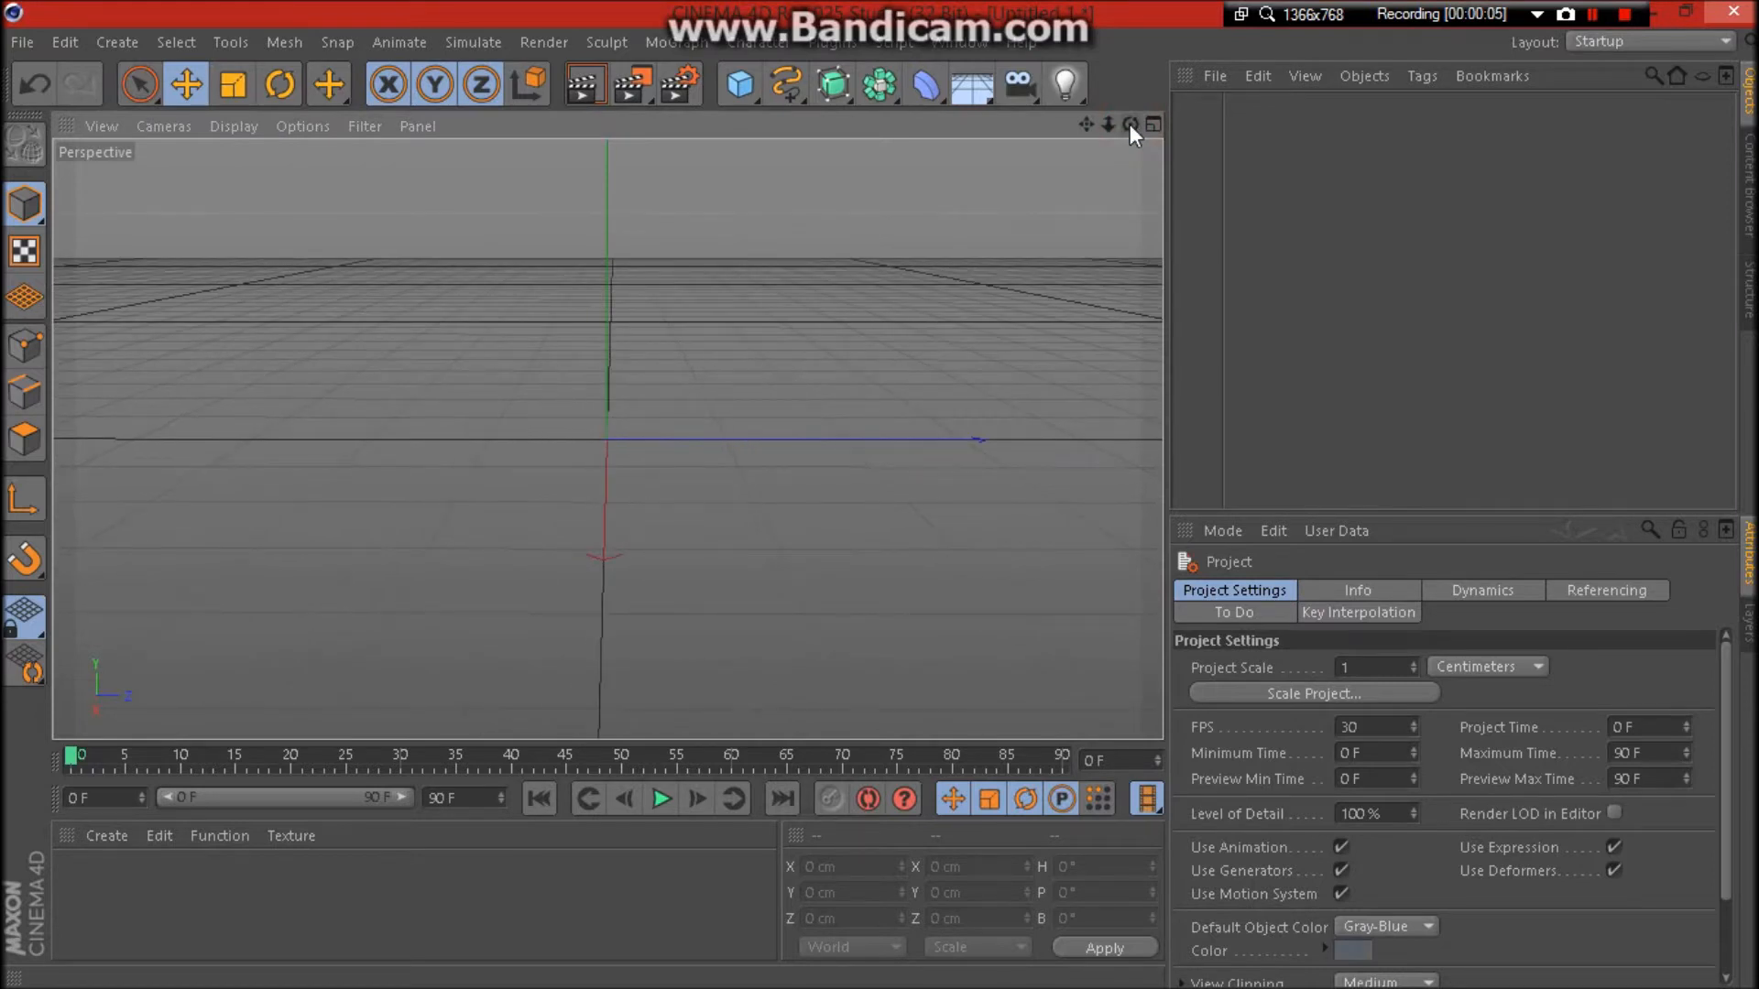
Review the output size in the render settings and enable Alpha Channel for the saved image.
left_click_drag(1129, 123, 1114, 125)
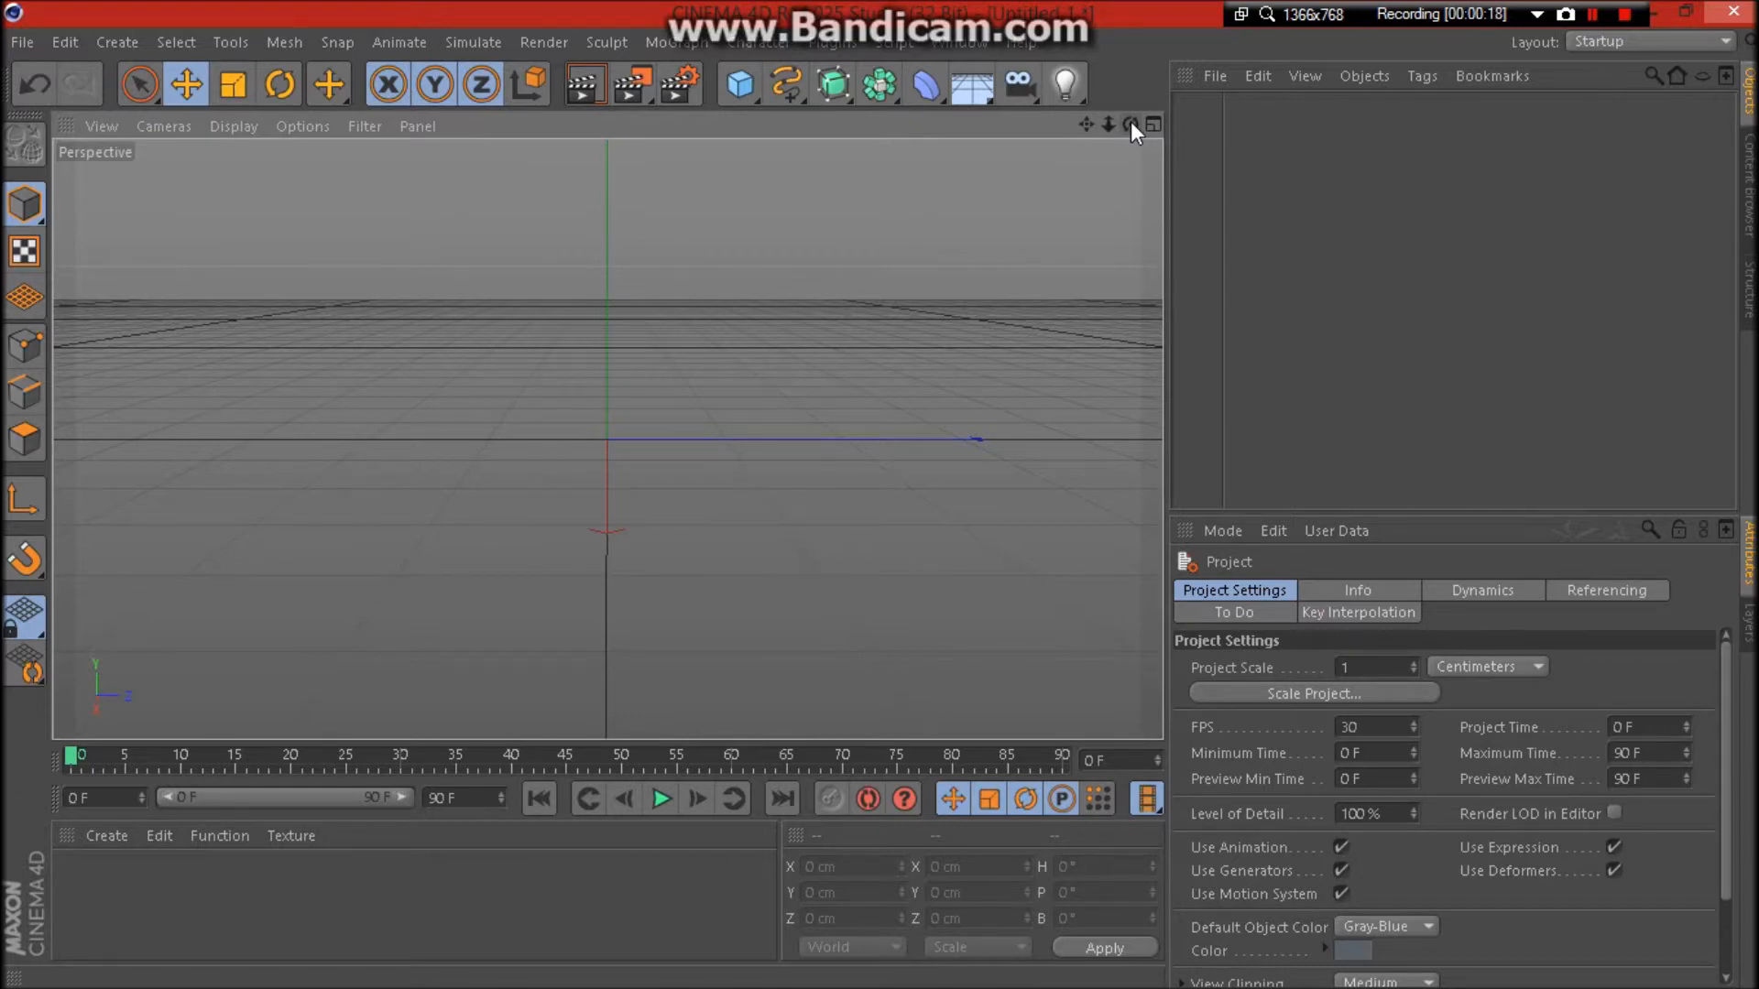
left_click(674, 73)
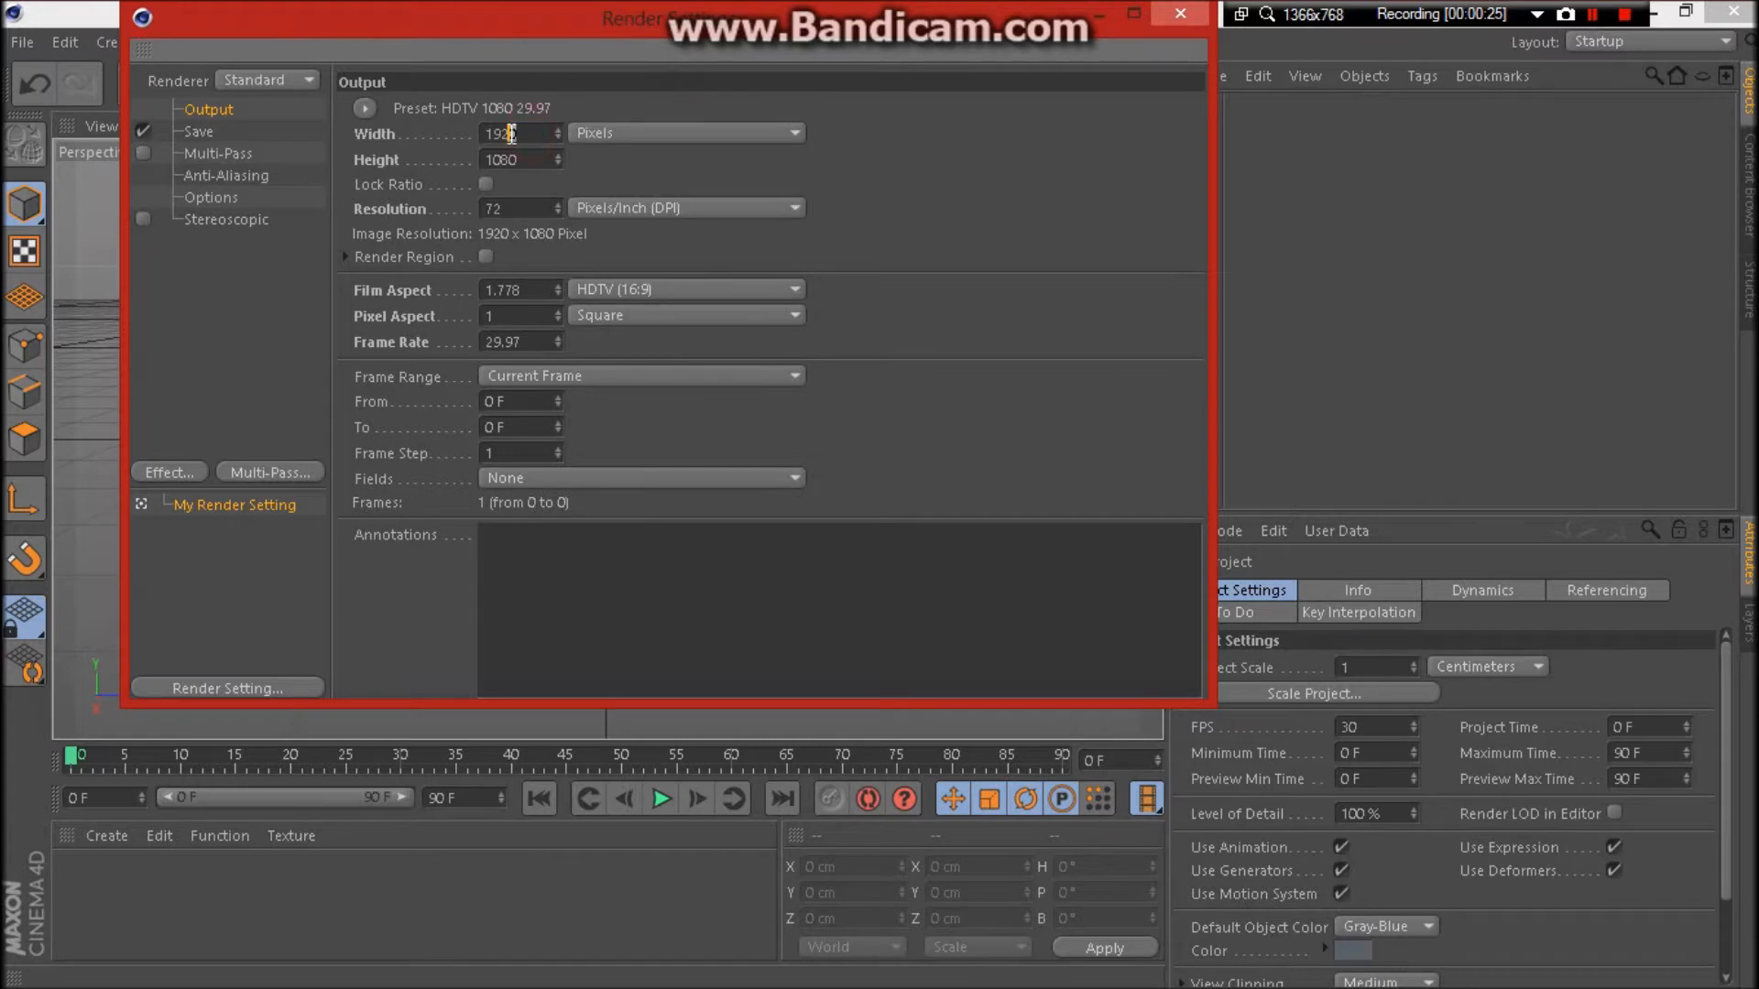
left_click(540, 160)
left_click(199, 132)
left_click(521, 281)
Add the Ambient Occlusion and Global Illumination effects to the render settings, switched off, and close the settings.
left_click(167, 471)
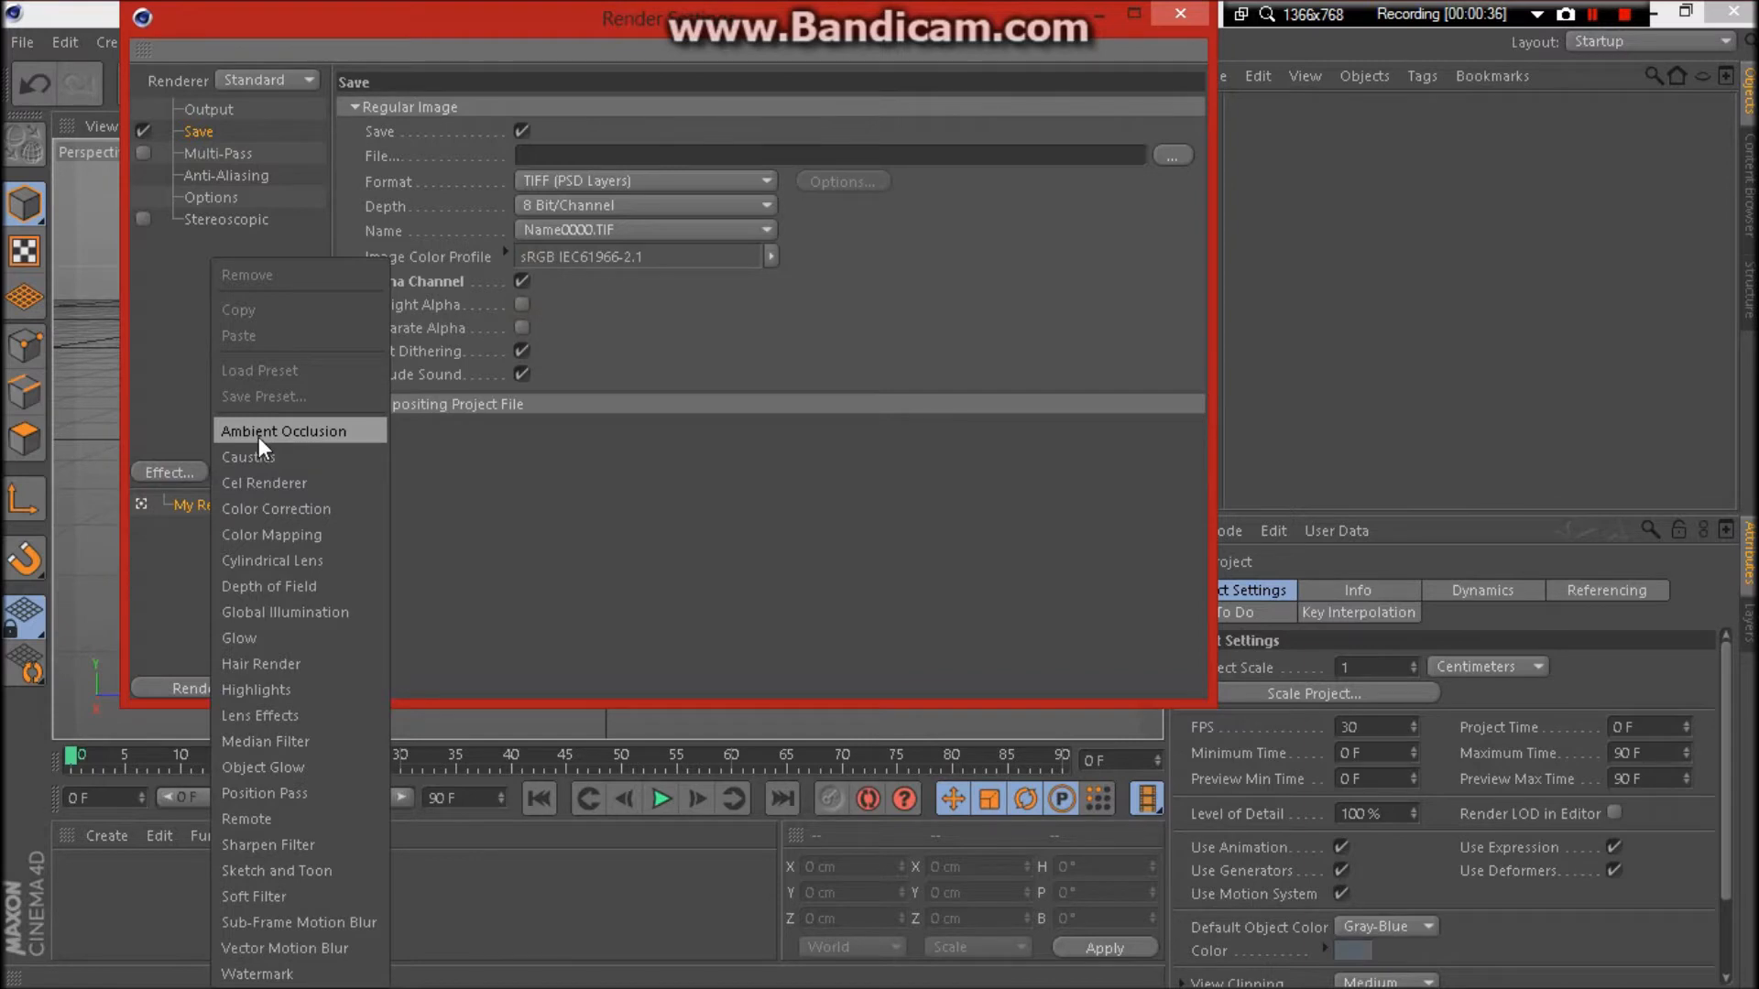
left_click(258, 430)
left_click(167, 472)
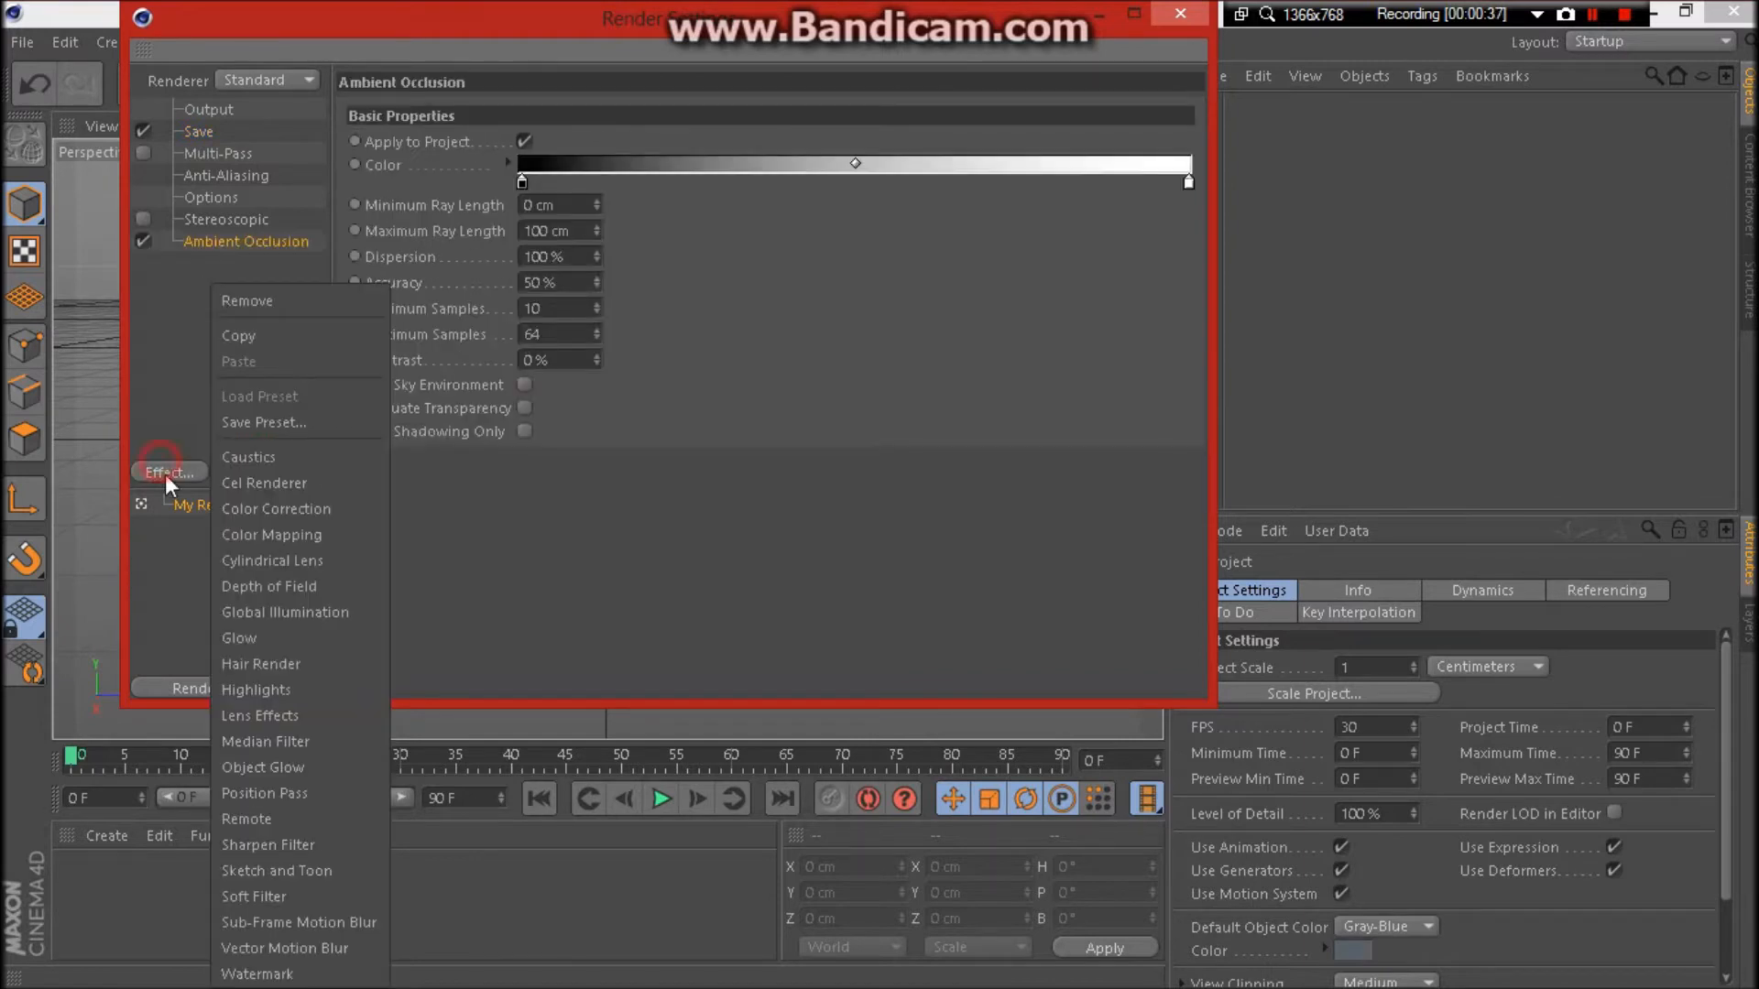
left_click(266, 614)
left_click(144, 261)
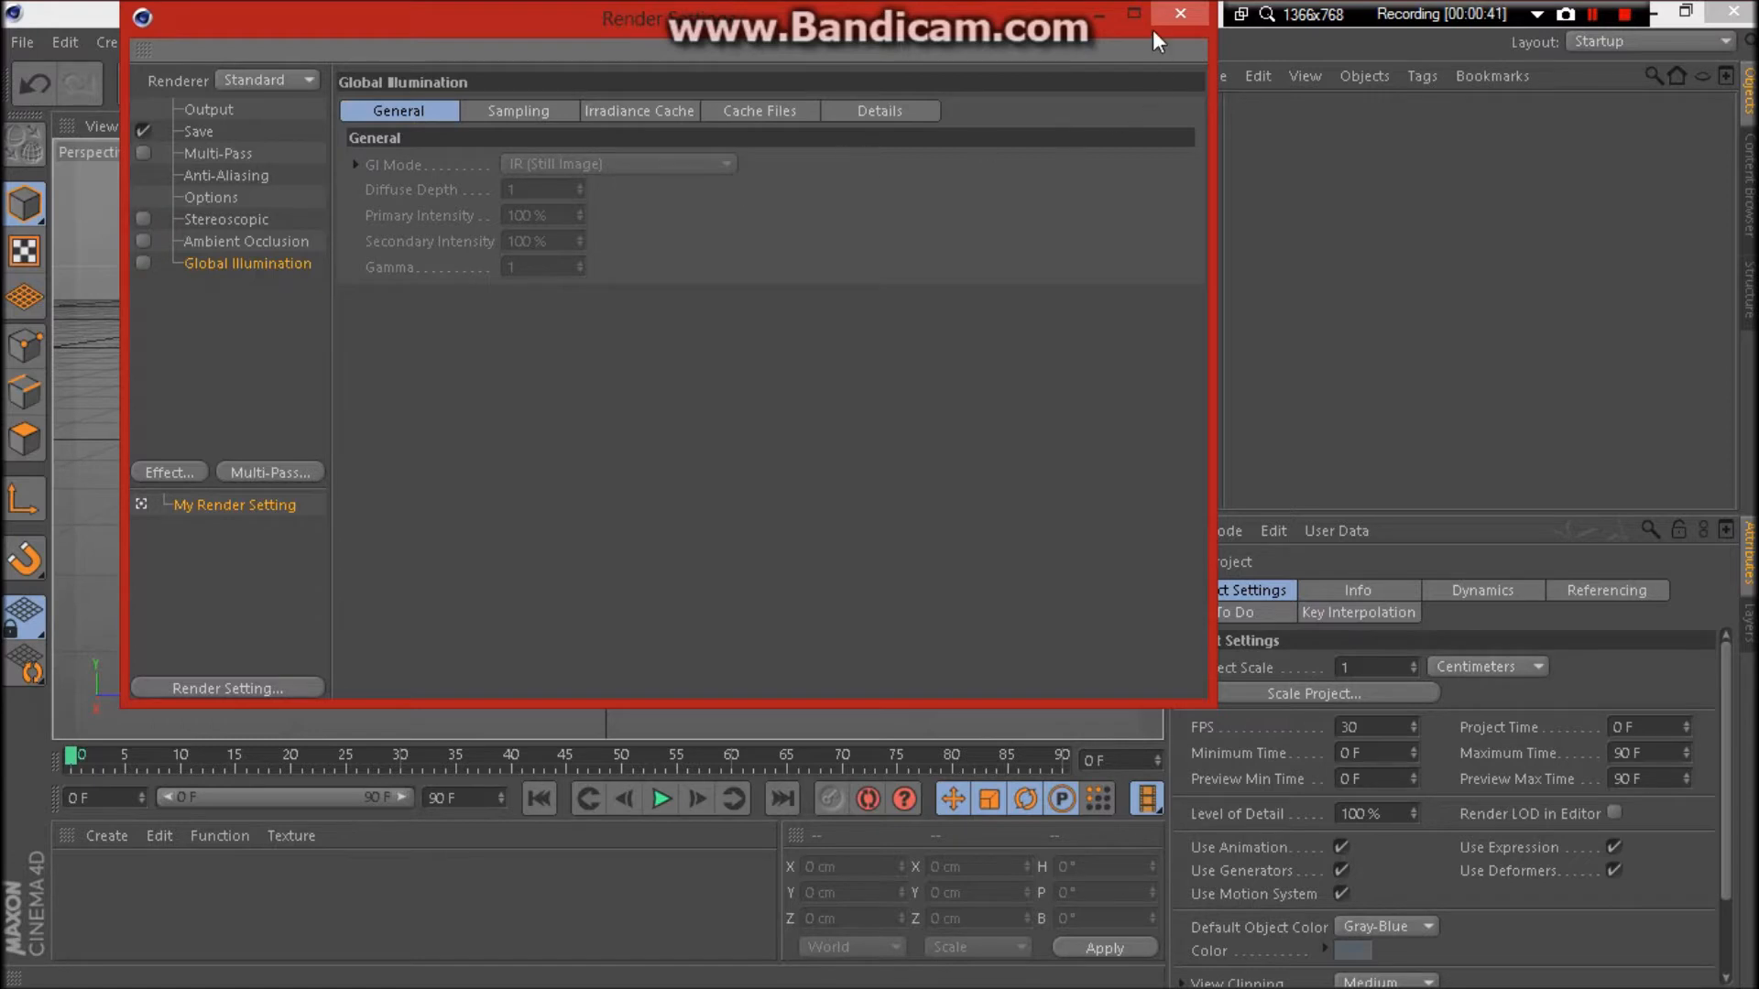
left_click(1174, 15)
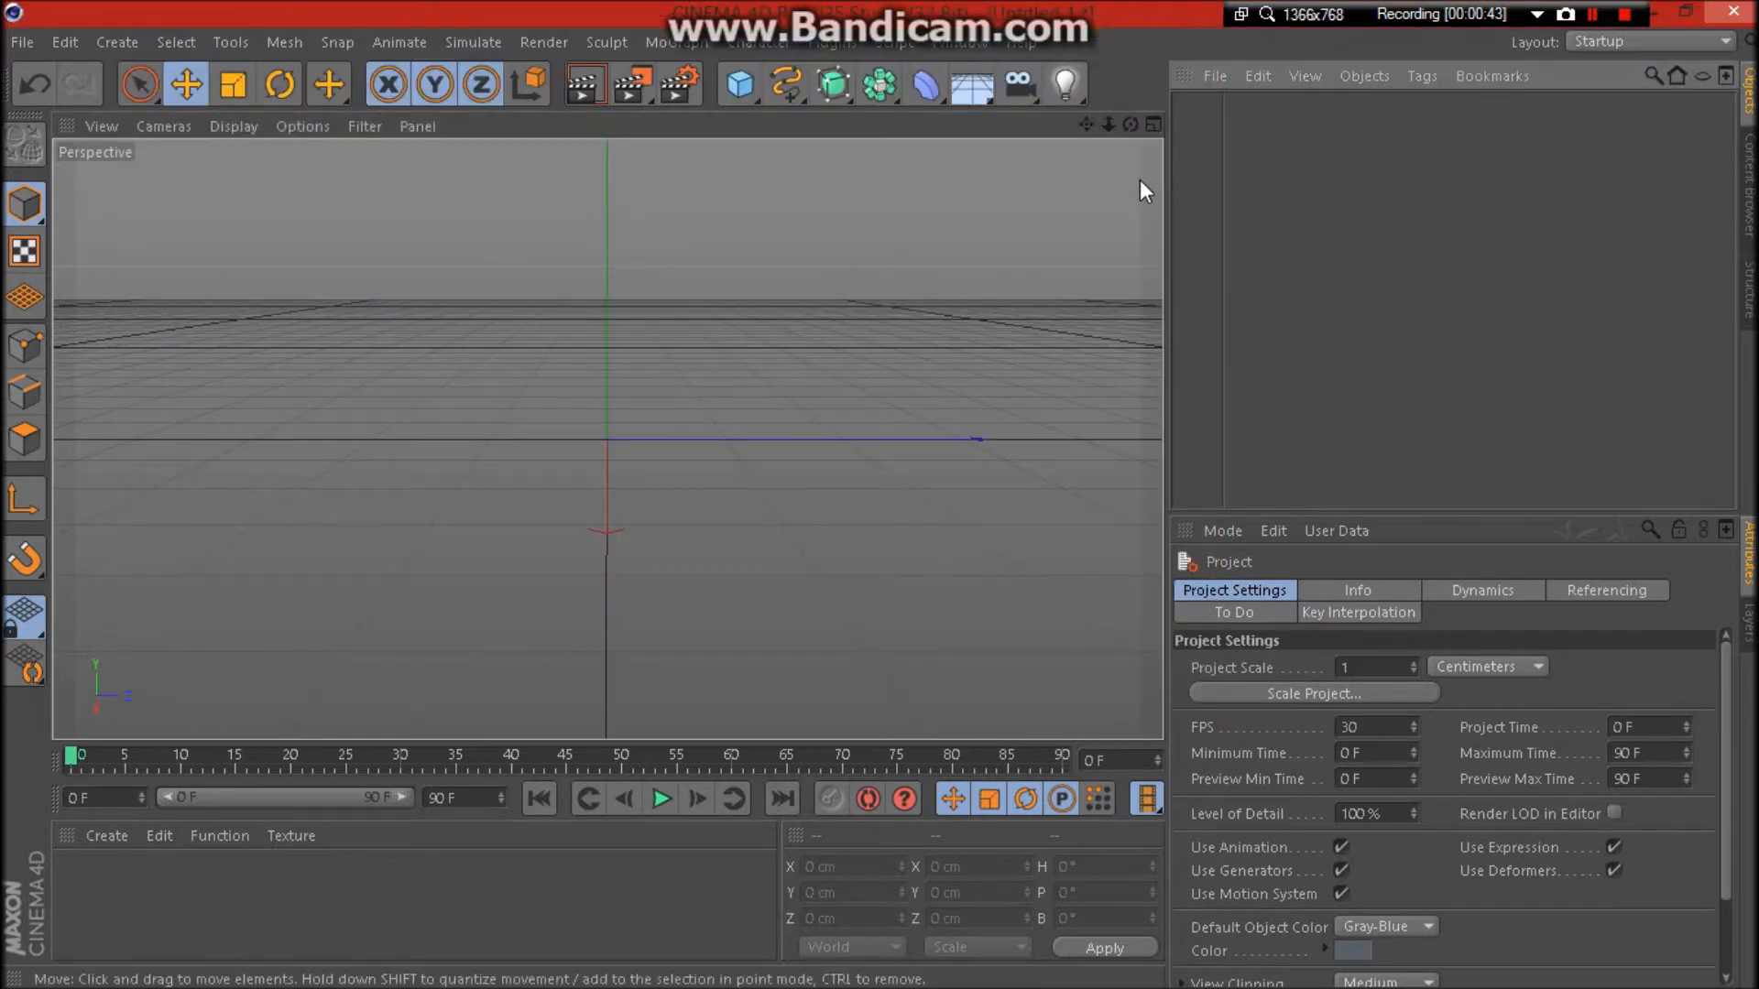
Create a MoText object and turn the perspective view so the text reads from the front.
left_click_drag(1130, 125, 1054, 122)
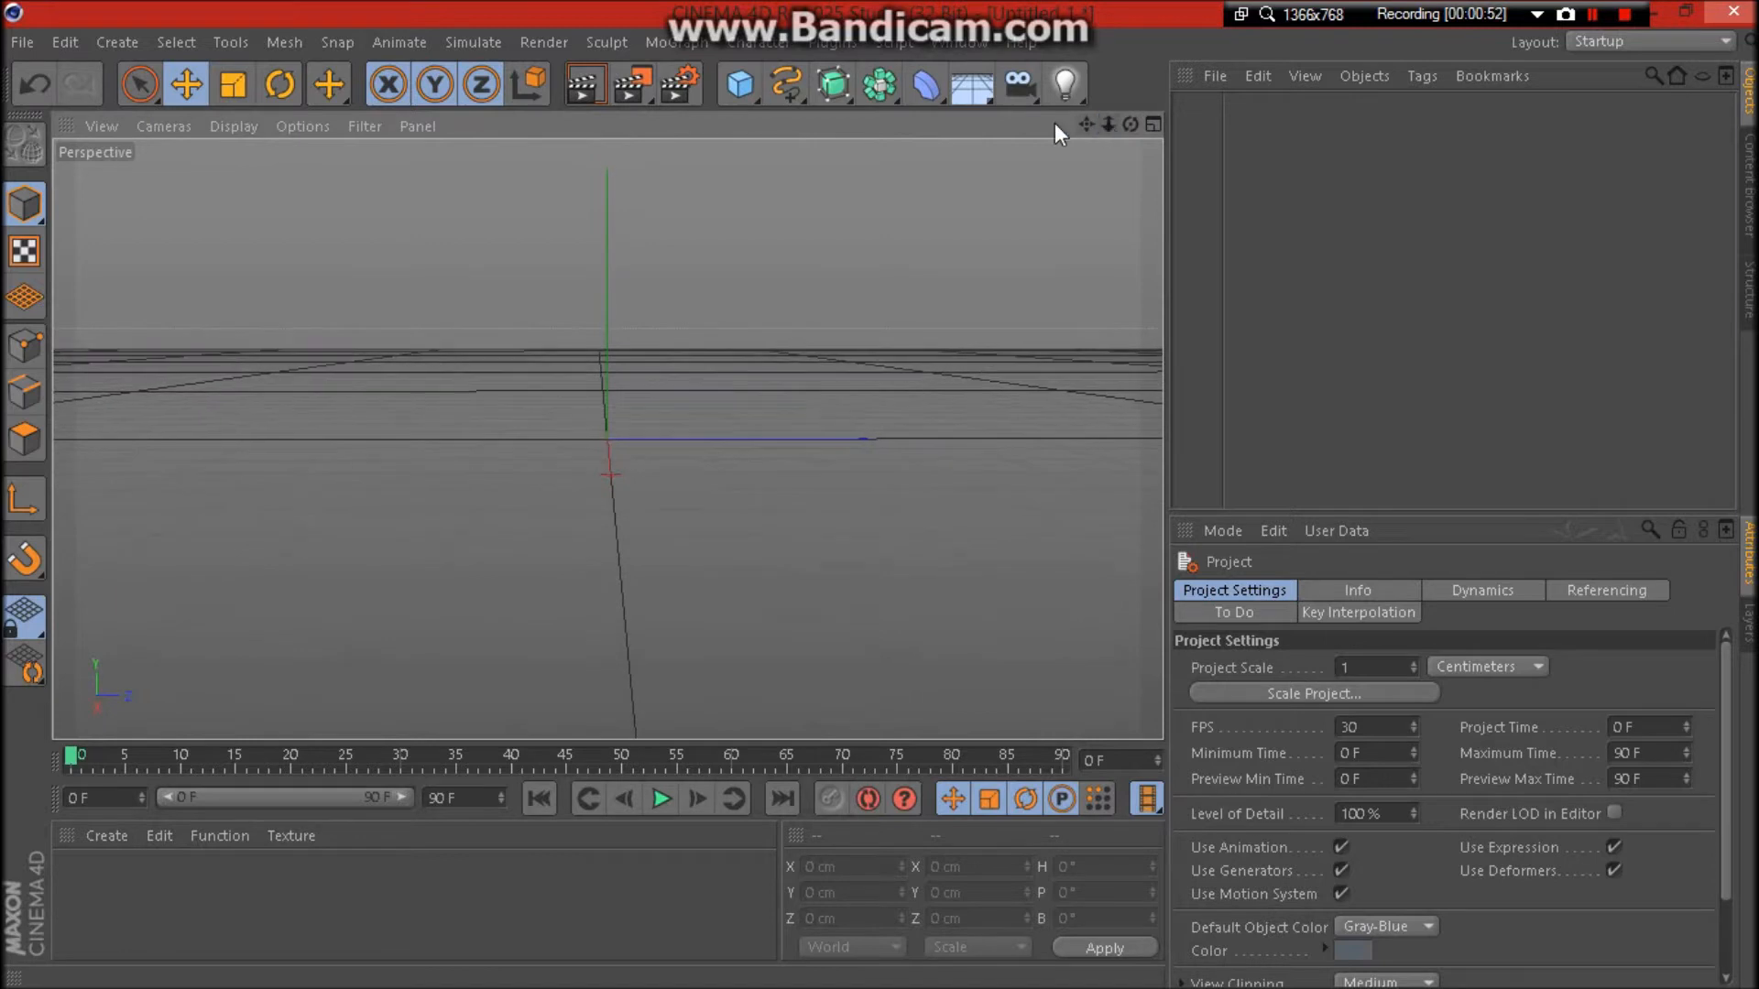
left_click(678, 42)
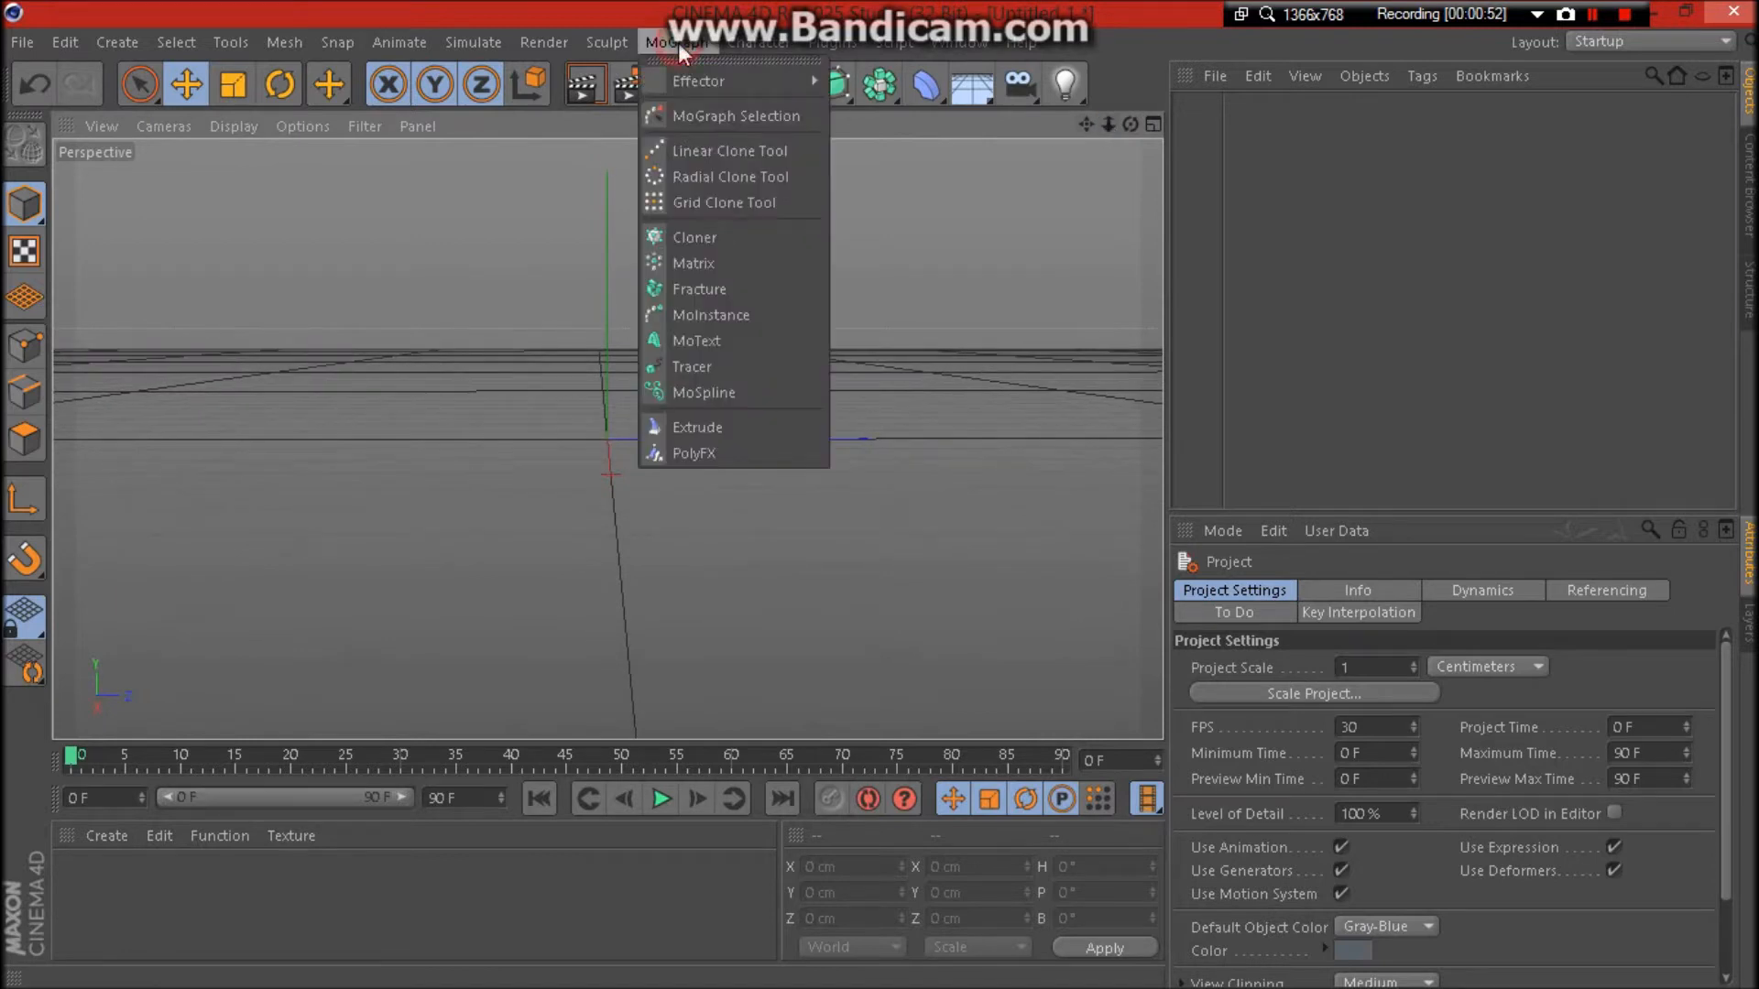
left_click(766, 340)
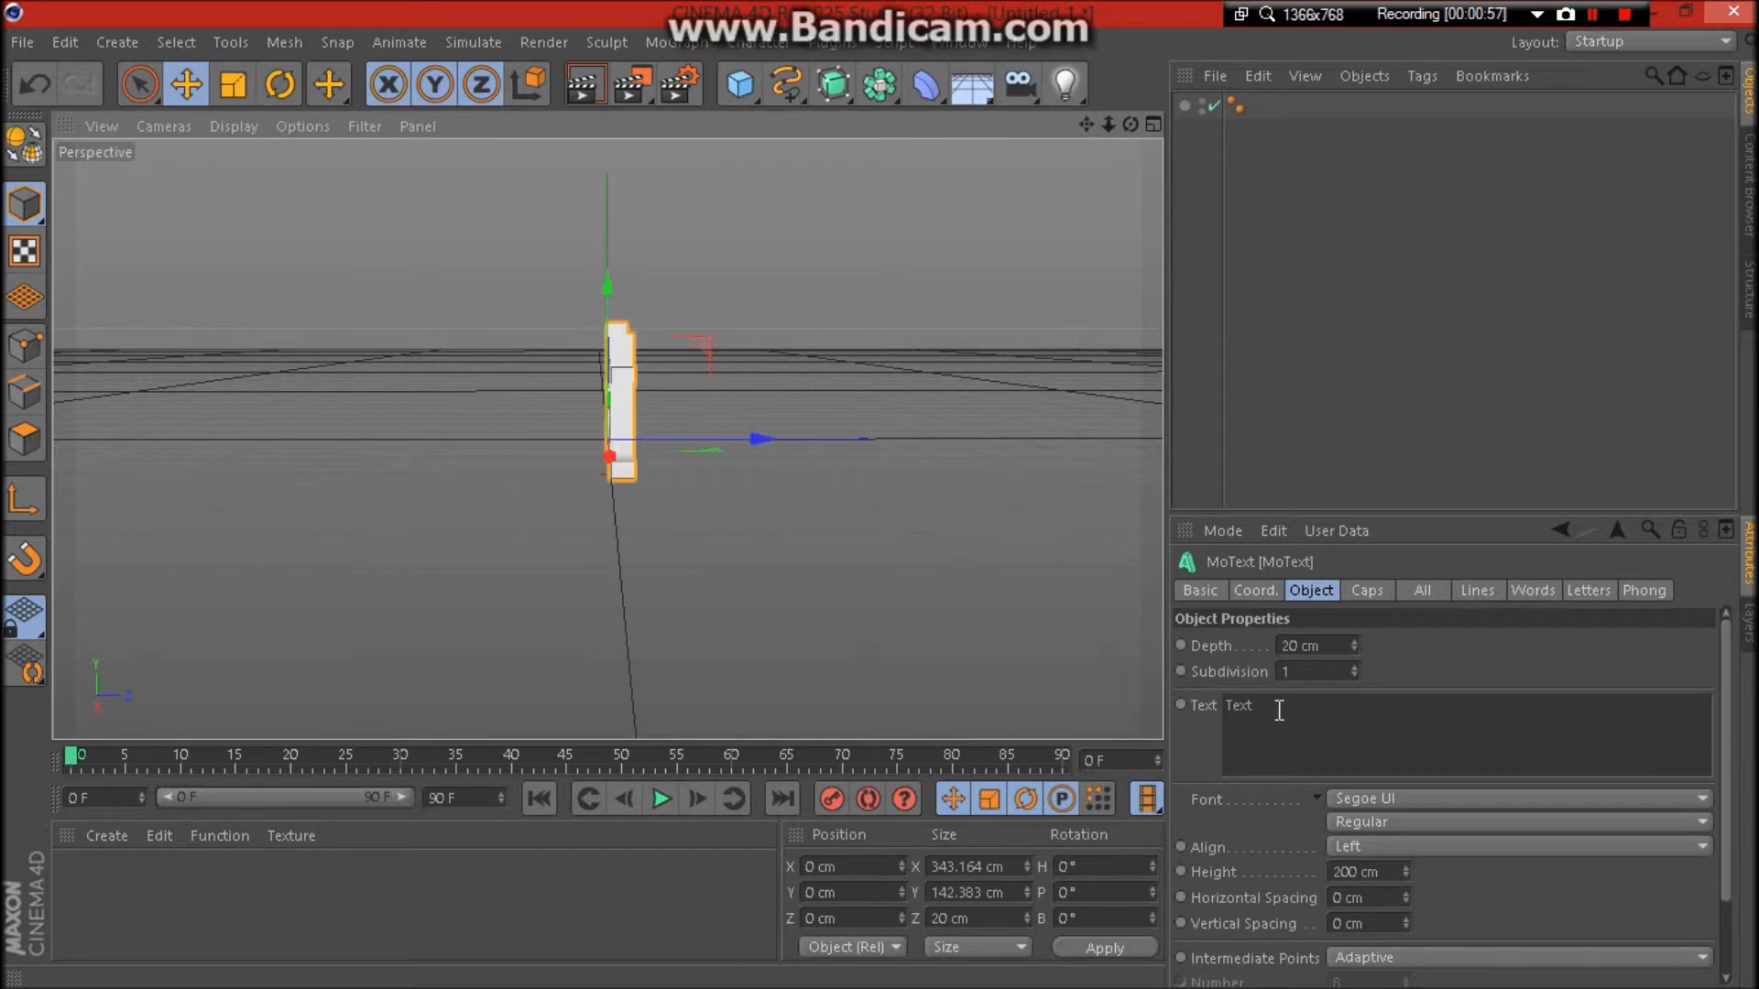
left_click_drag(1130, 124, 1188, 127)
left_click(1268, 223)
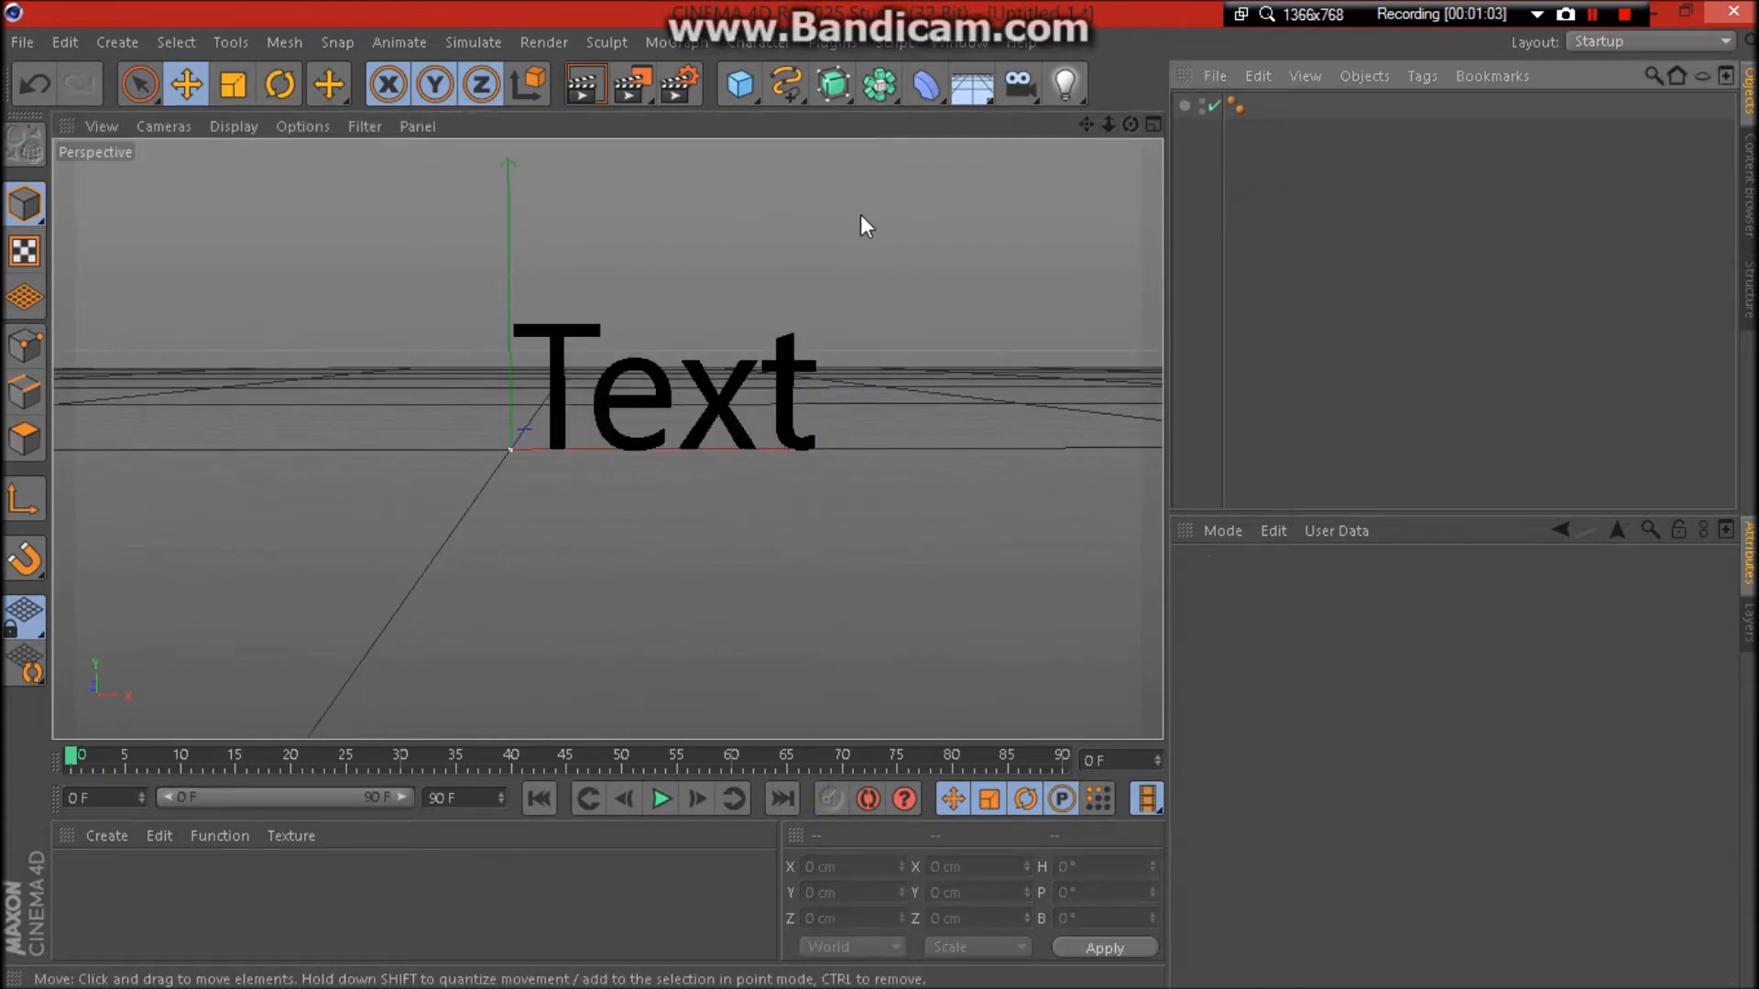
Merge the Wanted Sexy Lightroom file from the Lightrooms folder of Wanted 6k Pack Part 1 into the scene.
left_click(22, 42)
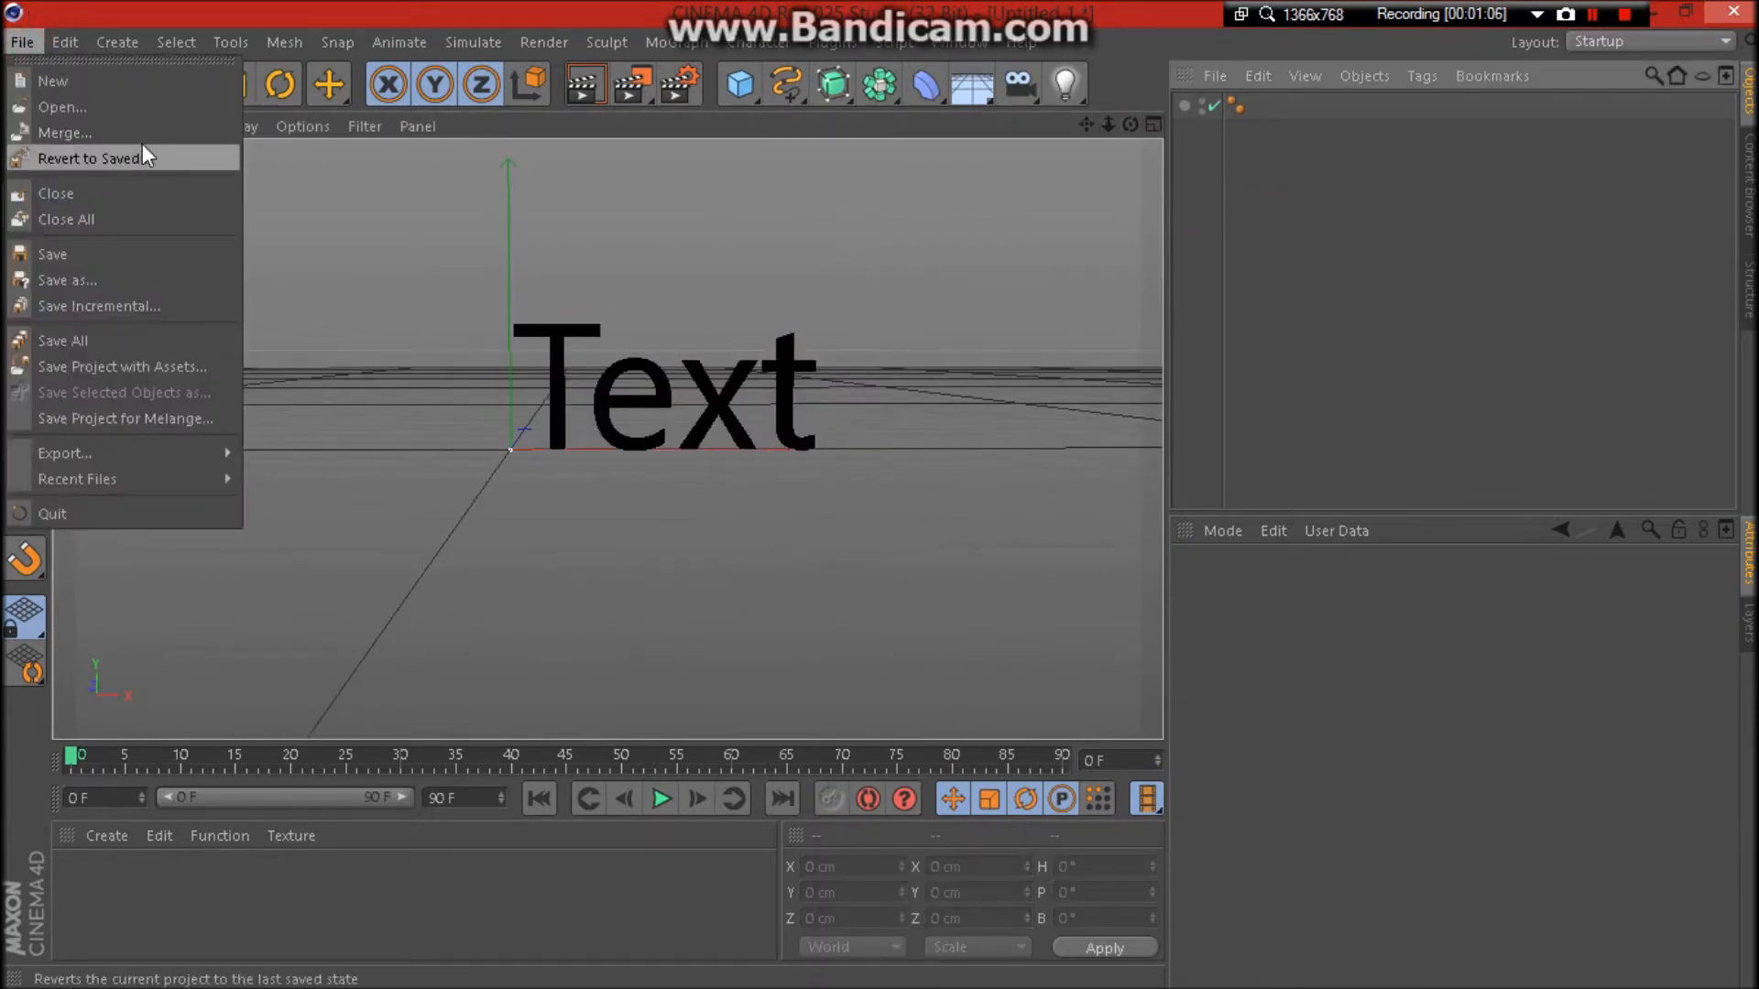
left_click(100, 113)
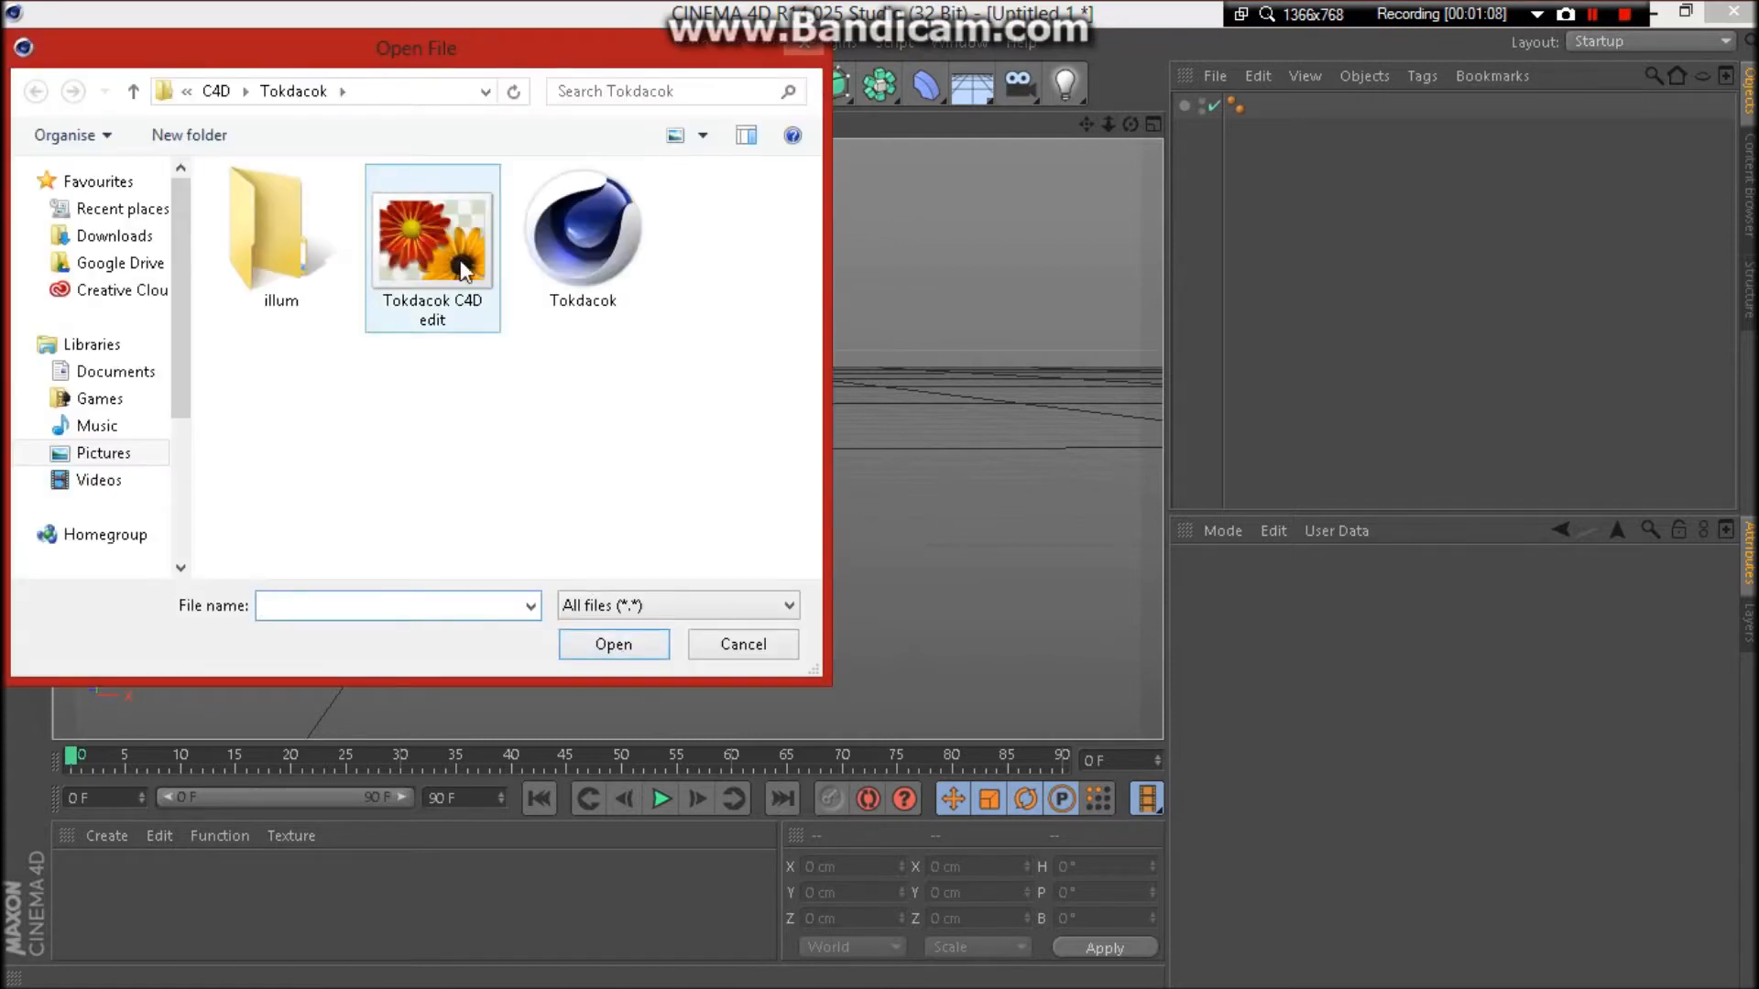
left_click(216, 90)
left_click_drag(812, 367, 816, 414)
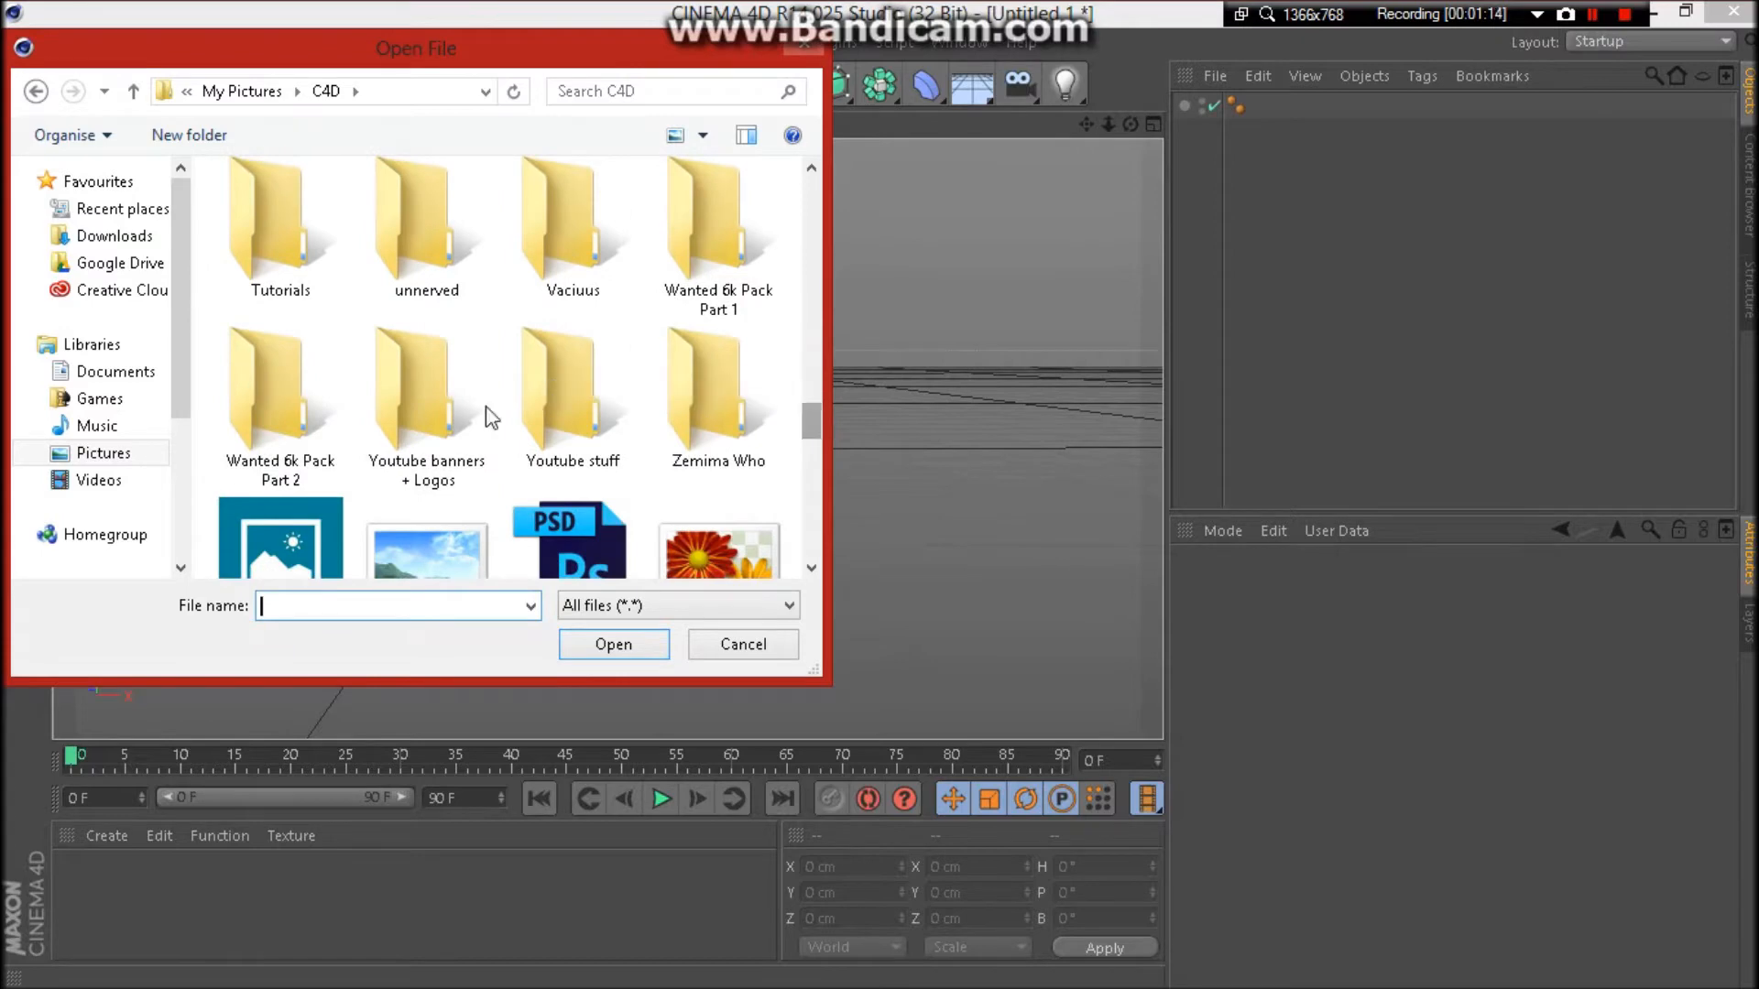
left_click(743, 268)
double_click(744, 268)
left_click(685, 267)
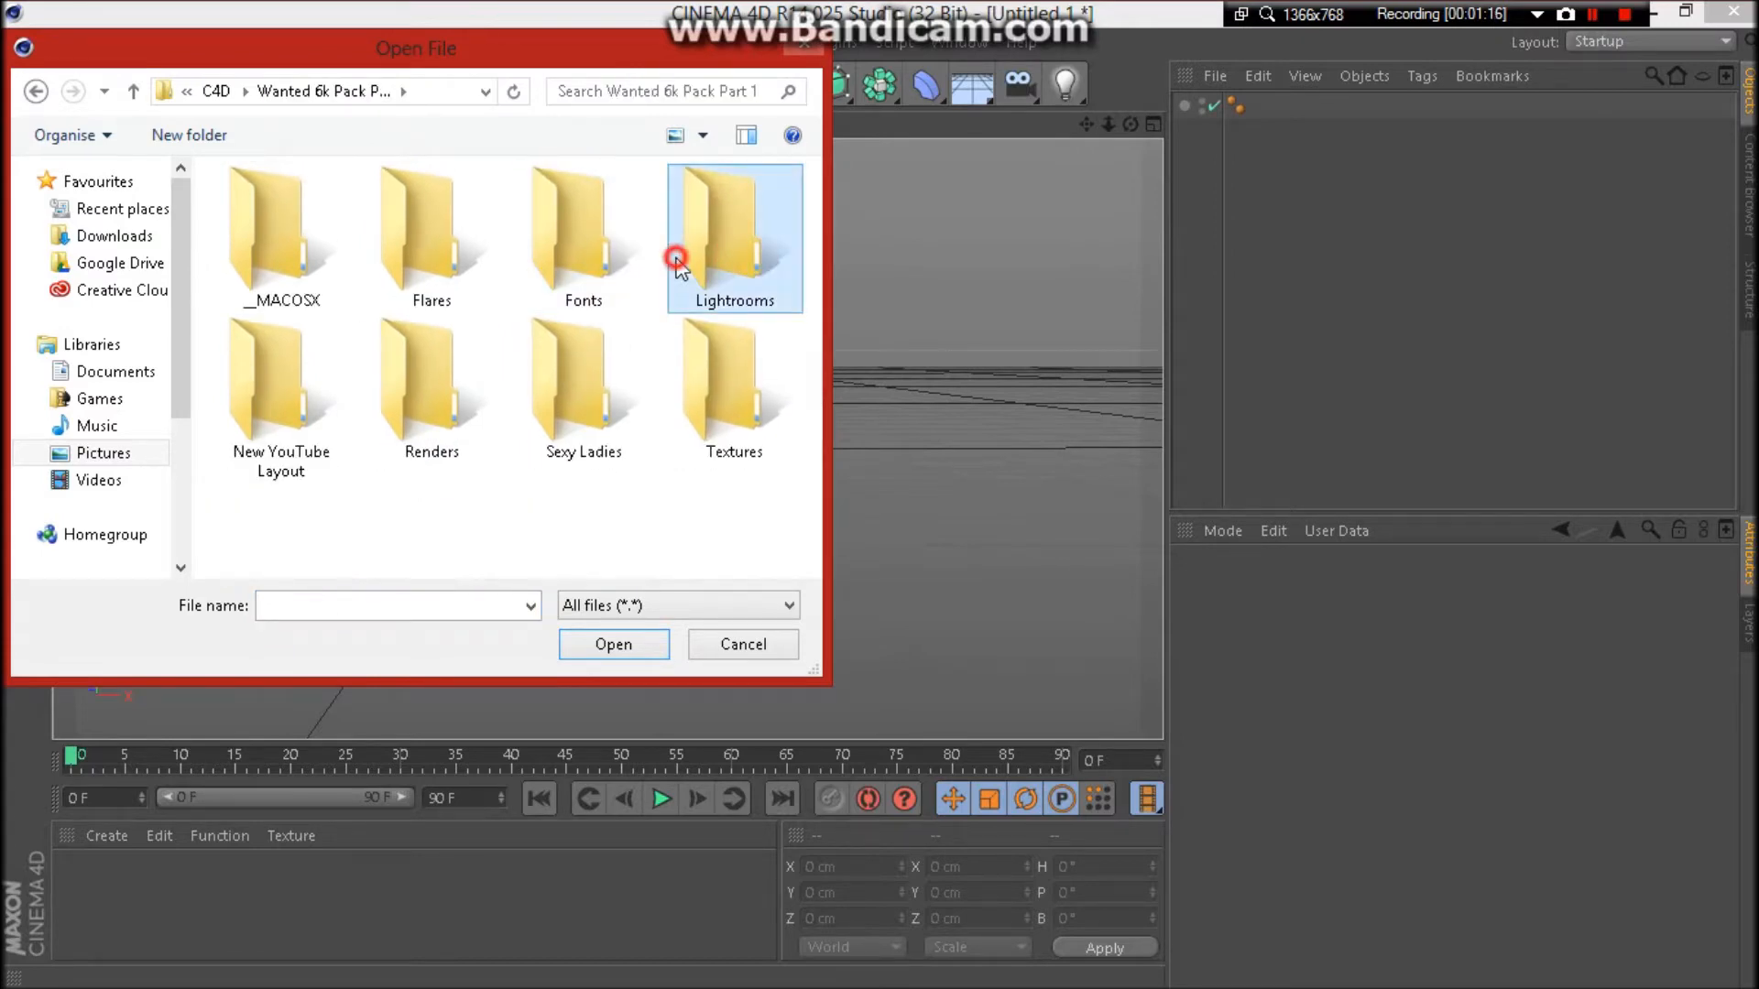
double_click(714, 266)
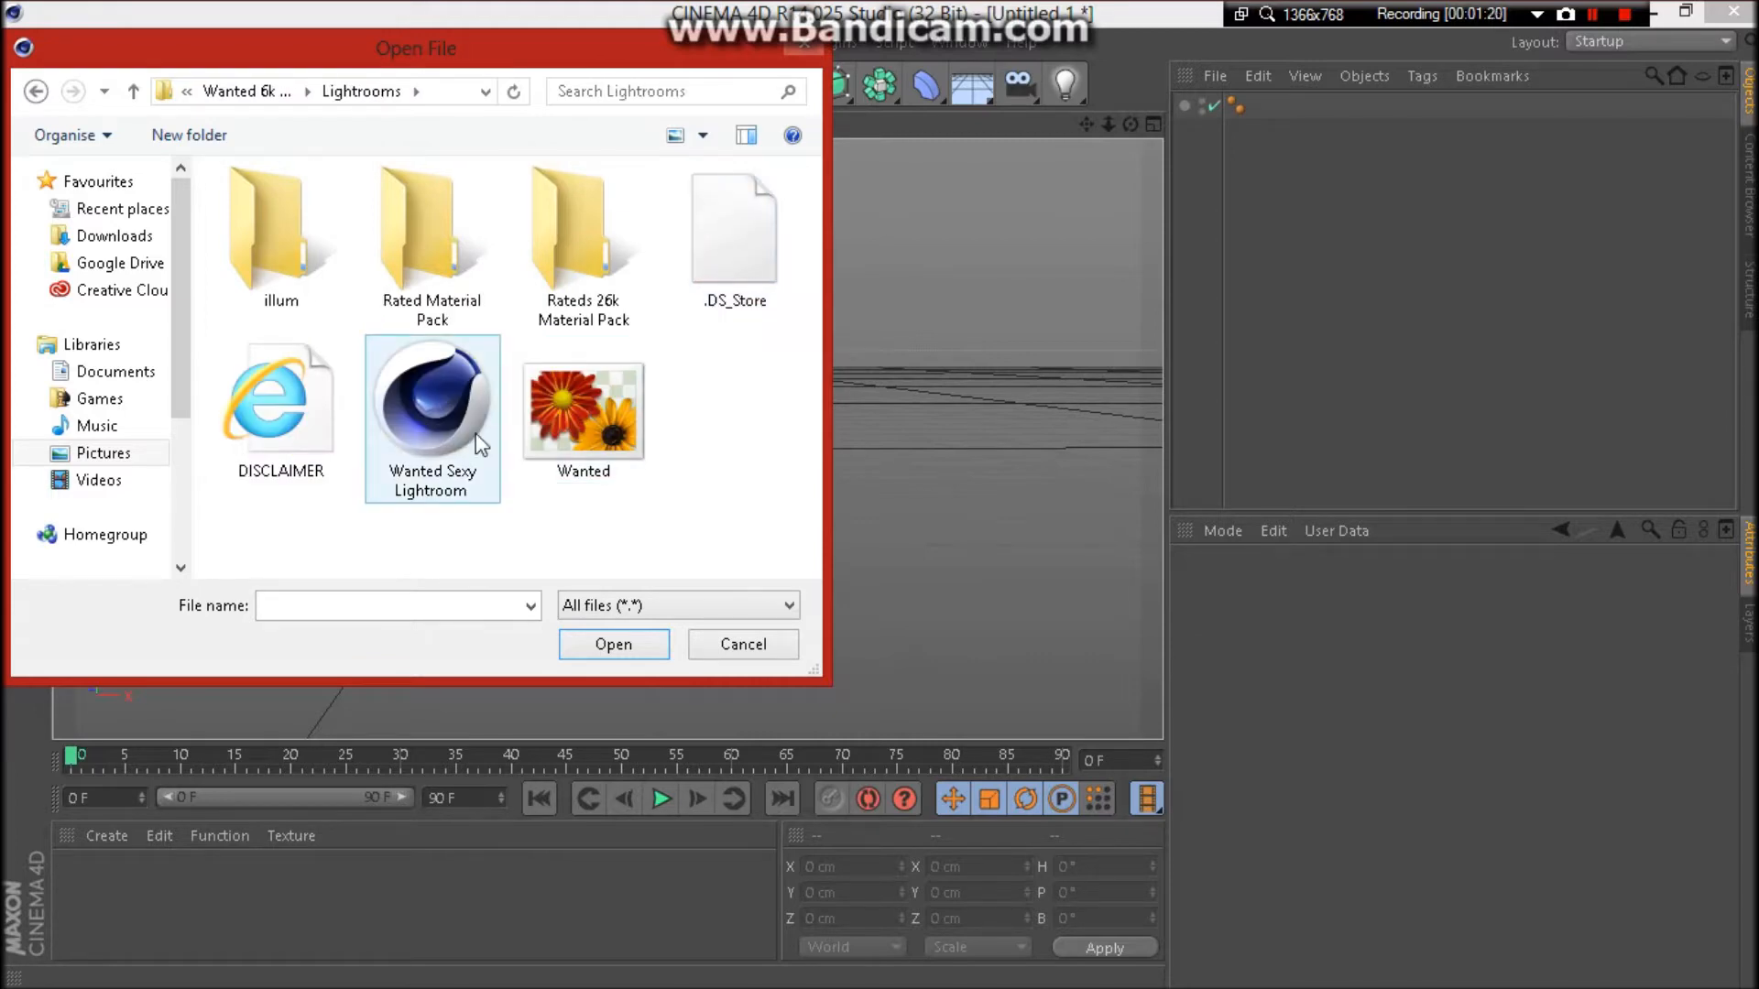
left_click(403, 408)
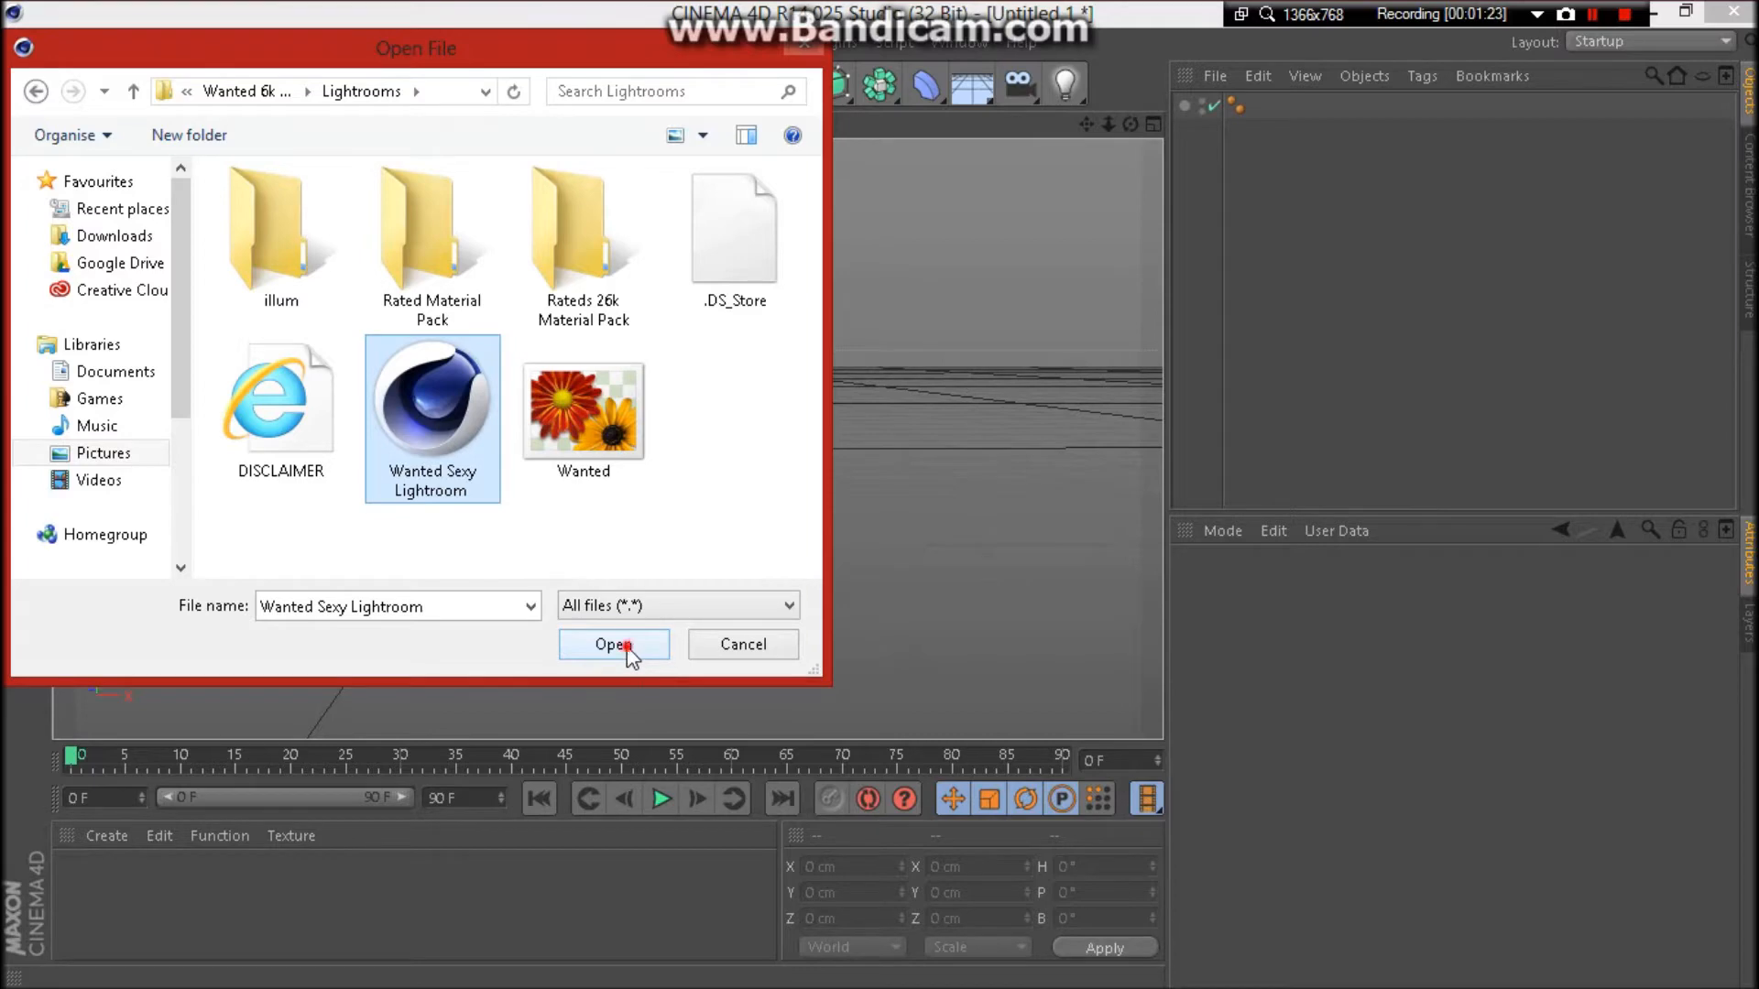
left_click(628, 647)
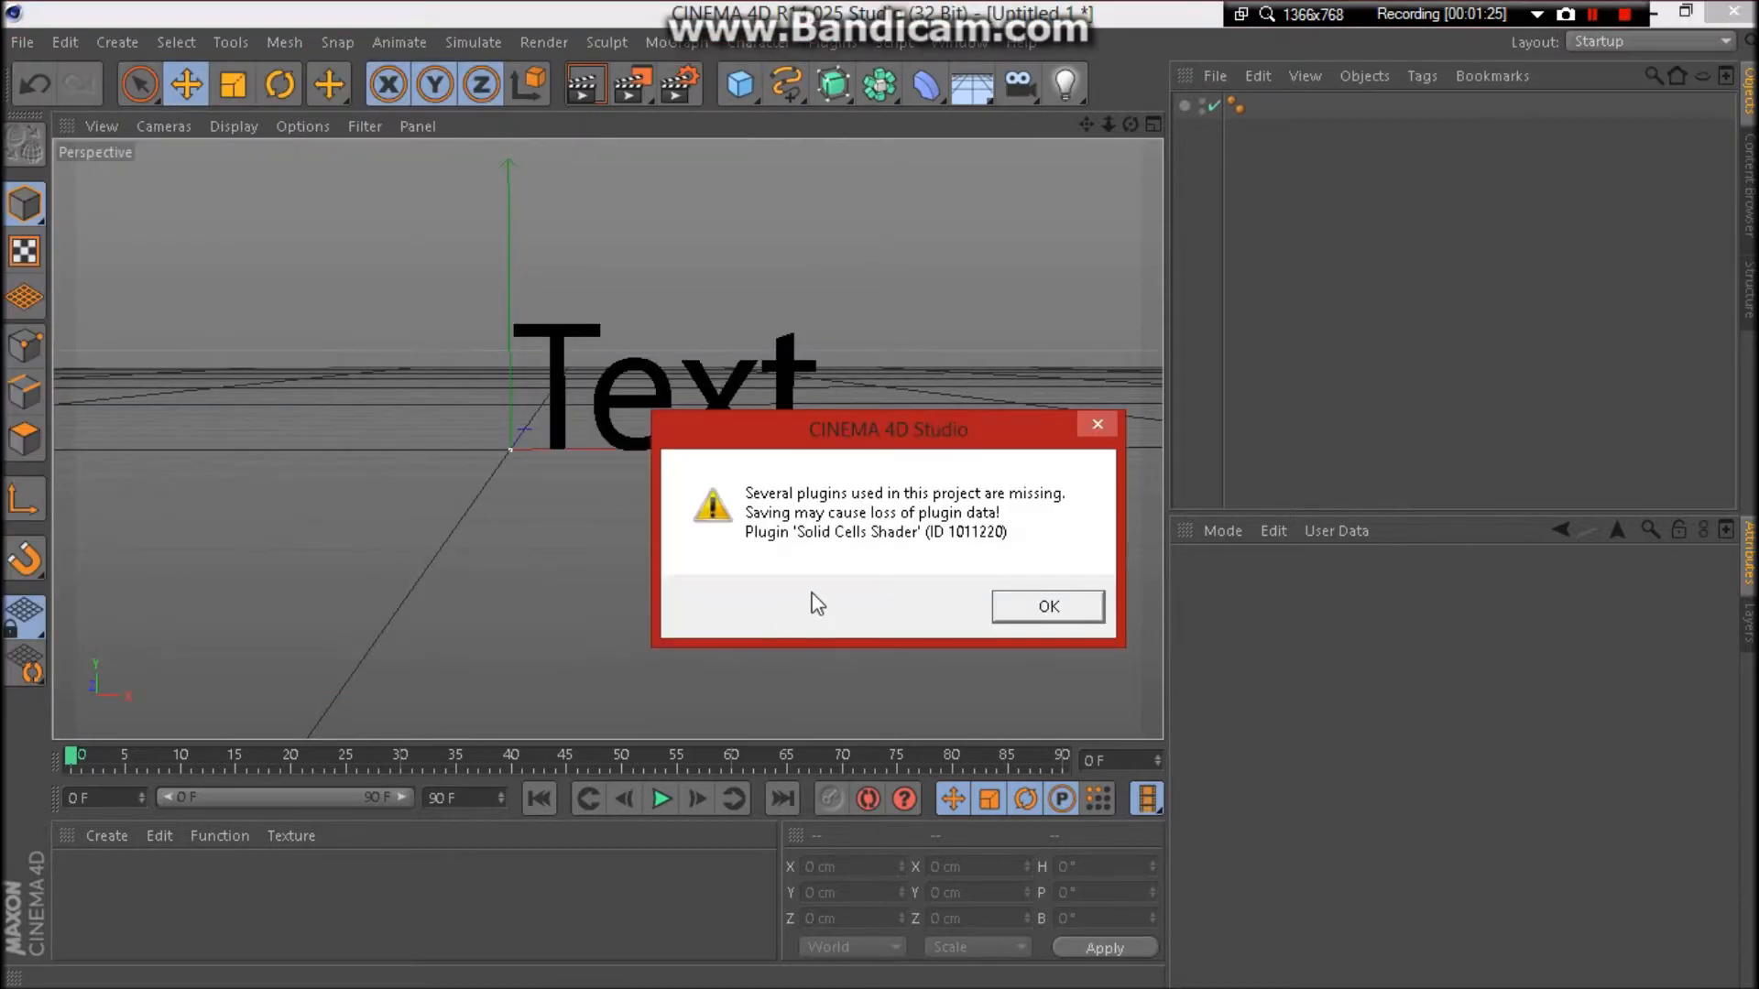
left_click(1048, 606)
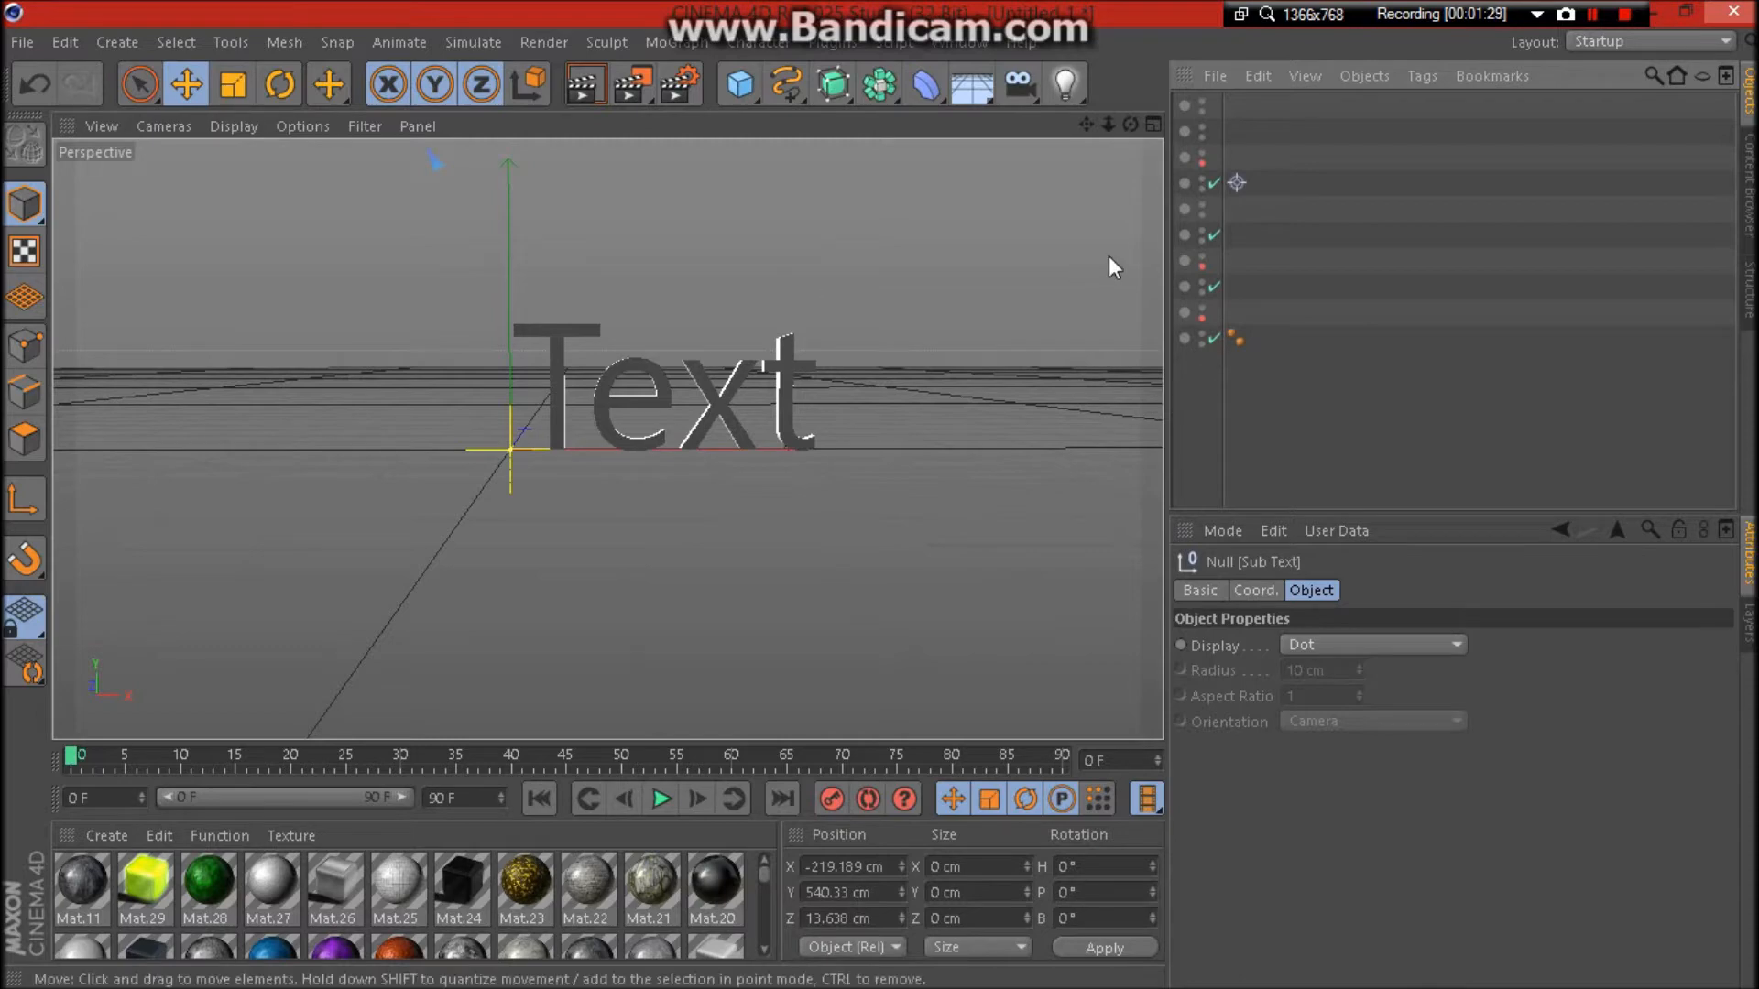
left_click_drag(1109, 125, 1044, 126)
scroll(605, 440, "up", 6)
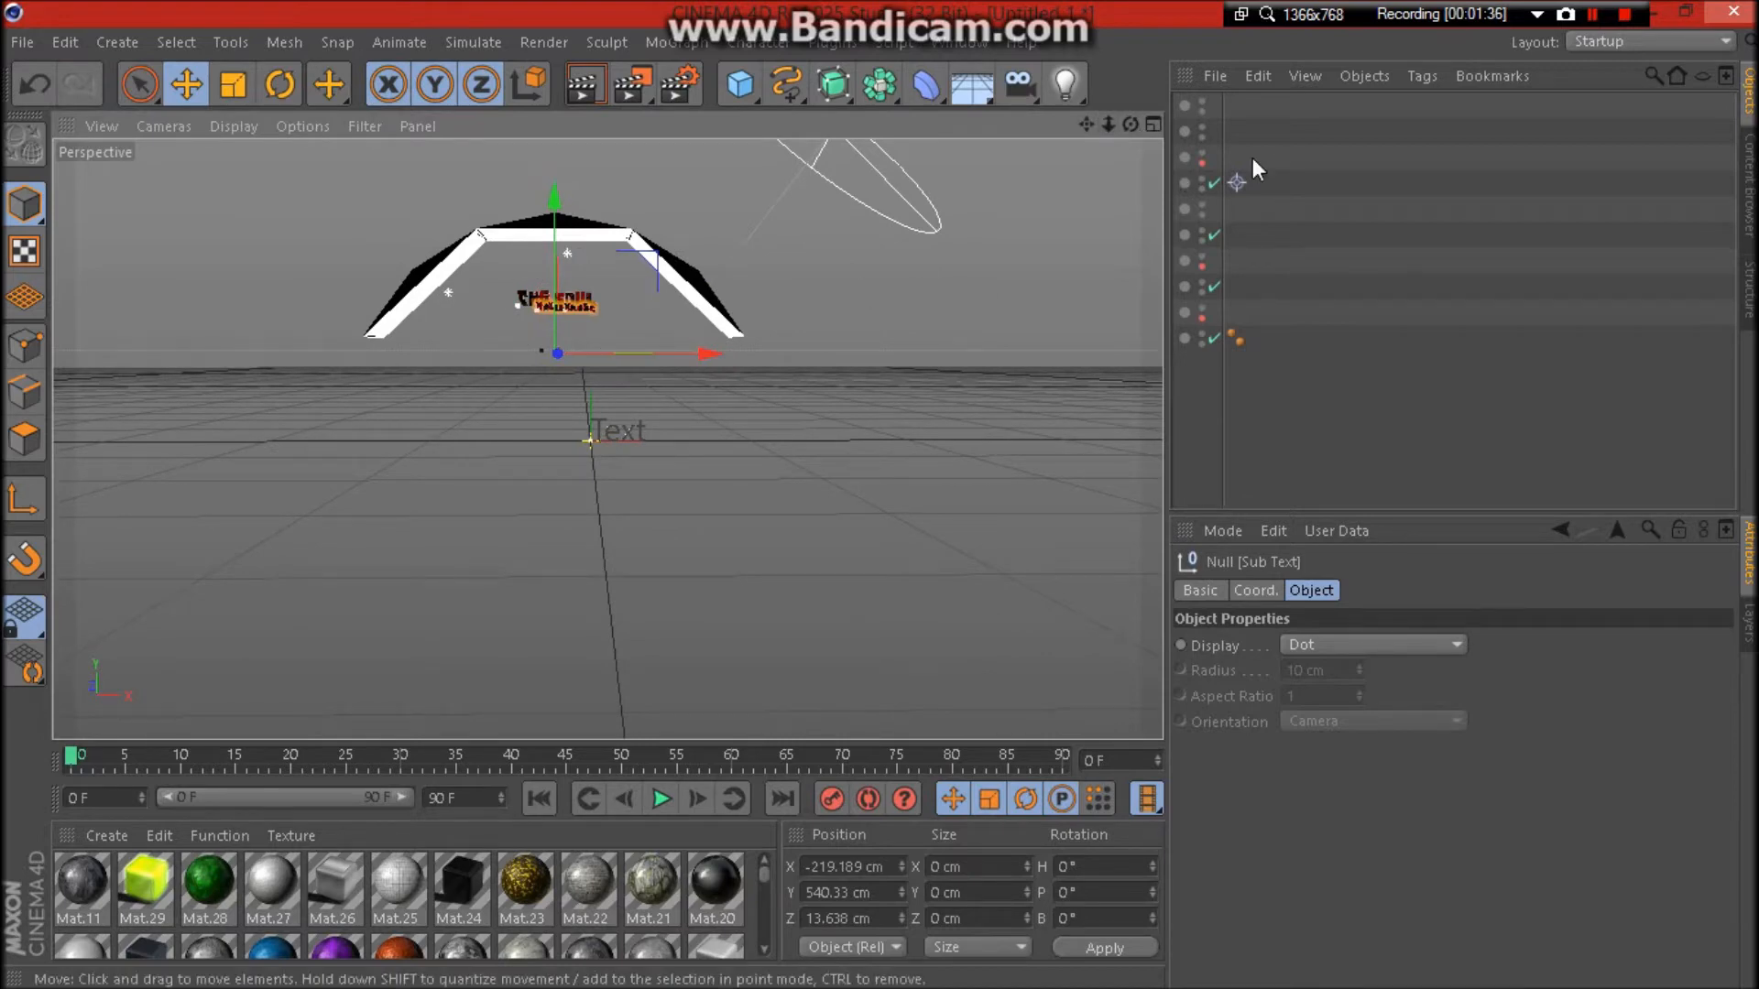
left_click(1304, 294)
left_click(1281, 216)
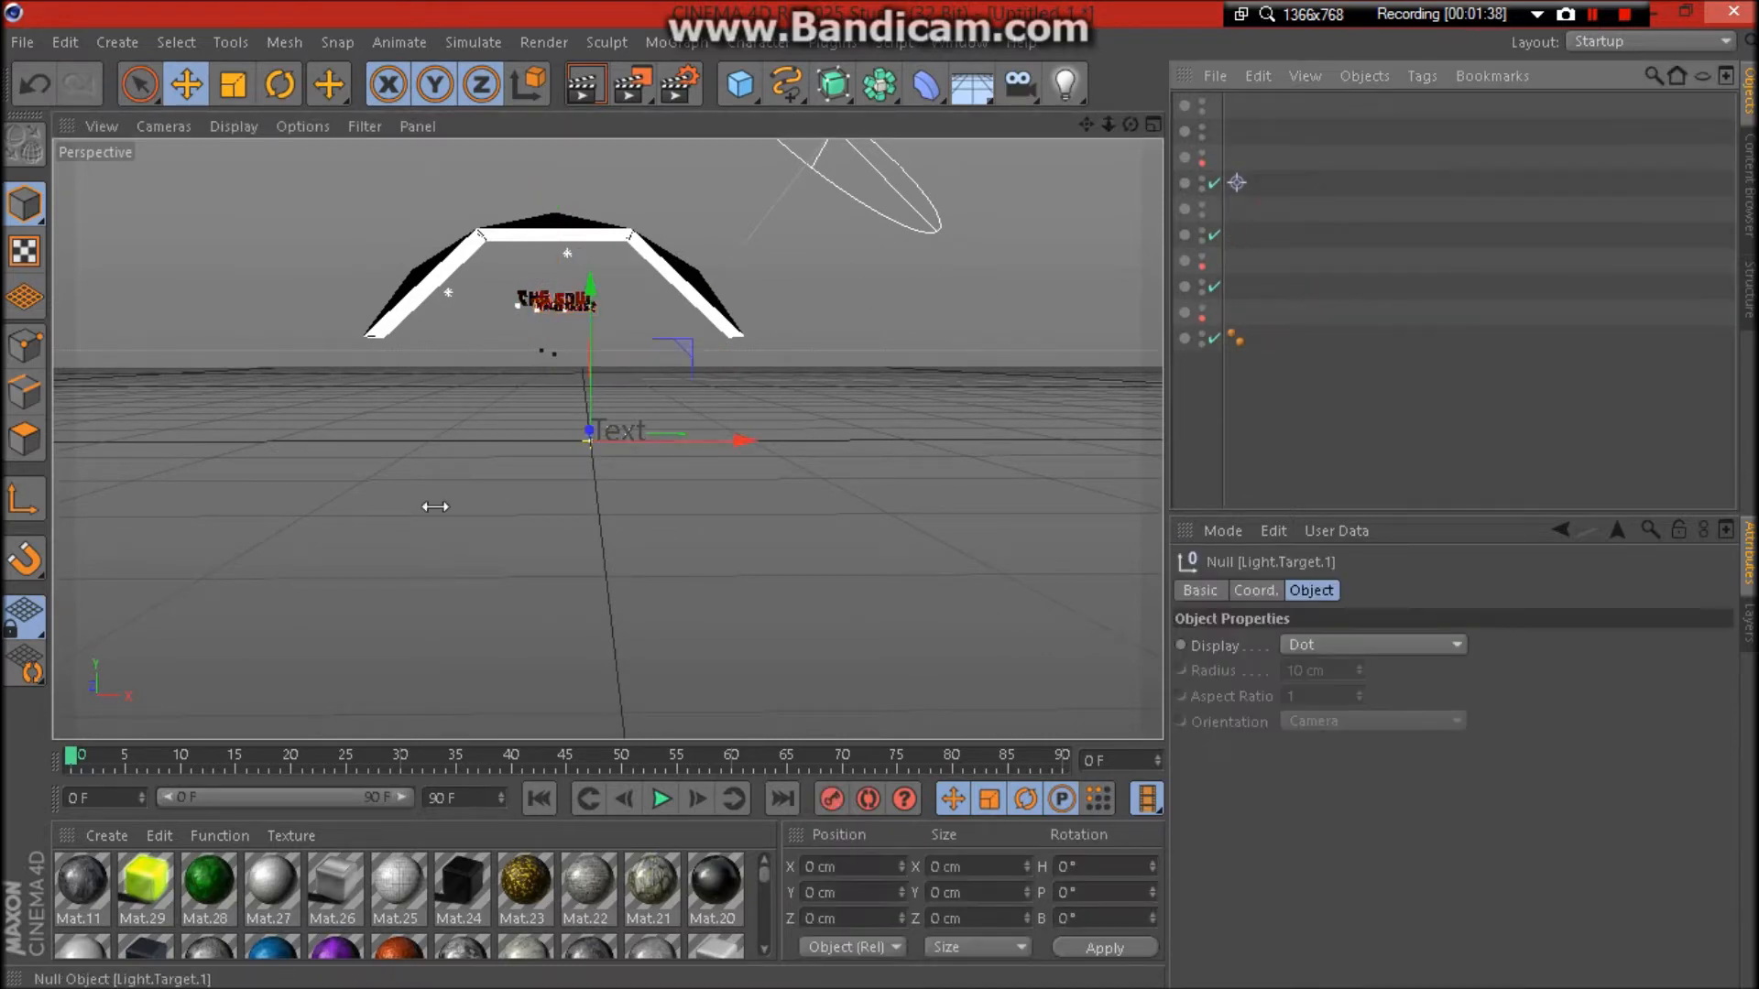
left_click(1592, 14)
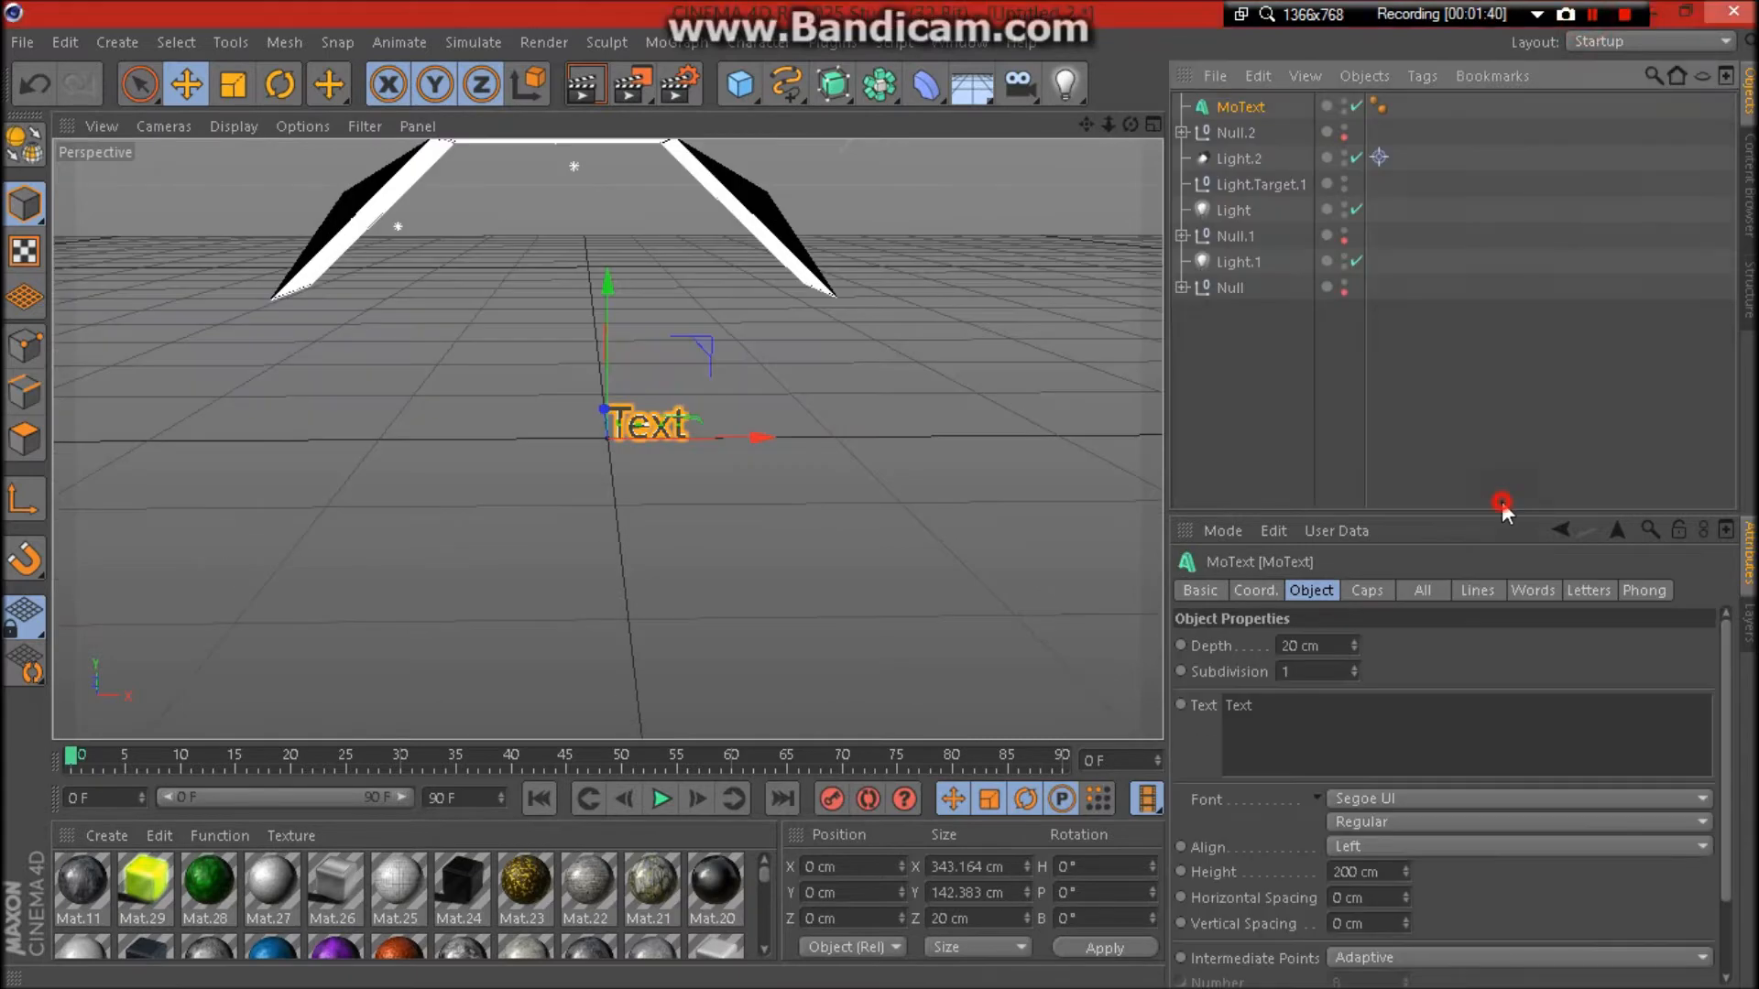
Move the MoText object under the light arch, to about X -390 cm and Y 739 cm.
left_click(1502, 502)
left_click(1232, 107)
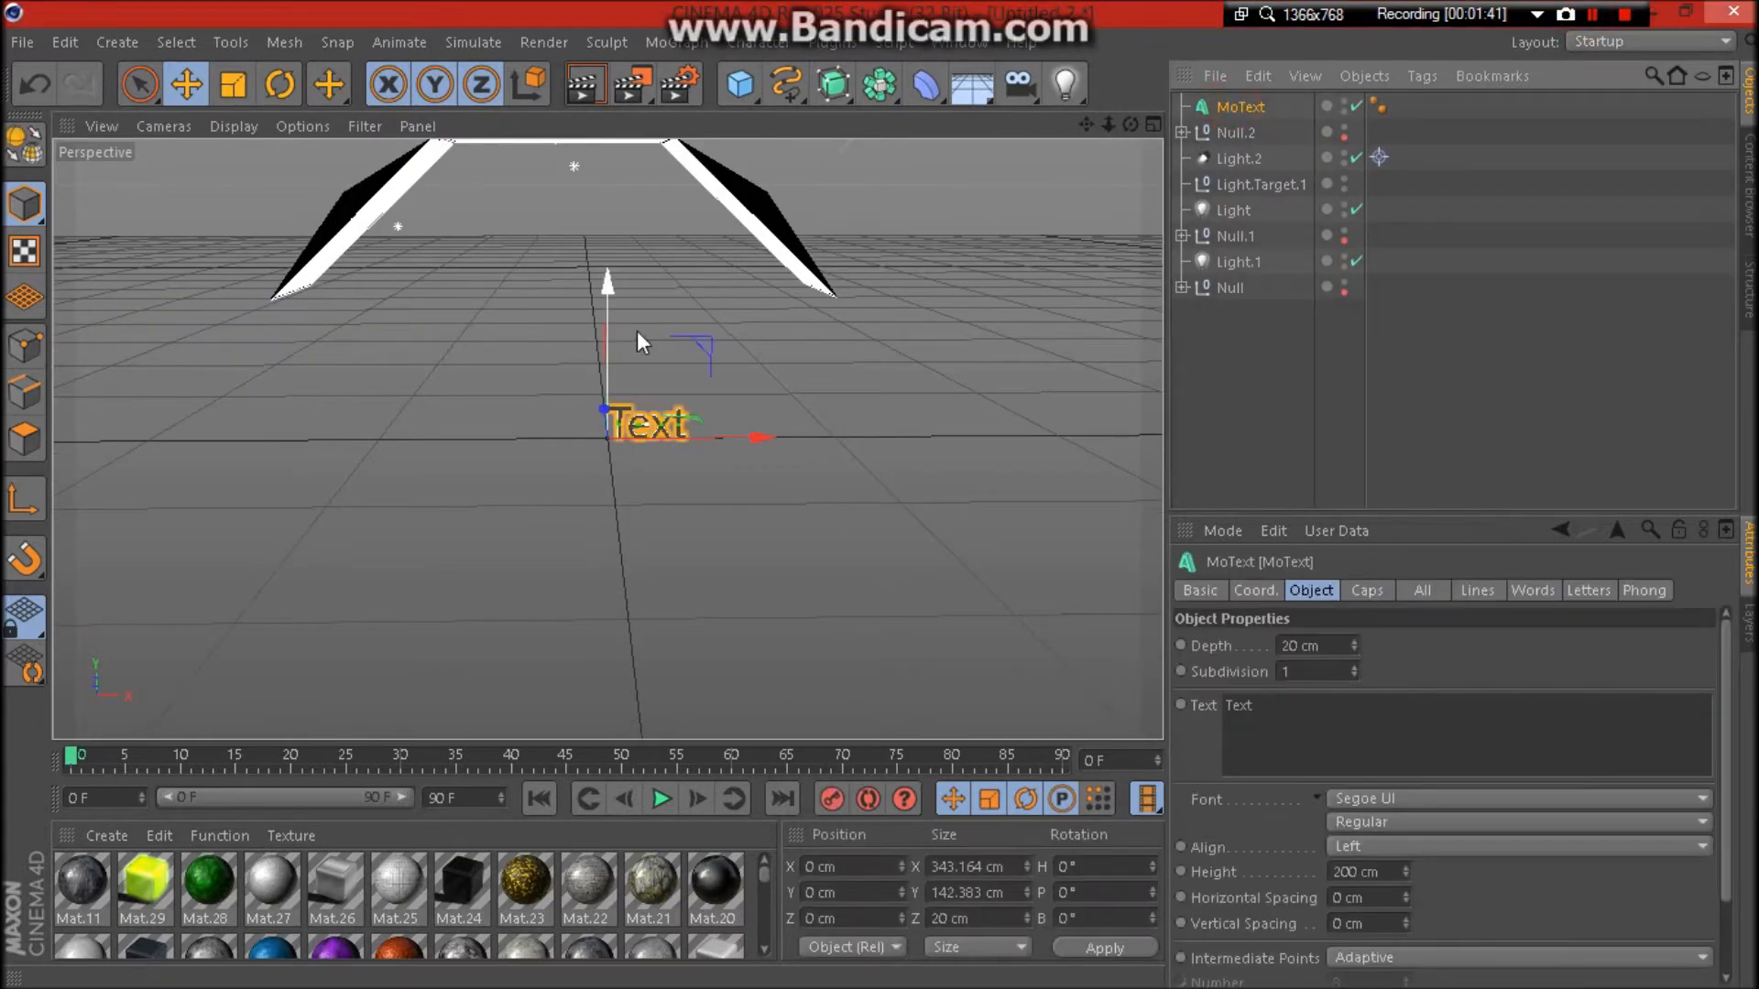
left_click_drag(614, 328, 613, 176)
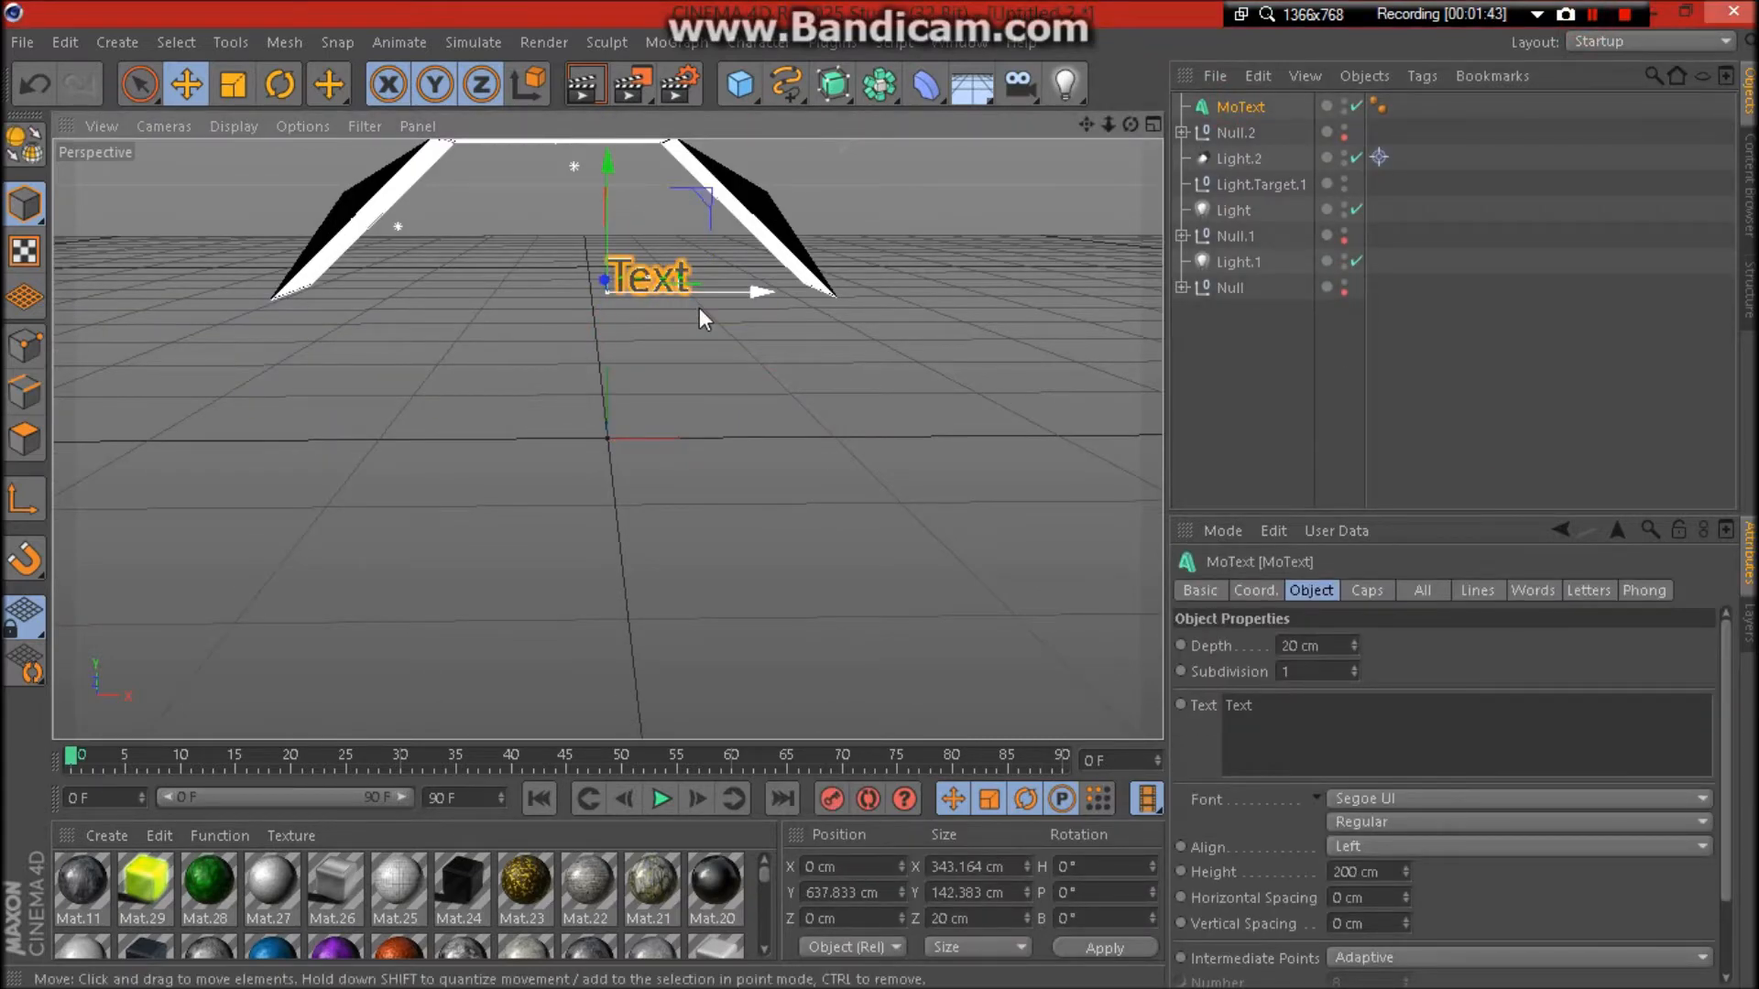
left_click_drag(696, 294, 601, 304)
left_click_drag(519, 248, 522, 224)
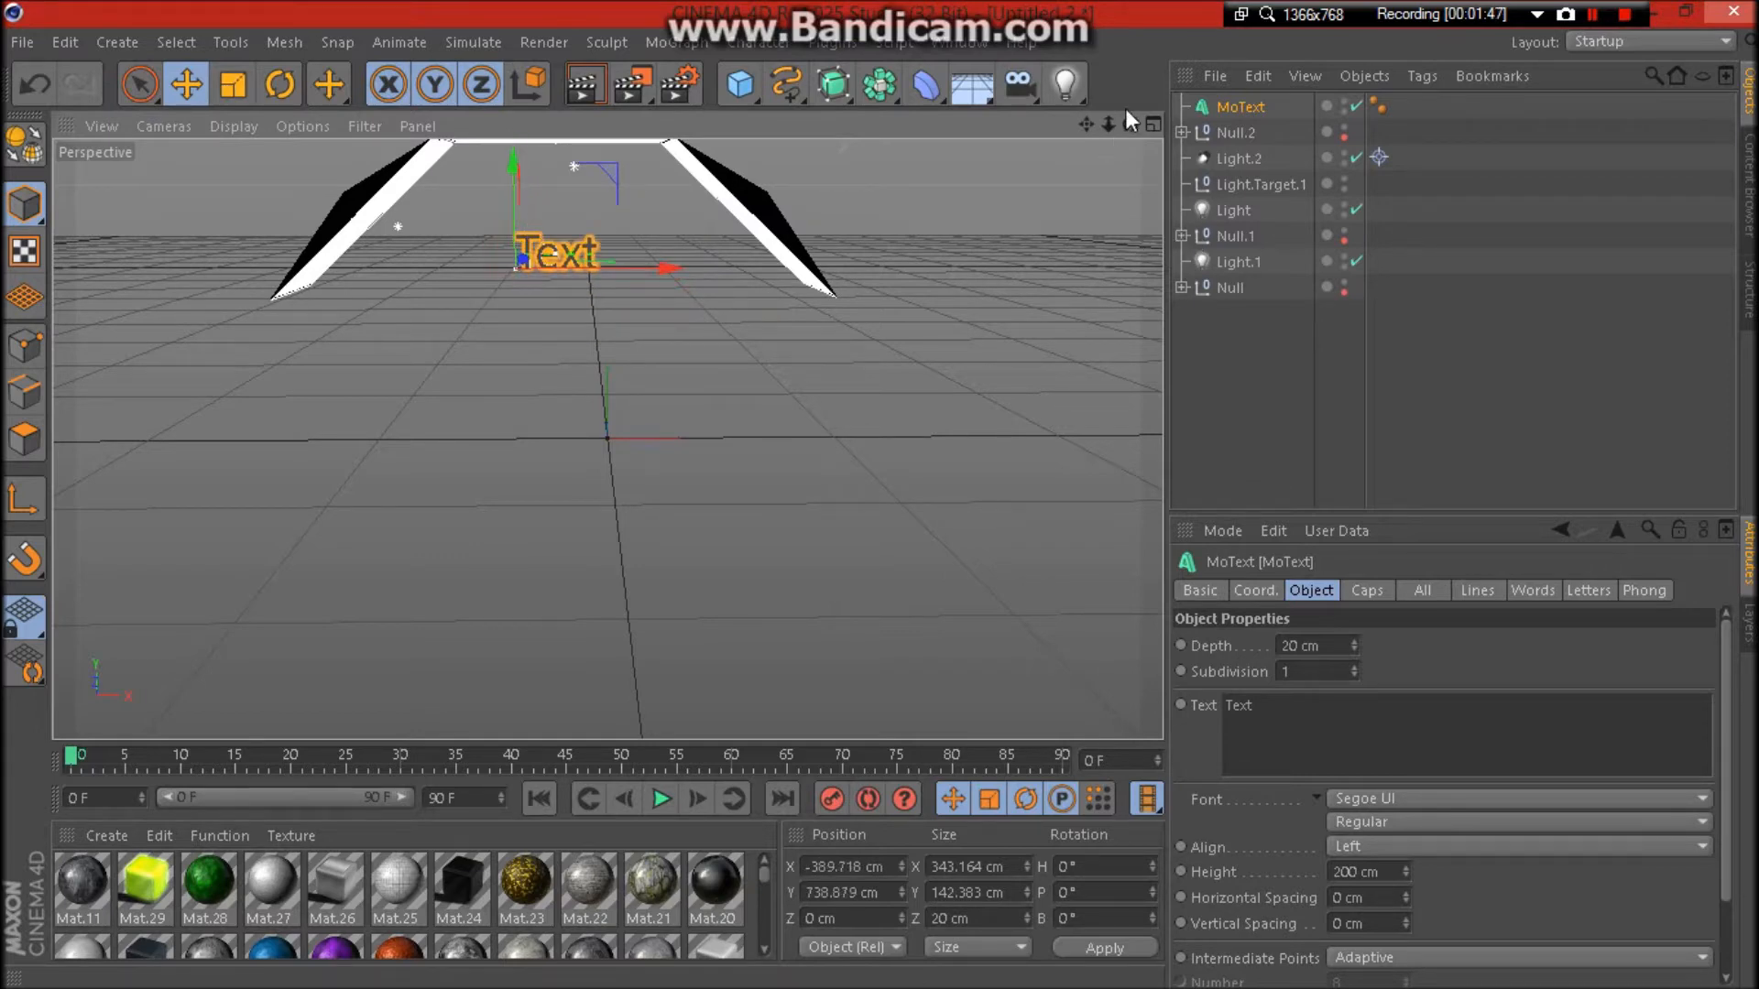
Set the MoText font to BatmanForeverAlternate and shift the text along X to about -569 cm.
mouse_move(1109, 125)
left_mouse_down()
mouse_move(1109, 106)
mouse_move(1109, 123)
mouse_move(1130, 113)
left_mouse_up()
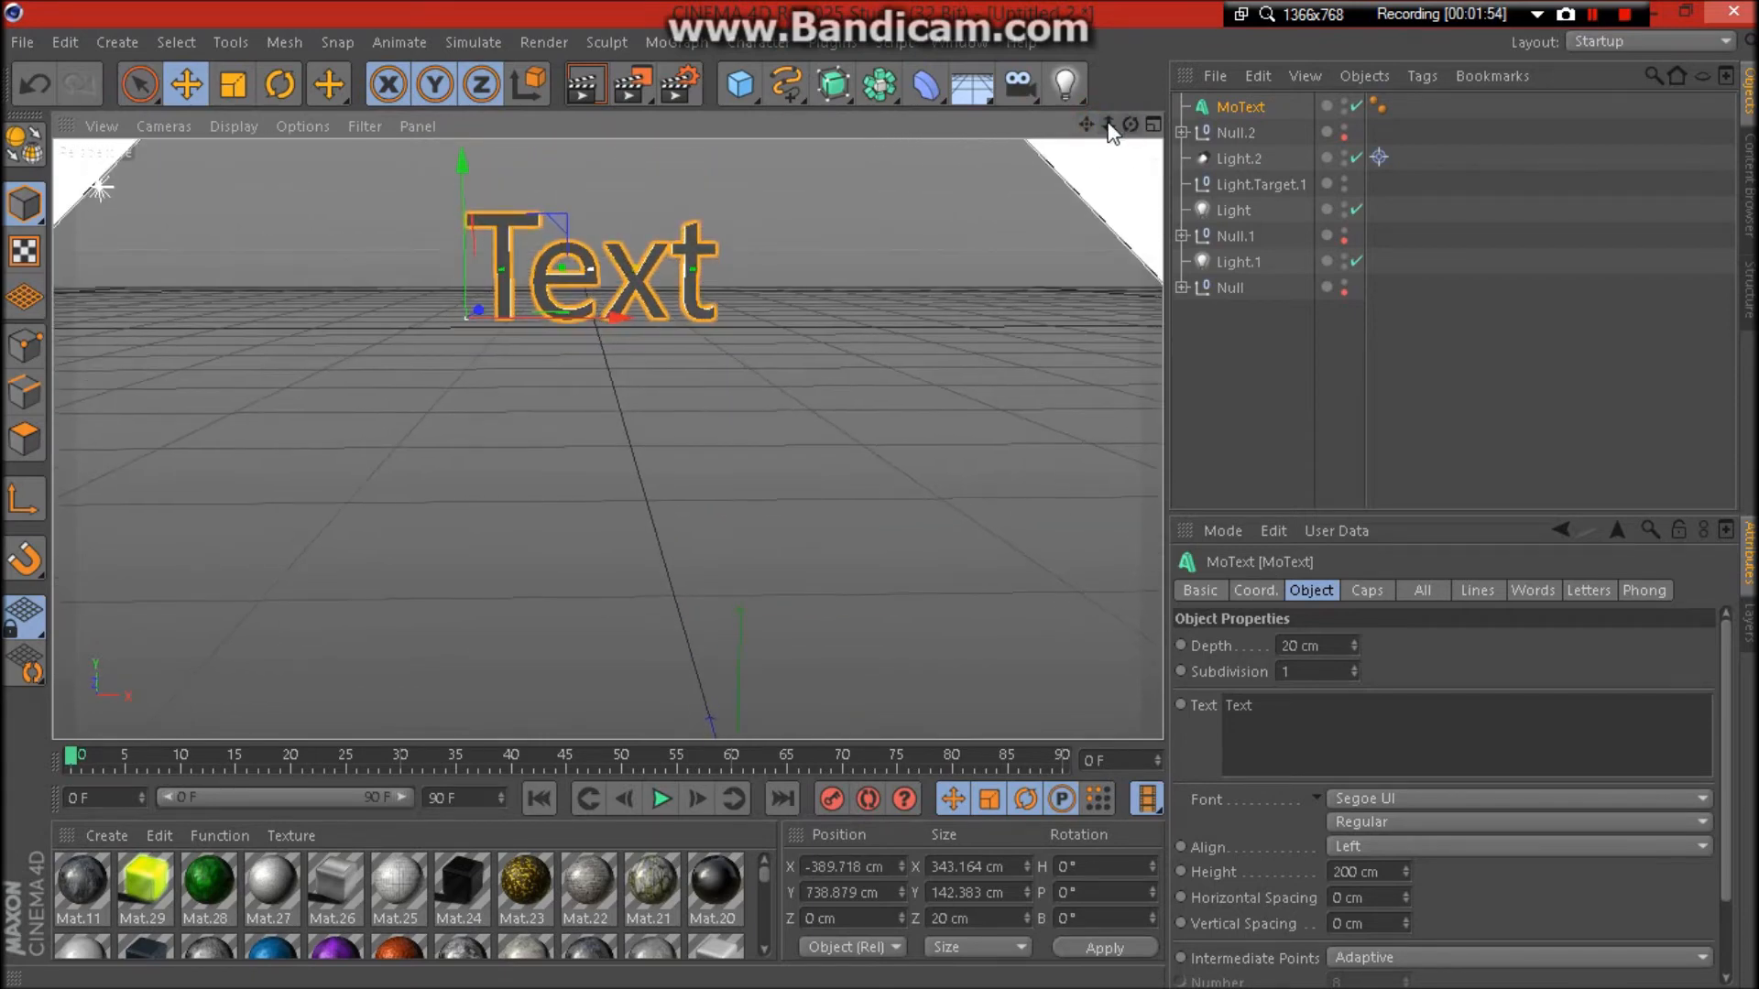
left_click(1357, 798)
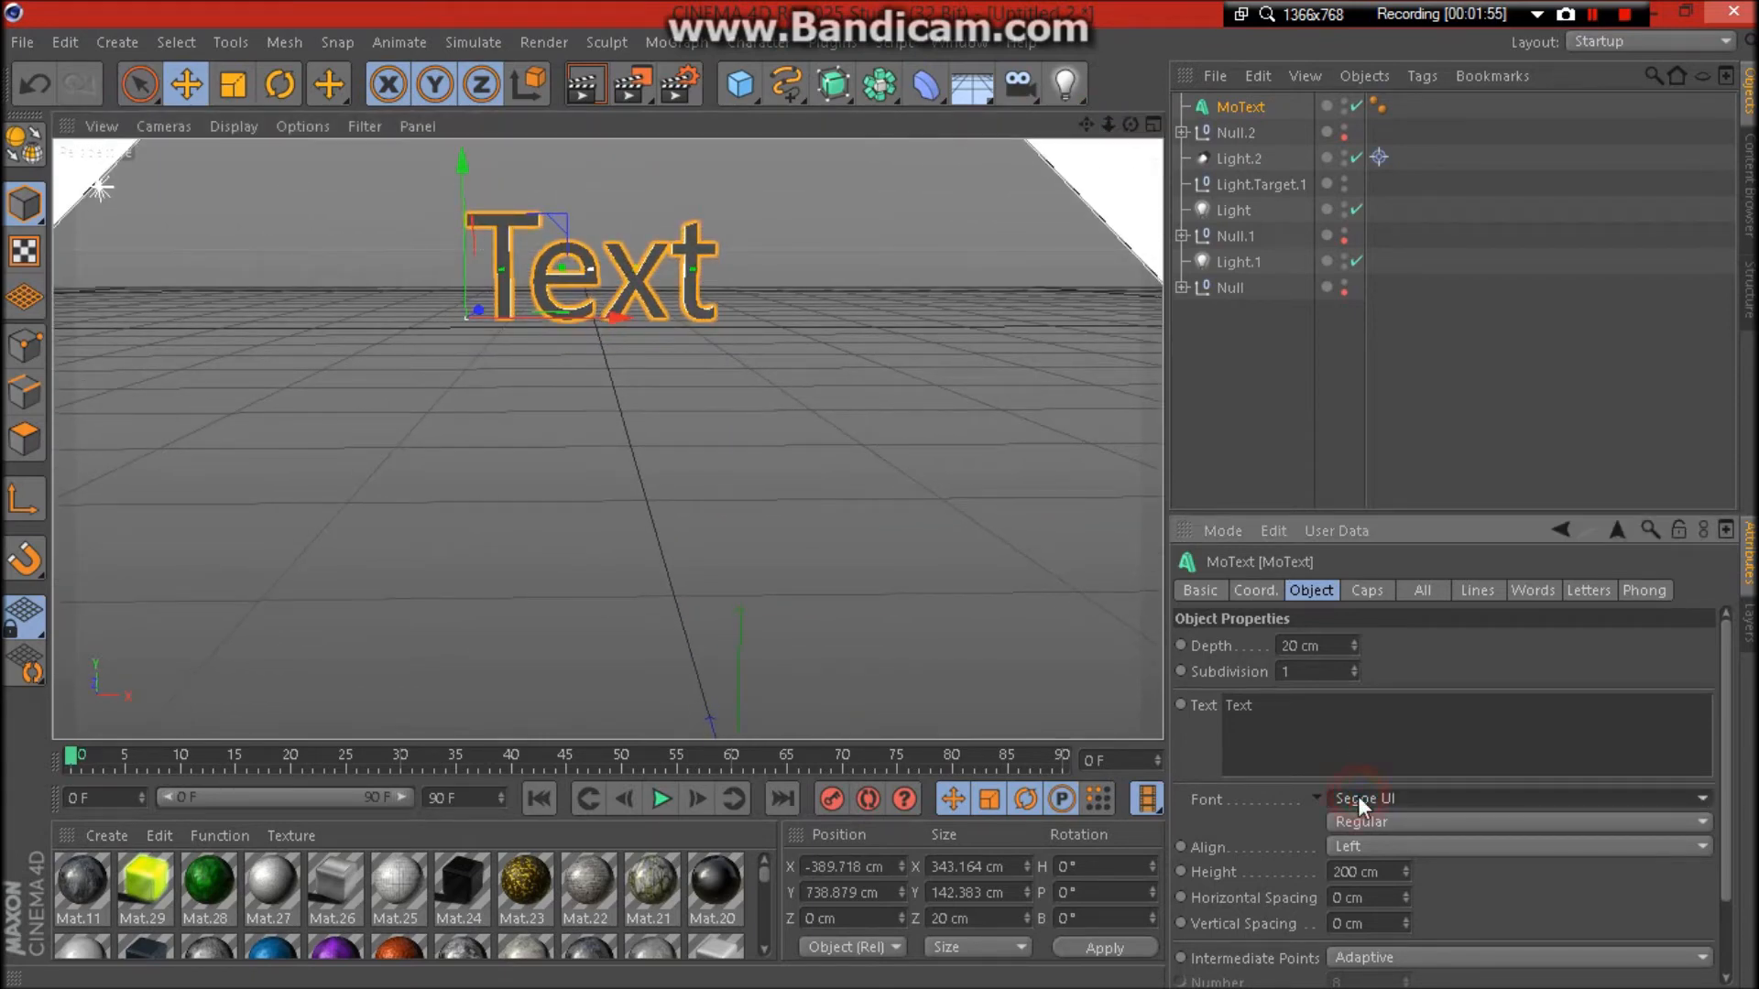
left_click(1469, 797)
left_click_drag(1700, 799, 1700, 135)
left_click(1590, 265)
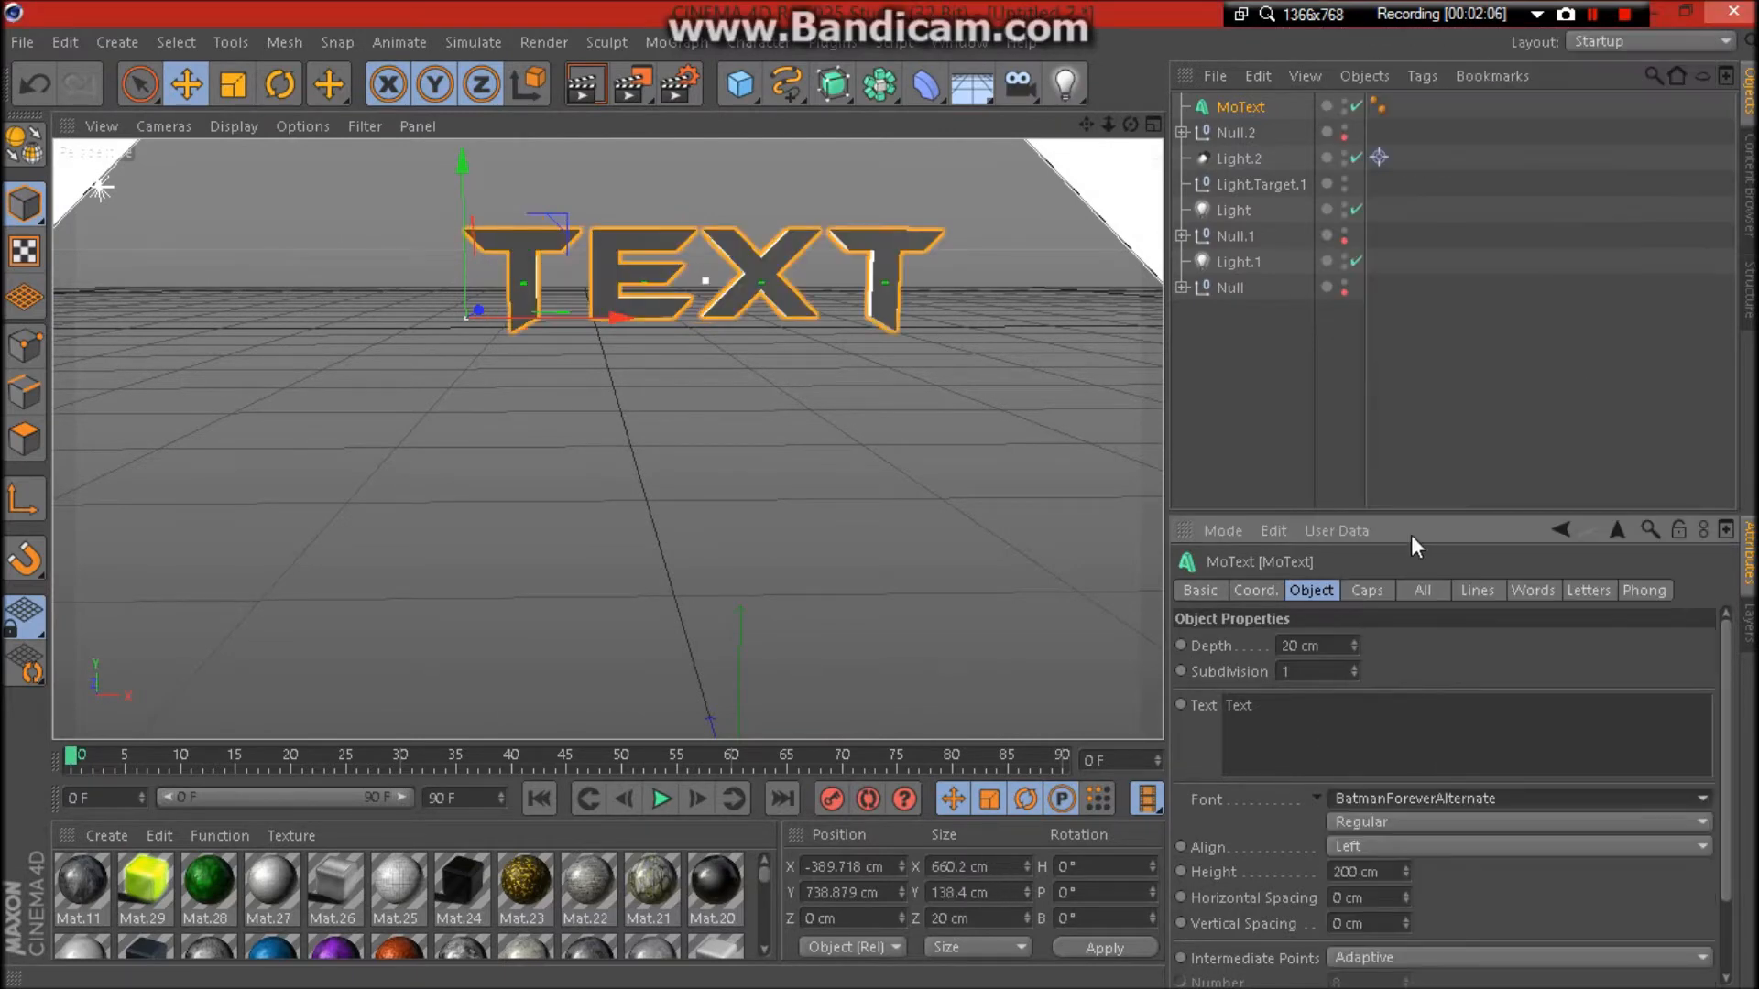
left_click_drag(605, 316, 471, 308)
left_click_drag(1087, 124, 1124, 164)
Replace the MoText object's placeholder text with the two-part name, written without a space.
double_click(1324, 711)
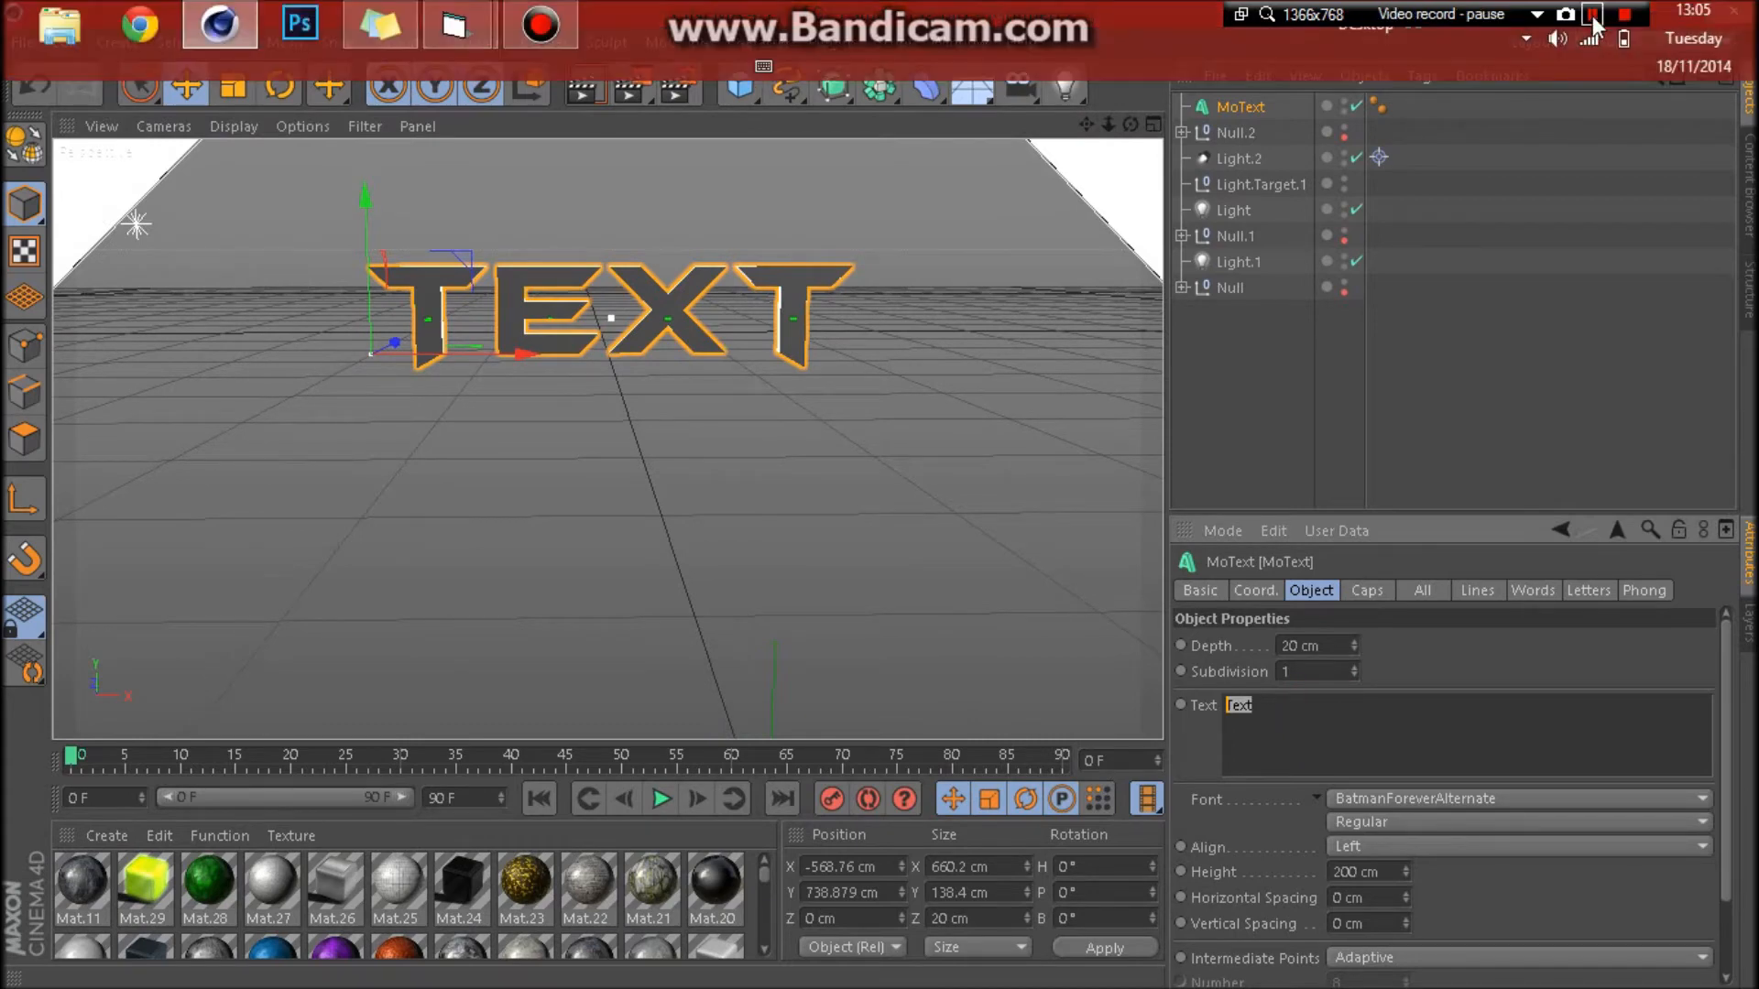
left_click(1335, 409)
left_click(1241, 133)
left_click(1239, 108)
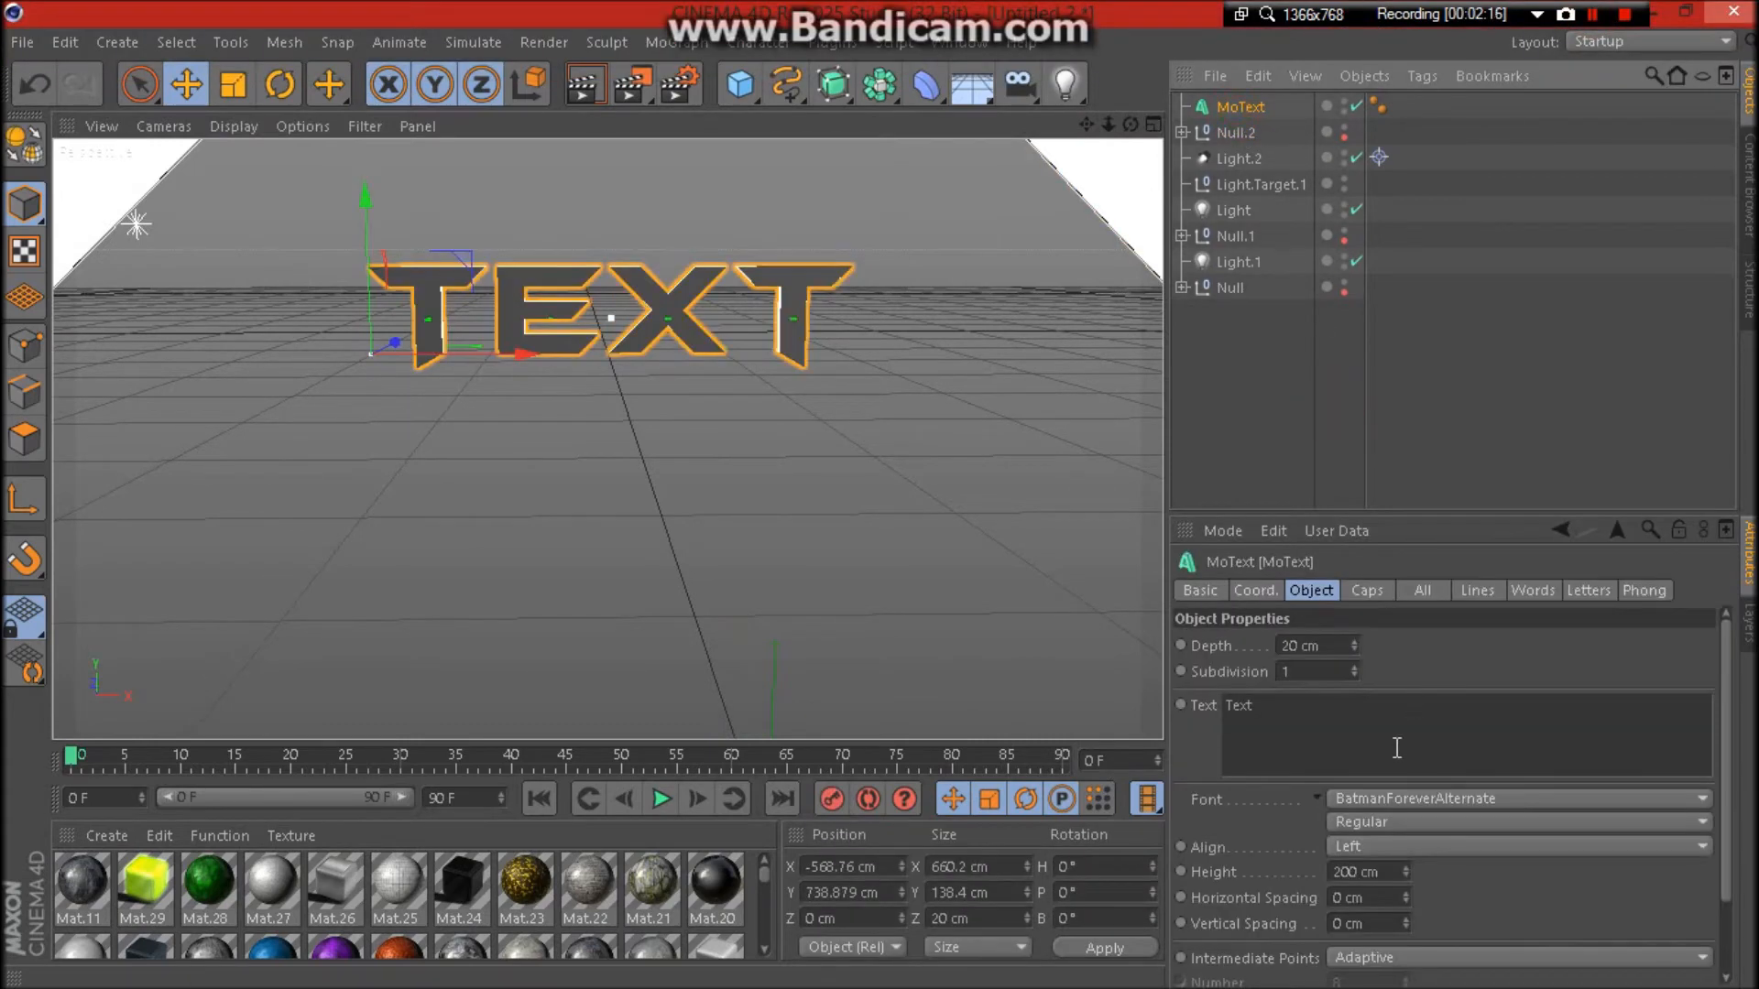
type("Ali")
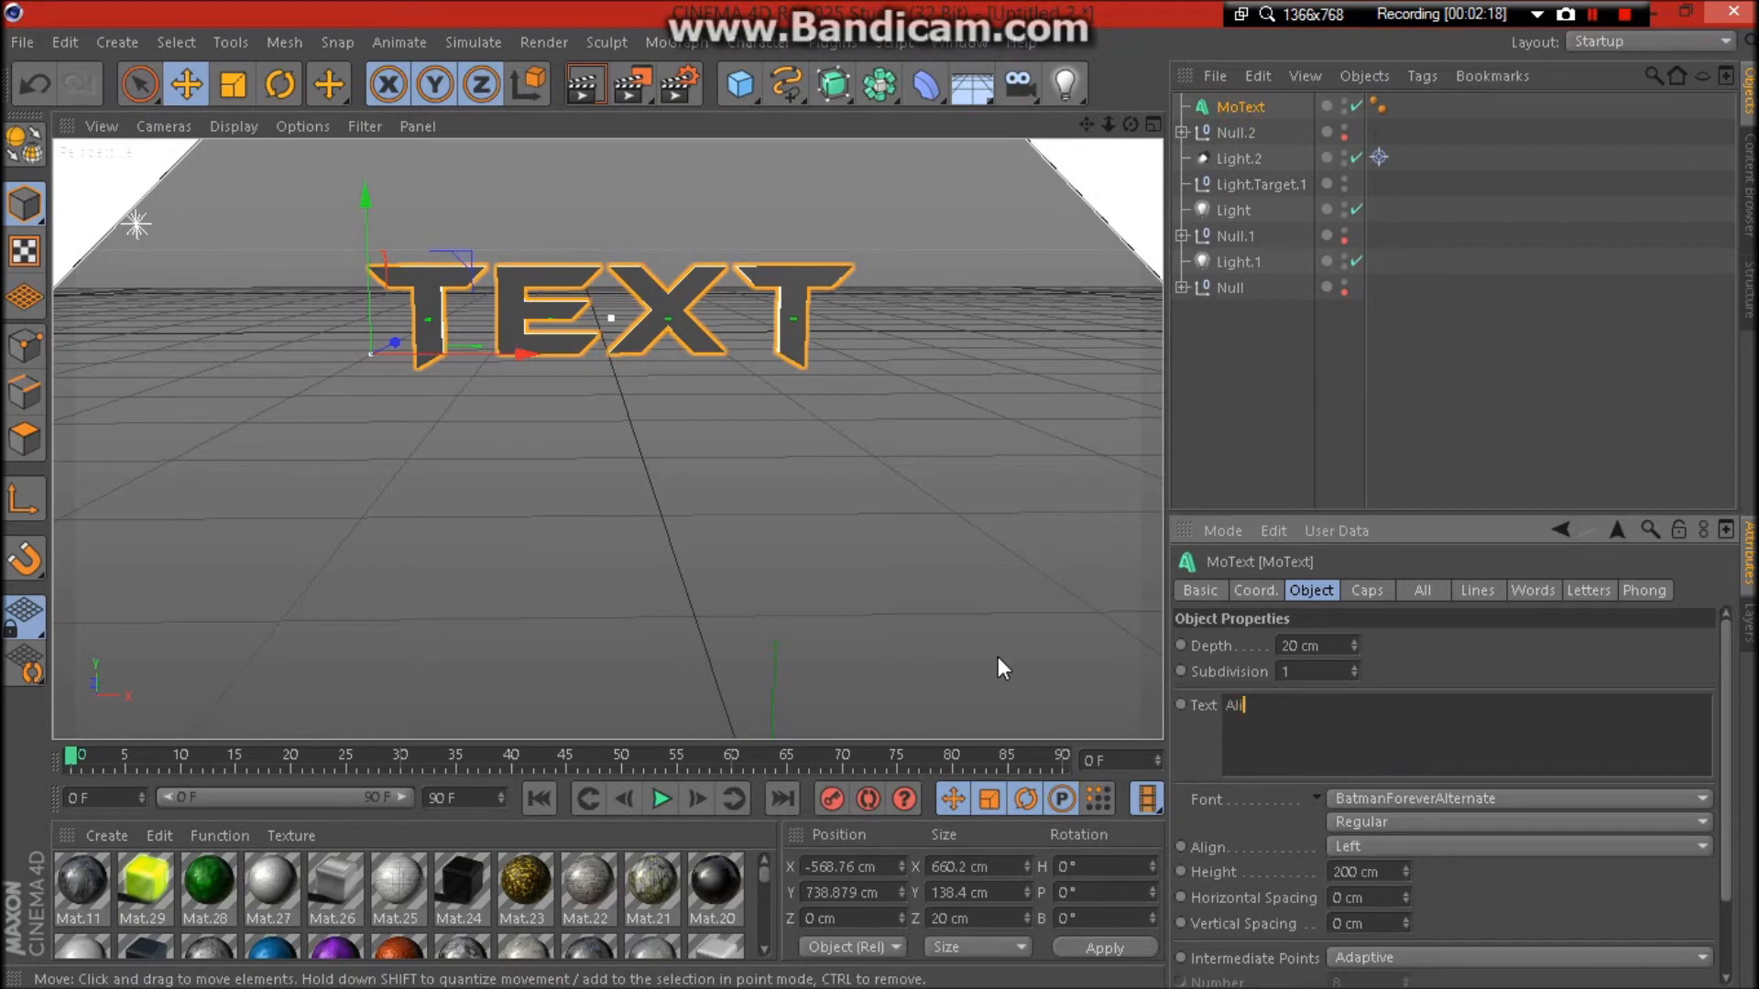
type("Guy")
Set the MoText object's depth to 70 cm.
double_click(1311, 648)
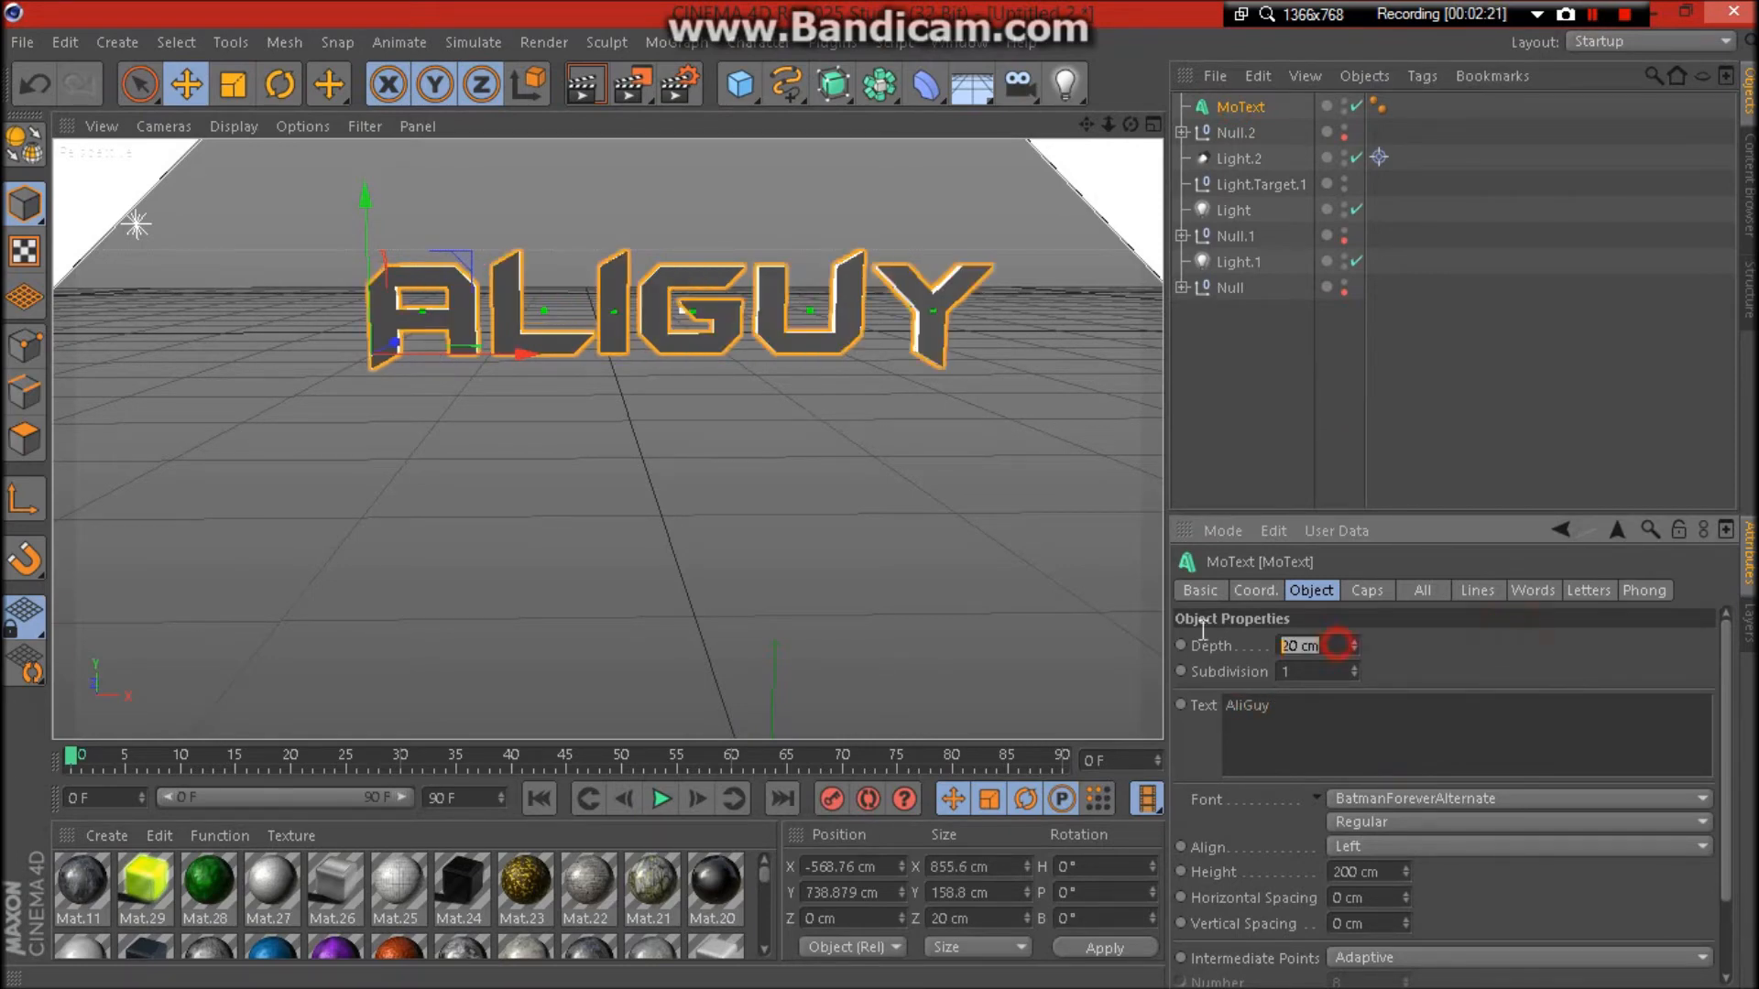
type("70")
key("Return")
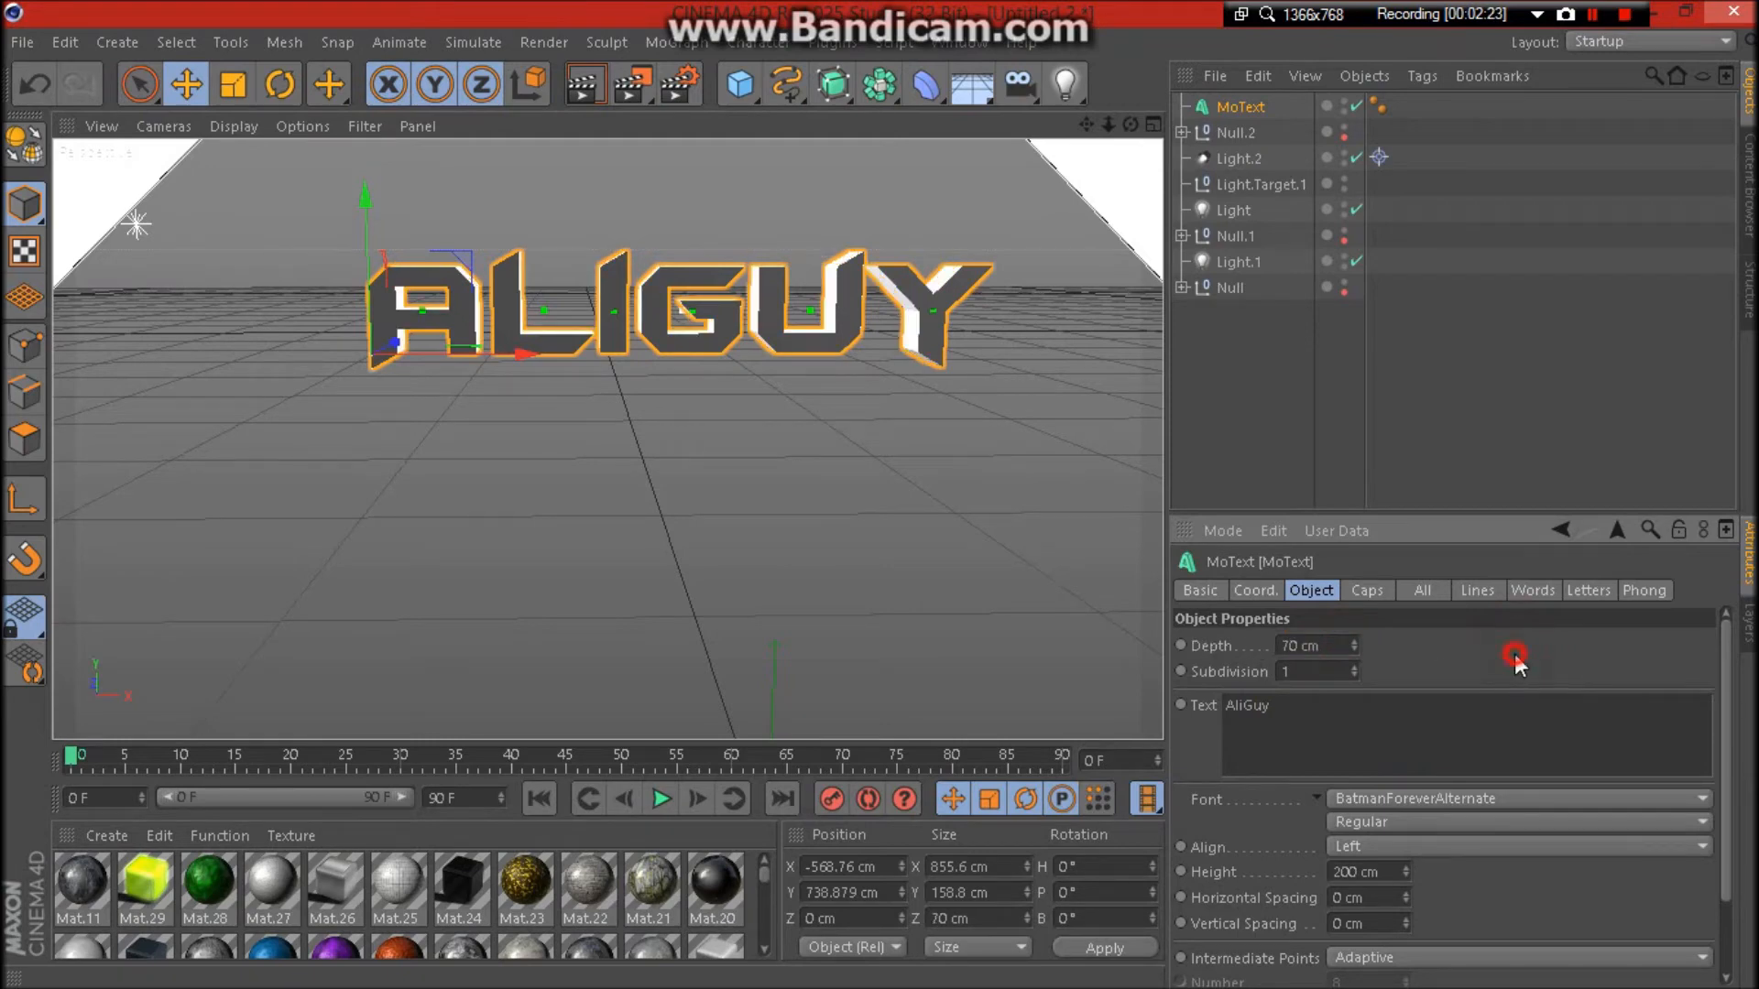
Insert a space between the two parts of the name and recentre the text at about X -665 cm.
left_click_drag(531, 356, 483, 356)
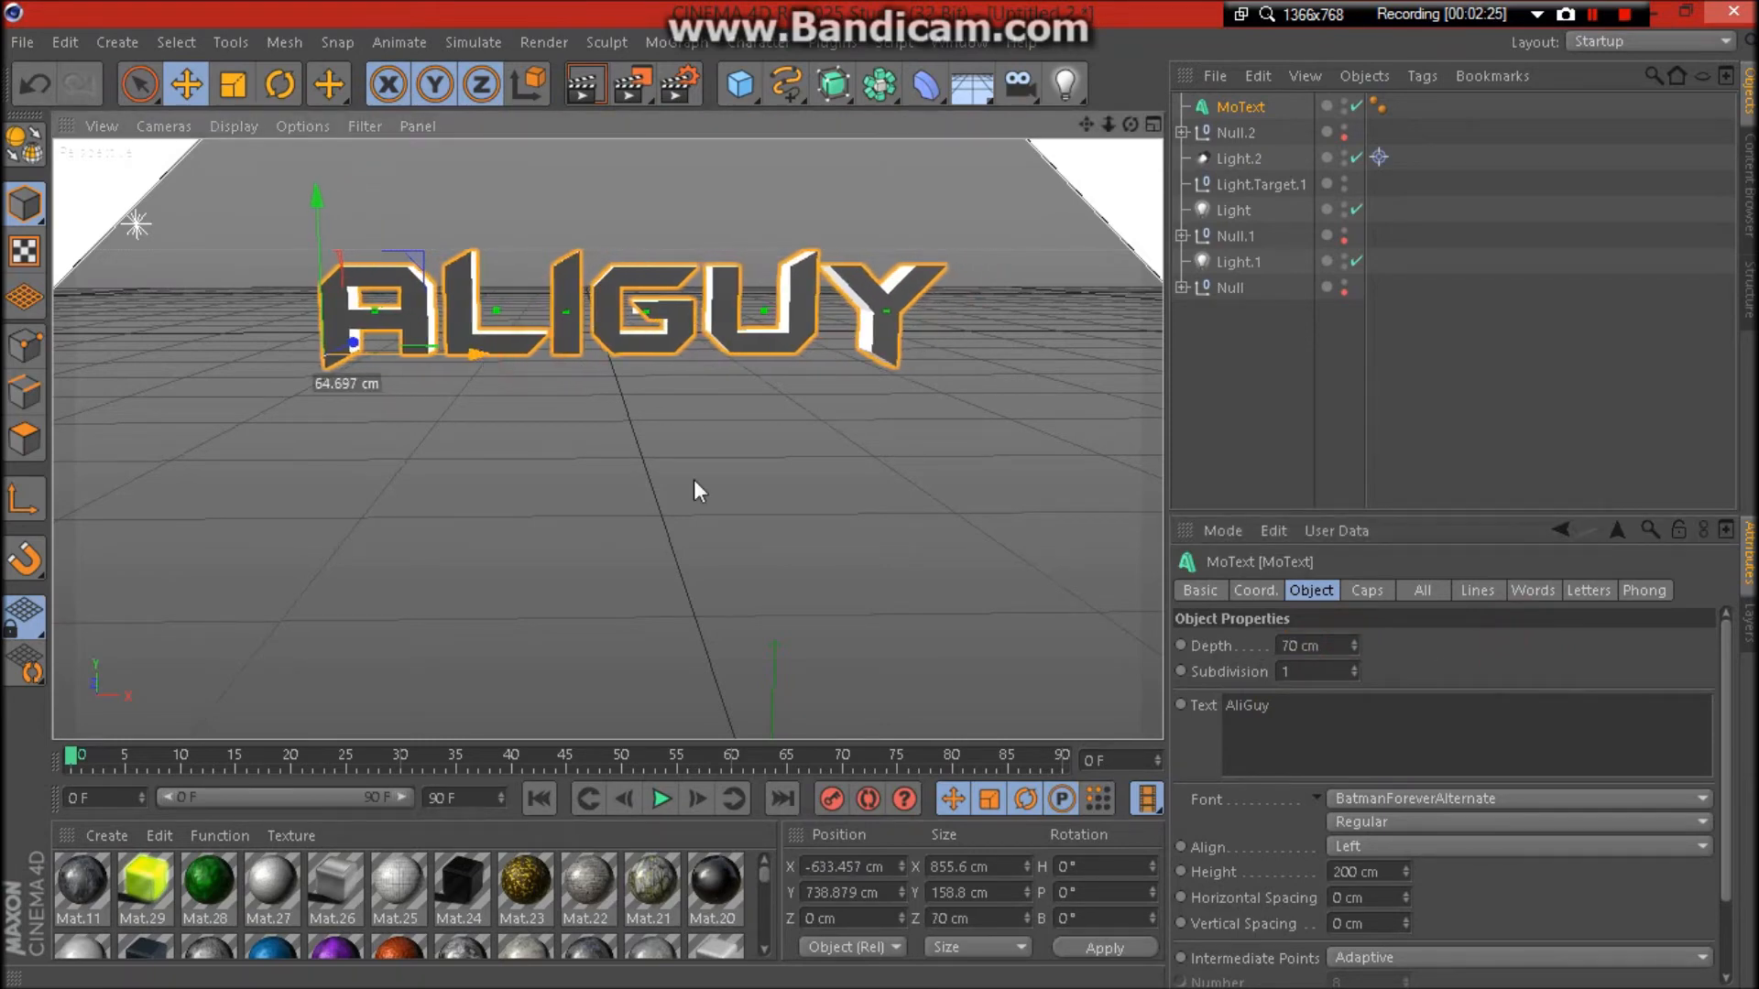
left_click(1247, 706)
left_click_drag(483, 356, 451, 353)
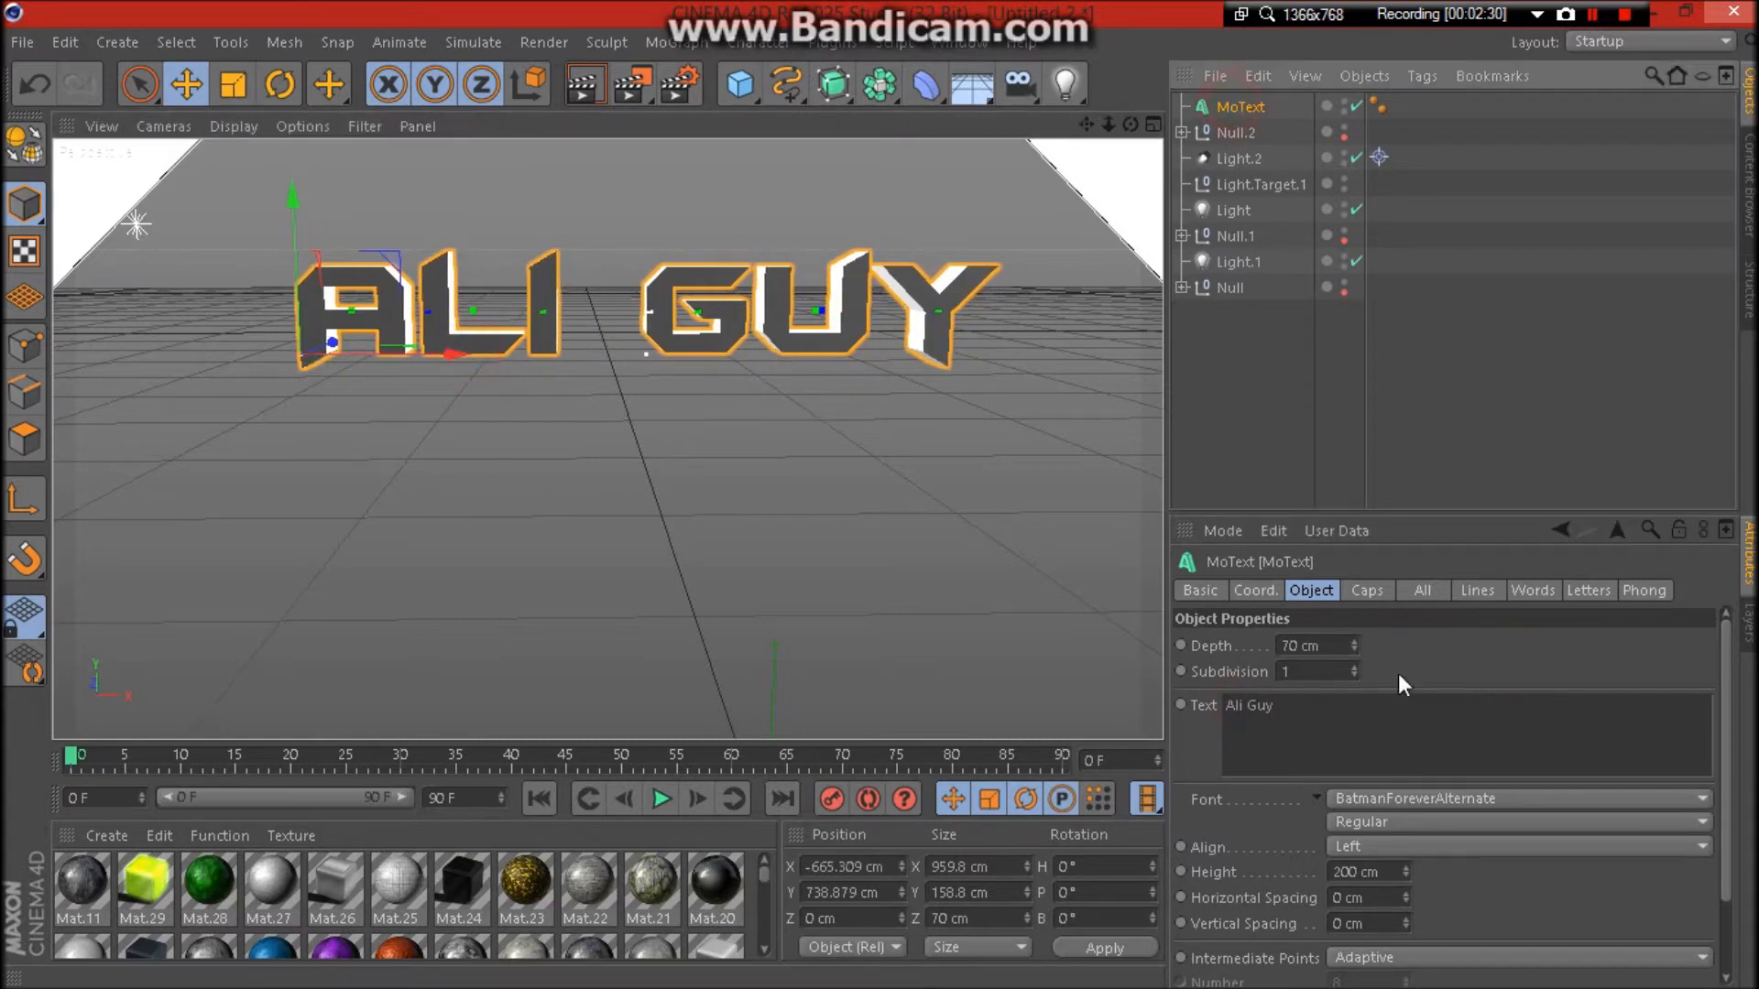
Change both the start and end caps of the MoText object to Fillet Cap.
left_click(1367, 590)
left_click(1374, 645)
left_click(1356, 748)
left_click(1366, 724)
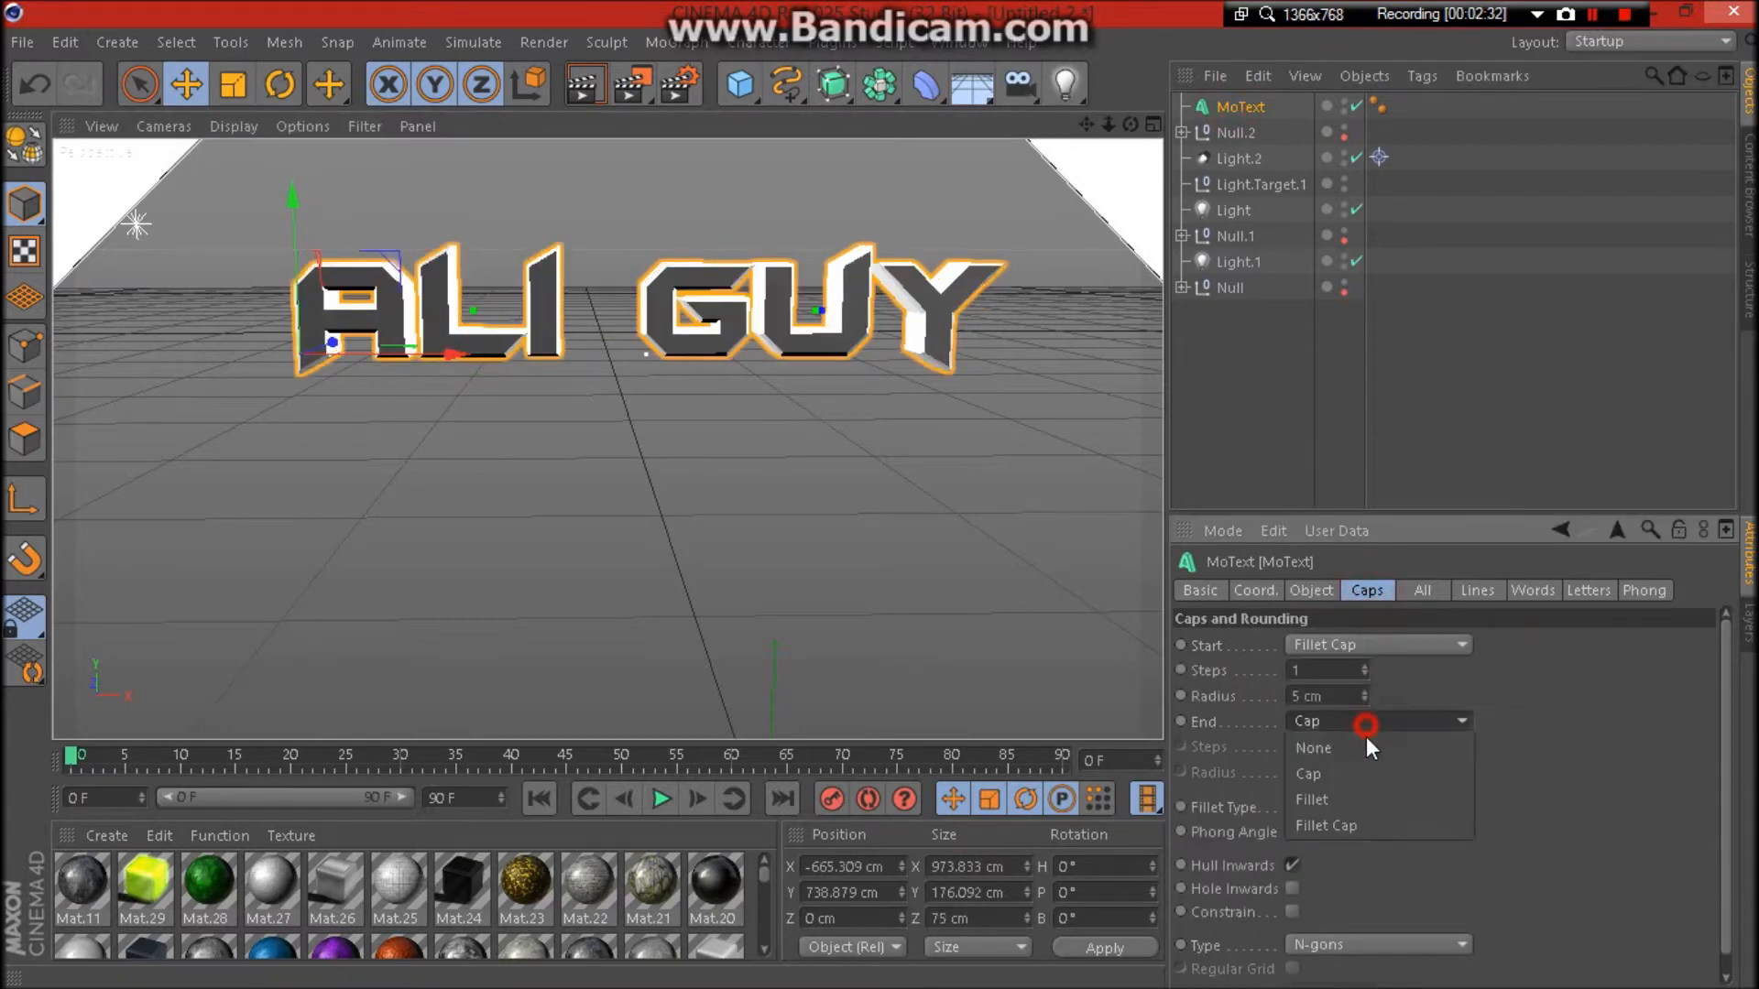
left_click(1342, 821)
Set the start and end fillet radius of the MoText object's caps to 2 cm.
double_click(1328, 696)
type("2")
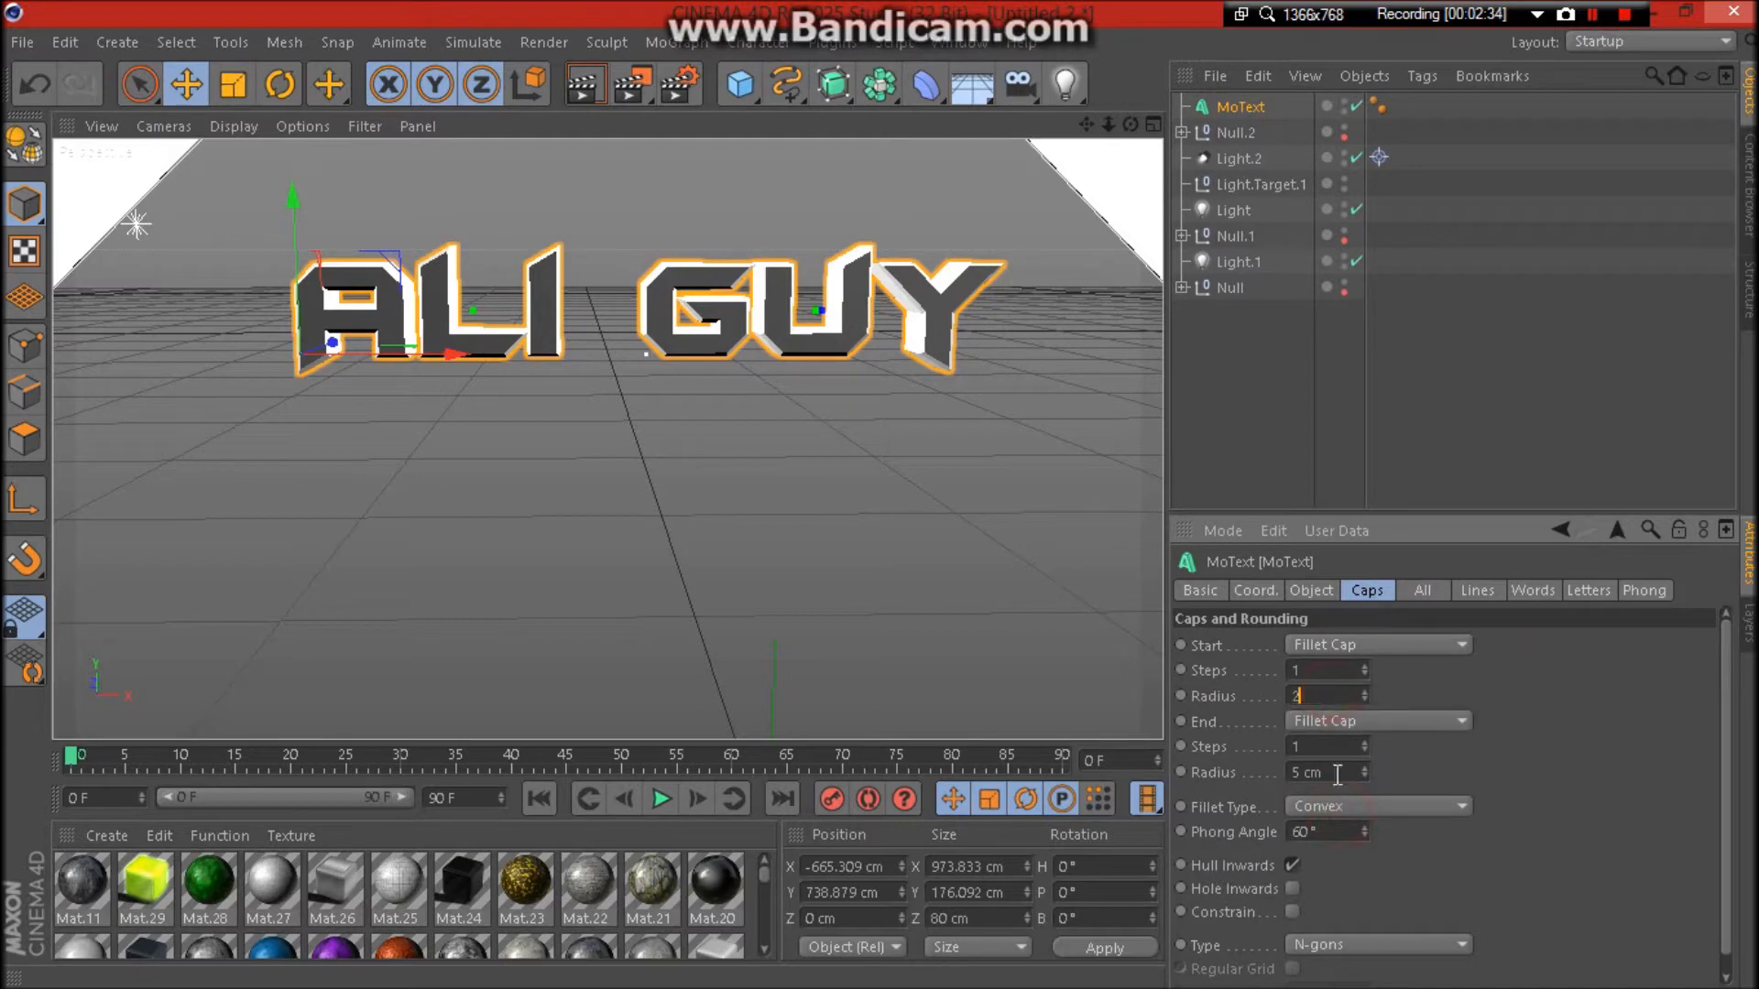
double_click(1337, 774)
type("2")
left_click(1462, 805)
left_click(1624, 714)
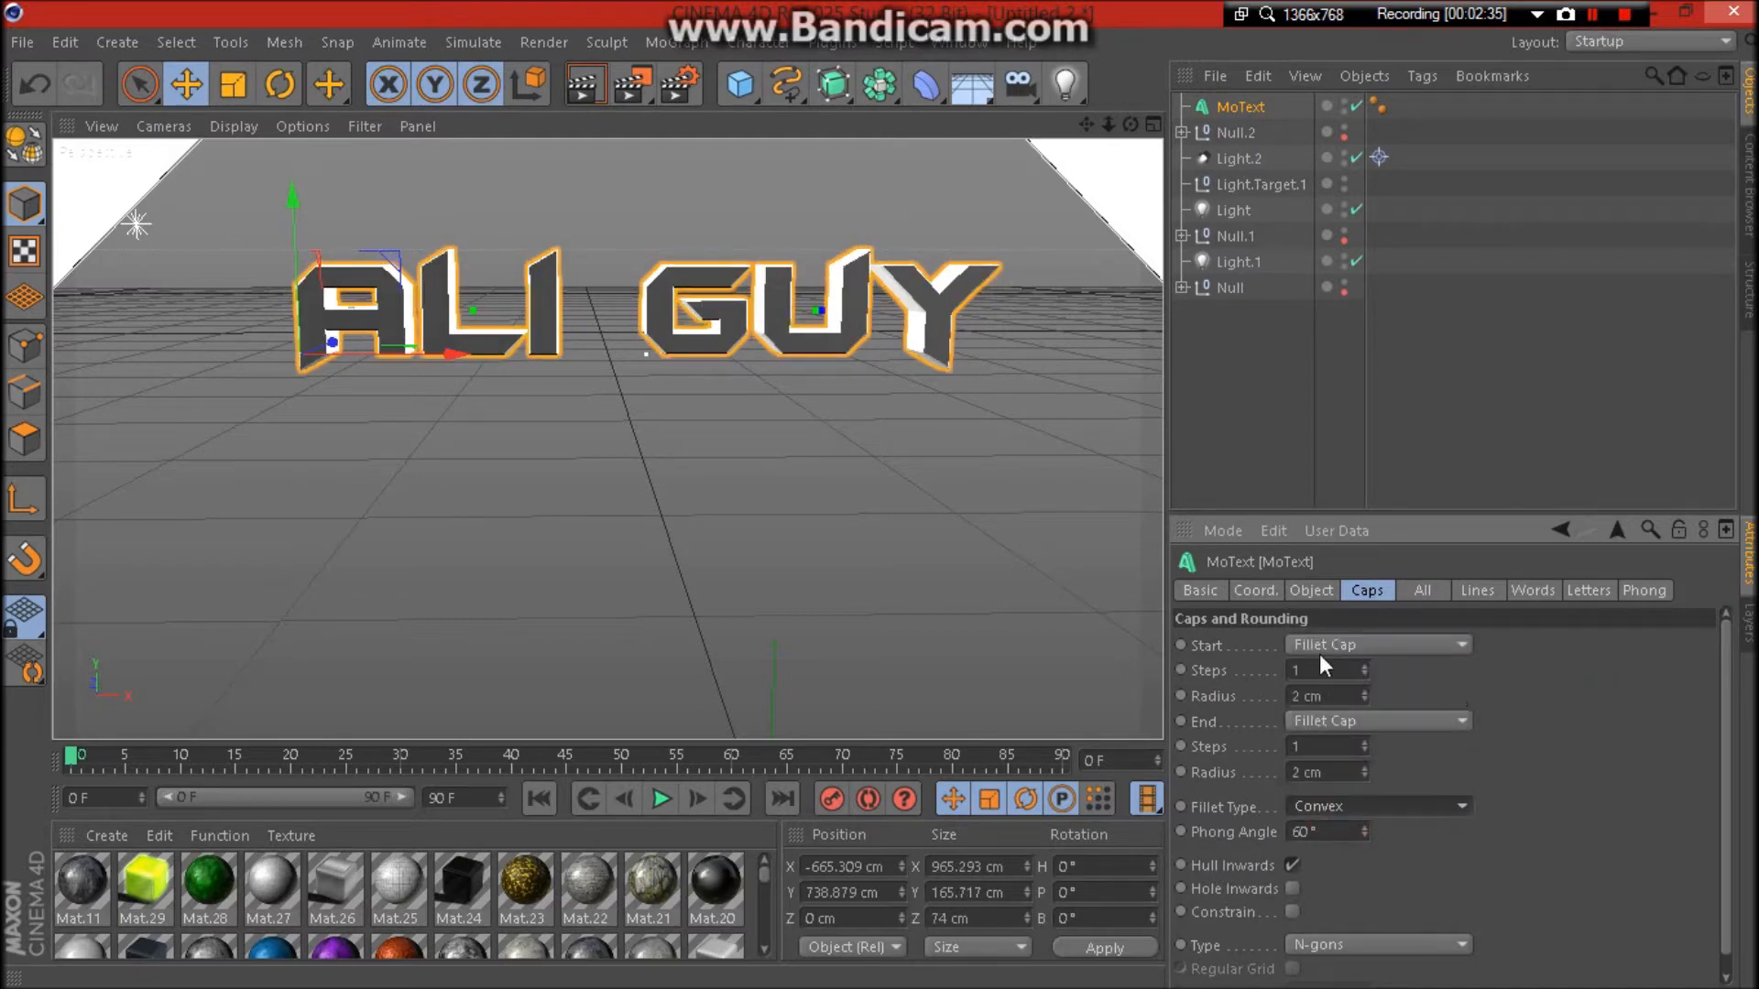
Clear the selection and add a Greebler plugin object to the scene.
left_click(1277, 362)
left_click_drag(1131, 126, 1131, 133)
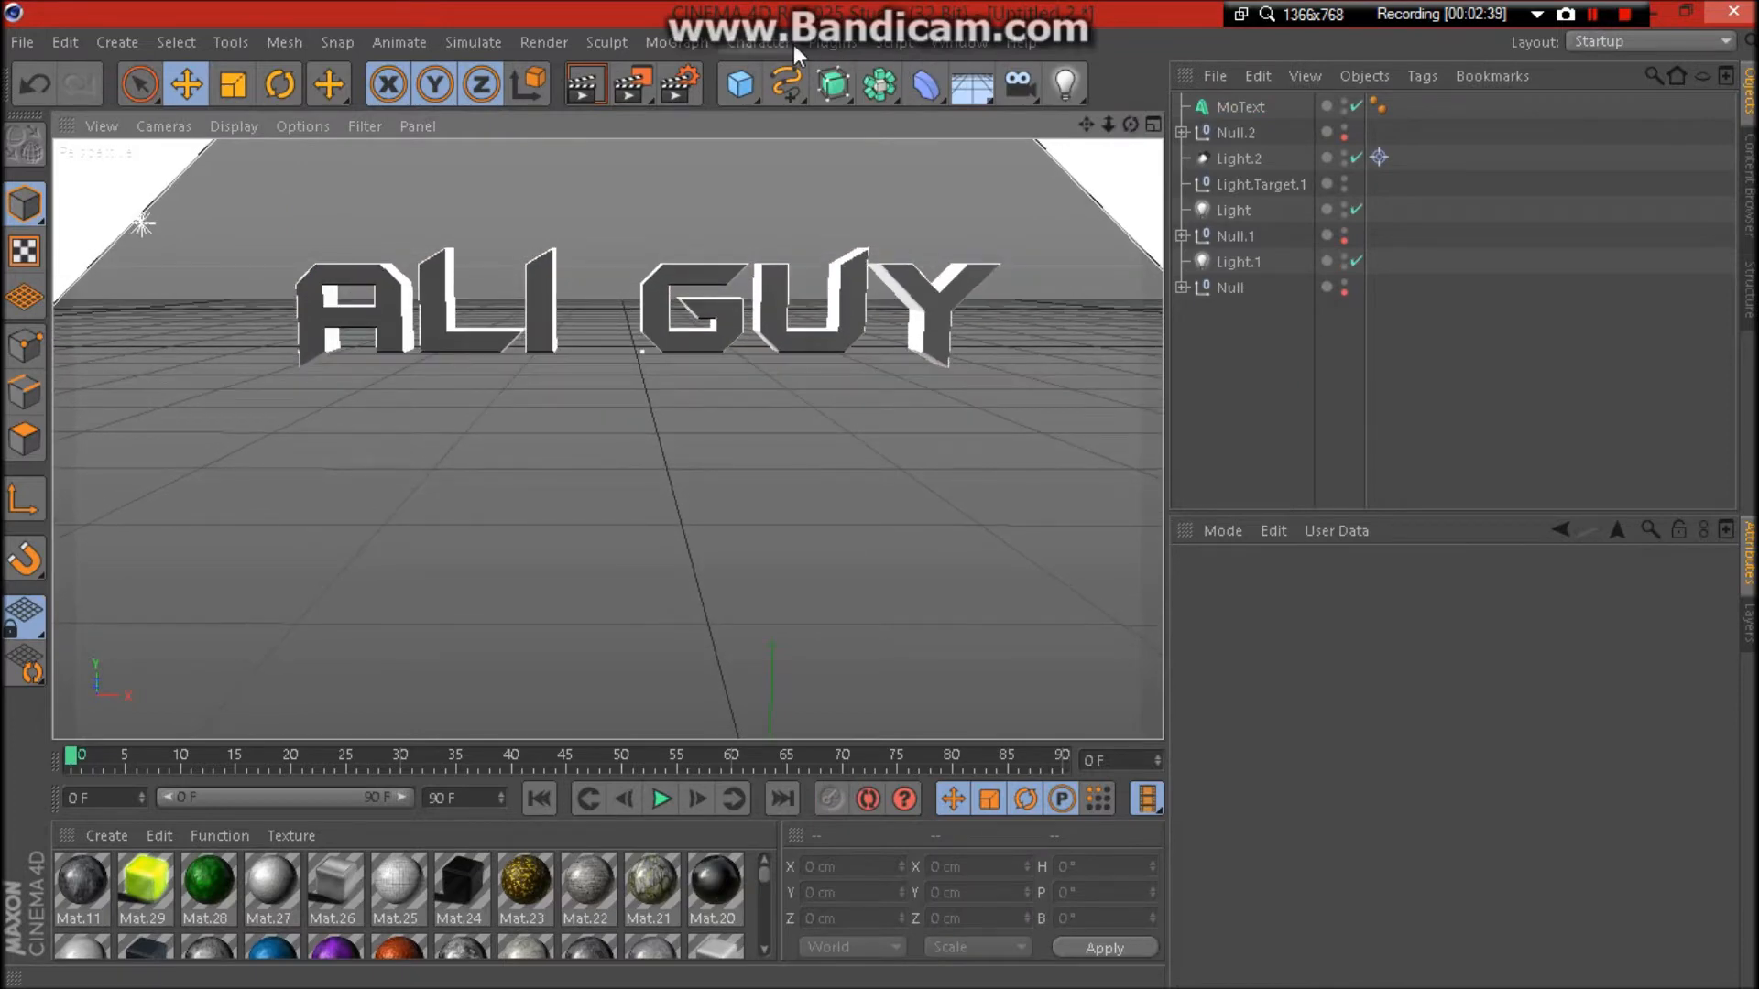
left_click(822, 40)
mouse_move(878, 112)
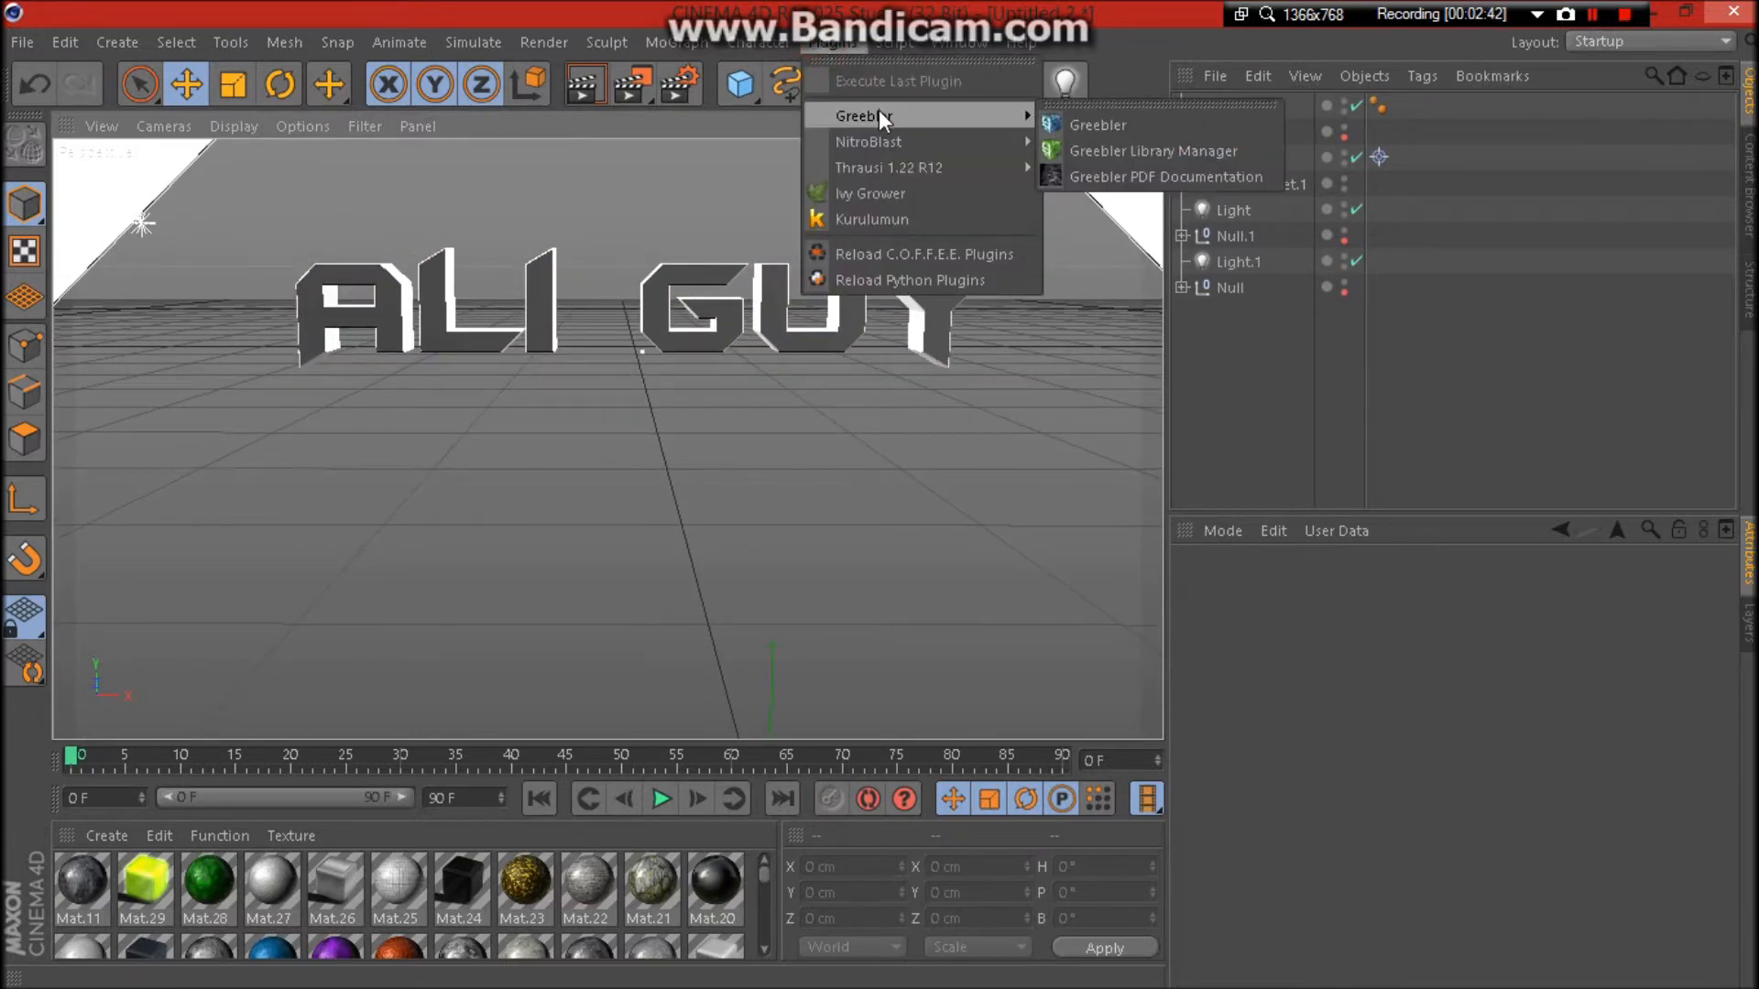
left_click(1097, 125)
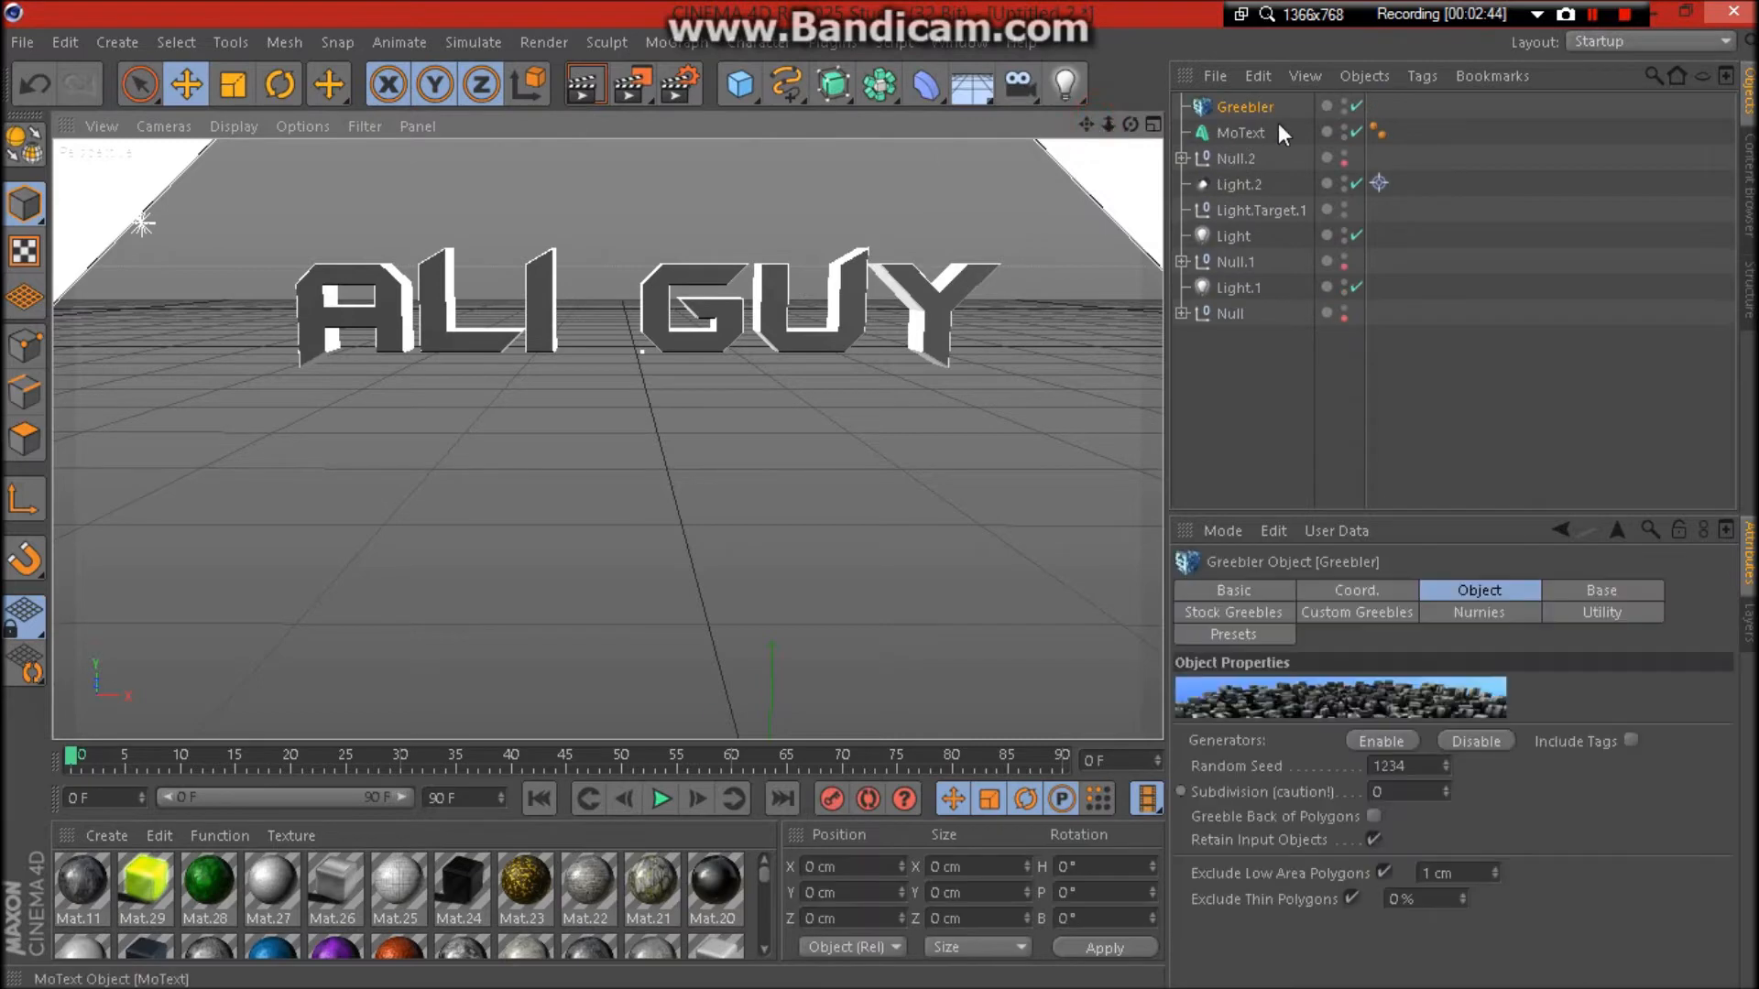
Duplicate the MoText object and make the copy a child of the Greebler.
left_click(1260, 132)
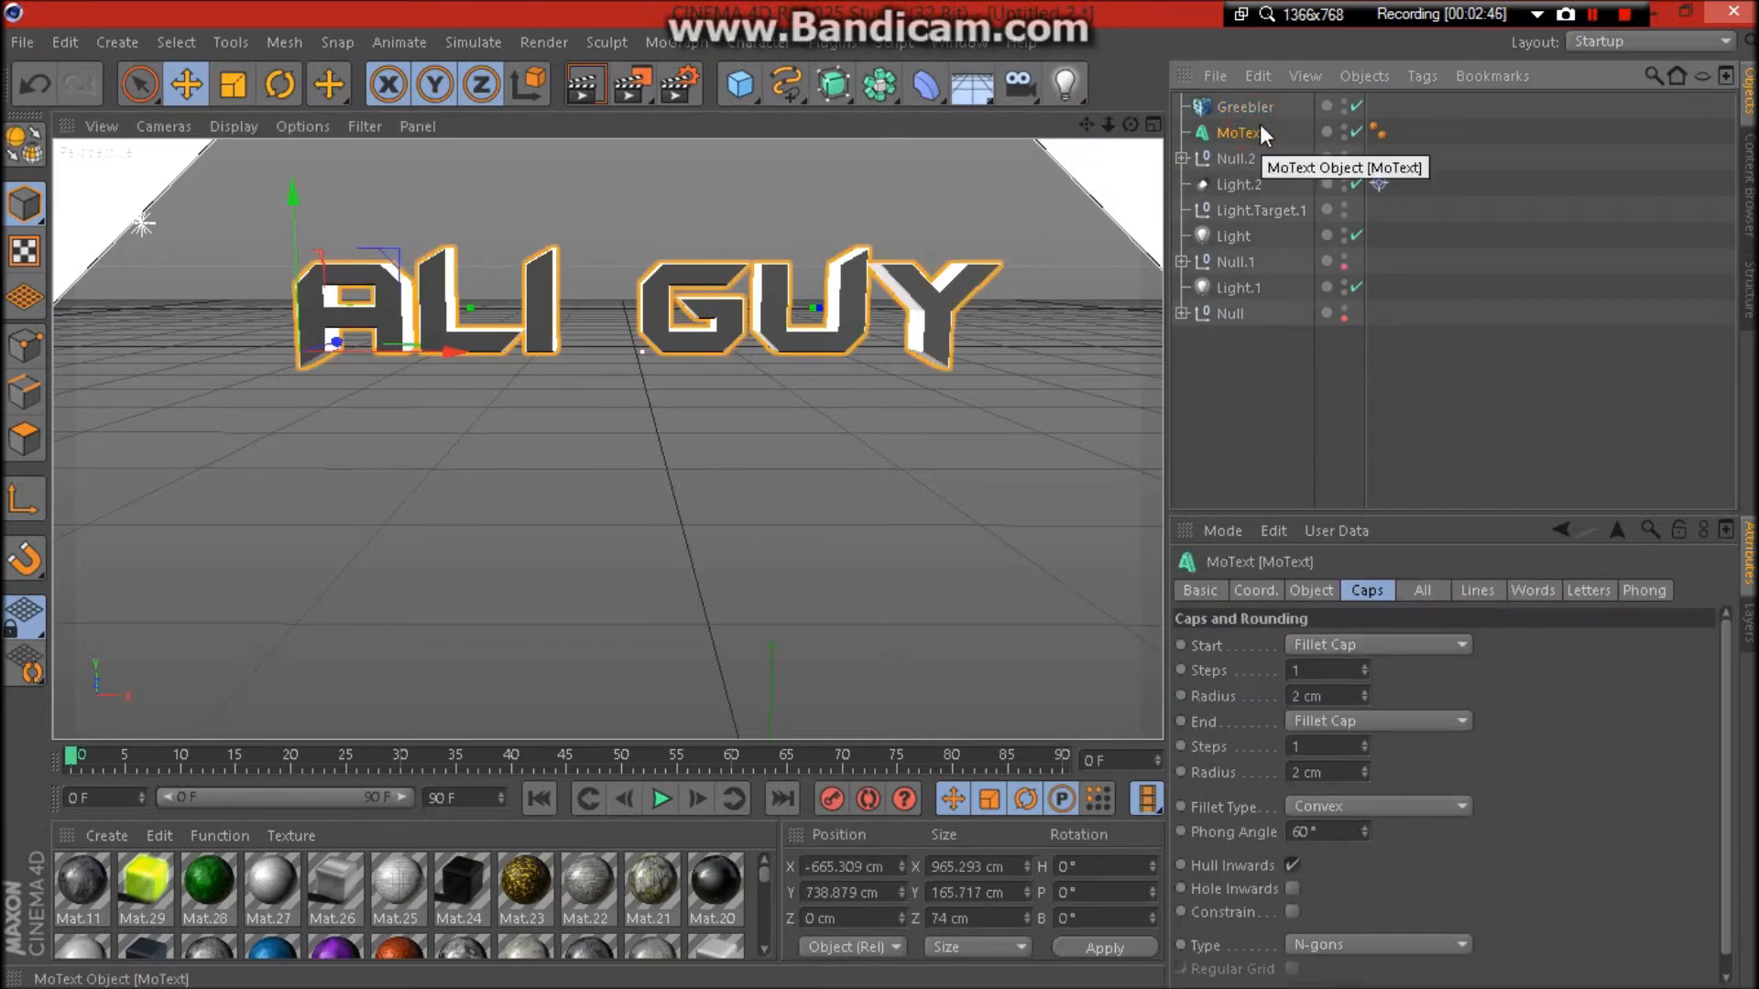
key("ctrl+c")
key("ctrl+v")
left_click_drag(1255, 112, 1255, 131)
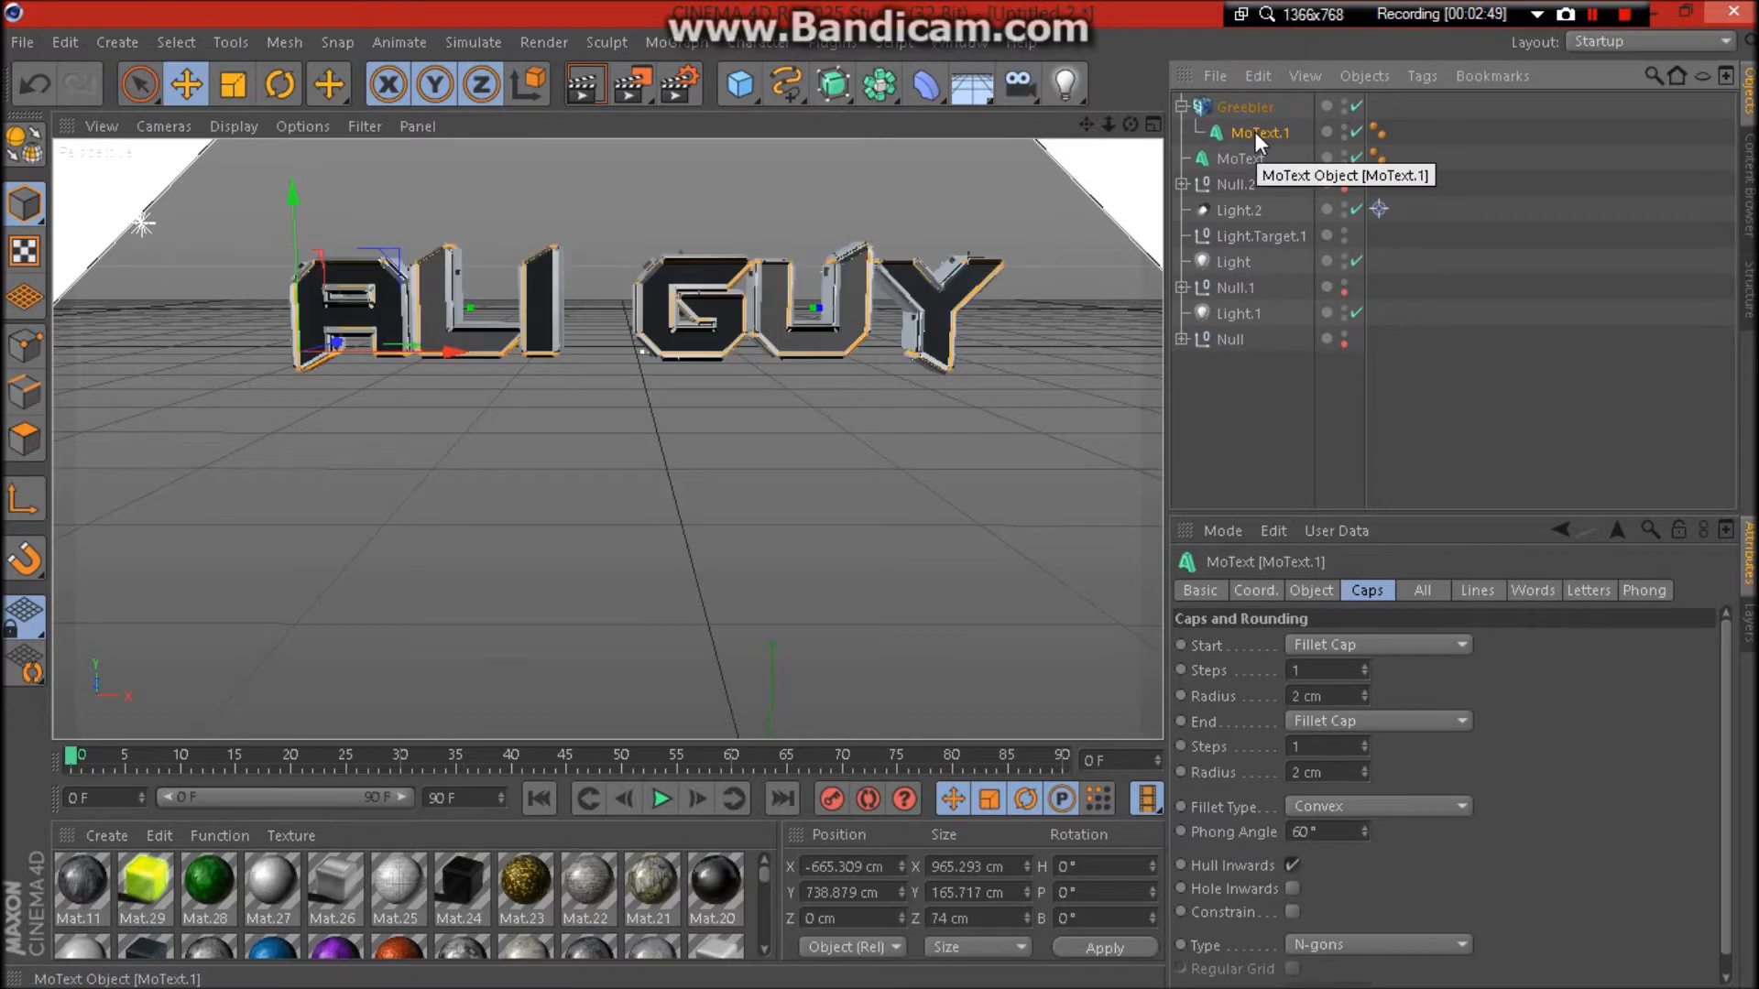
Load the preset file Block Text Preset.gpr into the Greebler object.
left_click(1246, 110)
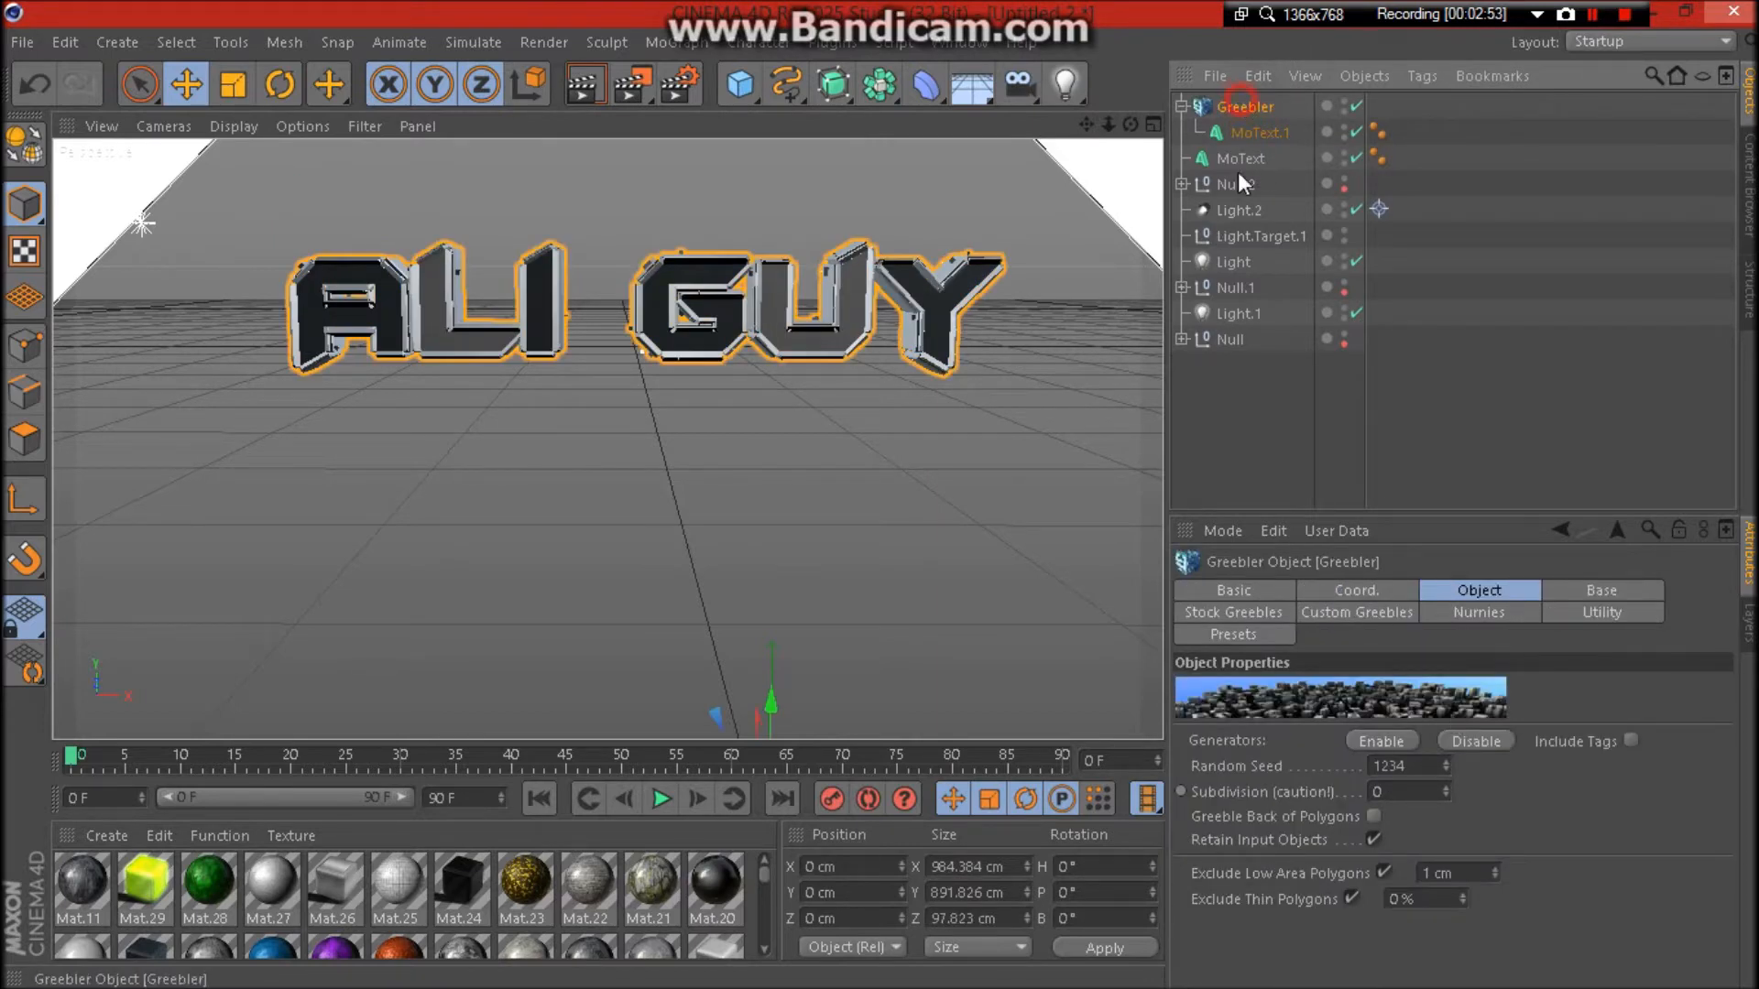
left_click(1268, 636)
left_click(1218, 690)
left_click(412, 210)
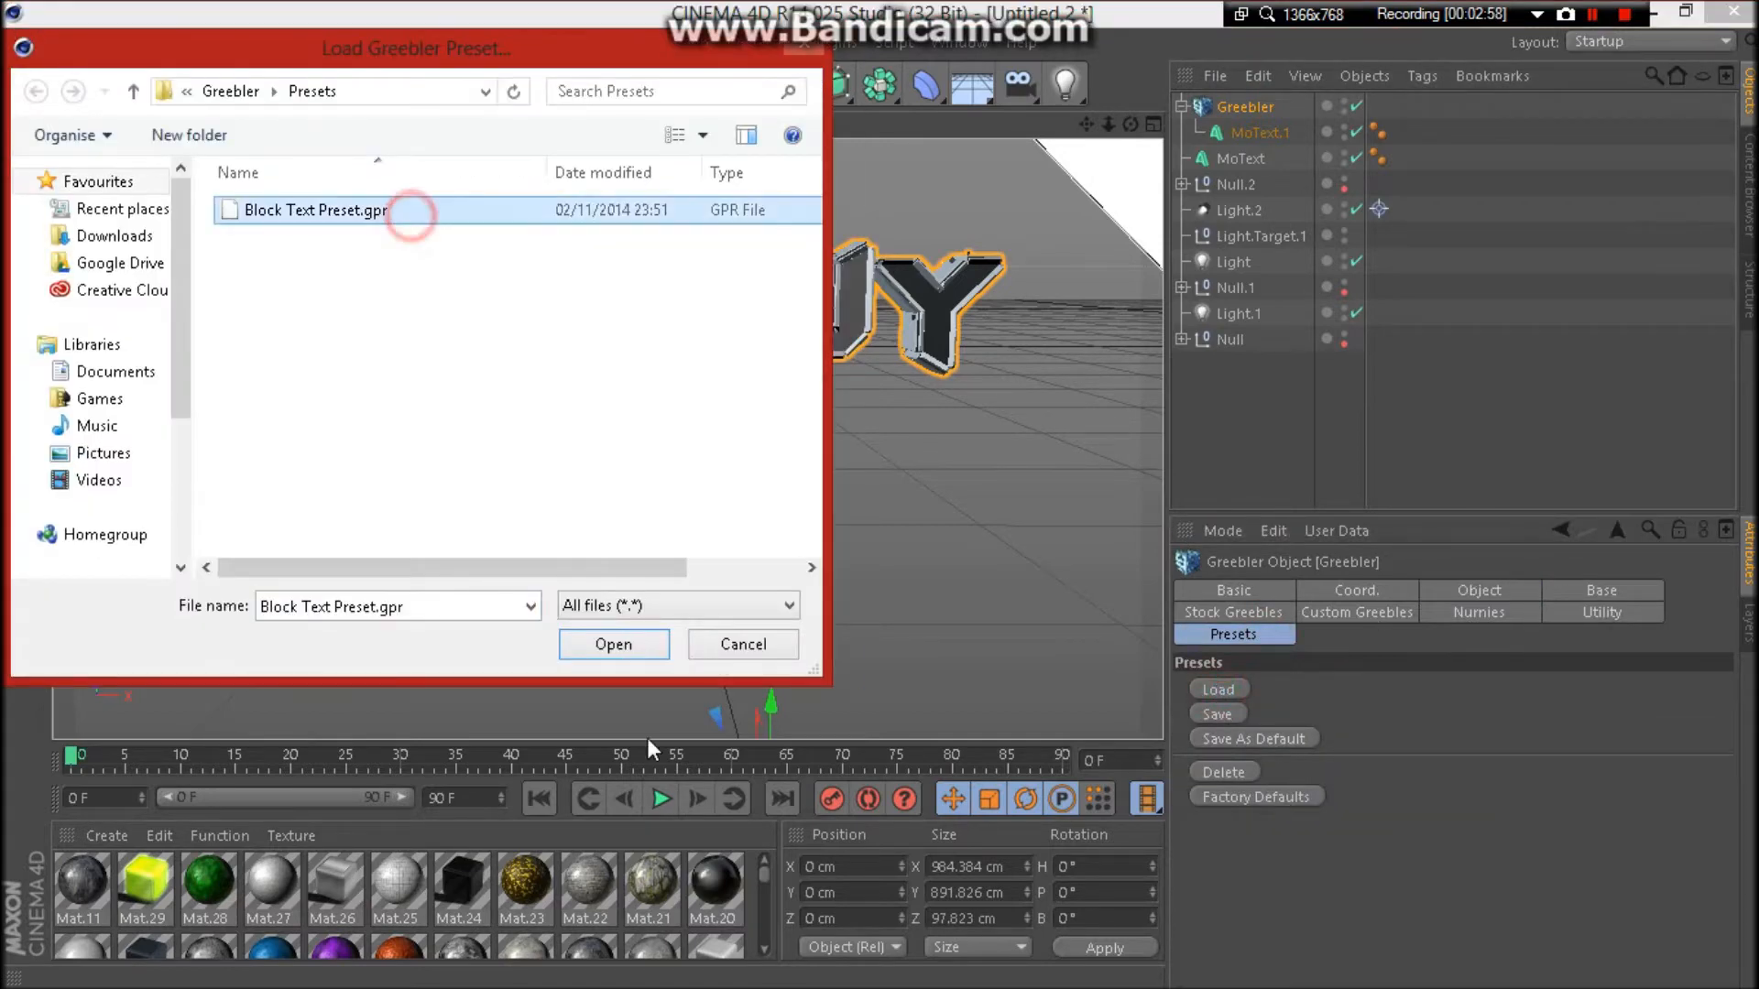
left_click(612, 644)
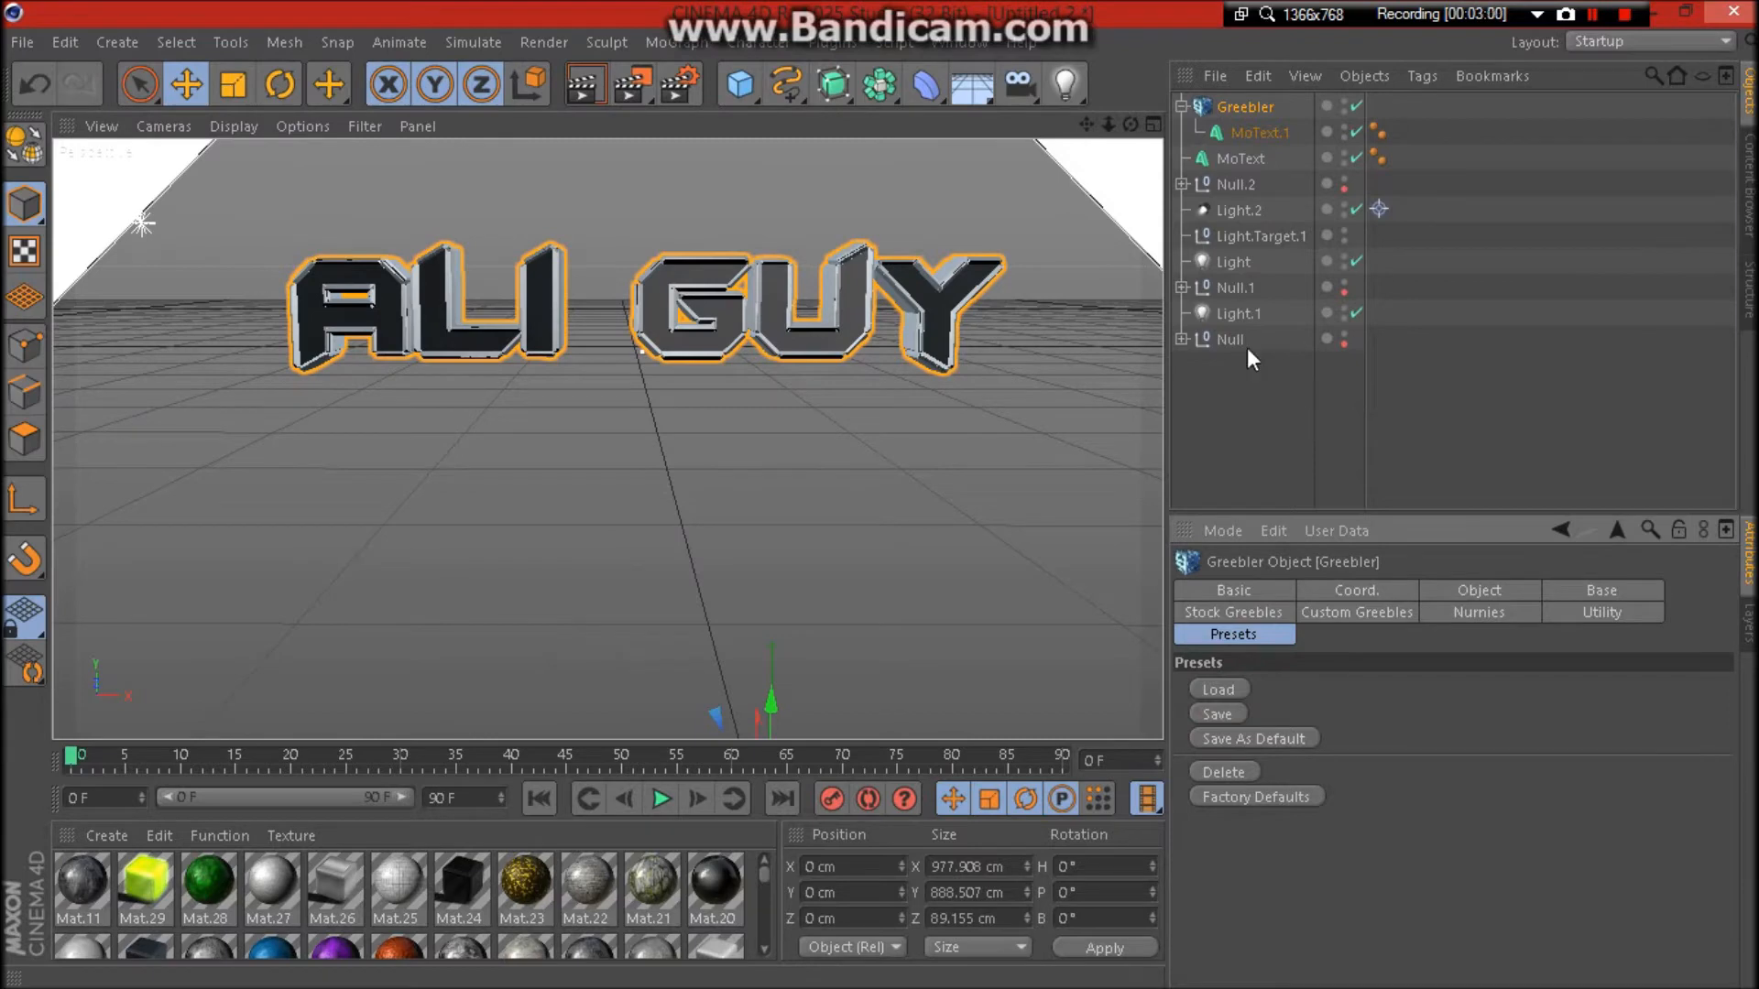
Examine the Greebler's stock greeble settings, grouping and shapes, toggling the first block shape on and off.
left_click(1236, 110)
left_click(1237, 592)
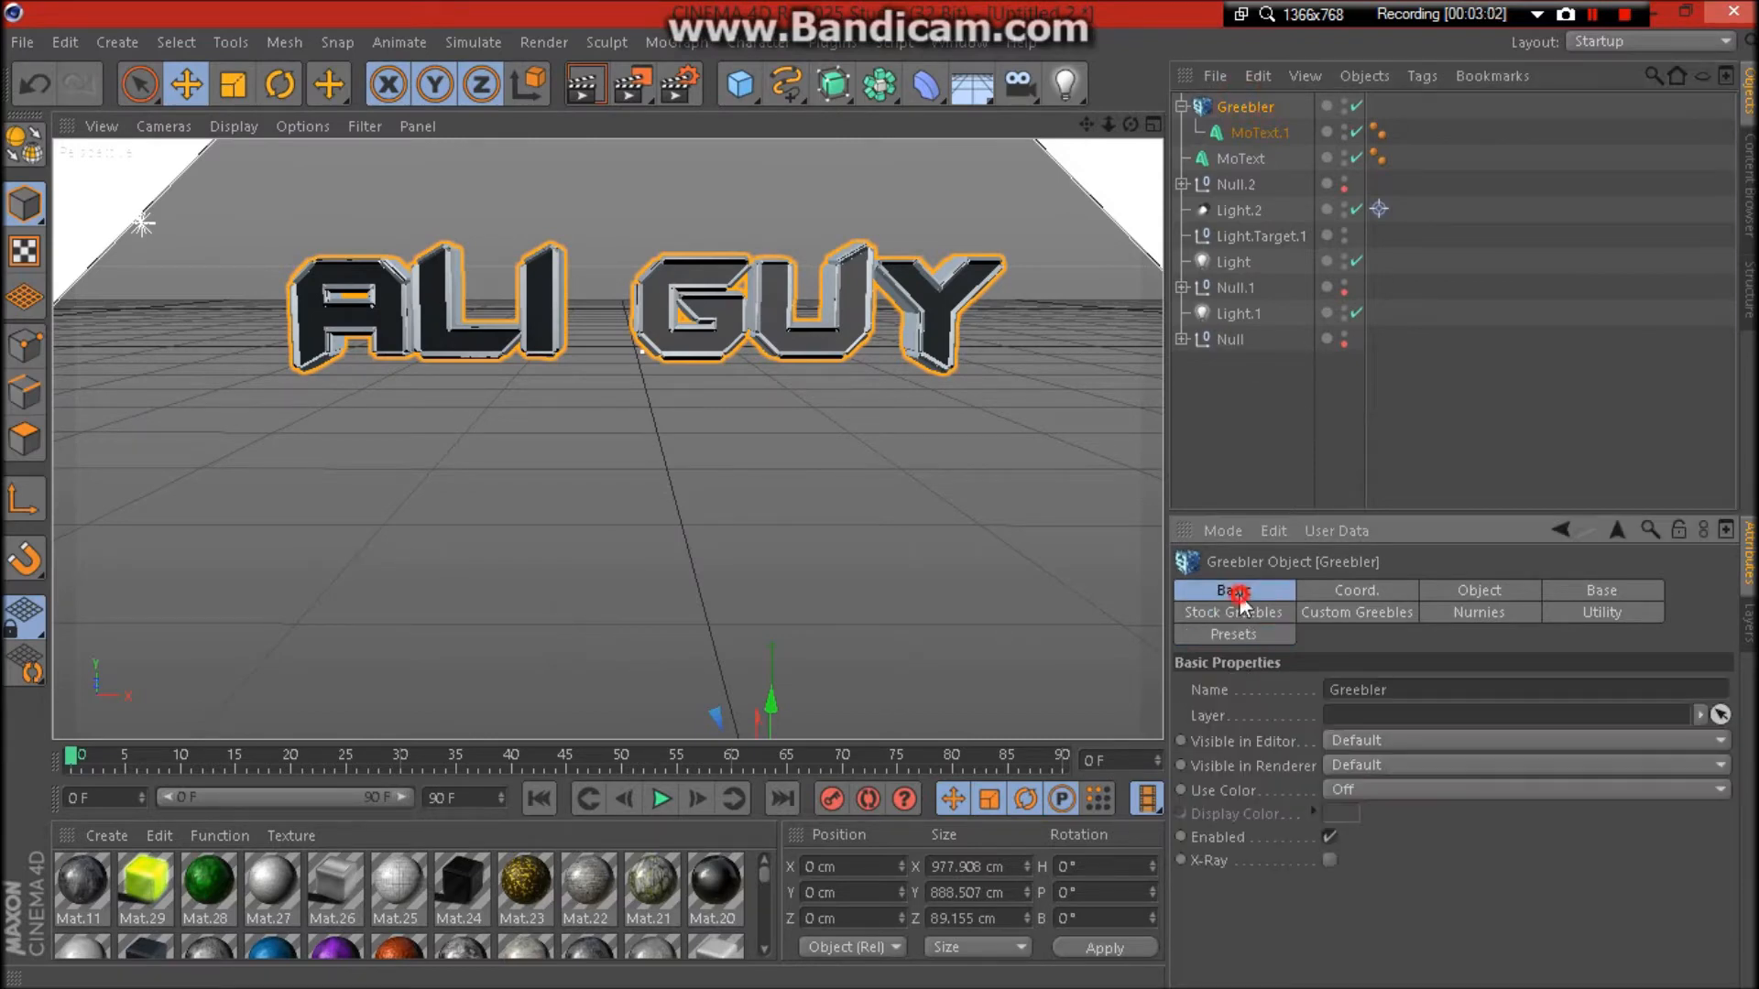
left_click(1272, 612)
left_click(1189, 712)
left_click(1190, 712)
left_click(1193, 745)
left_click(1192, 745)
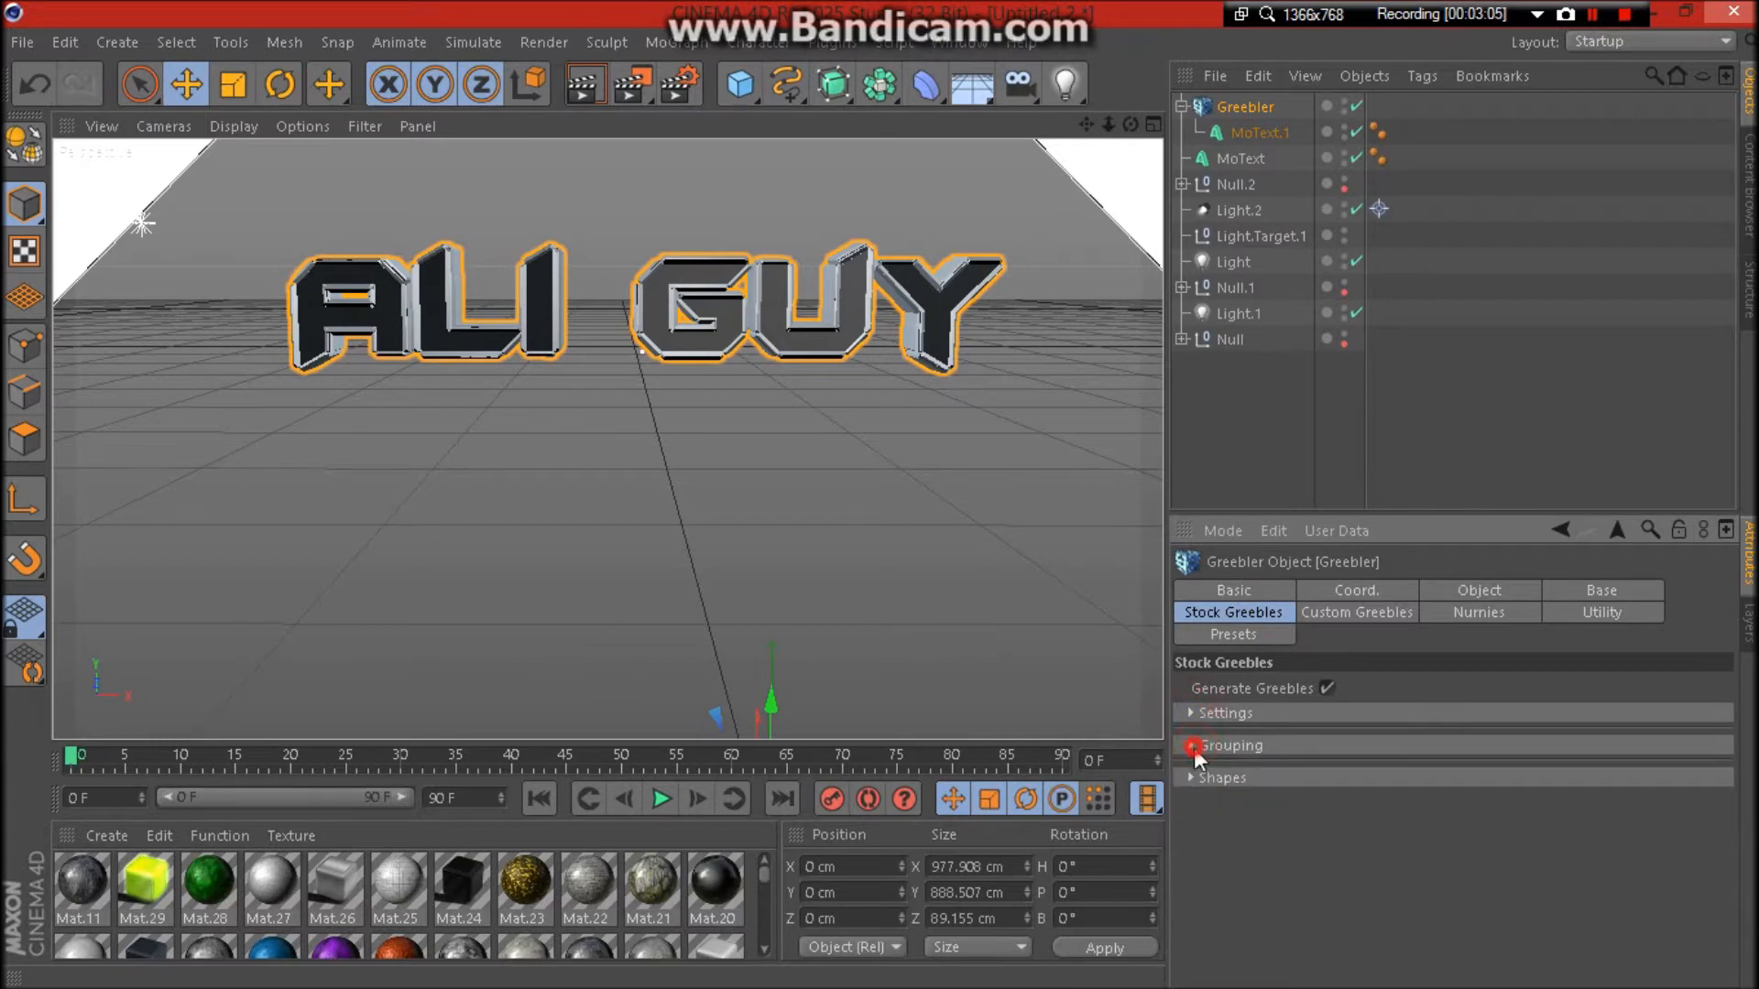
left_click(1195, 778)
mouse_move(1725, 761)
left_mouse_down()
mouse_move(1734, 876)
mouse_move(1750, 756)
mouse_move(1735, 784)
left_mouse_up()
left_click(1401, 790)
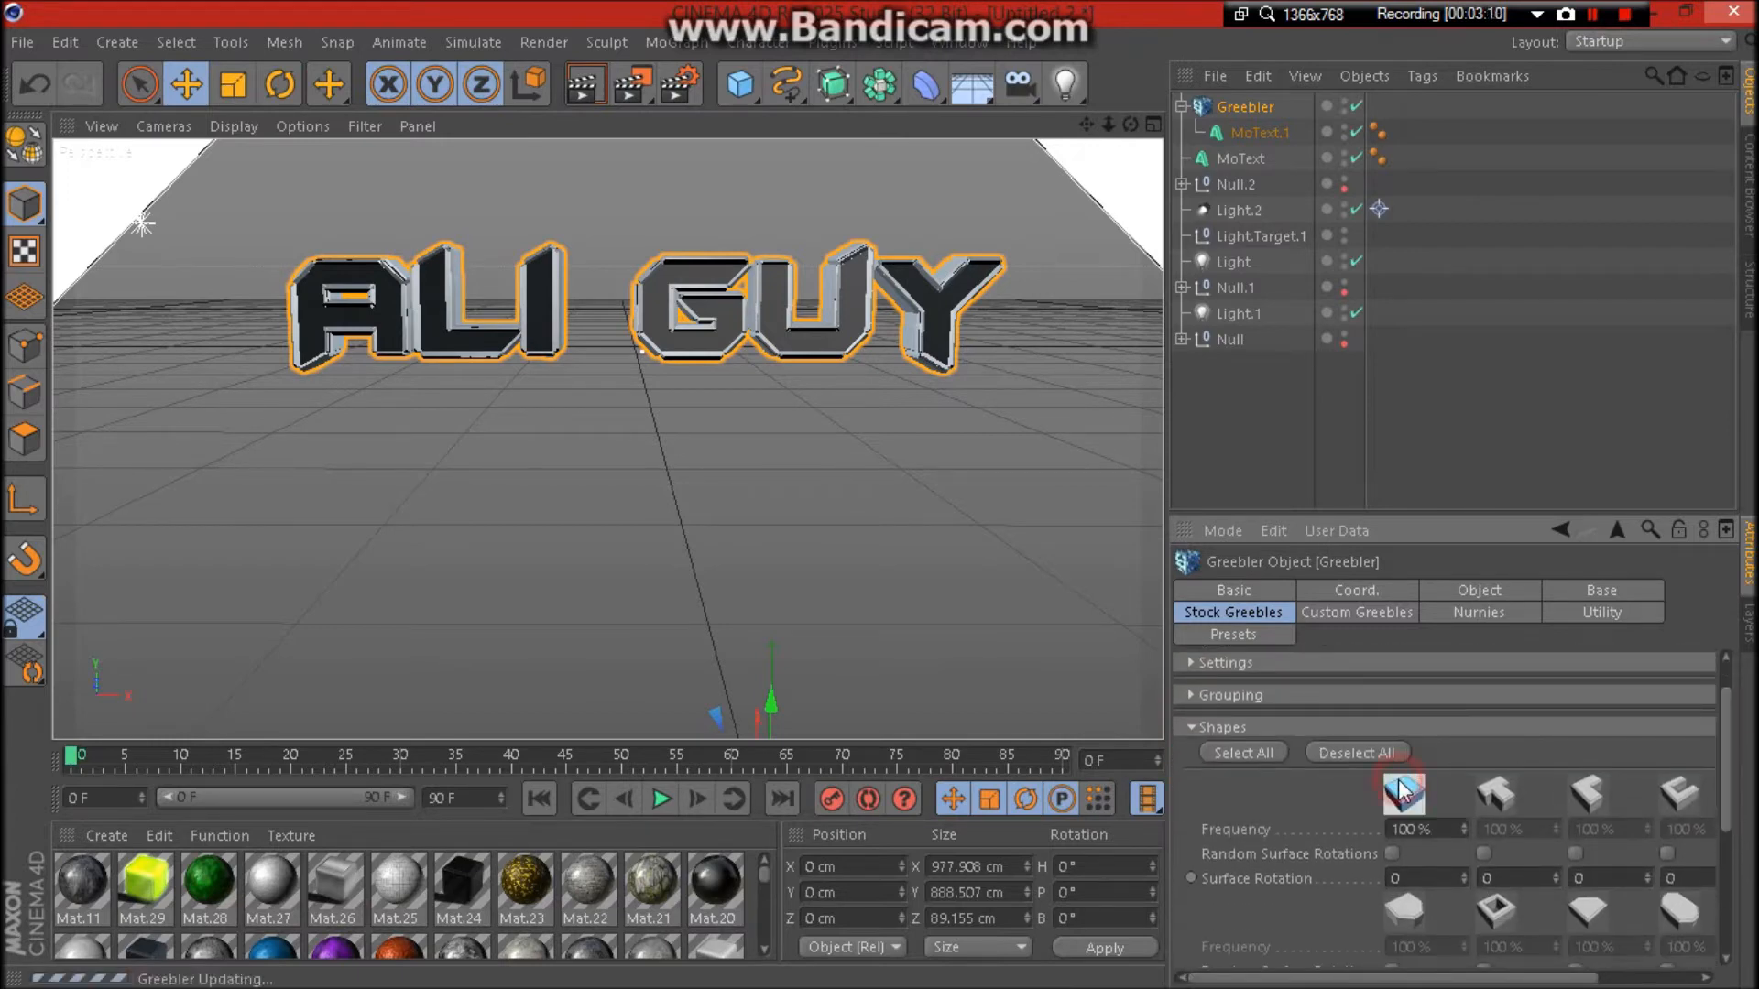
left_click(1401, 789)
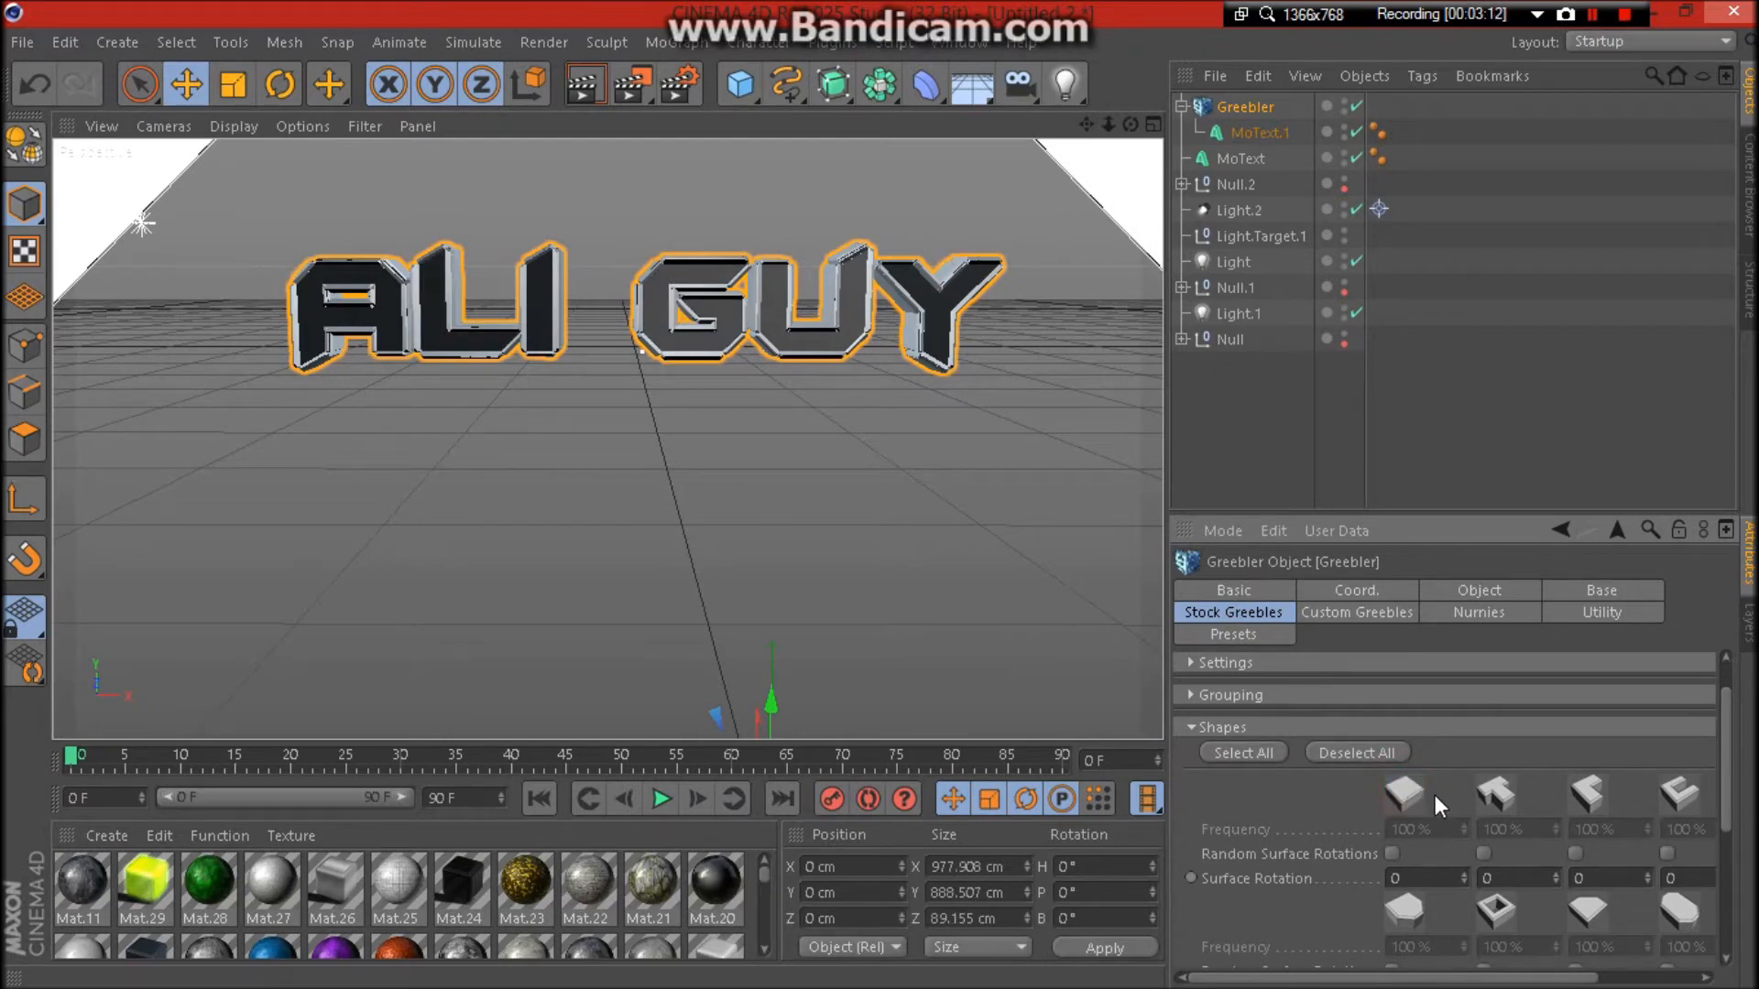
left_click(1200, 727)
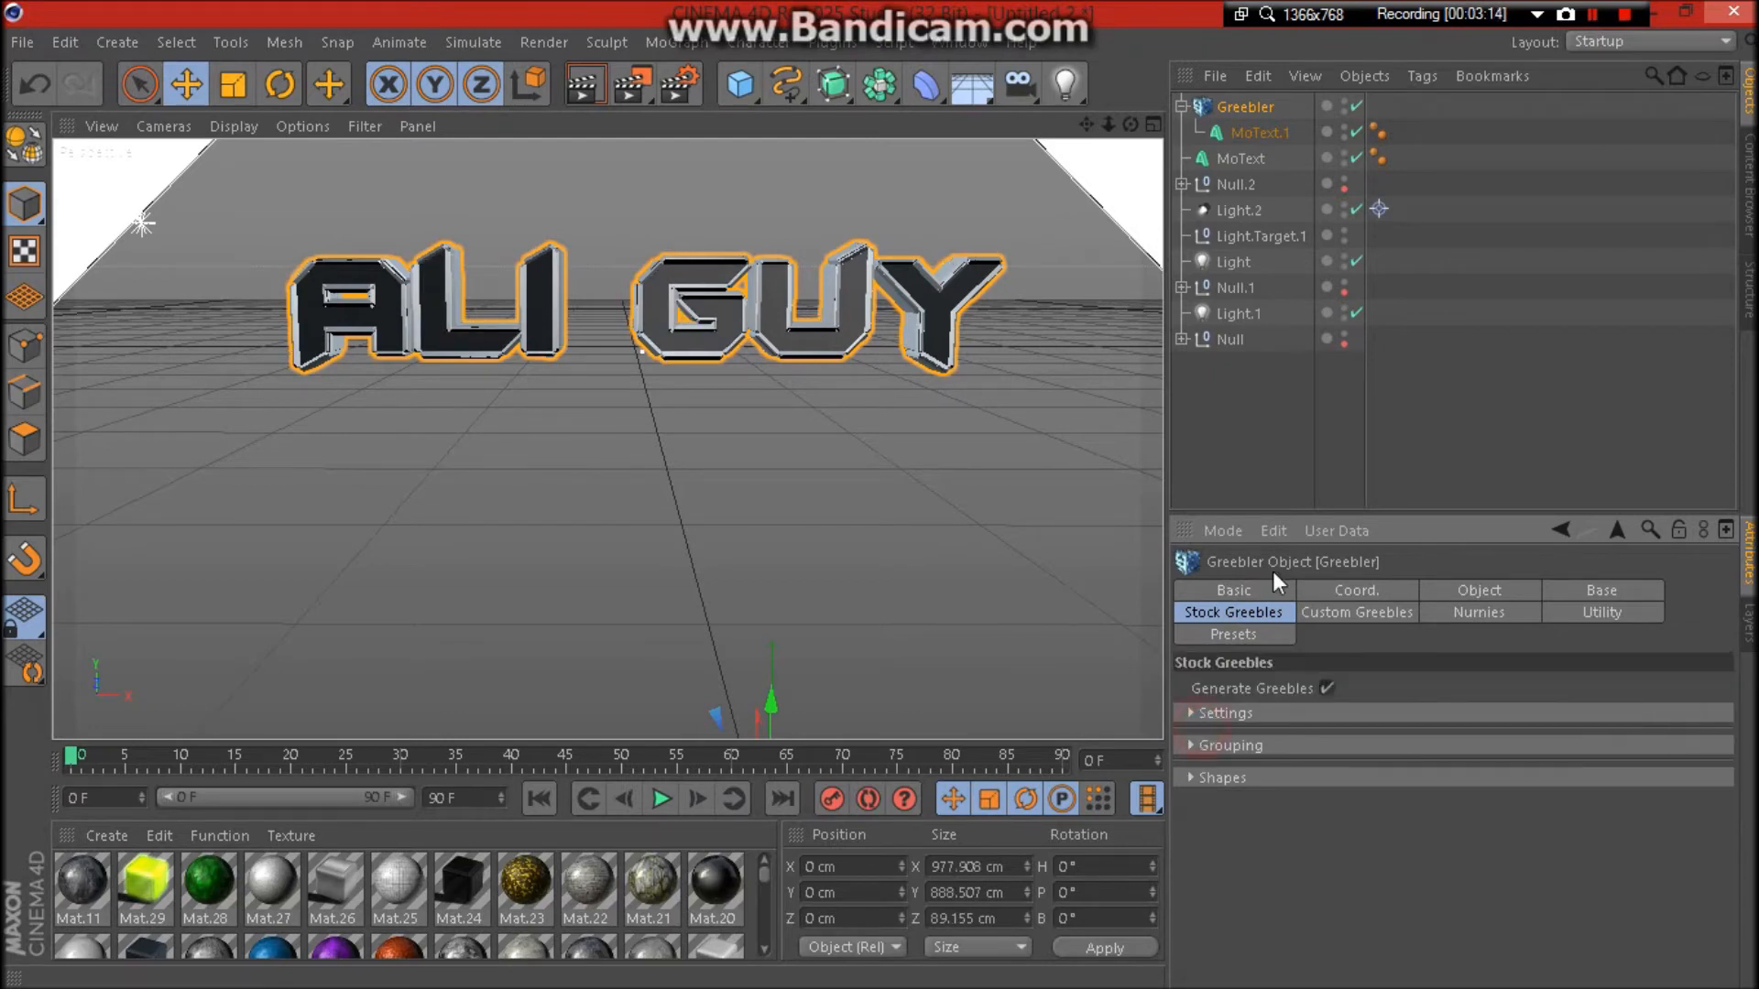
Set the Greebler's base height to a minimum of 4 cm and a maximum of 8 cm.
left_click(1581, 610)
left_click(1596, 591)
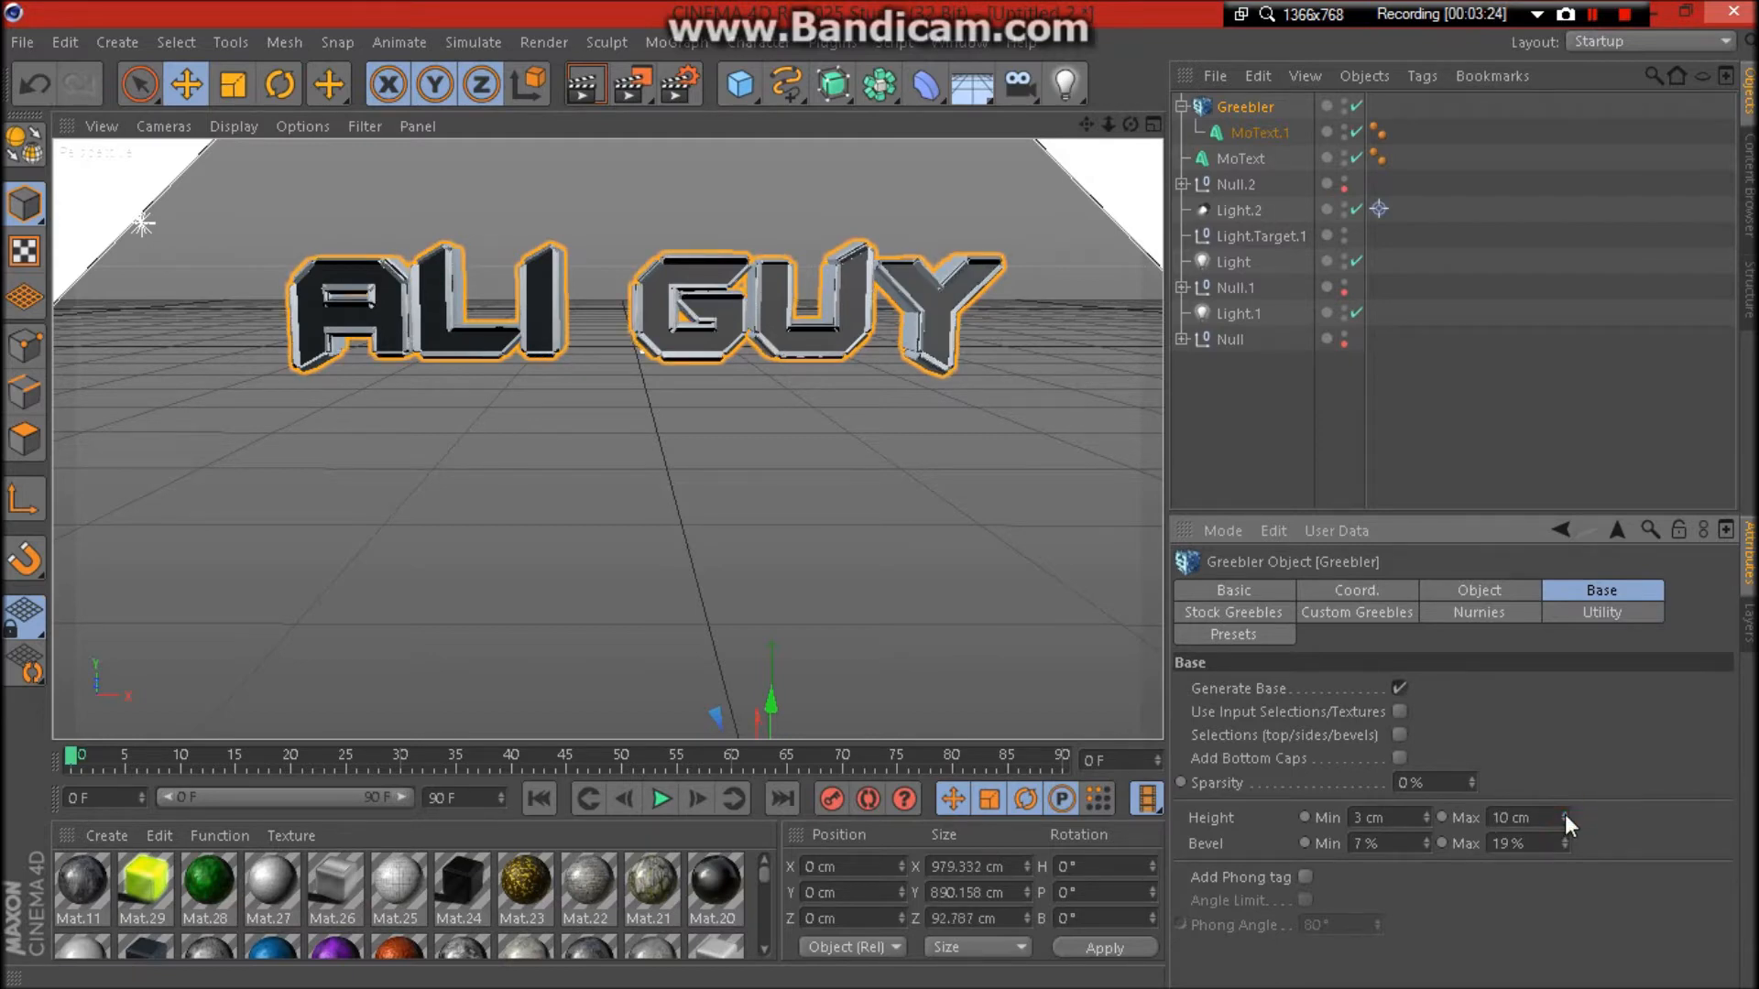
left_click(1565, 822)
left_click(1564, 823)
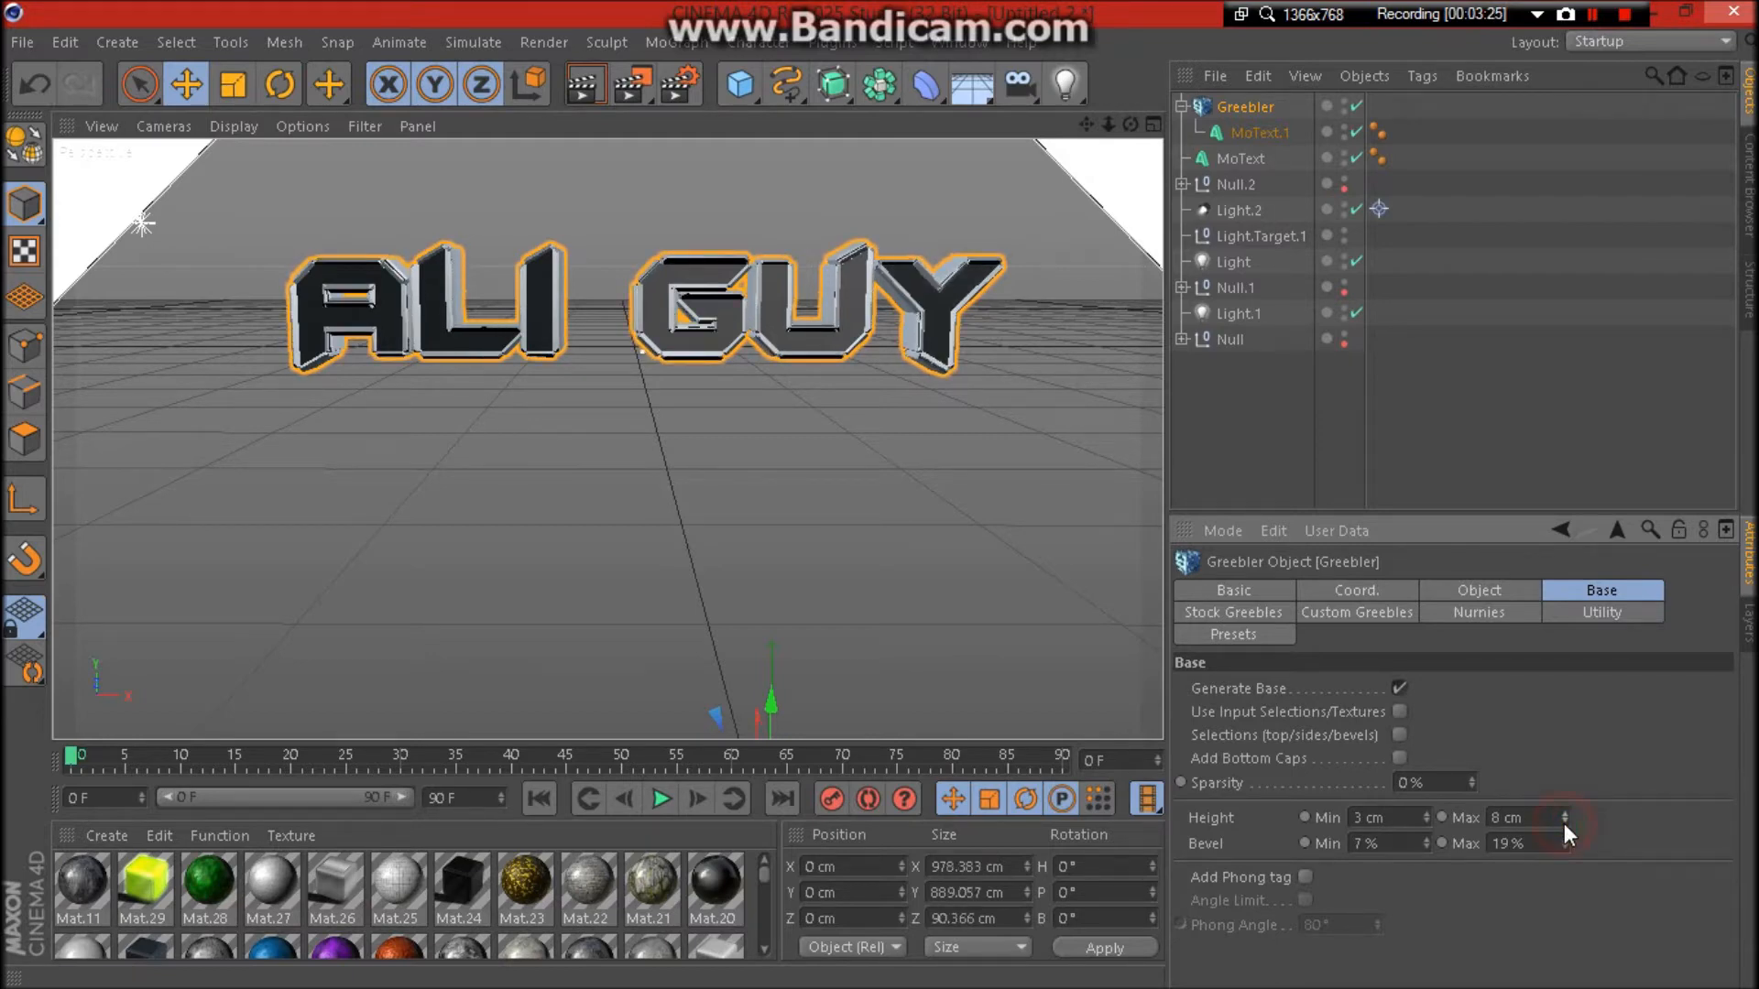
left_click(1424, 814)
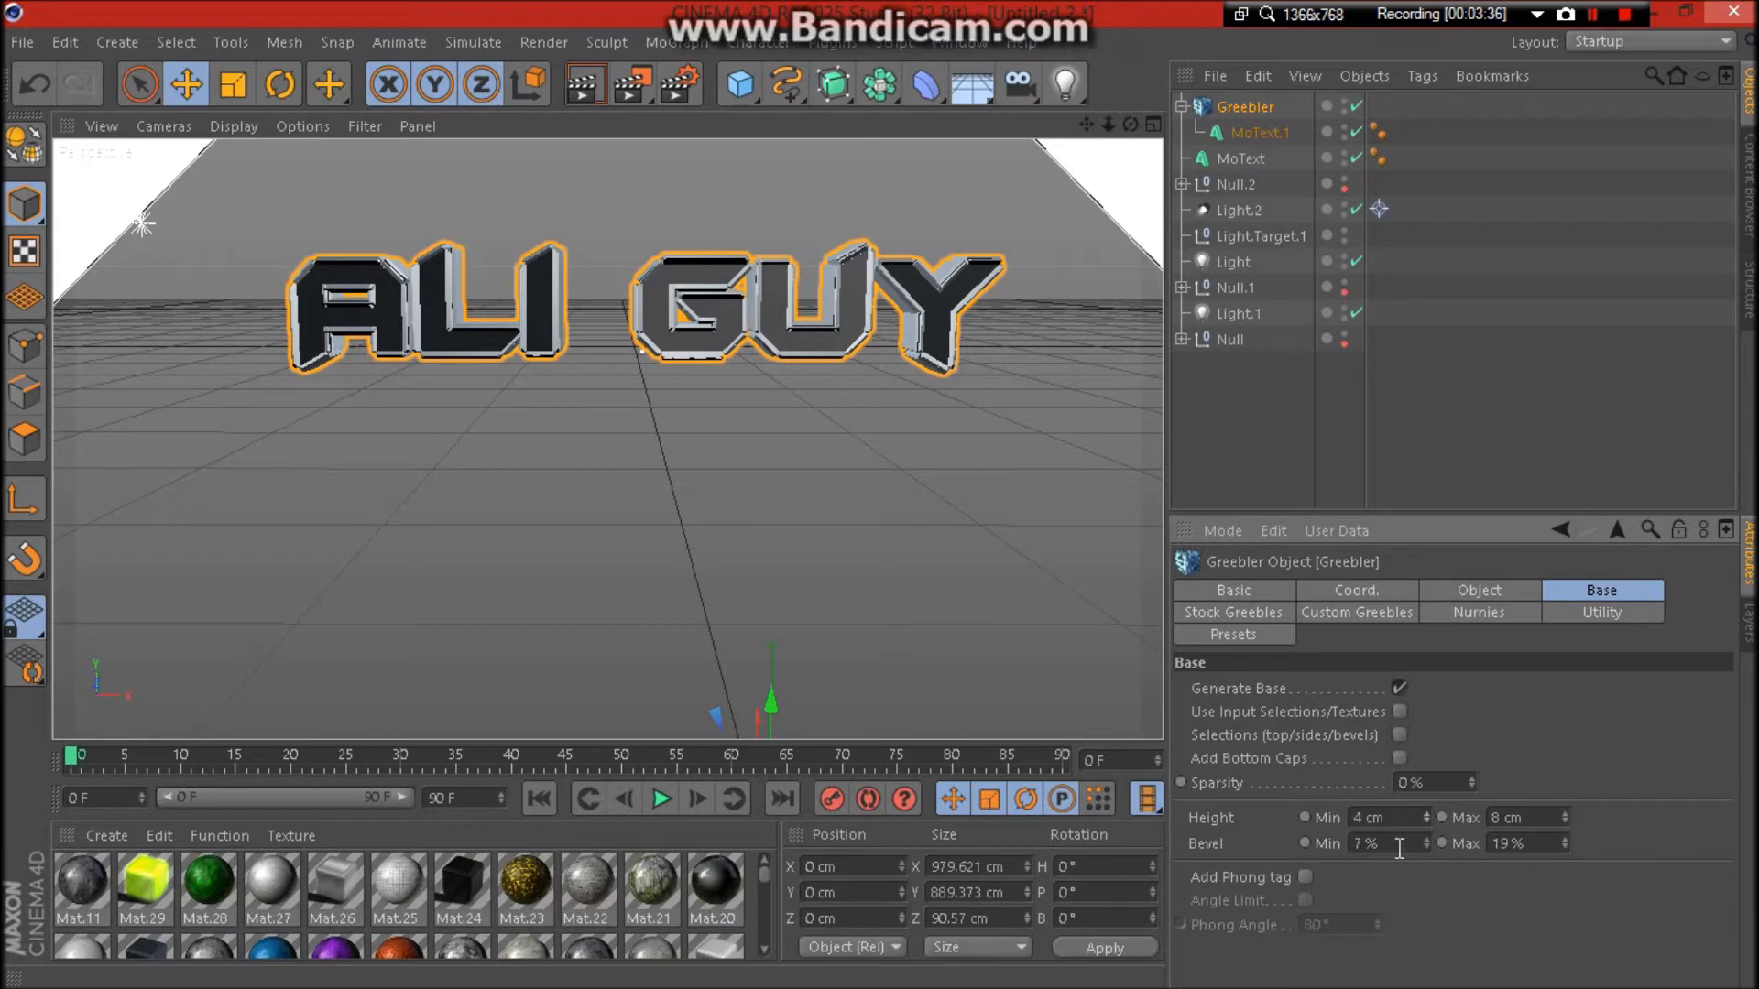
left_click_drag(1392, 844, 1366, 848)
left_click(1540, 848)
left_click(1492, 938)
Collapse the Greebler's hierarchy and move the Greebler along Z to about 12.6 cm.
left_click(1233, 392)
left_click(1227, 107)
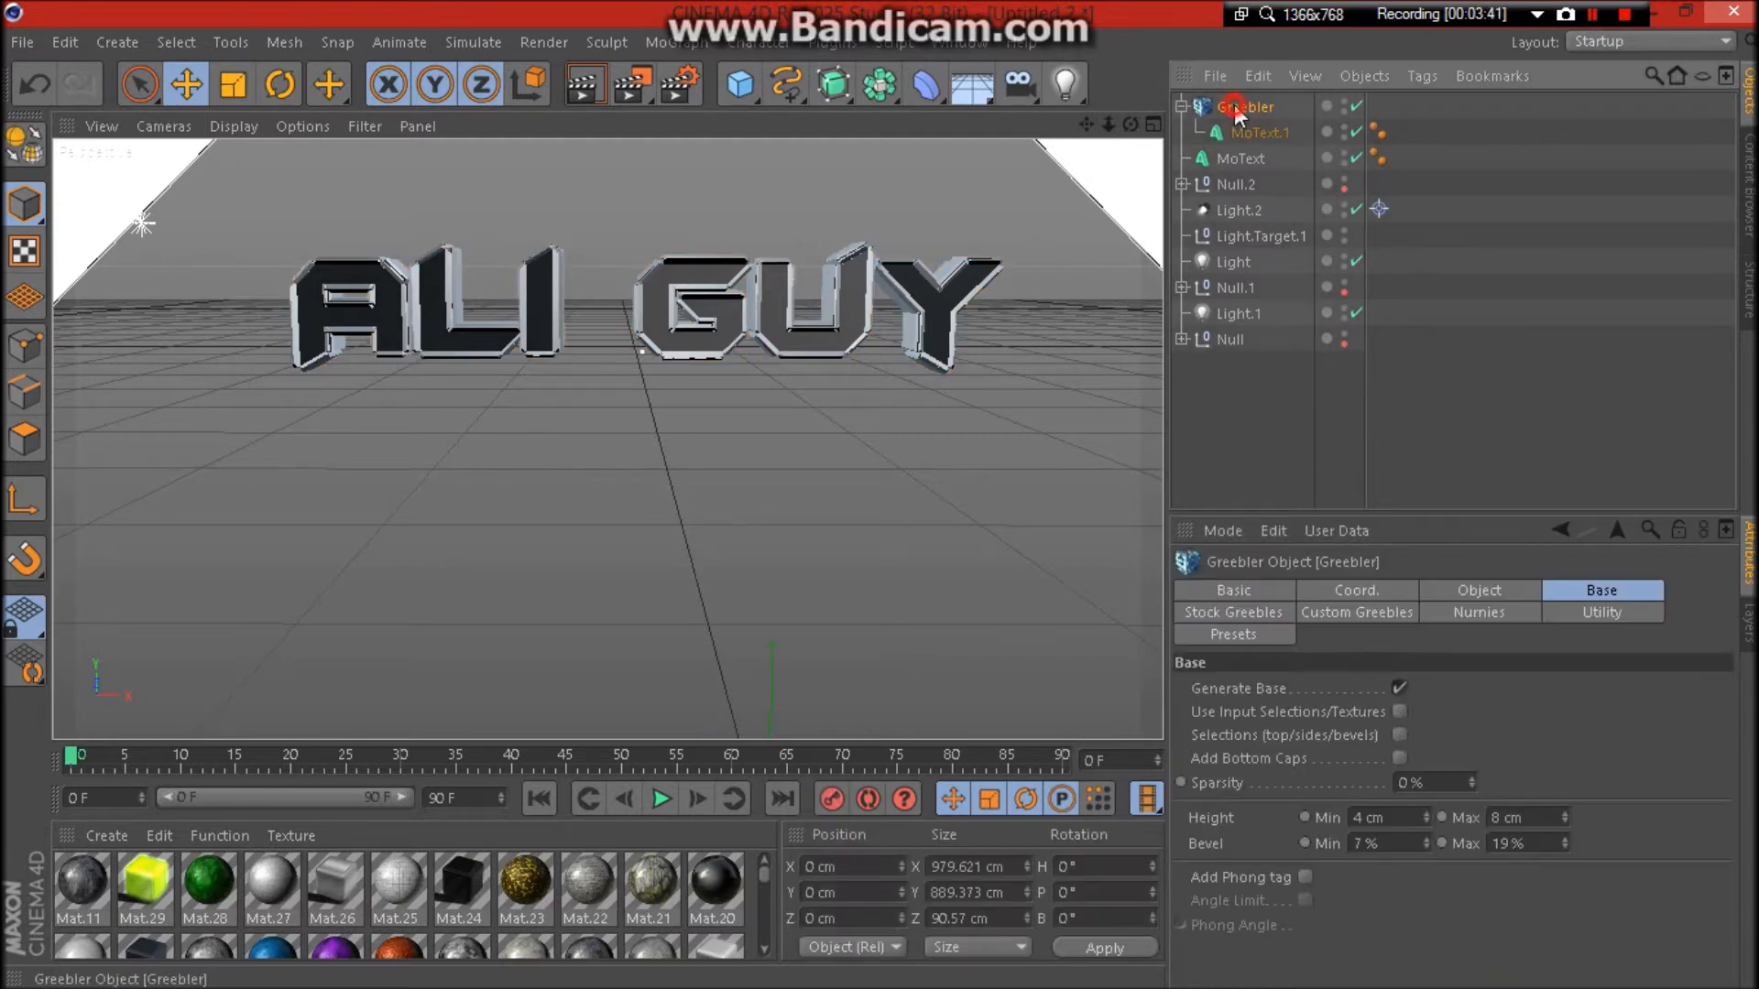
left_click(1182, 107)
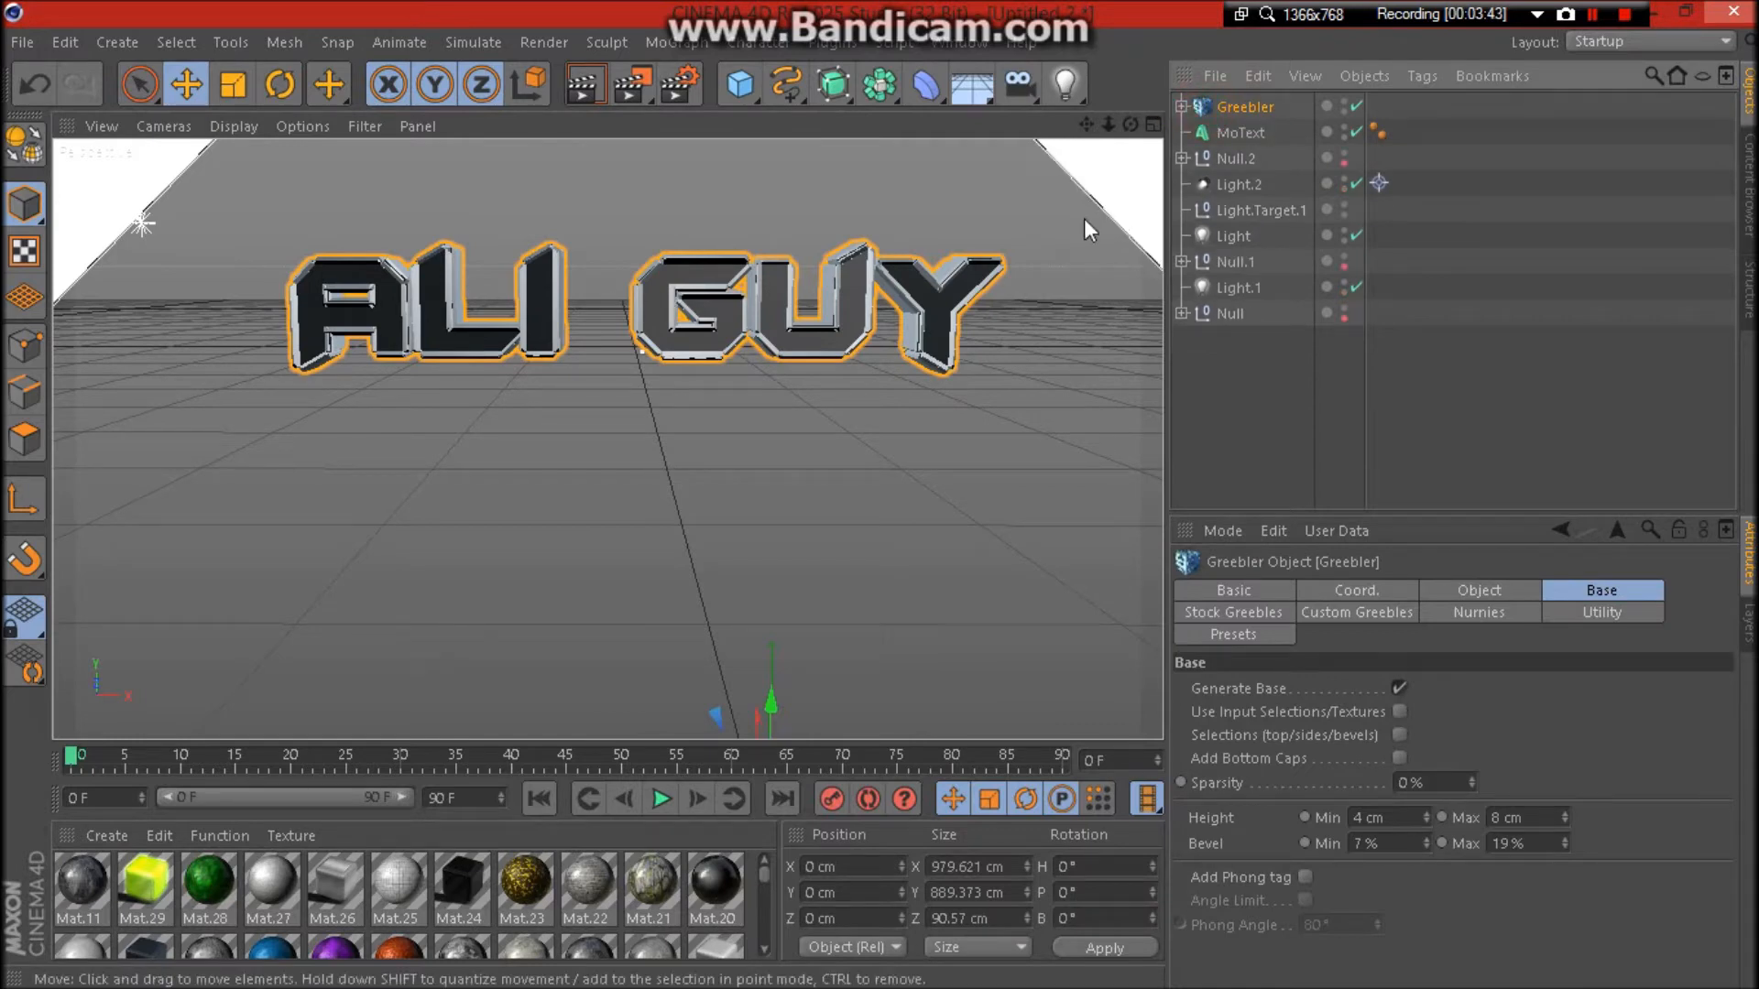
left_click(186, 85)
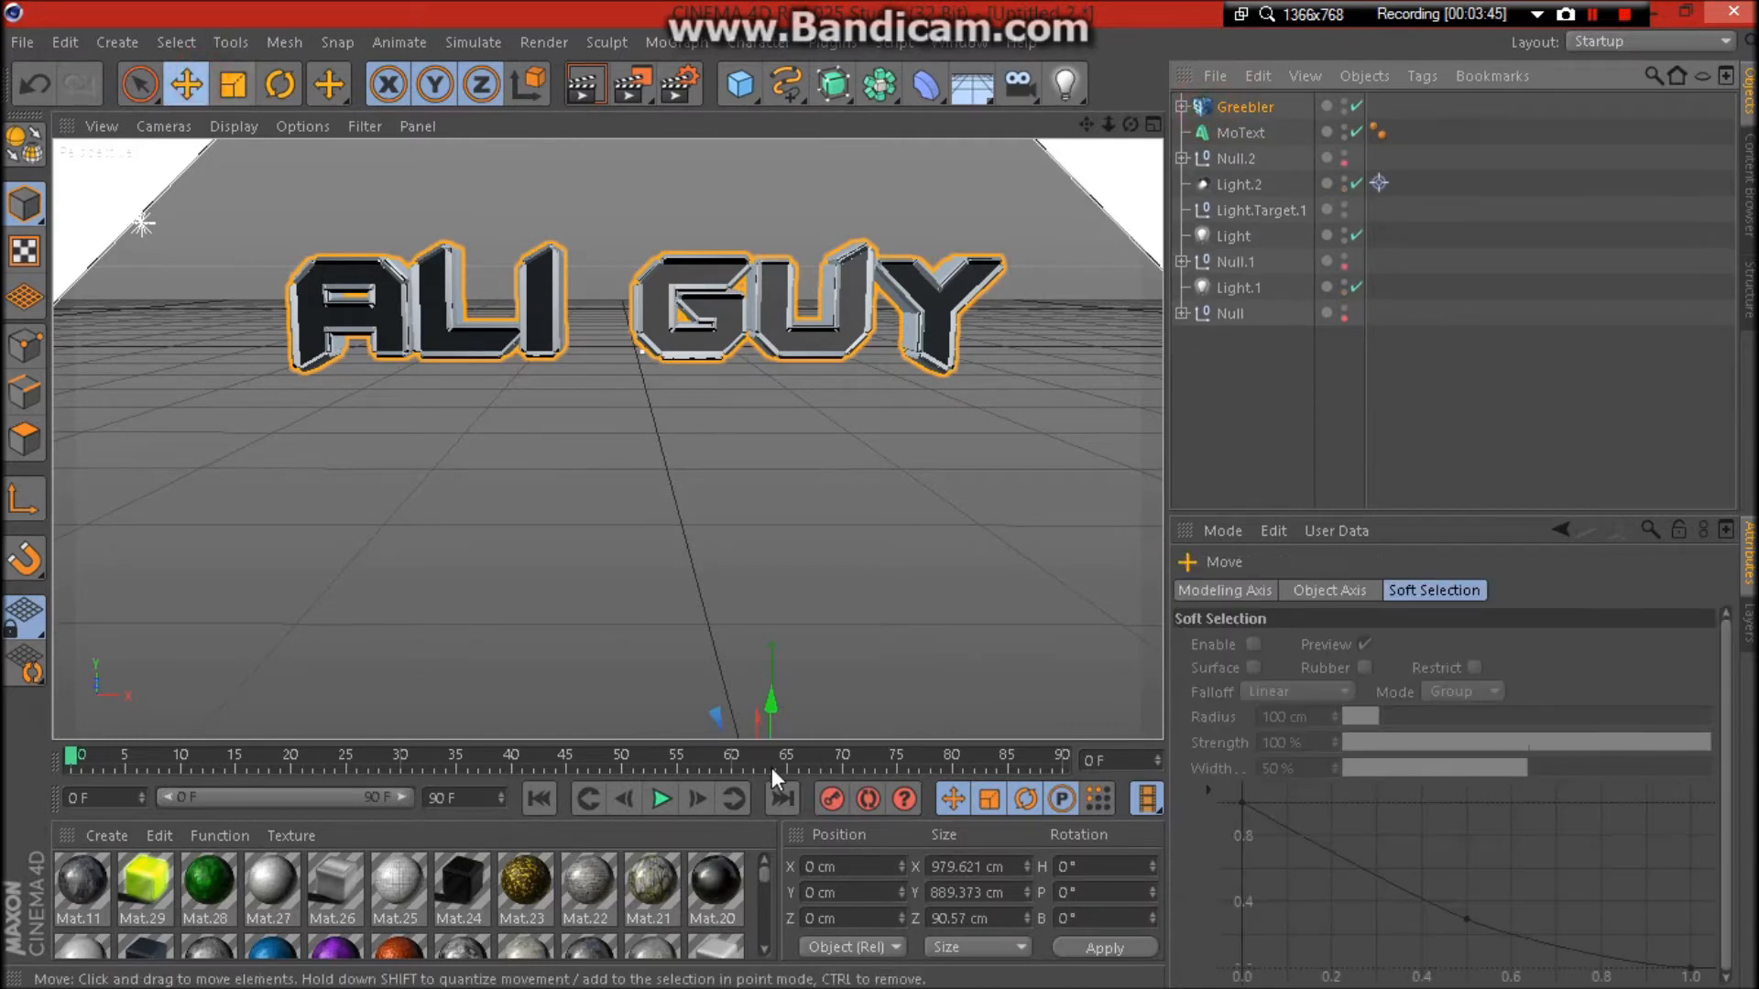
left_click_drag(1129, 124, 1129, 185)
mouse_move(734, 705)
left_mouse_down()
mouse_move(732, 663)
mouse_move(733, 696)
left_mouse_up()
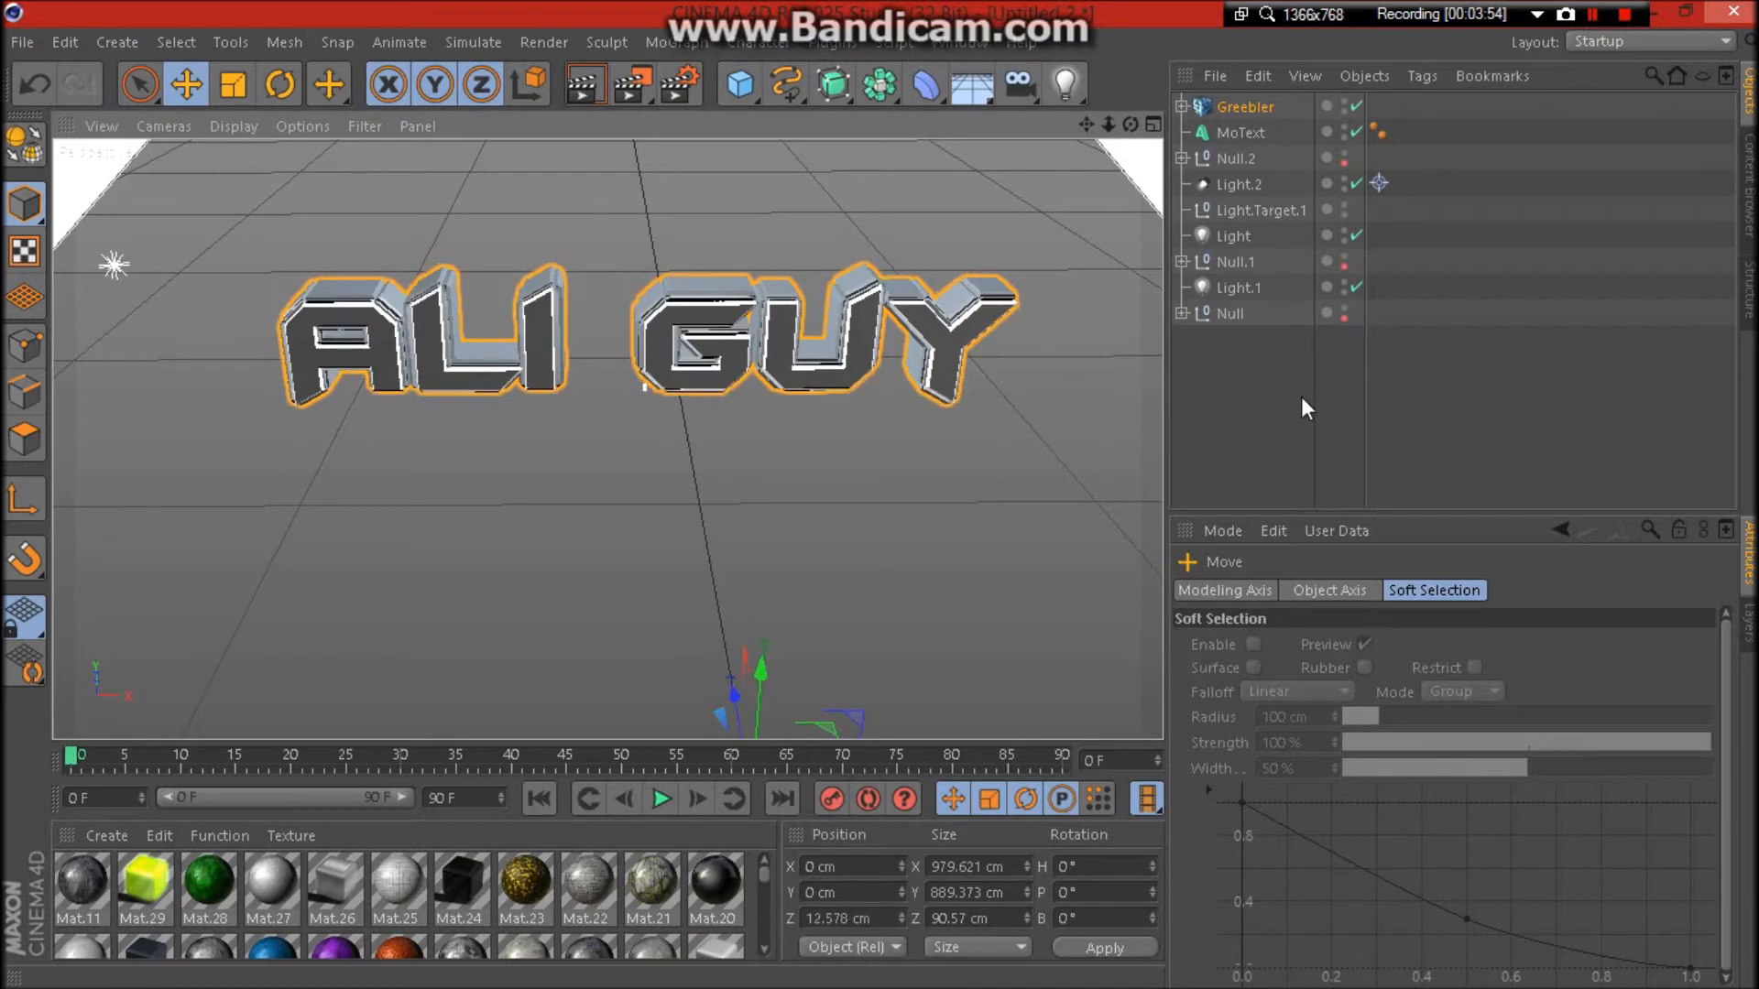
left_click(1316, 343)
left_click_drag(1131, 124, 1132, 87)
Duplicate the Greebler and nest the copy under a new Atom Array object.
left_click(1246, 107)
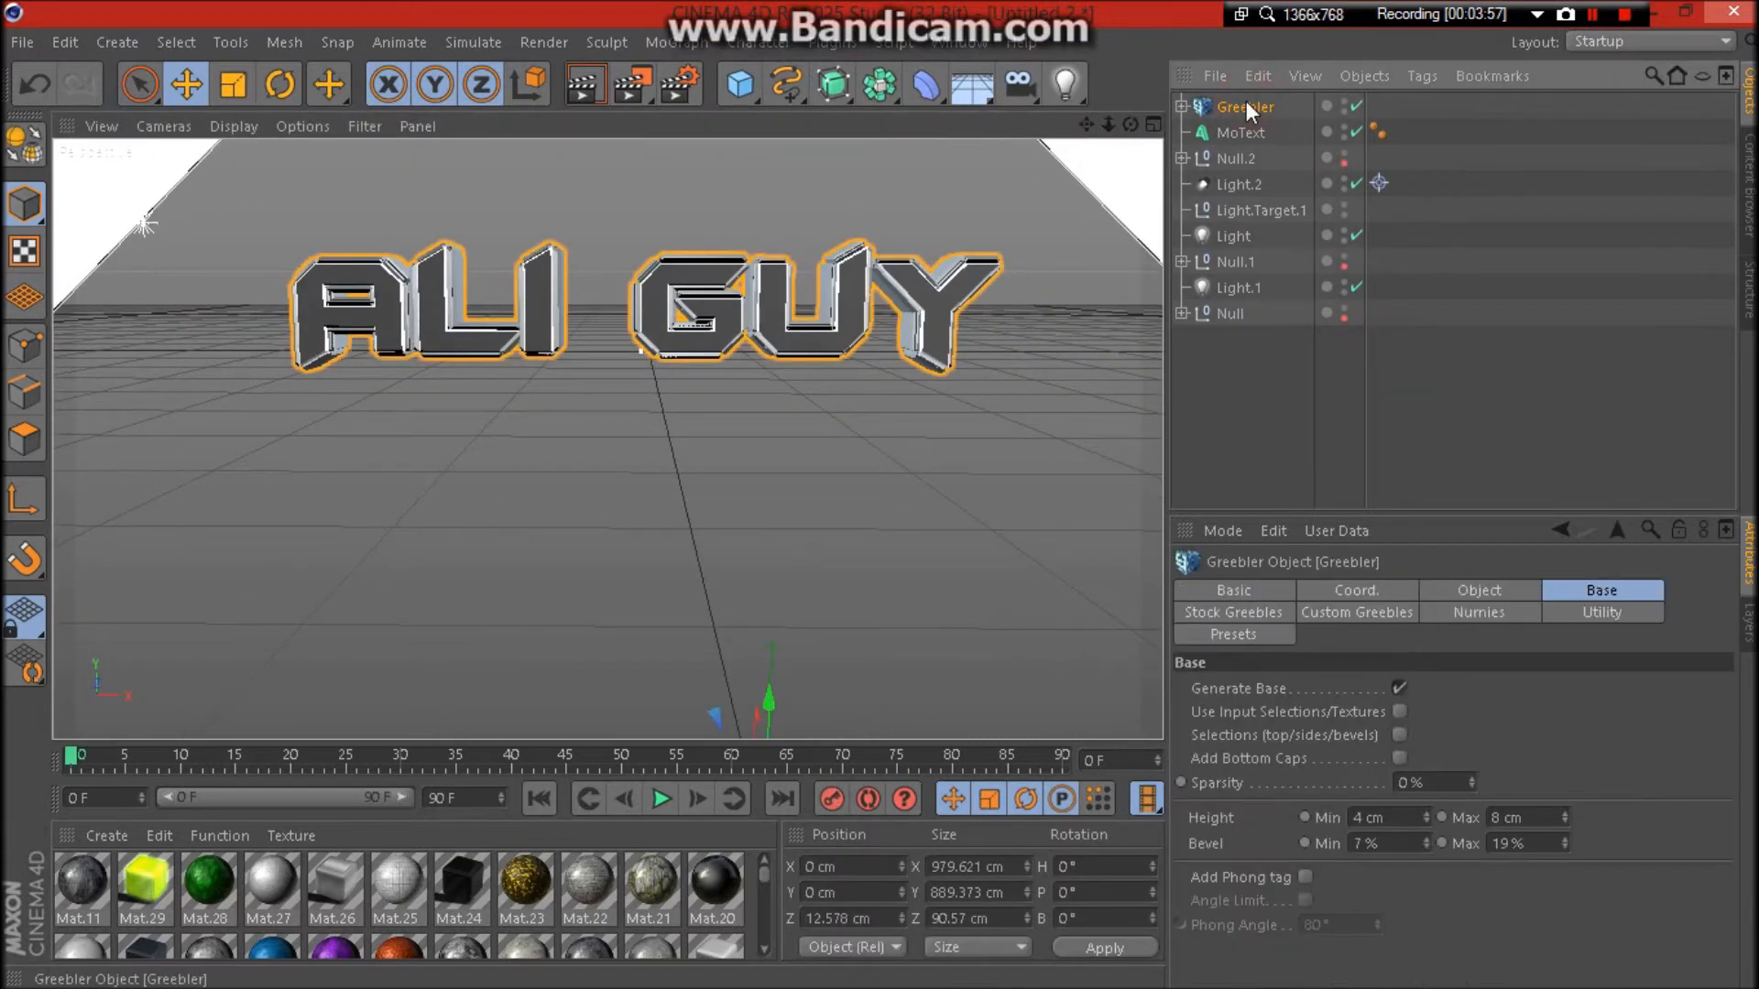
key("ctrl+c")
key("ctrl+v")
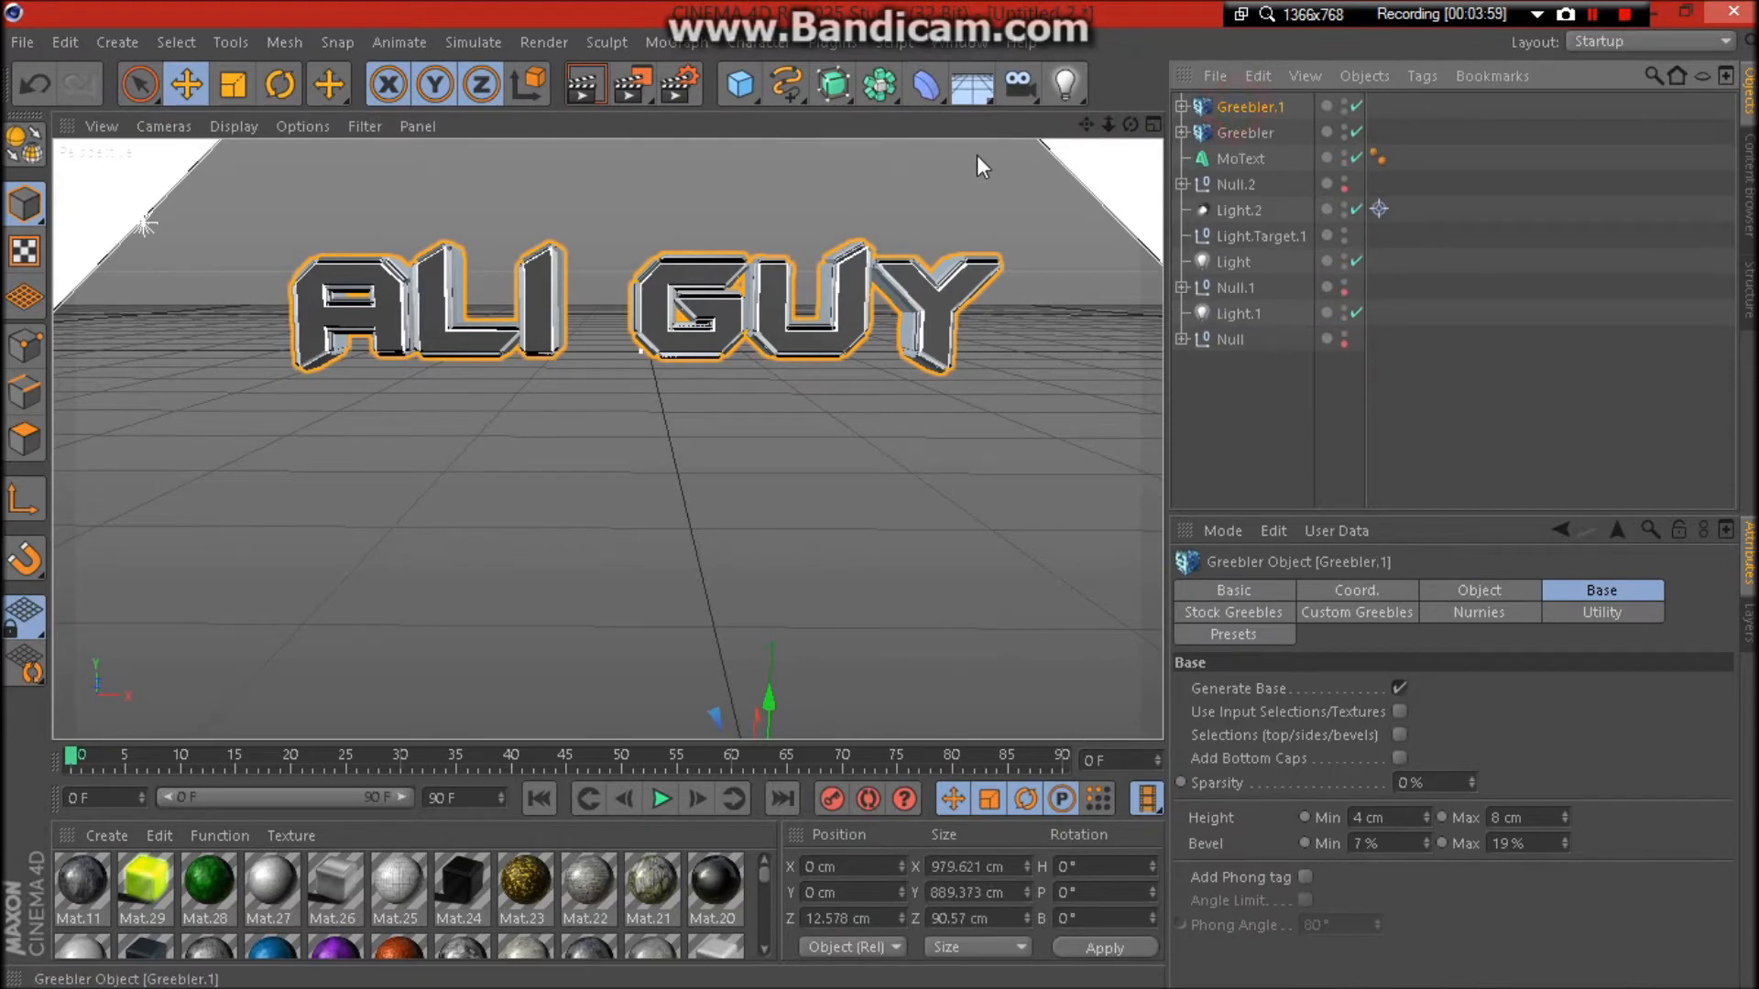
left_click(832, 84)
left_click(1152, 147)
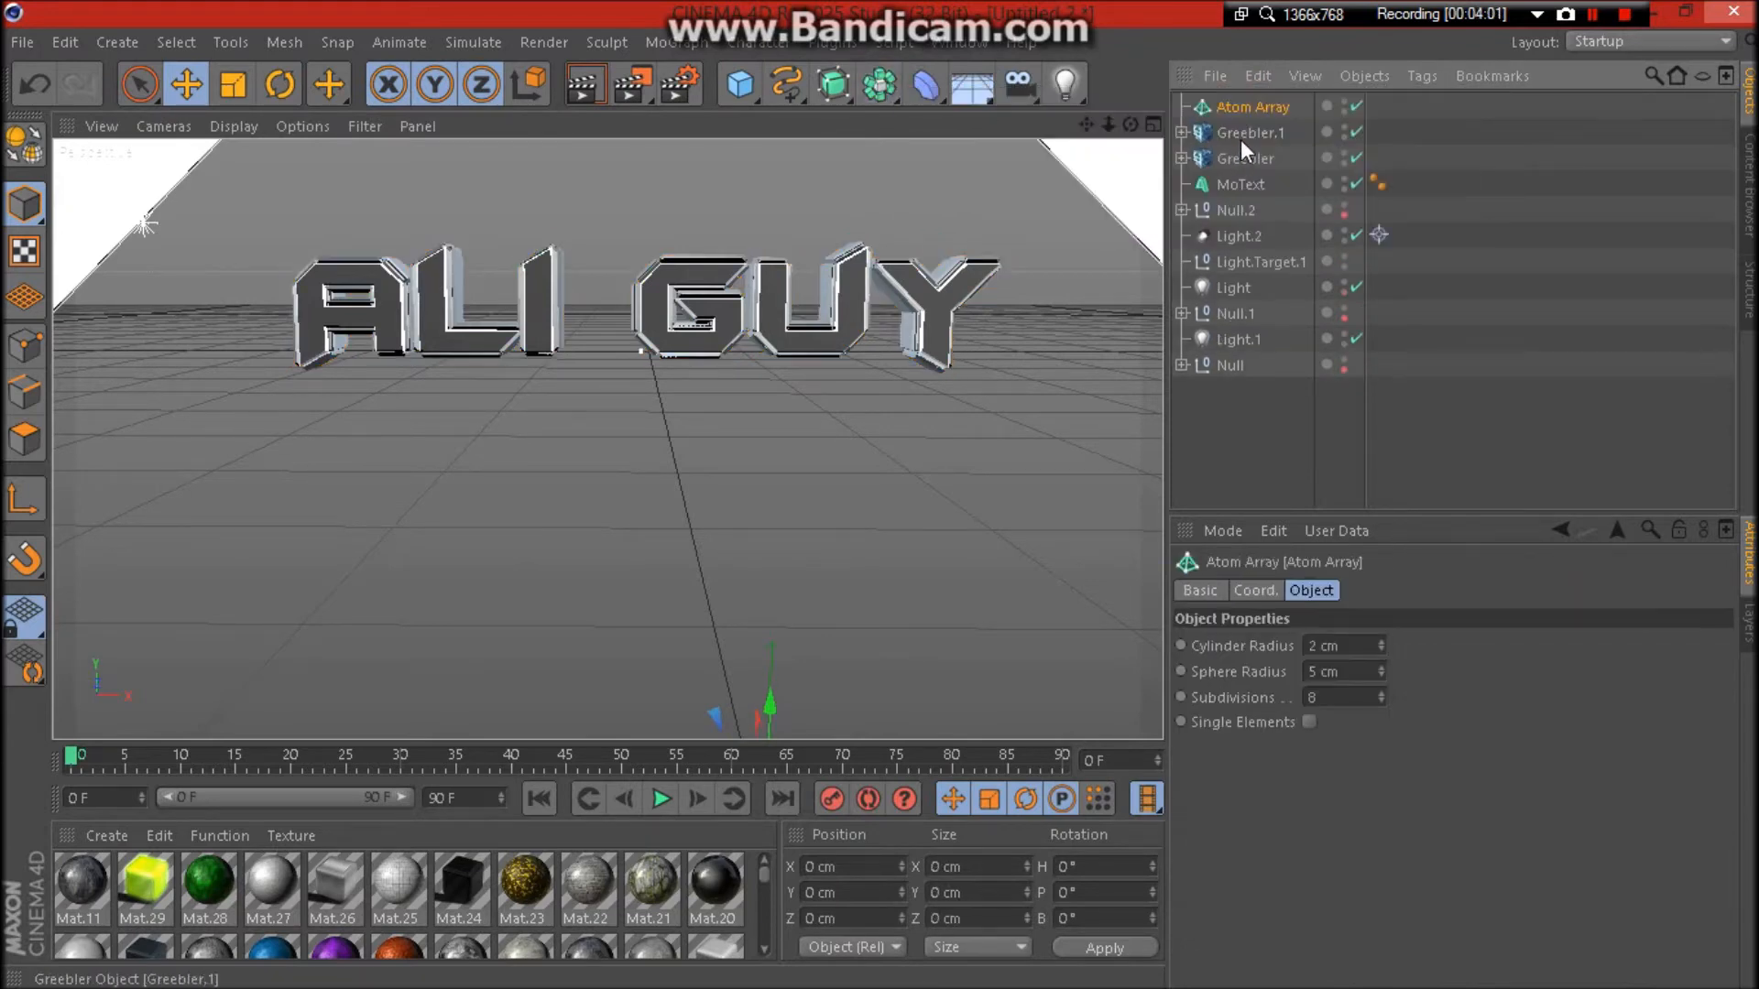
left_click_drag(1241, 117, 1246, 108)
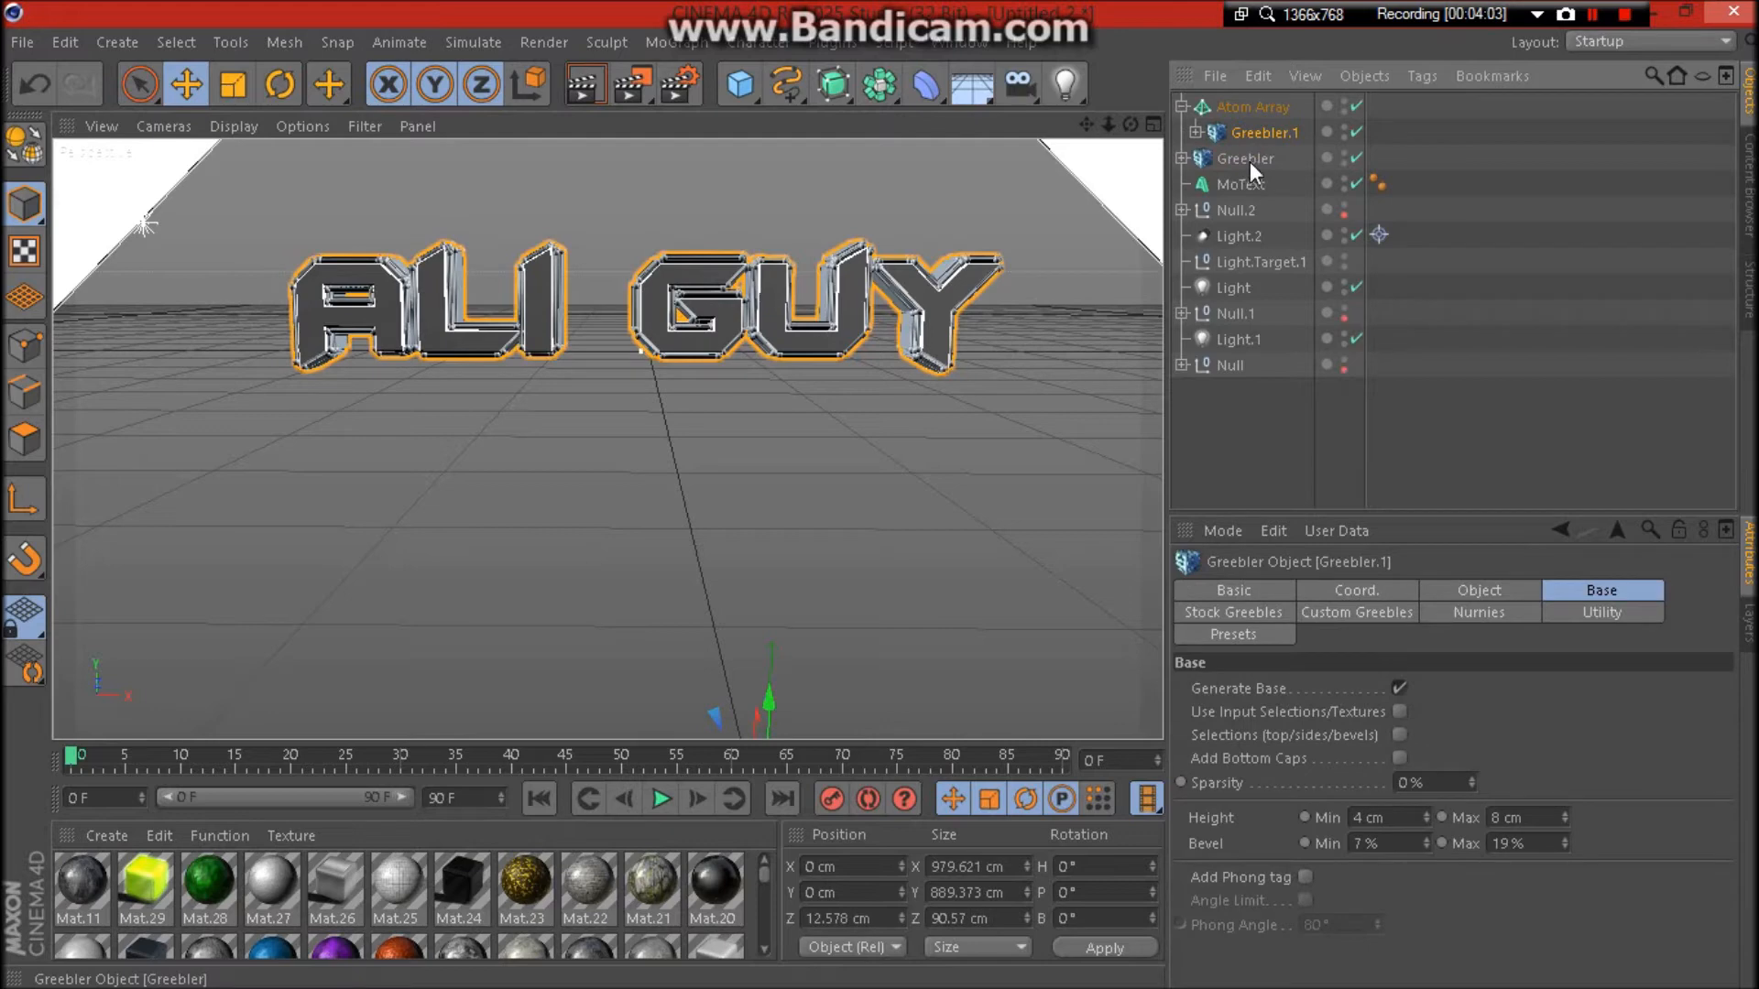
Set the Atom Array's cylinder and sphere radius to 1 cm each, then collapse its hierarchy and clear the selection.
left_click(1253, 108)
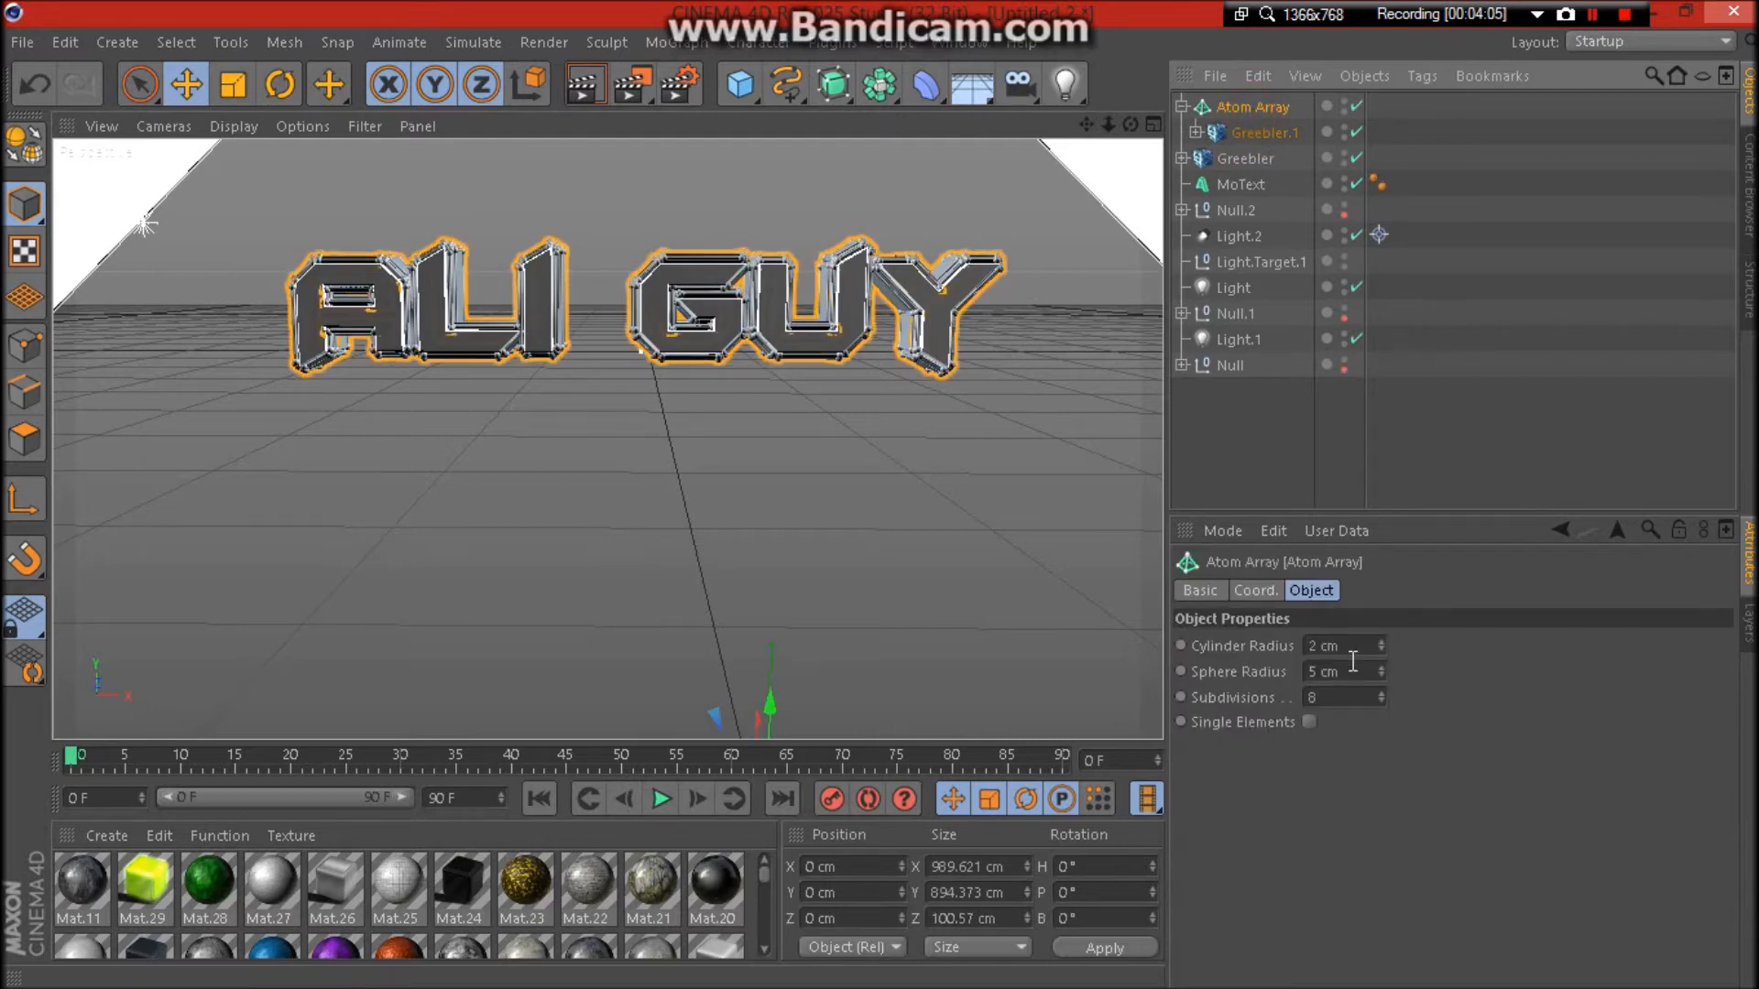
left_click(1323, 672)
type("1")
left_click(1481, 728)
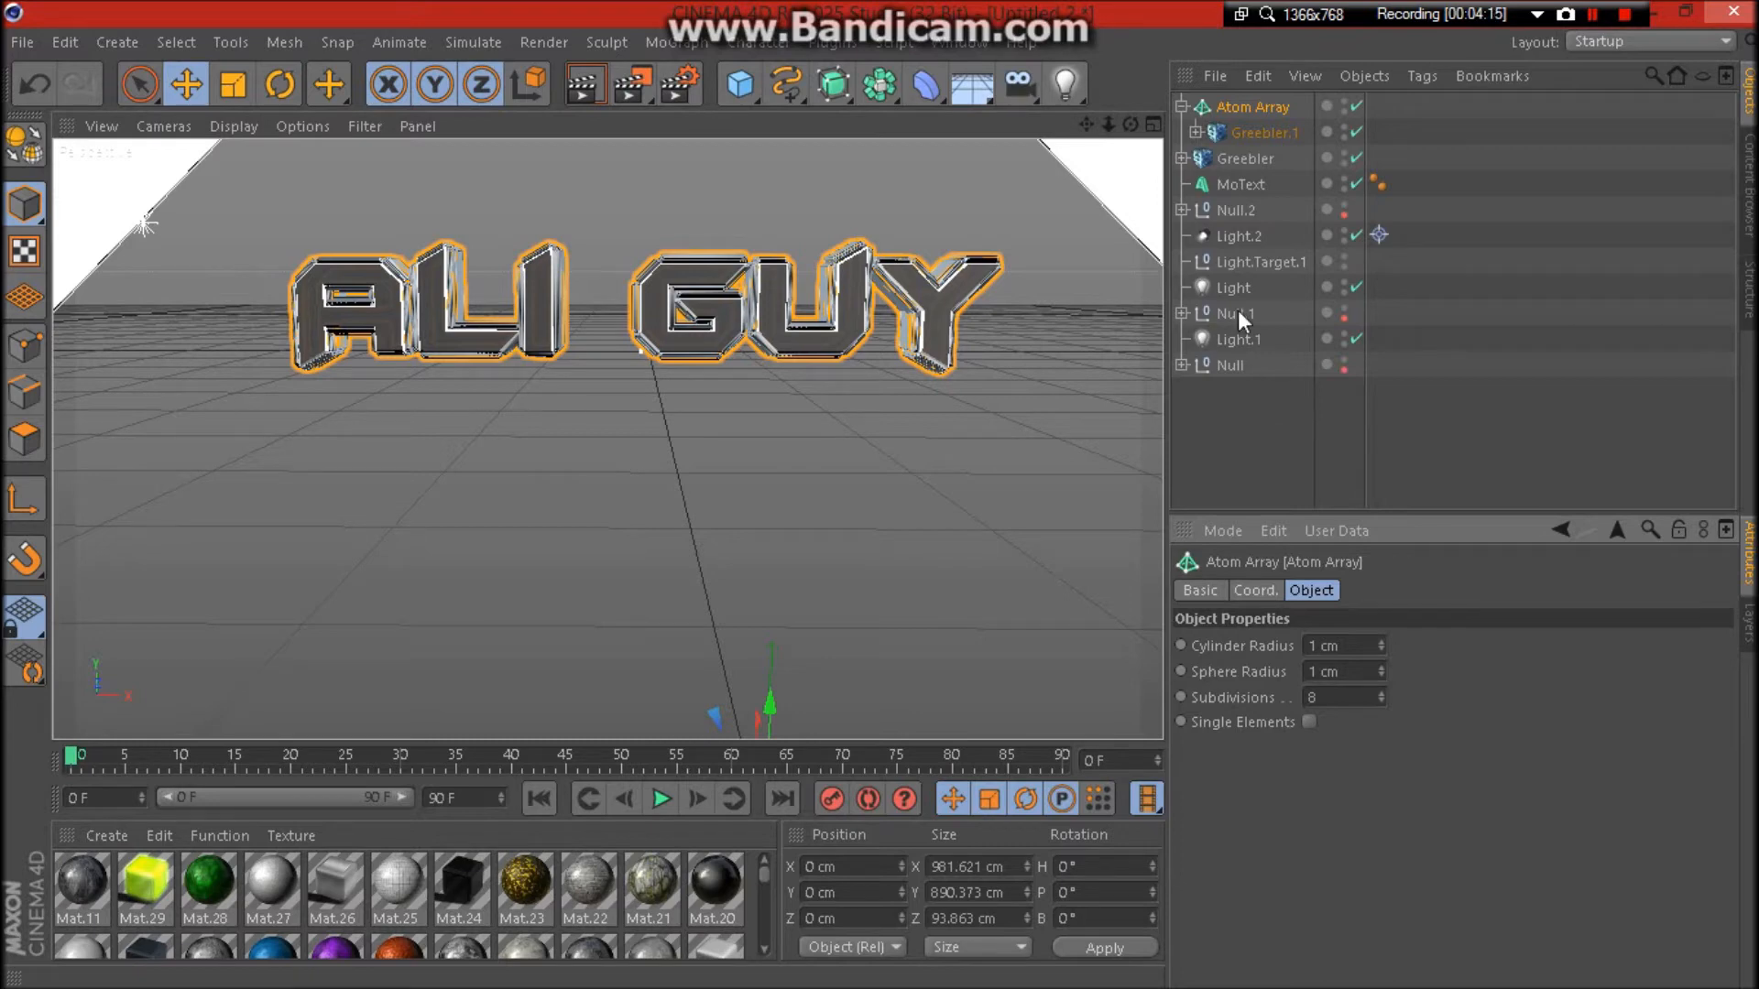
left_click(1182, 106)
left_click(1258, 386)
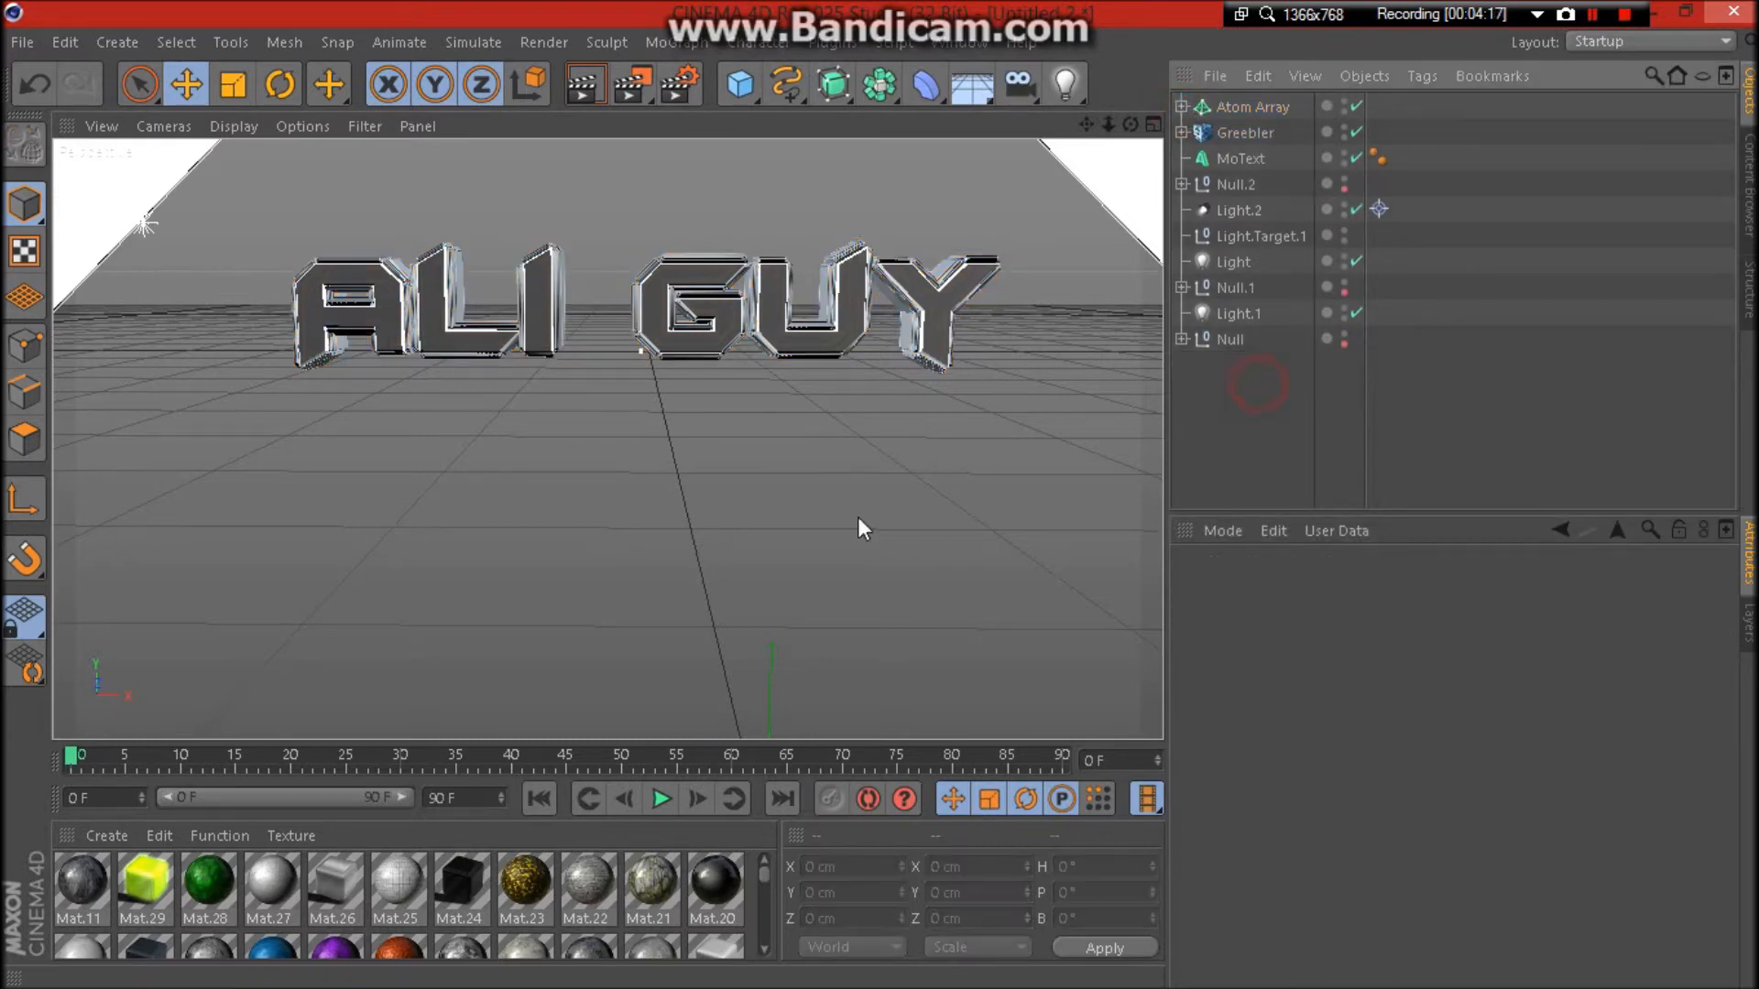
left_click(1594, 13)
left_click(1594, 13)
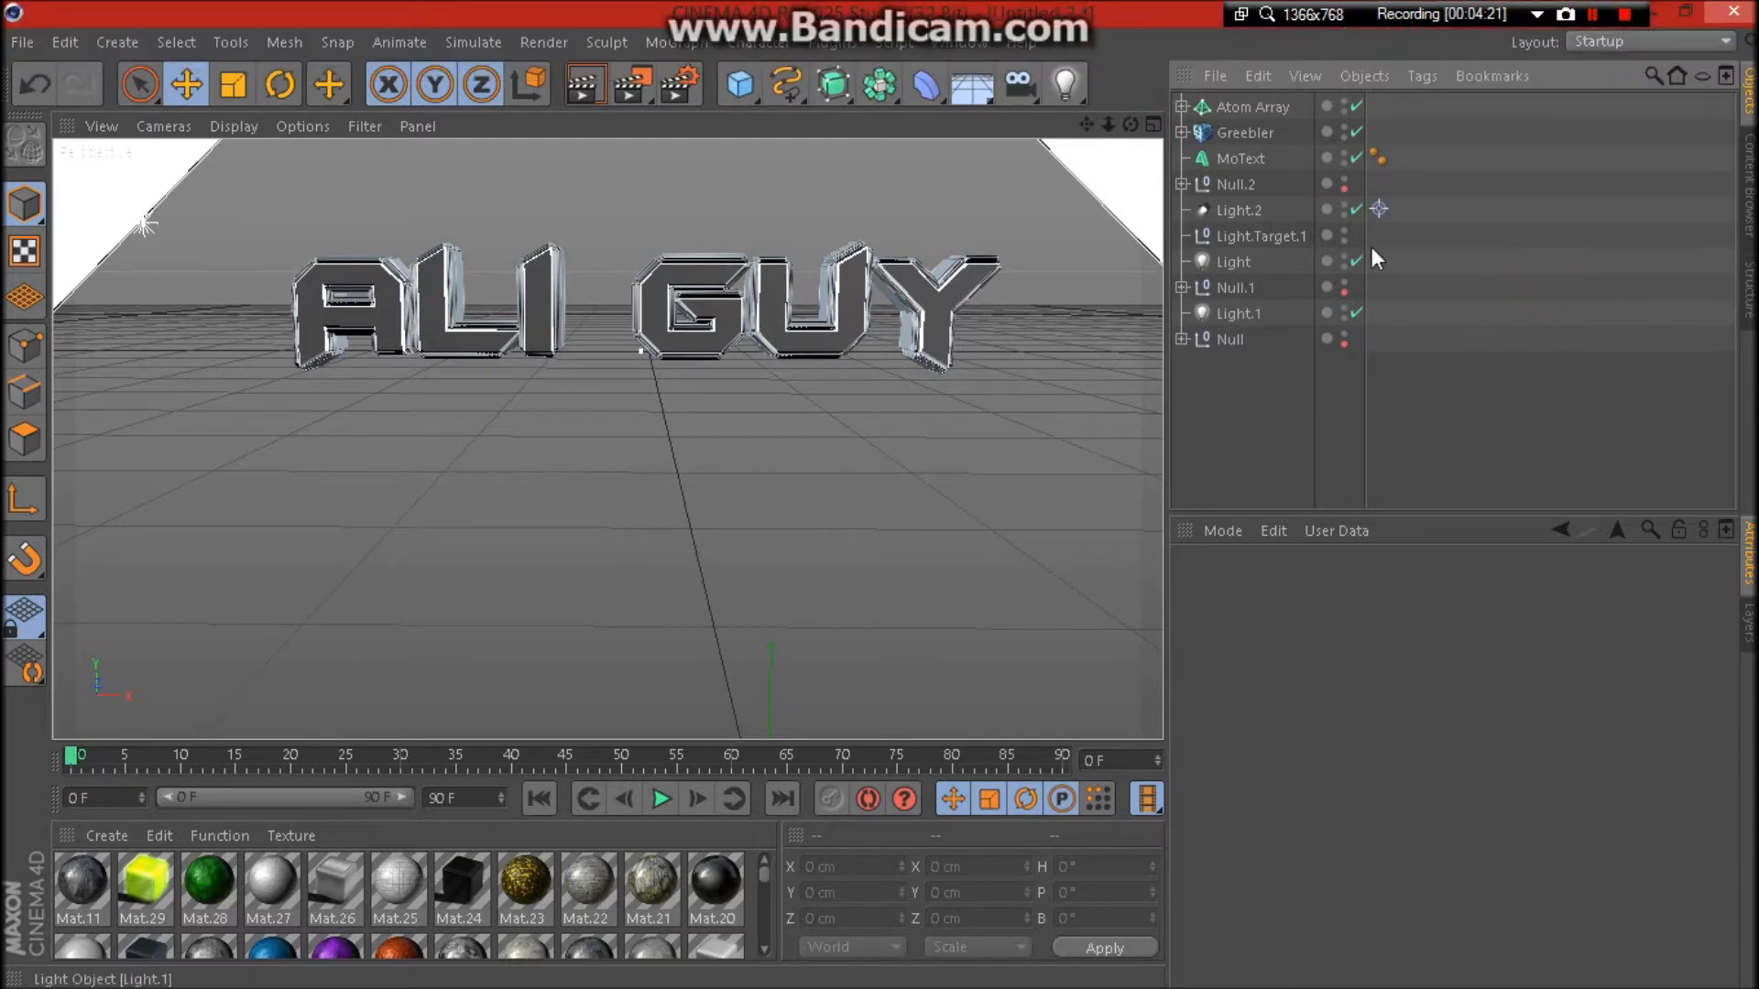
Apply the blue material Mat.16 to the MoText object.
left_click(765, 951)
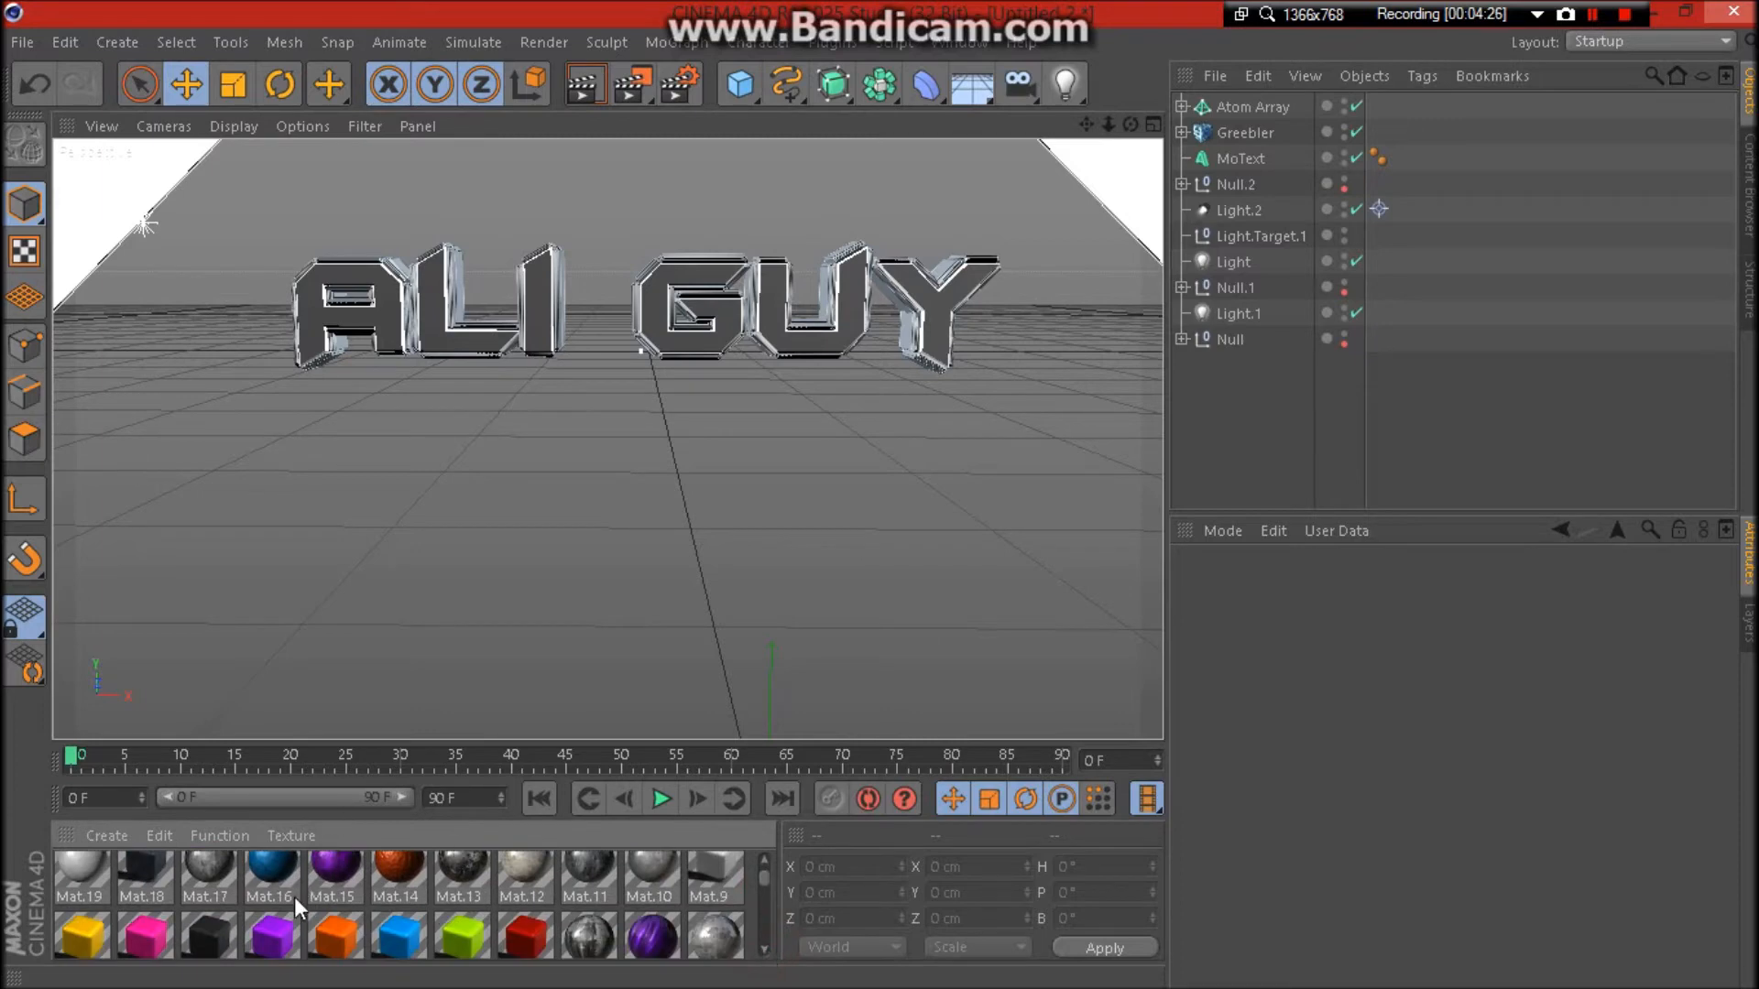
scroll(275, 865, "up", 1)
left_click(279, 902)
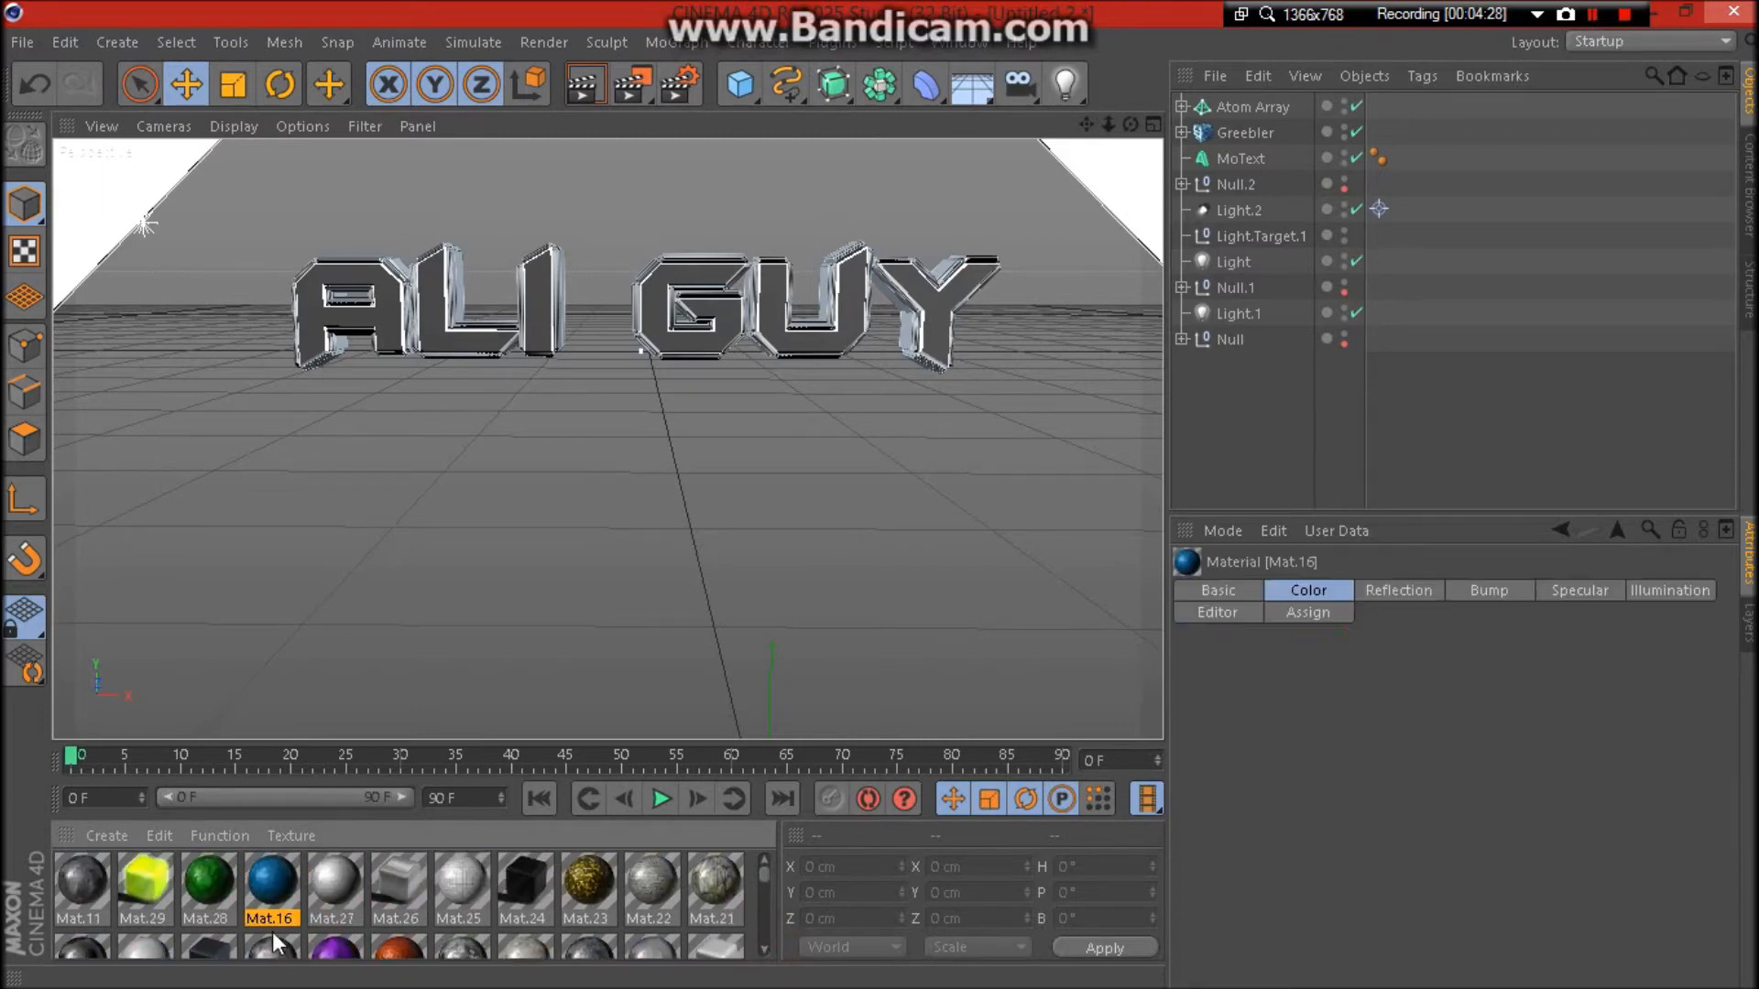
left_click_drag(291, 895, 1229, 159)
Set the projection of the MoText object's Mat.16 texture tag to Spherical and enable Seamless.
left_click(1406, 158)
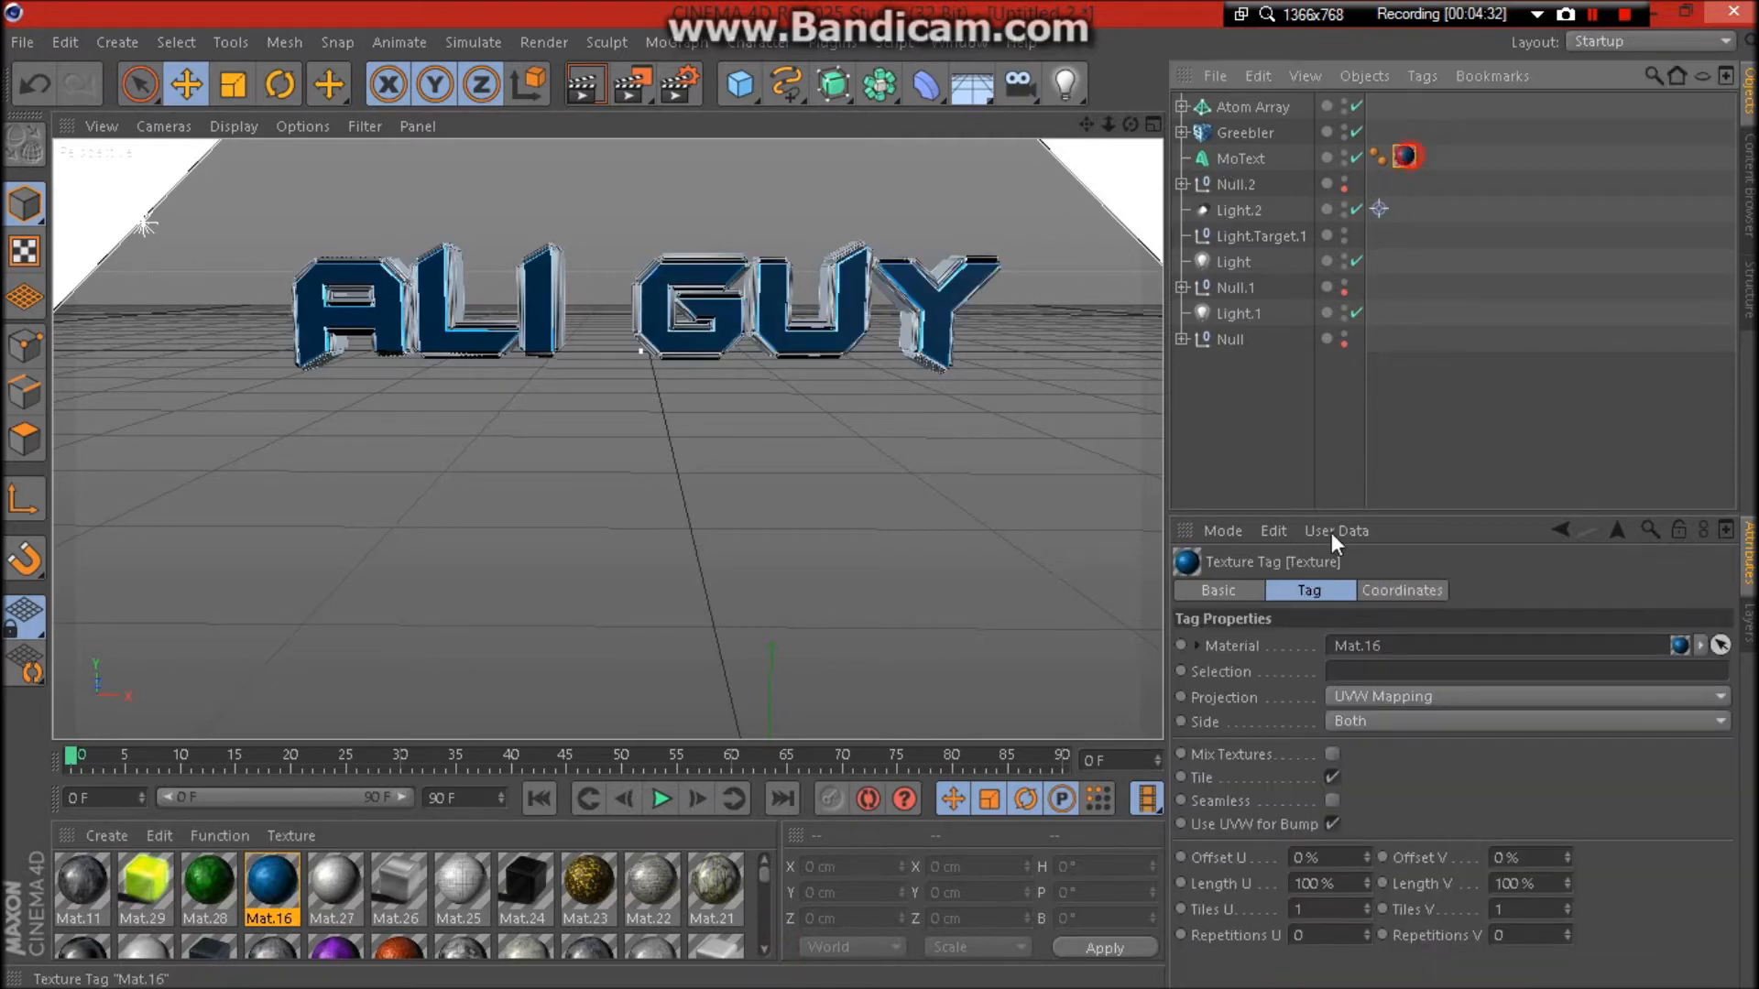
left_click(1360, 696)
left_click(1365, 723)
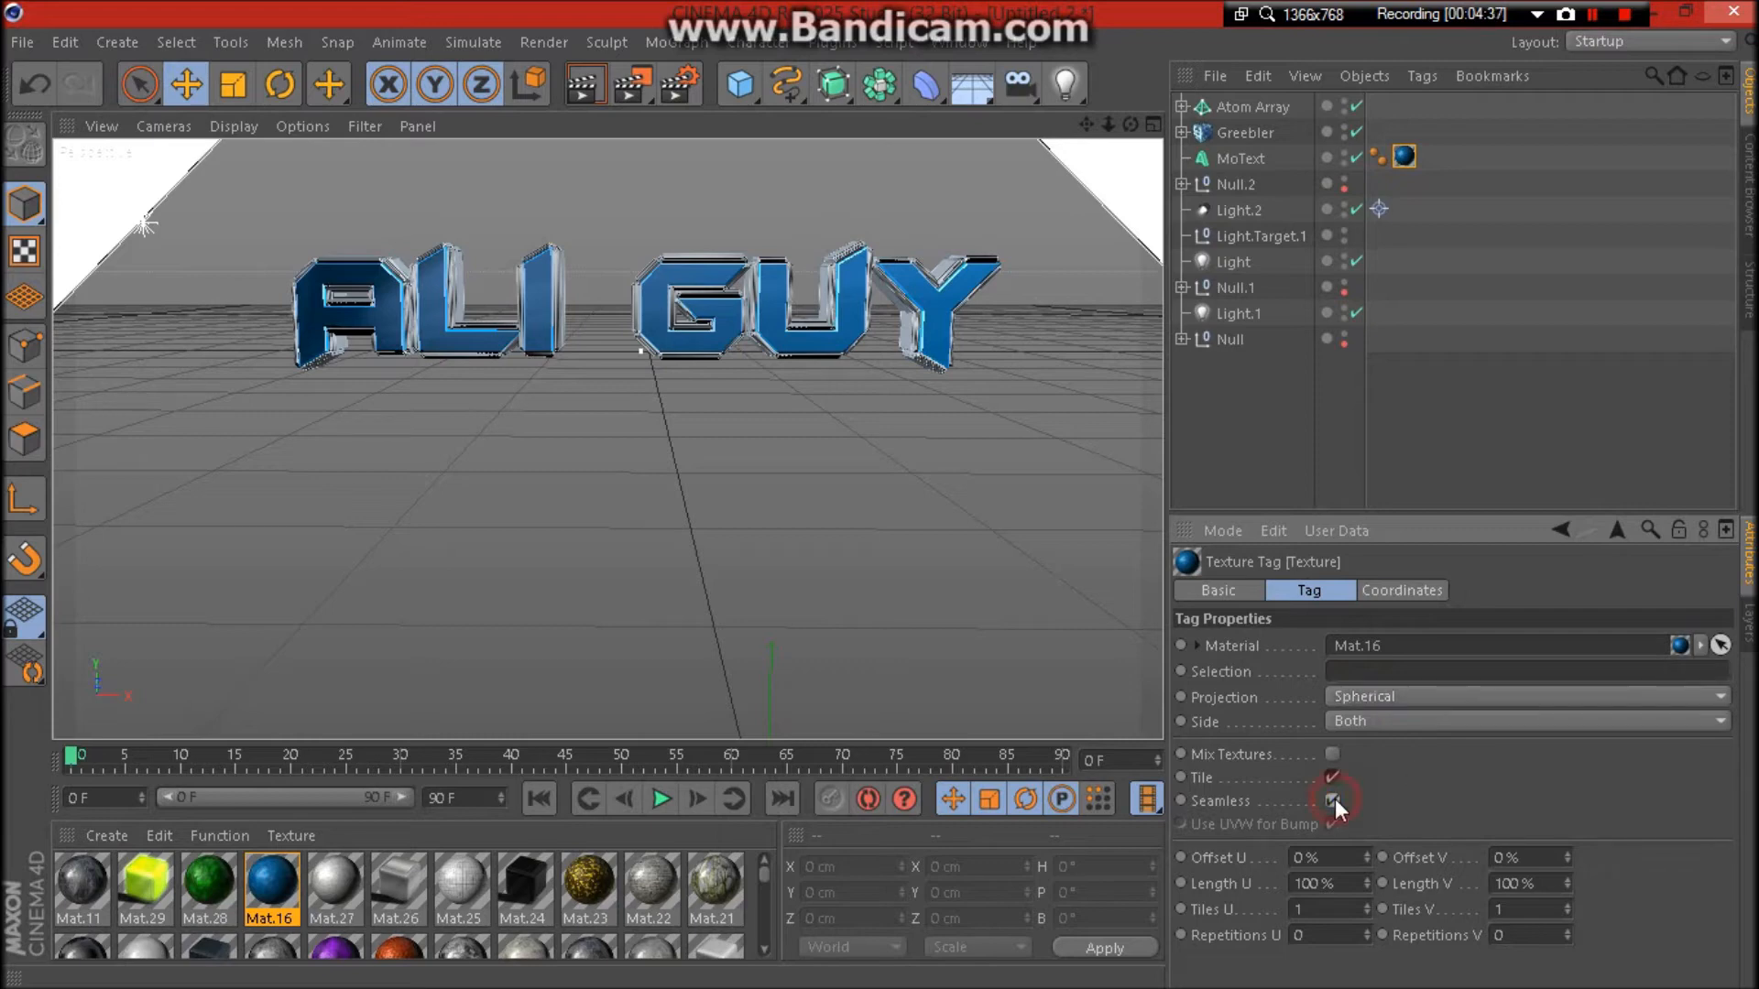
Apply the orange-red material Mat.14 to the Greebler, with its texture projection set to Spherical and Seamless enabled.
left_click(1212, 429)
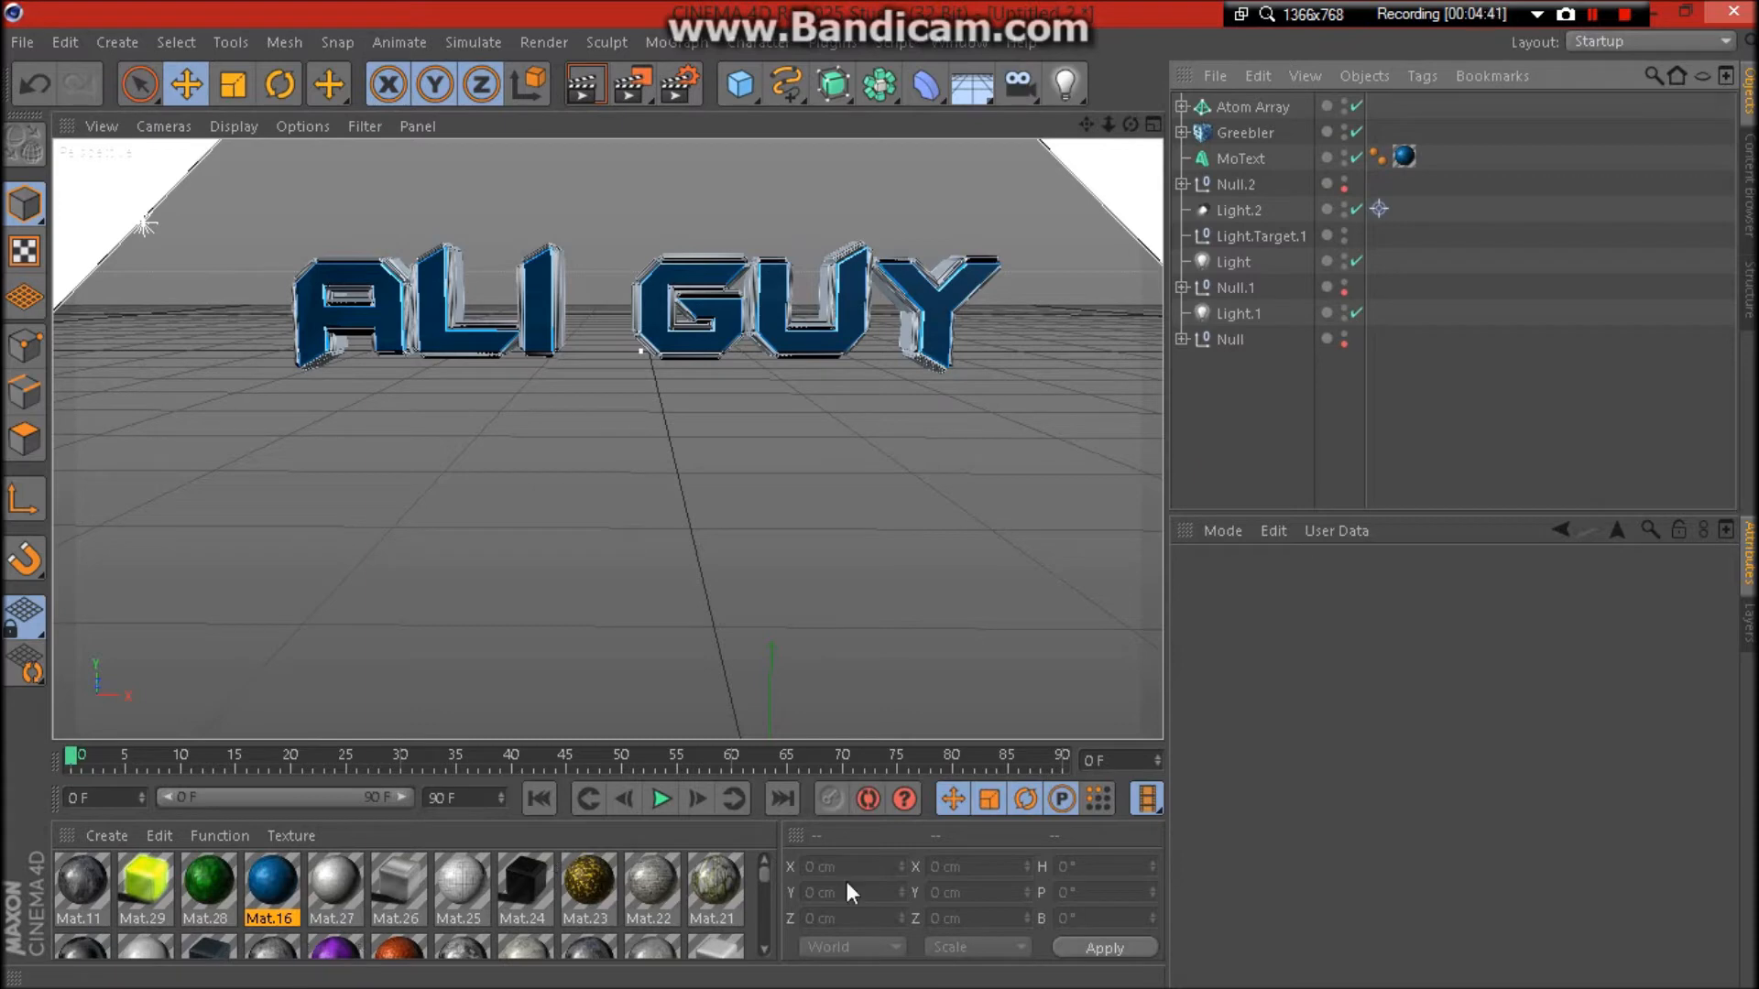
scroll(769, 953, "down", 2)
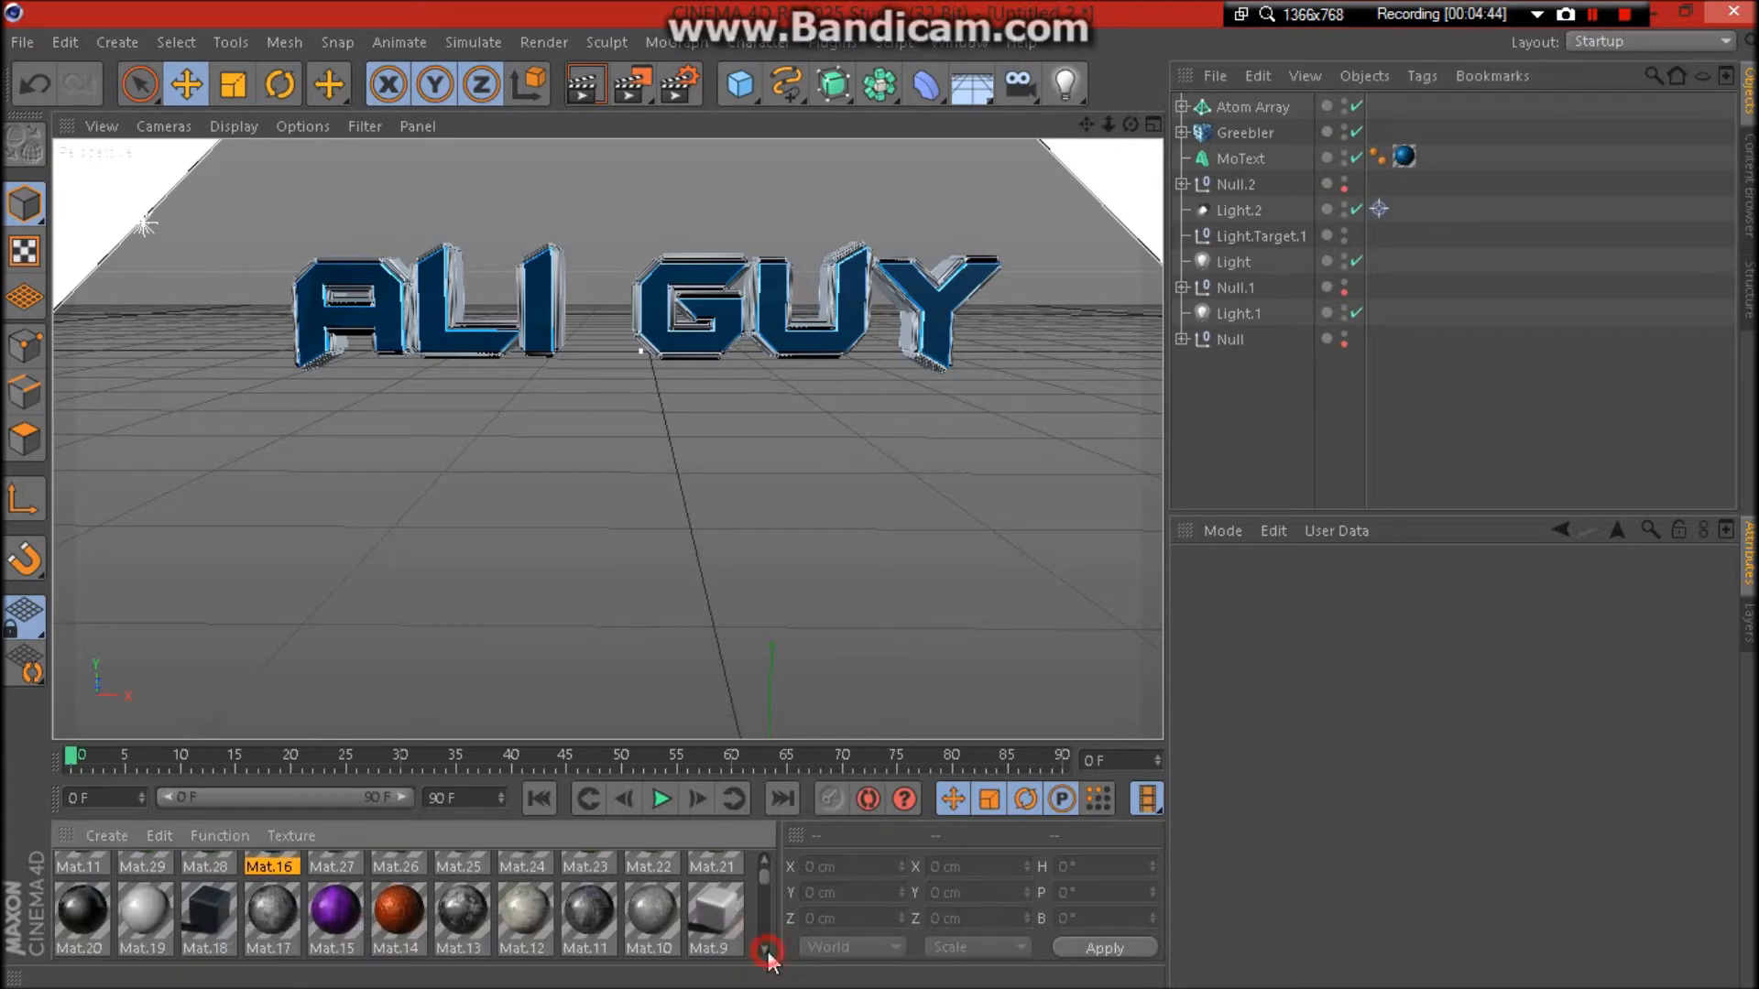
left_click_drag(426, 916, 1251, 128)
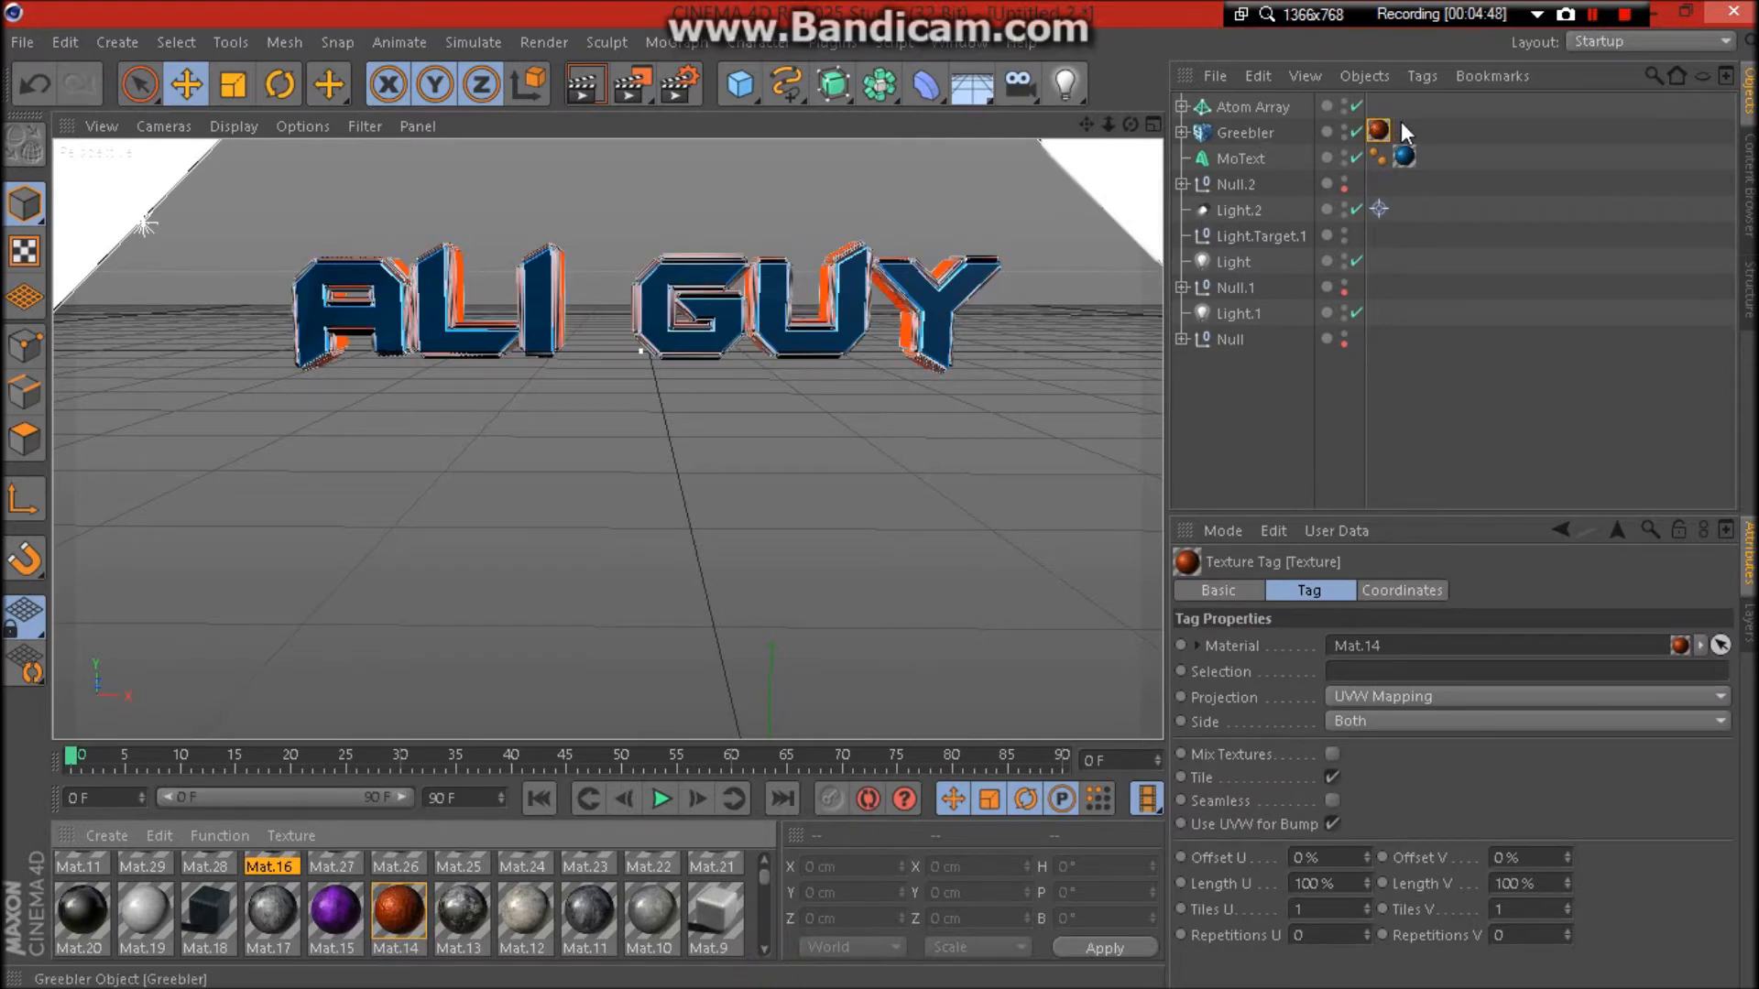
left_click(1387, 696)
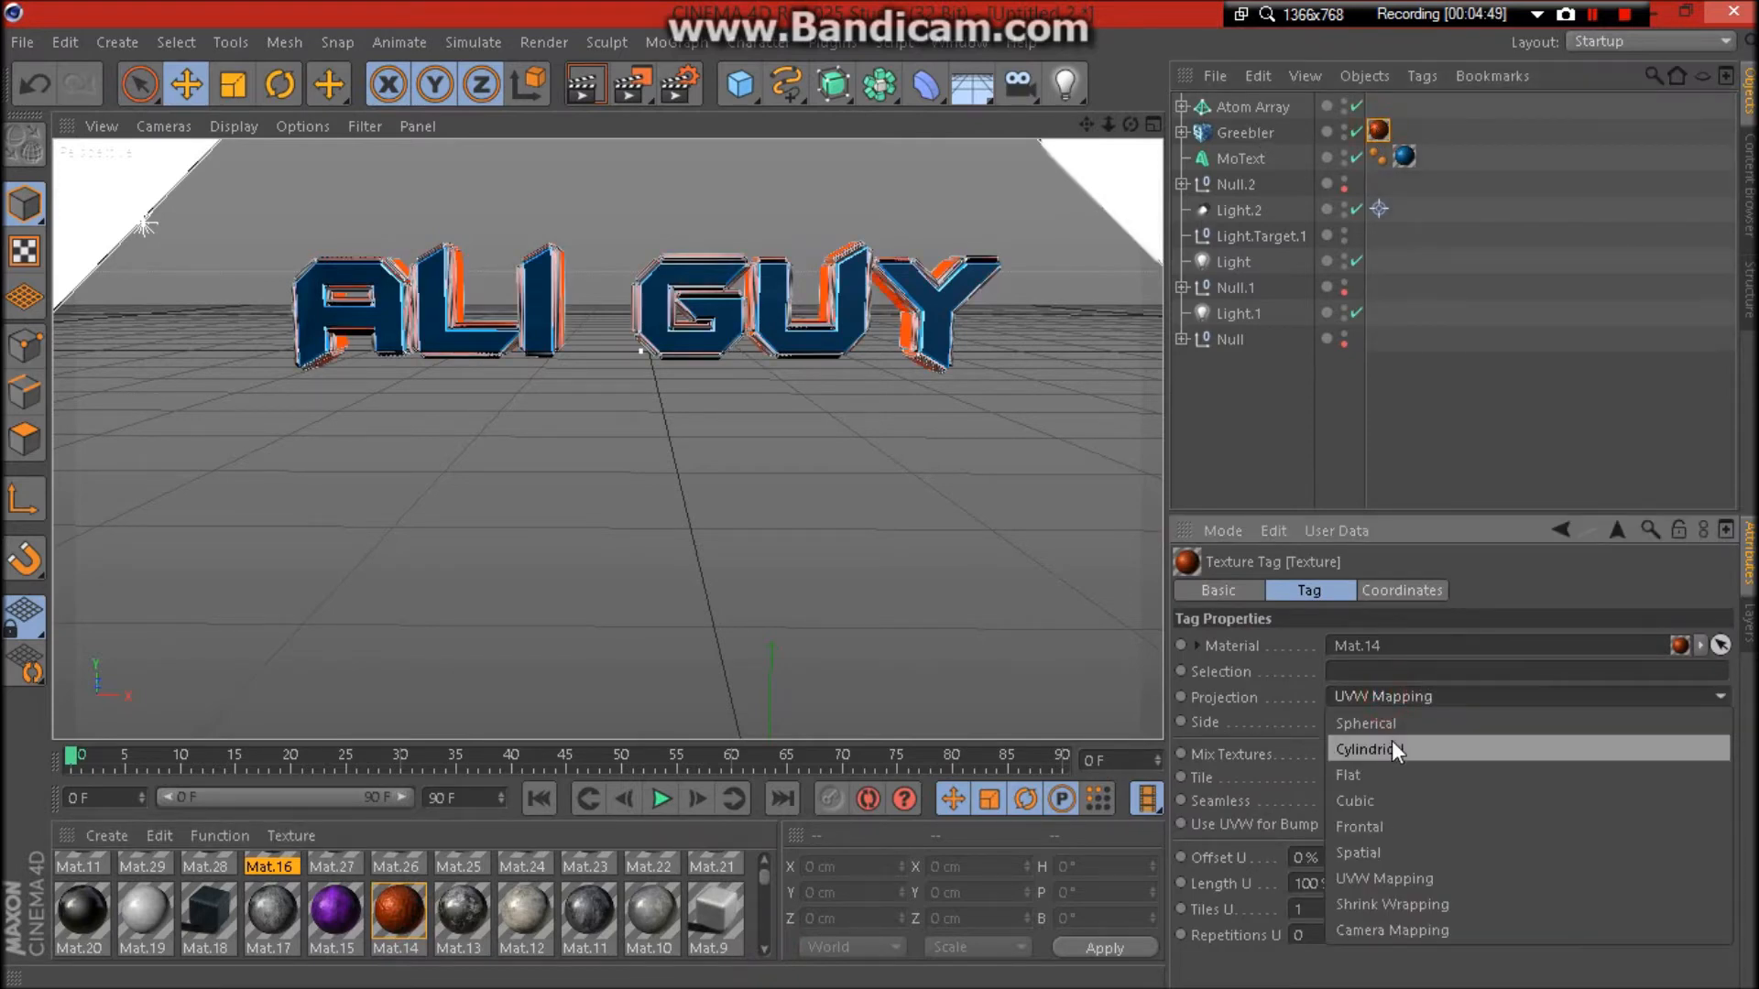
left_click(1390, 723)
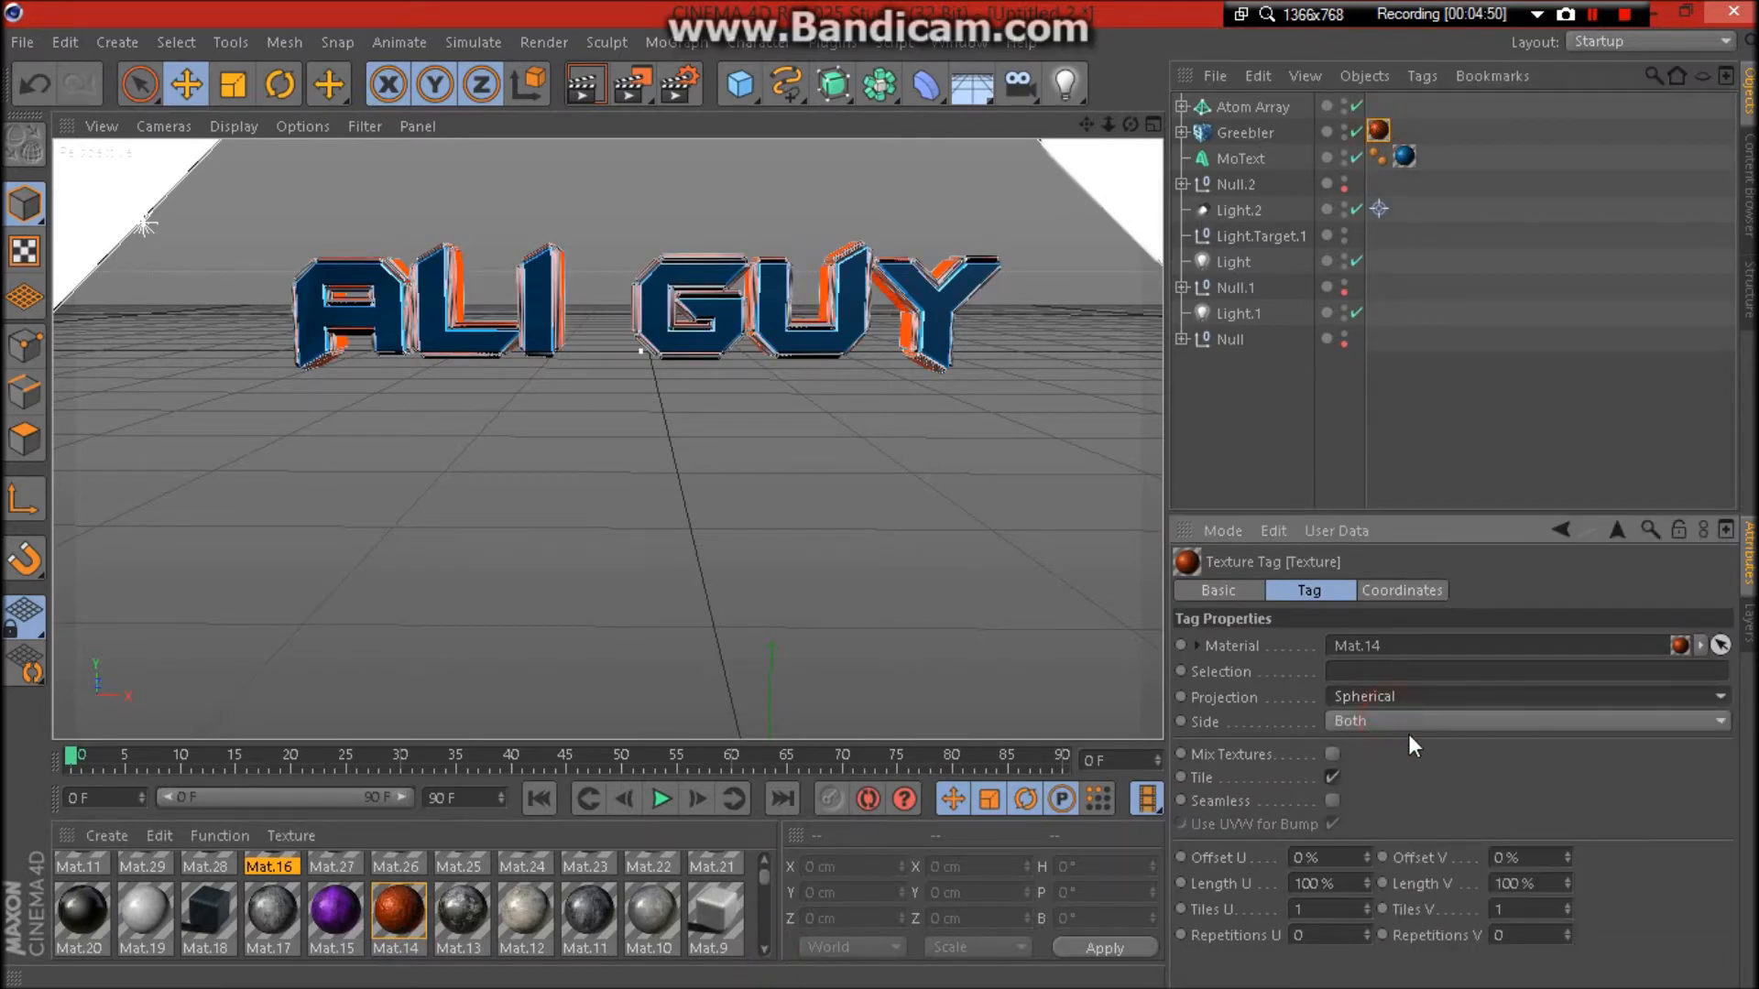
left_click(1332, 800)
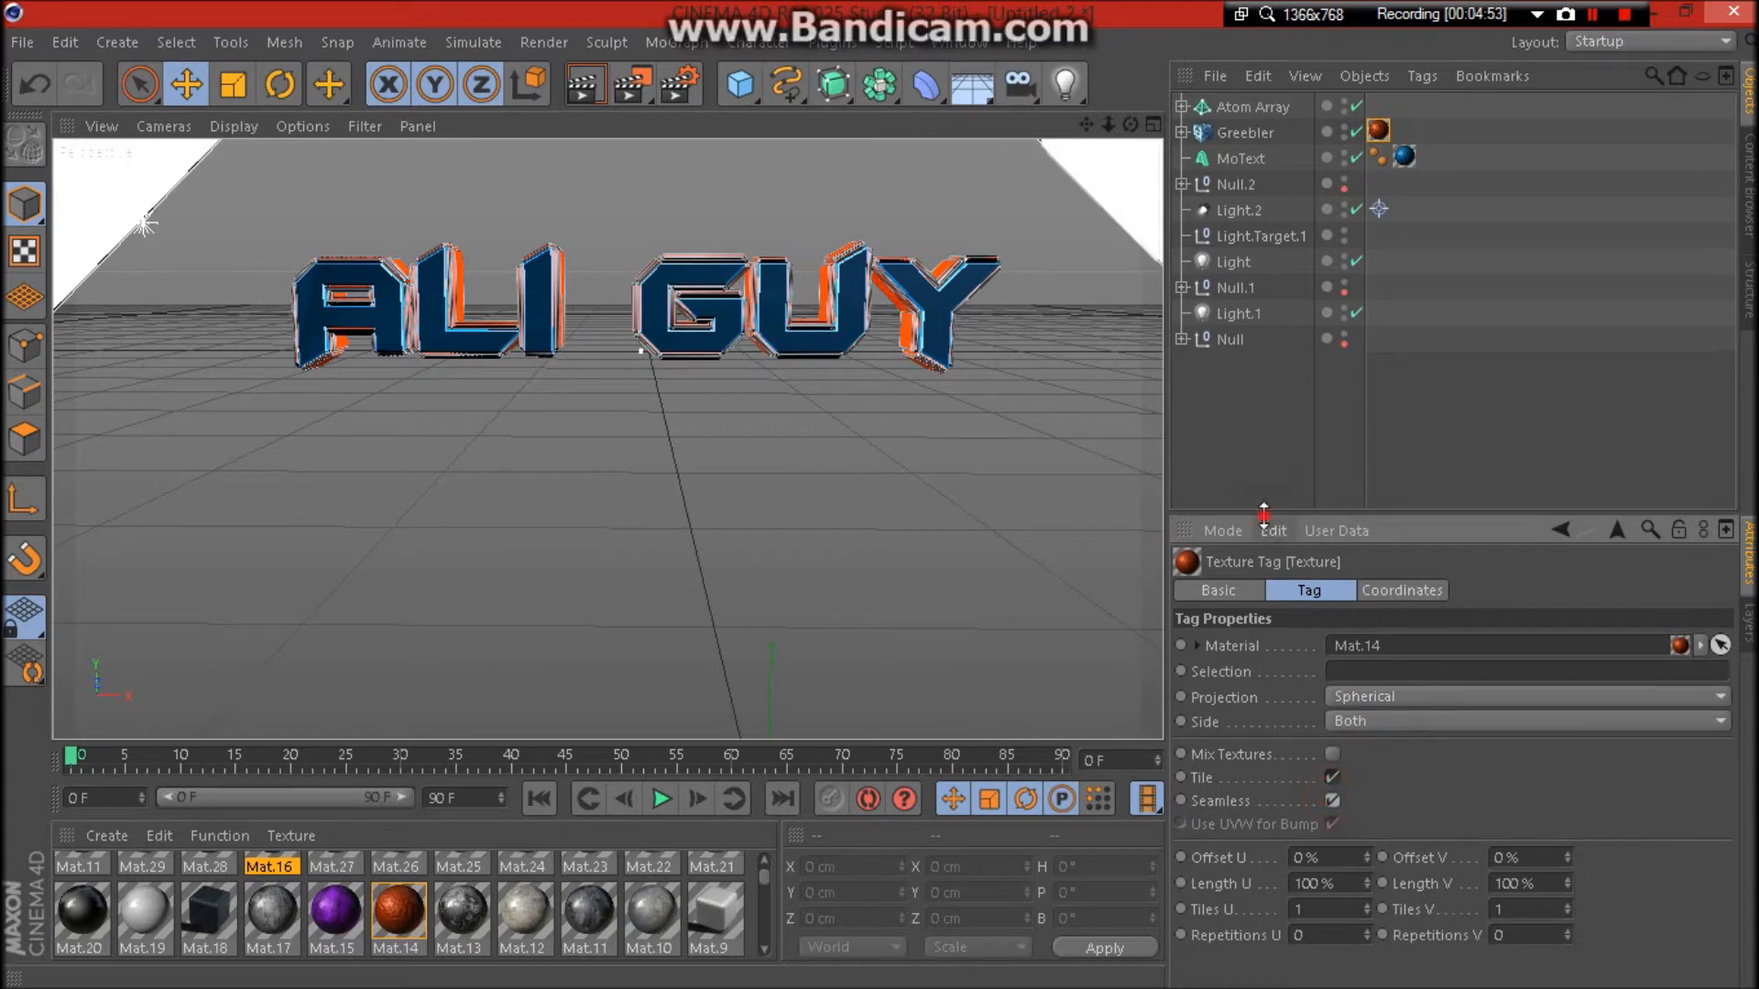
Find the dark reflective material named Mat further down the material library and apply it to the Atom Array.
scroll(540, 911, "down", 2)
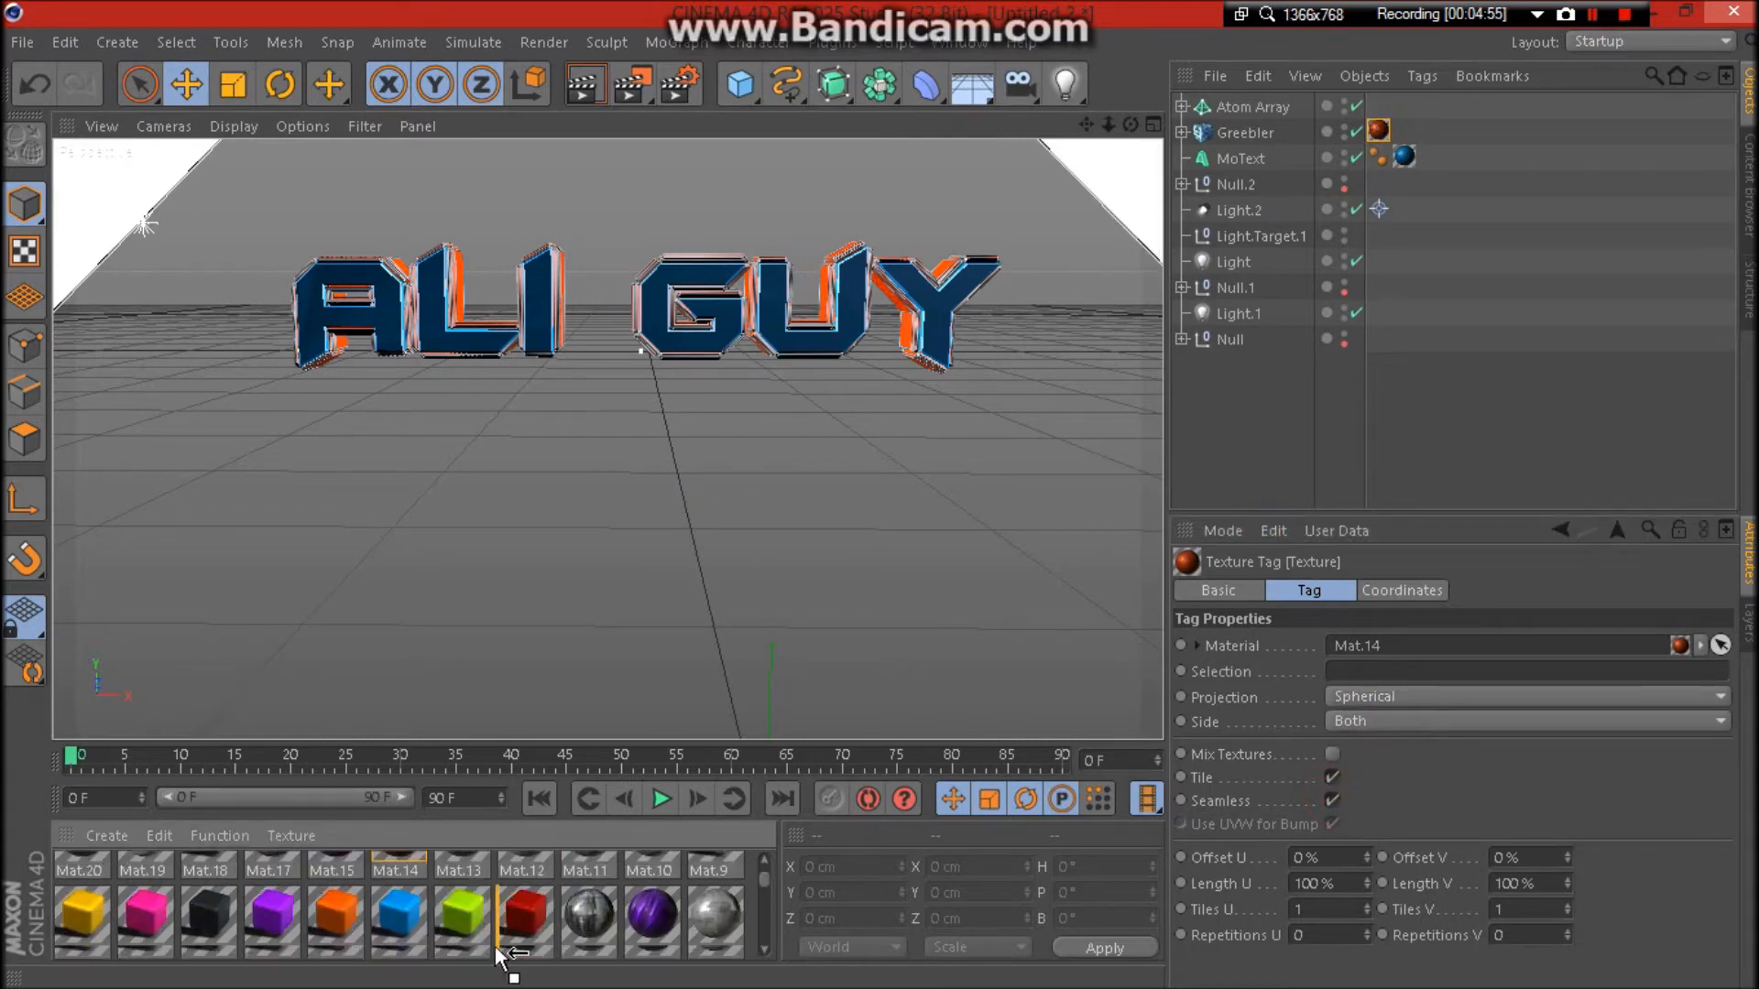
left_click_drag(540, 898, 518, 897)
left_click(763, 949)
left_click(763, 949)
left_click(763, 949)
left_click(763, 948)
left_click(763, 948)
left_click(763, 949)
left_click(763, 949)
left_click(763, 949)
left_click(763, 949)
left_click(763, 949)
left_click(763, 949)
left_click_drag(647, 871, 1275, 108)
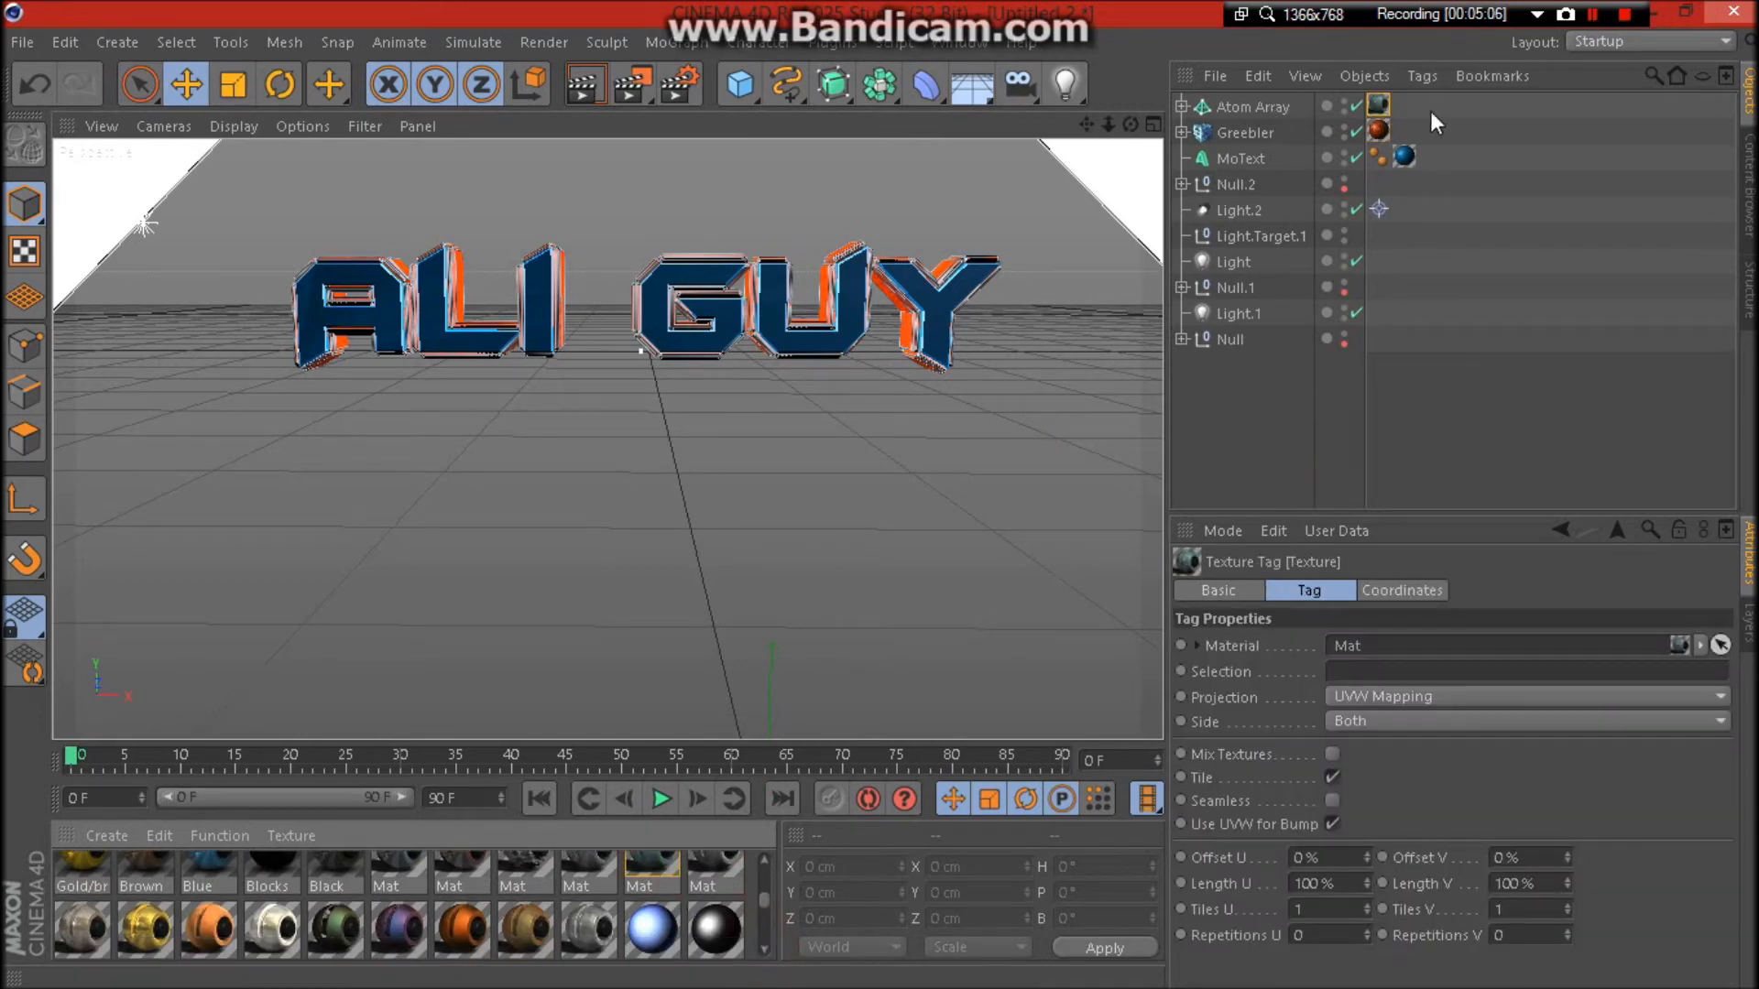
left_click(1379, 103)
Frame the 3D text closely in the perspective view and test-render a region covering all its letters.
left_click(1108, 133)
left_click(1107, 126)
left_click(1383, 393)
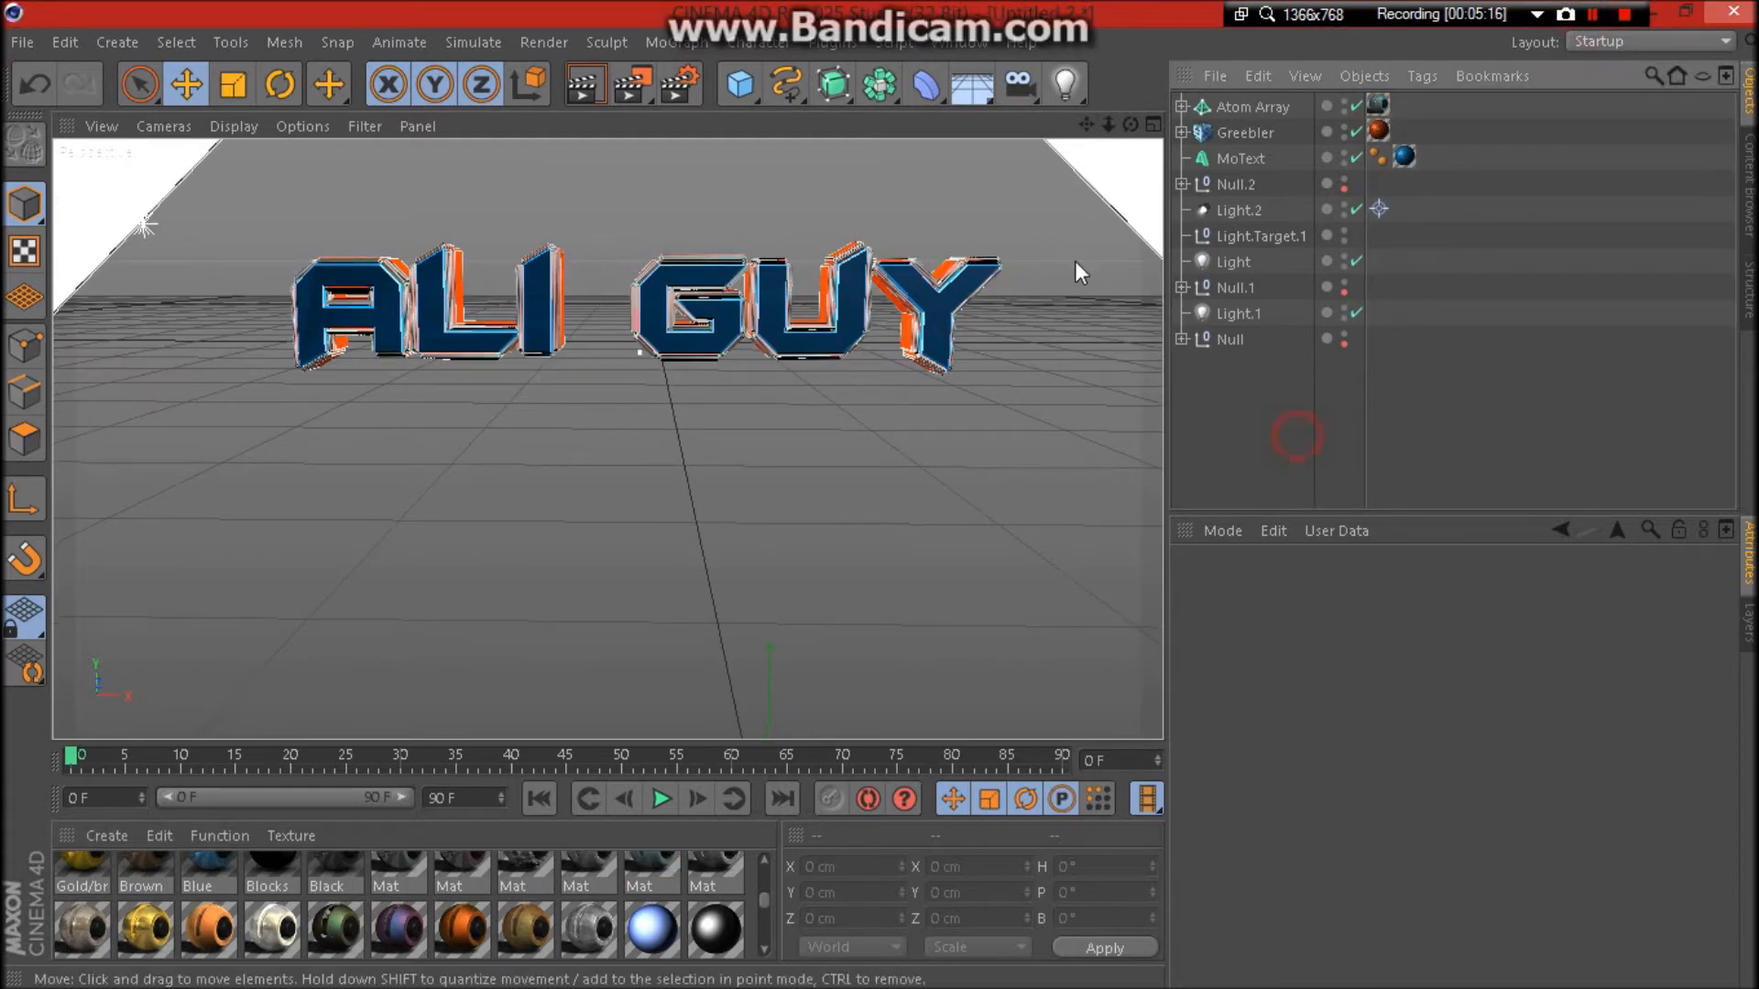
left_click(1111, 129)
left_click_drag(1107, 129, 607, 440)
left_click(1104, 125)
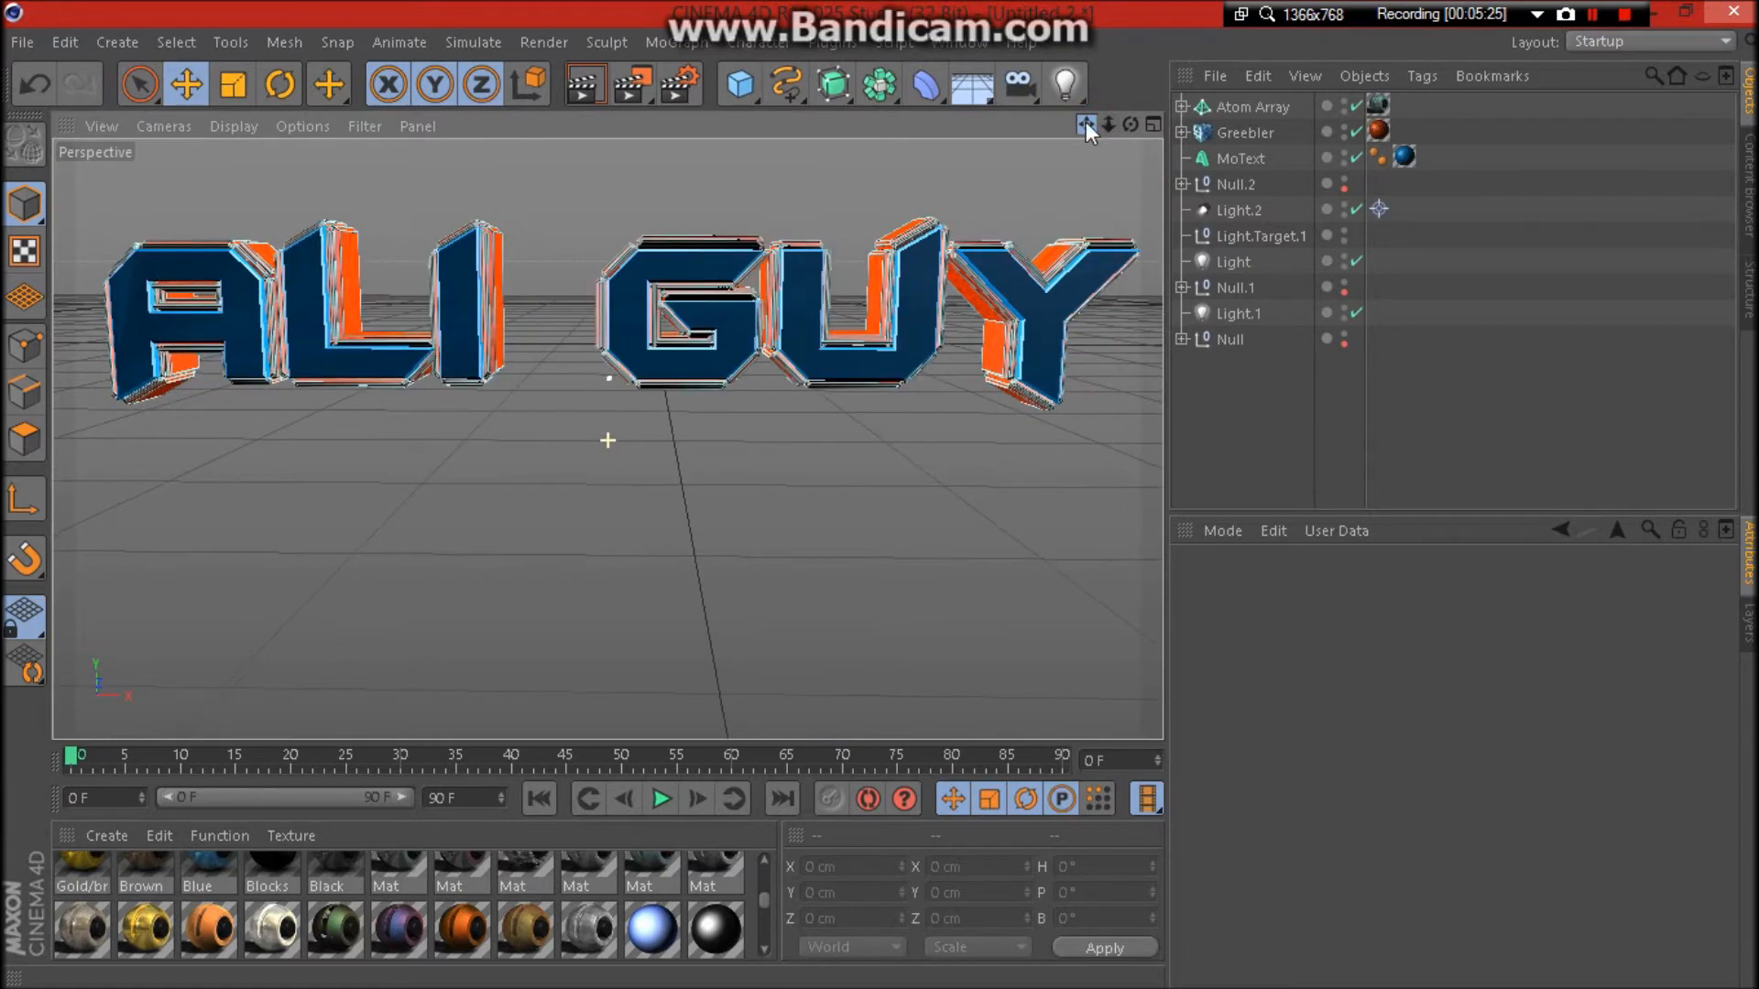
left_click_drag(1130, 124, 606, 439)
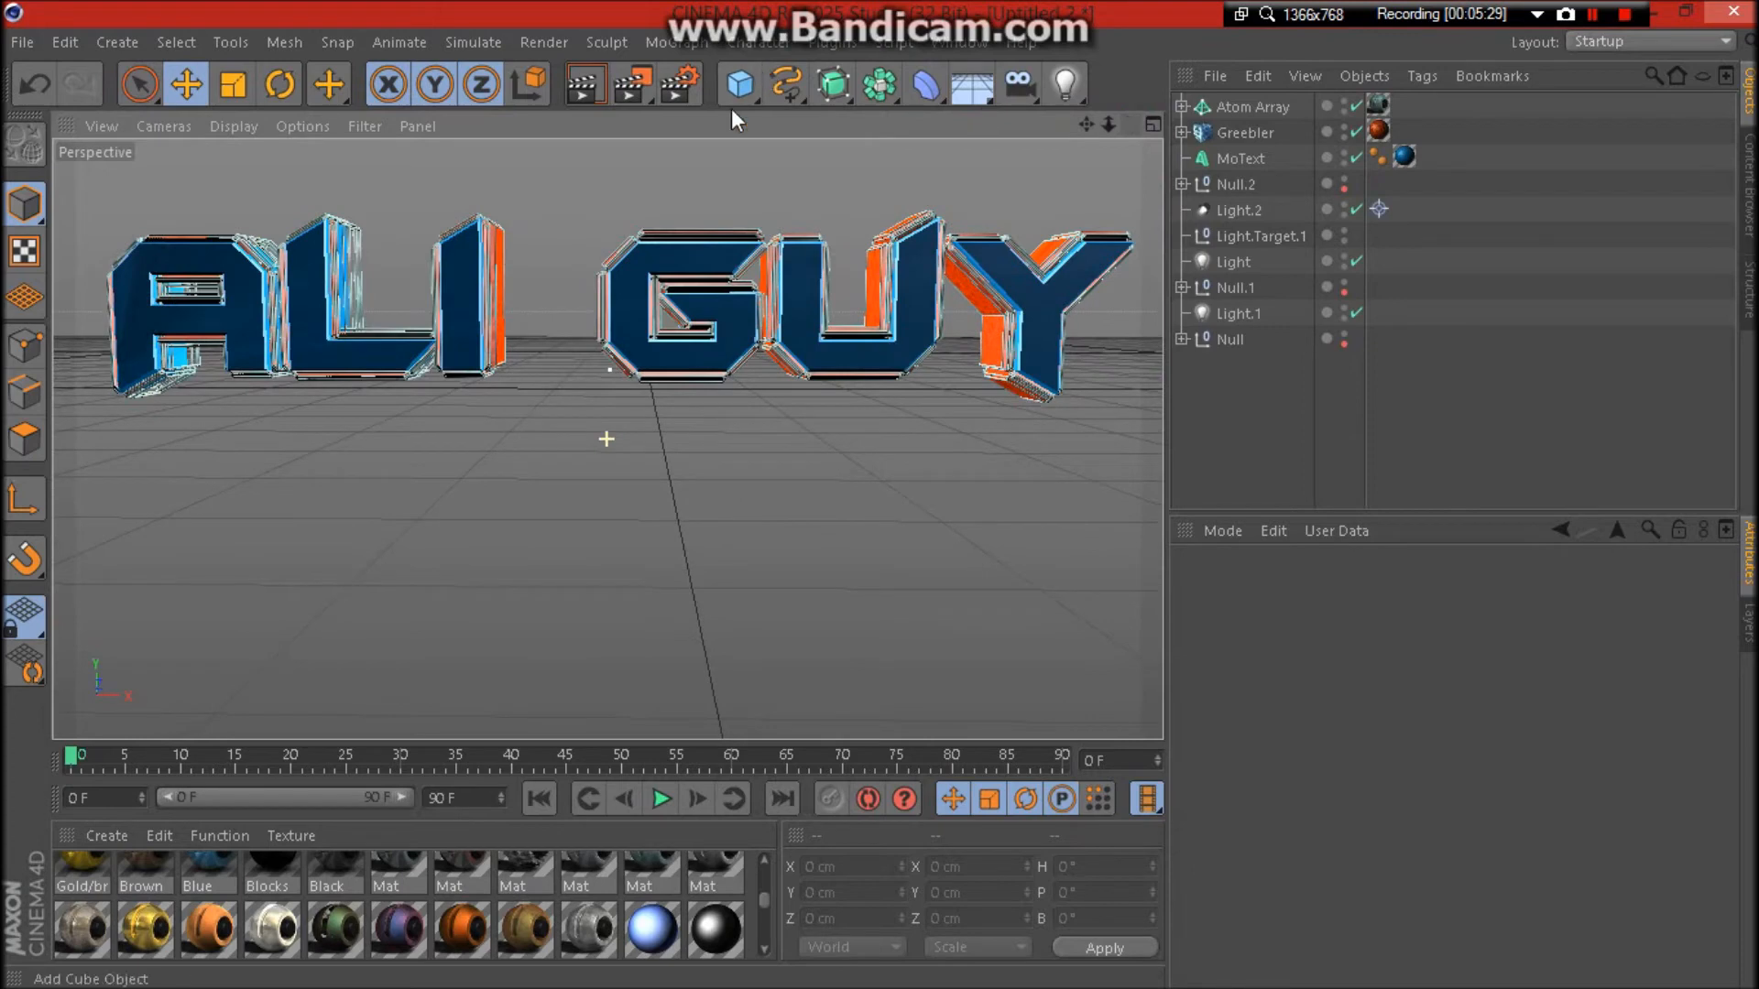
left_click(639, 83)
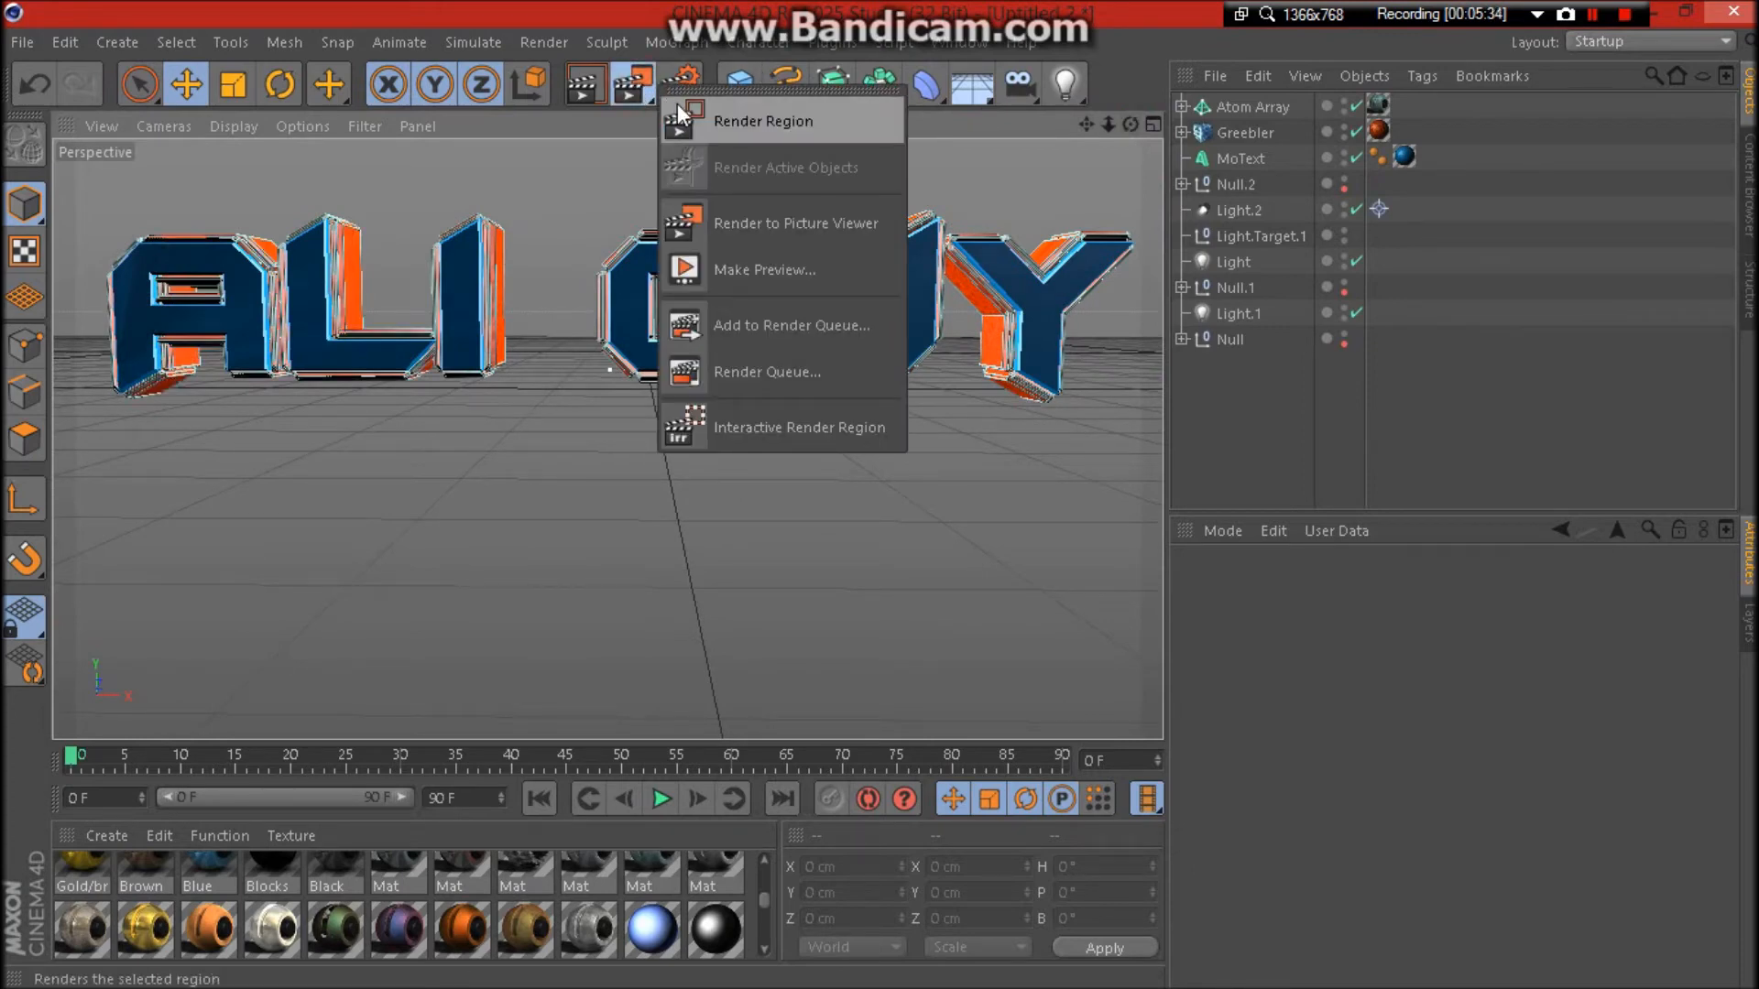
left_click(714, 121)
left_click_drag(79, 206, 1139, 421)
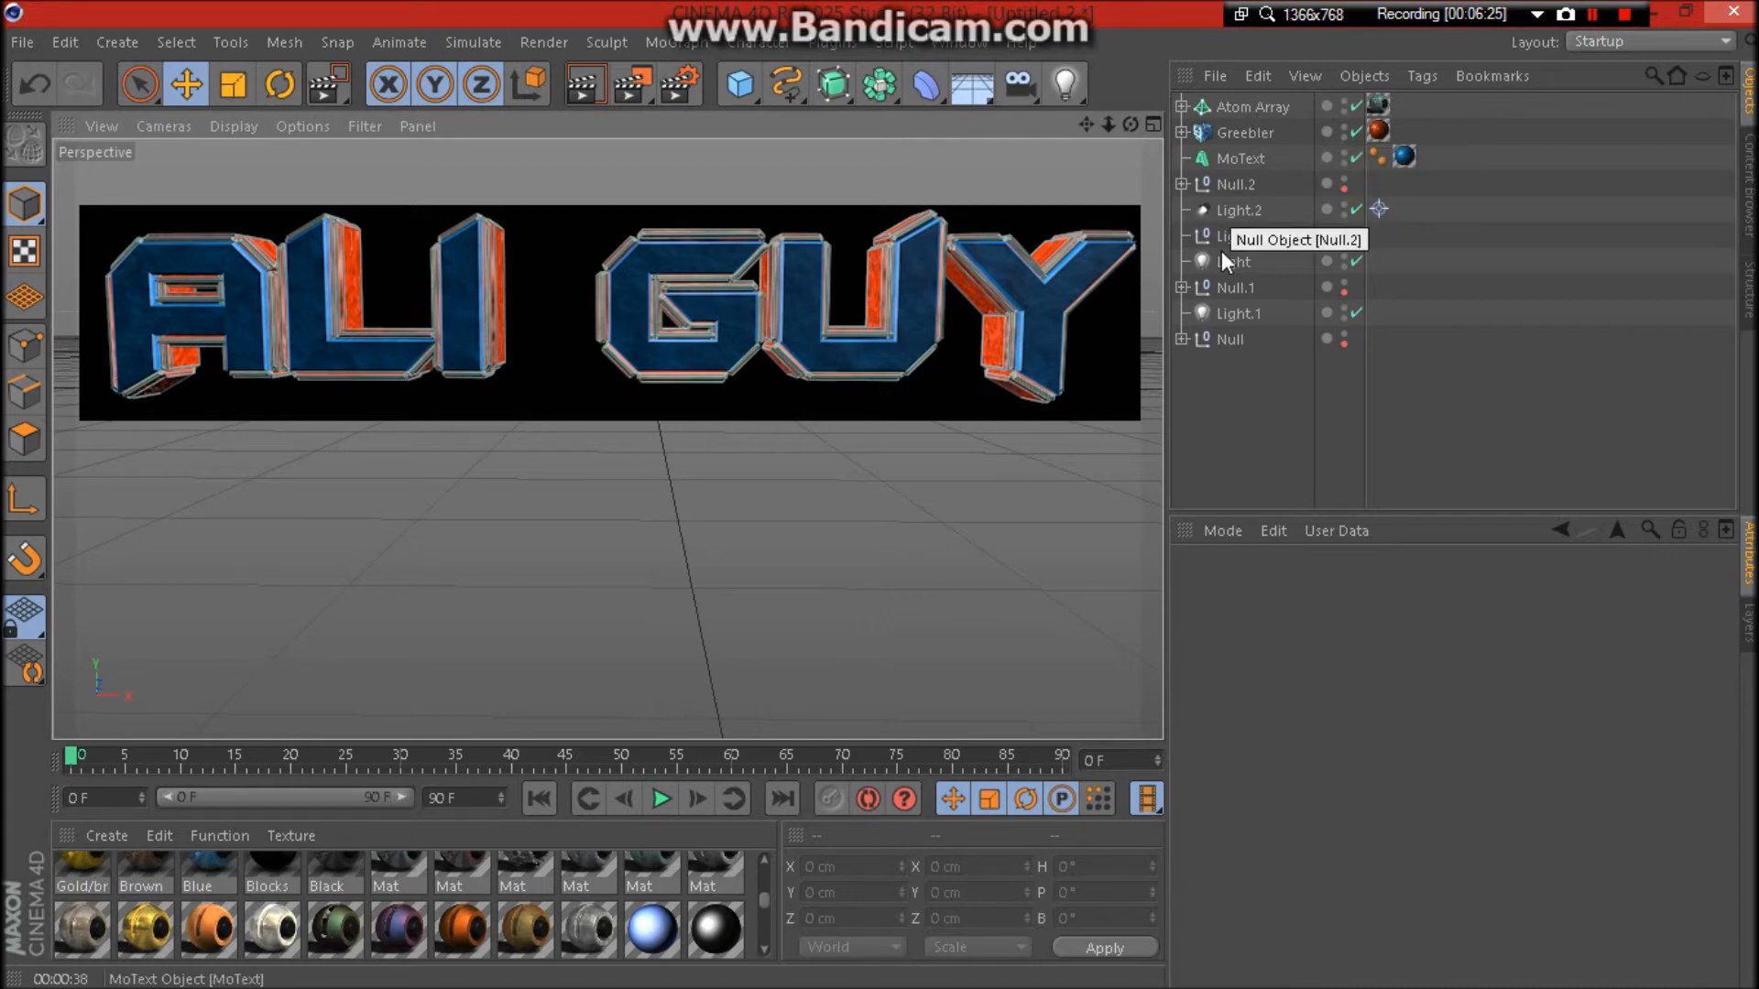
left_click(1209, 399)
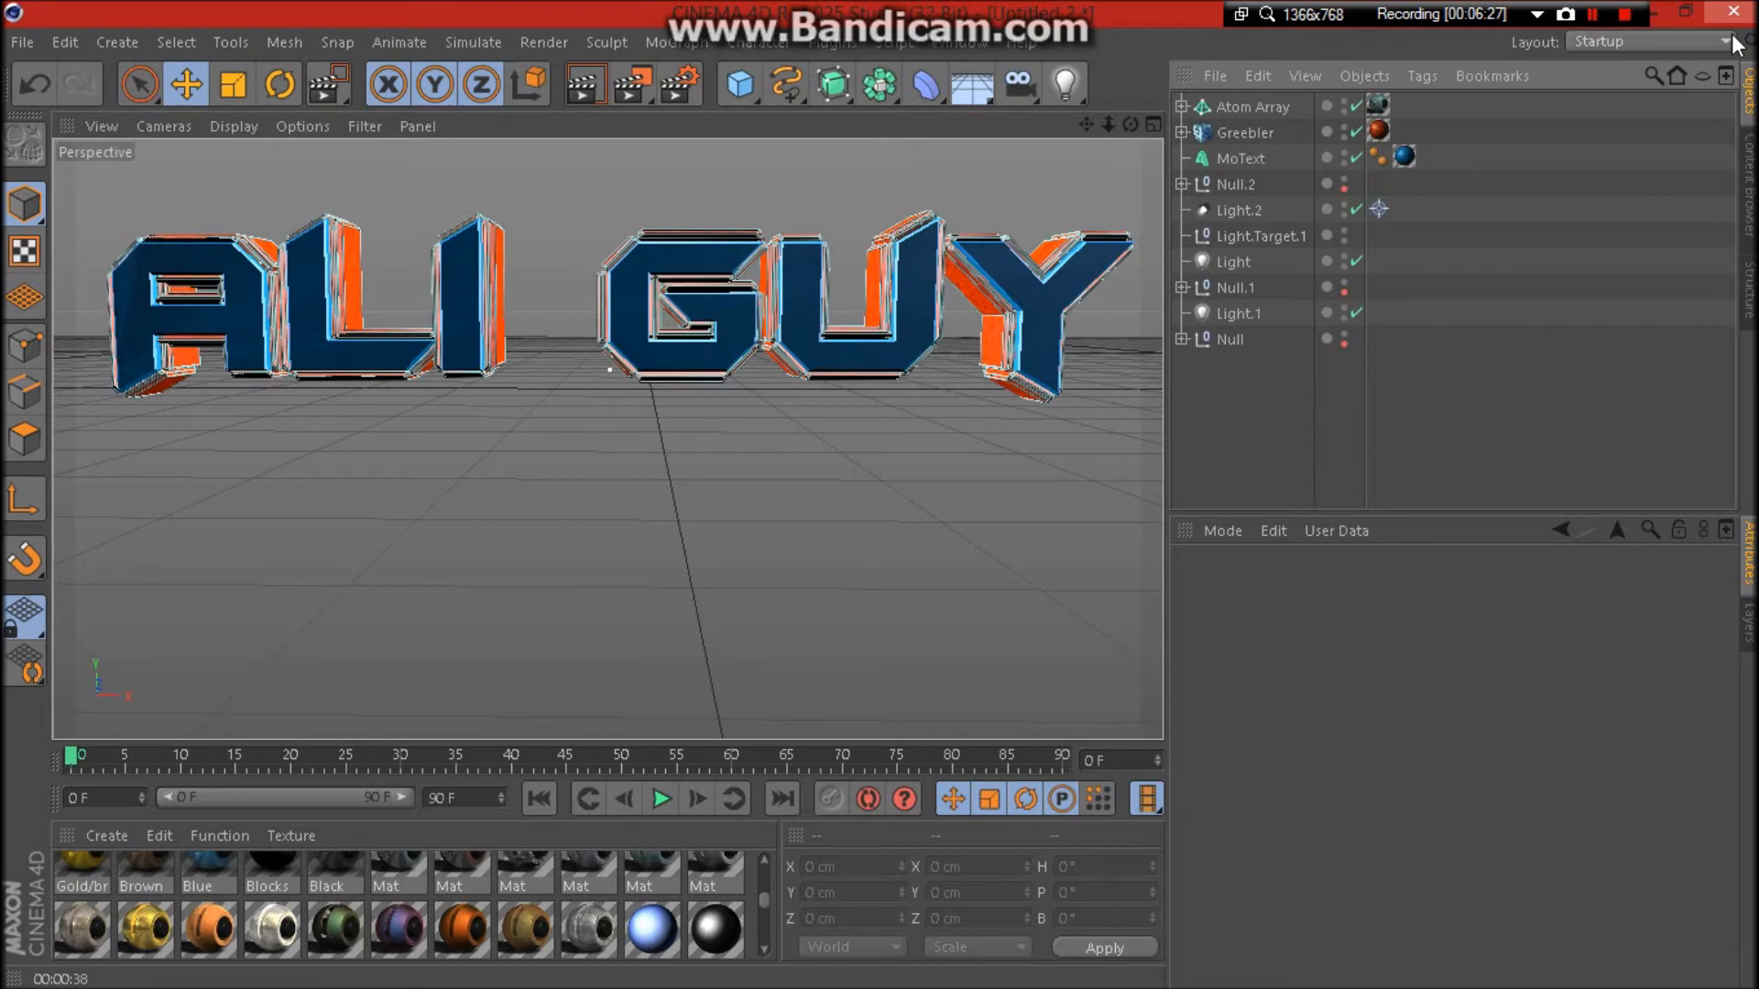
left_click(1593, 15)
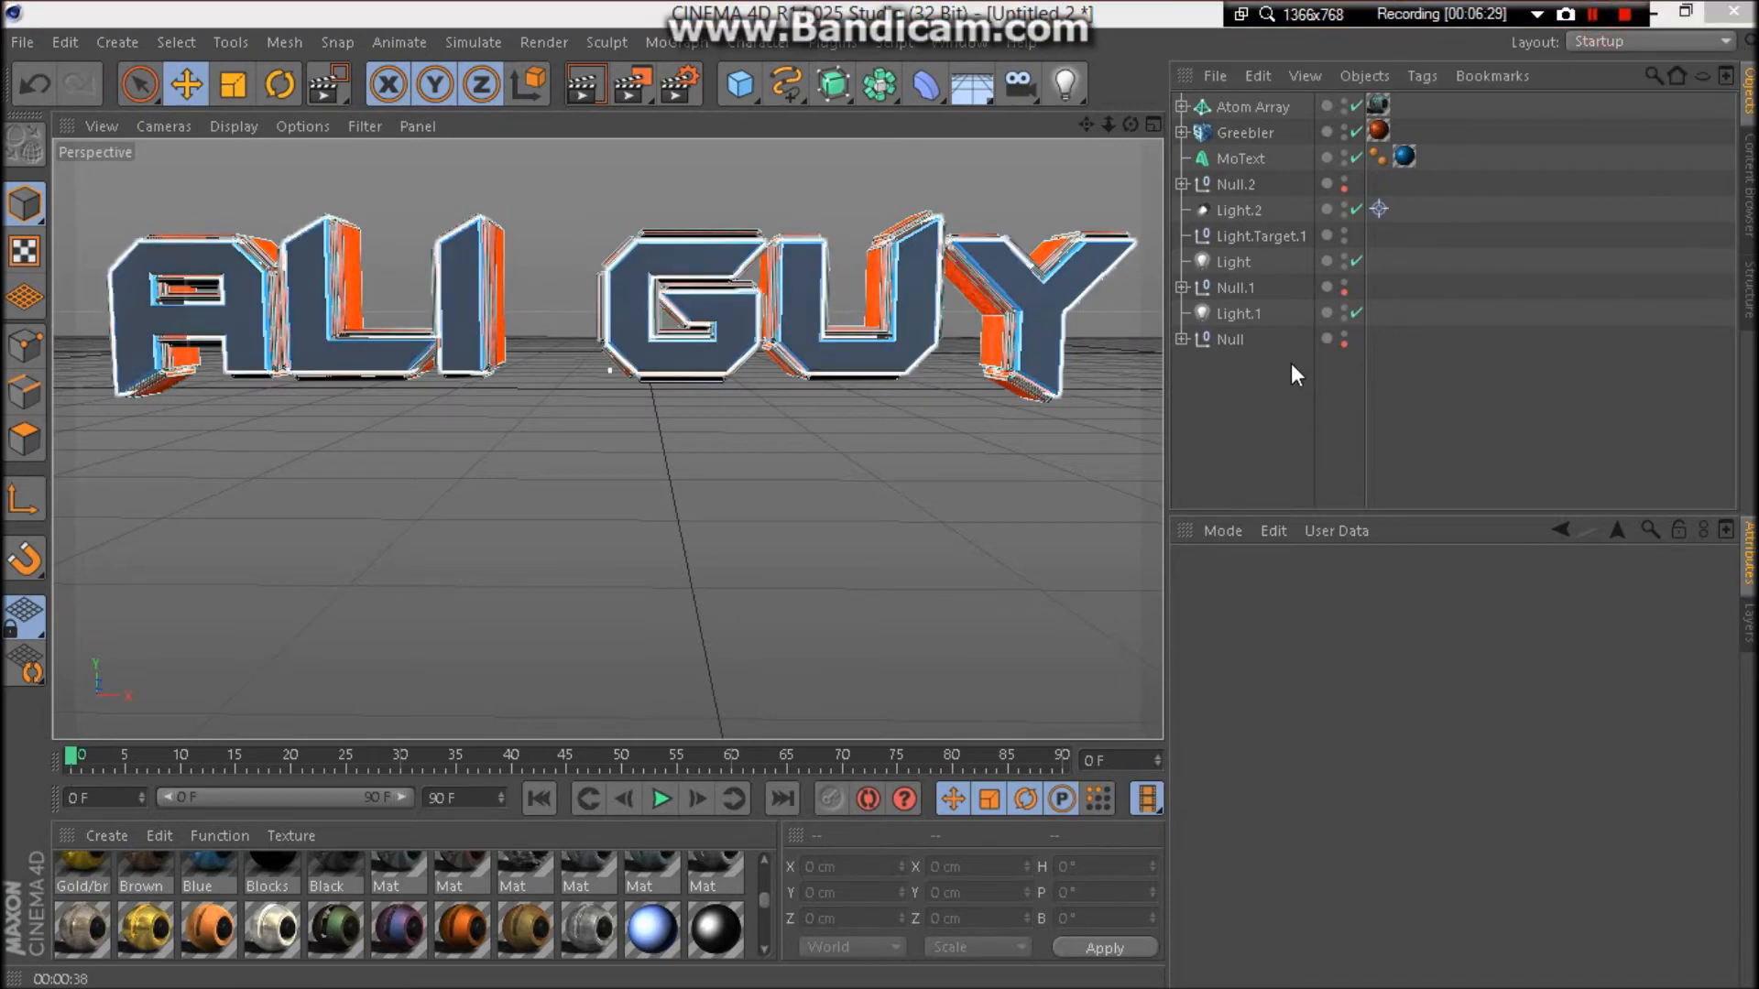
left_click(1287, 374)
Set the Greebler's base height to a minimum of 1 cm and a maximum of 11 cm.
left_click(1245, 136)
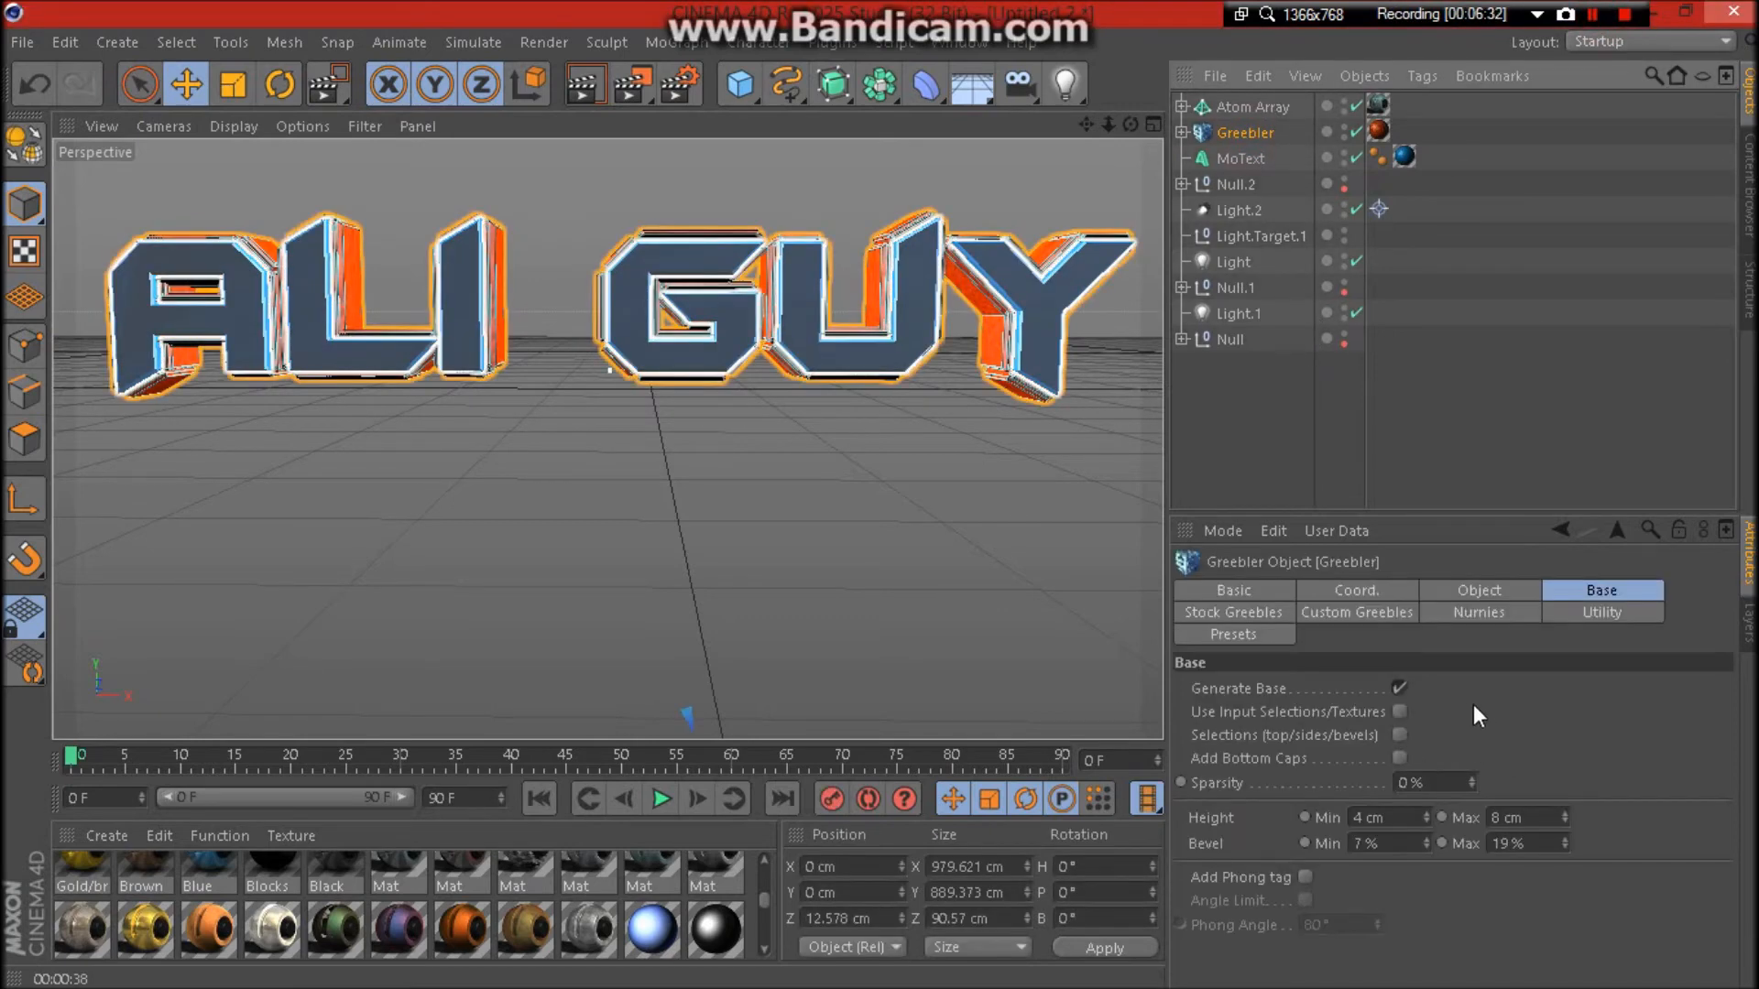
left_click(1426, 821)
left_click(1426, 821)
left_click(1426, 822)
left_click(1564, 813)
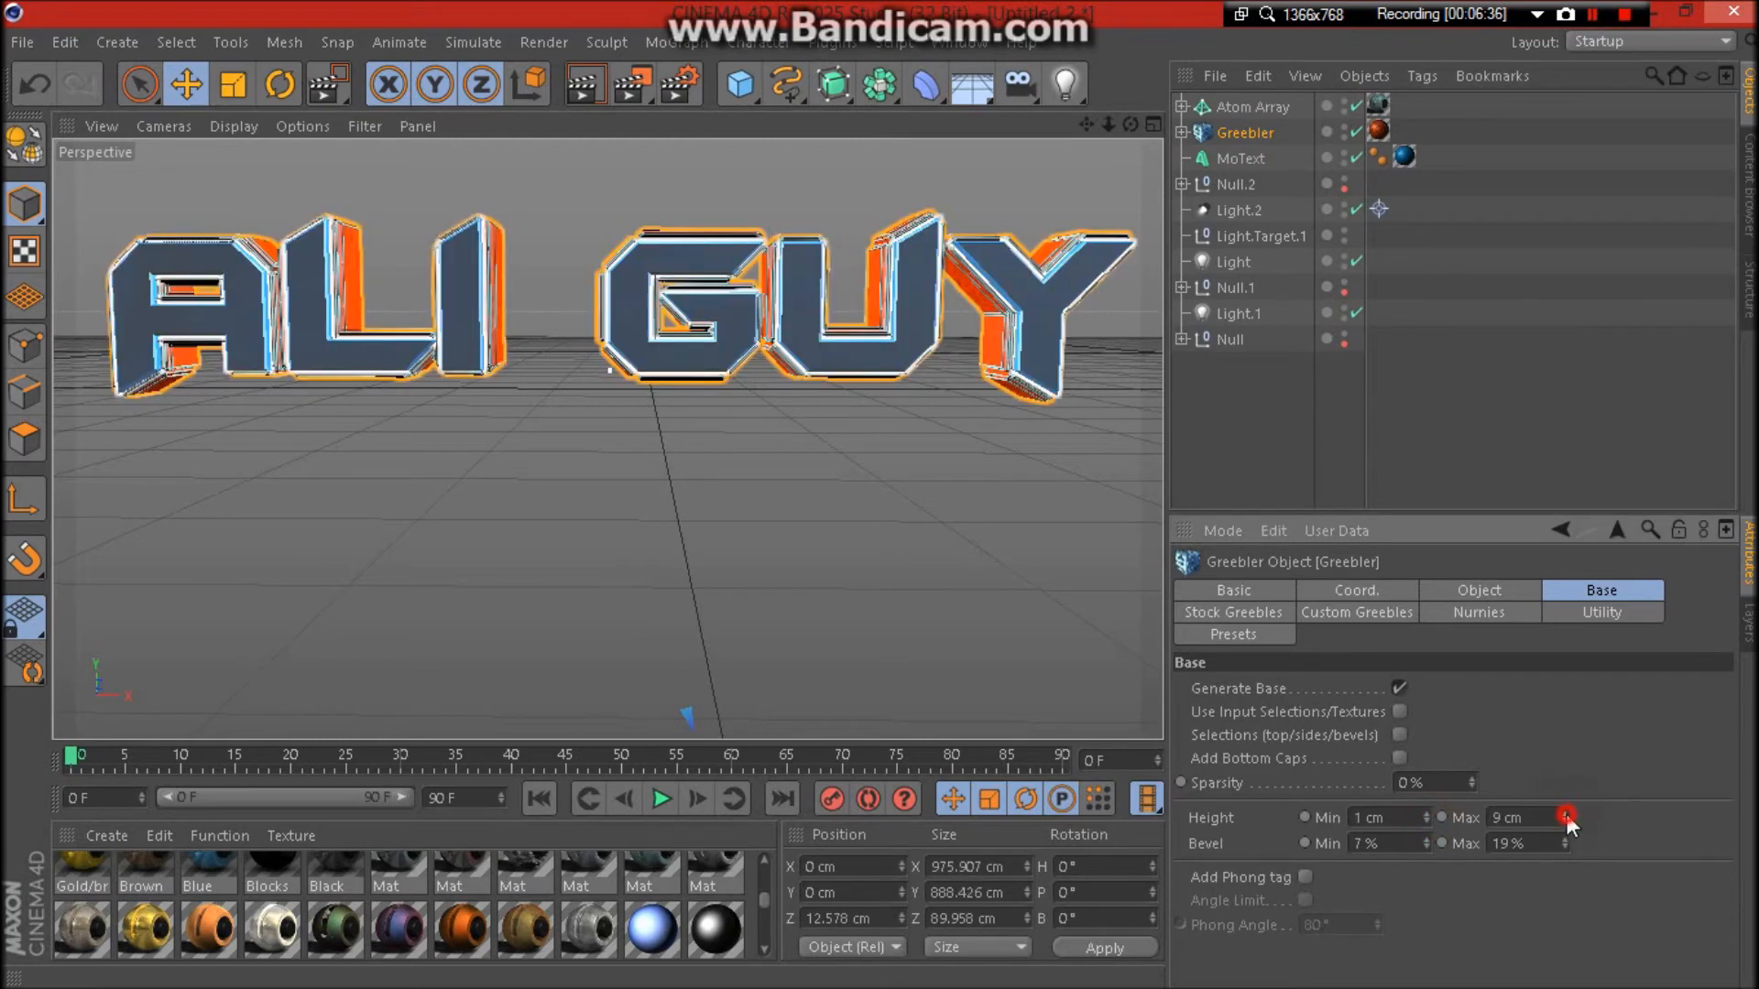
left_click(1564, 813)
left_click(1564, 813)
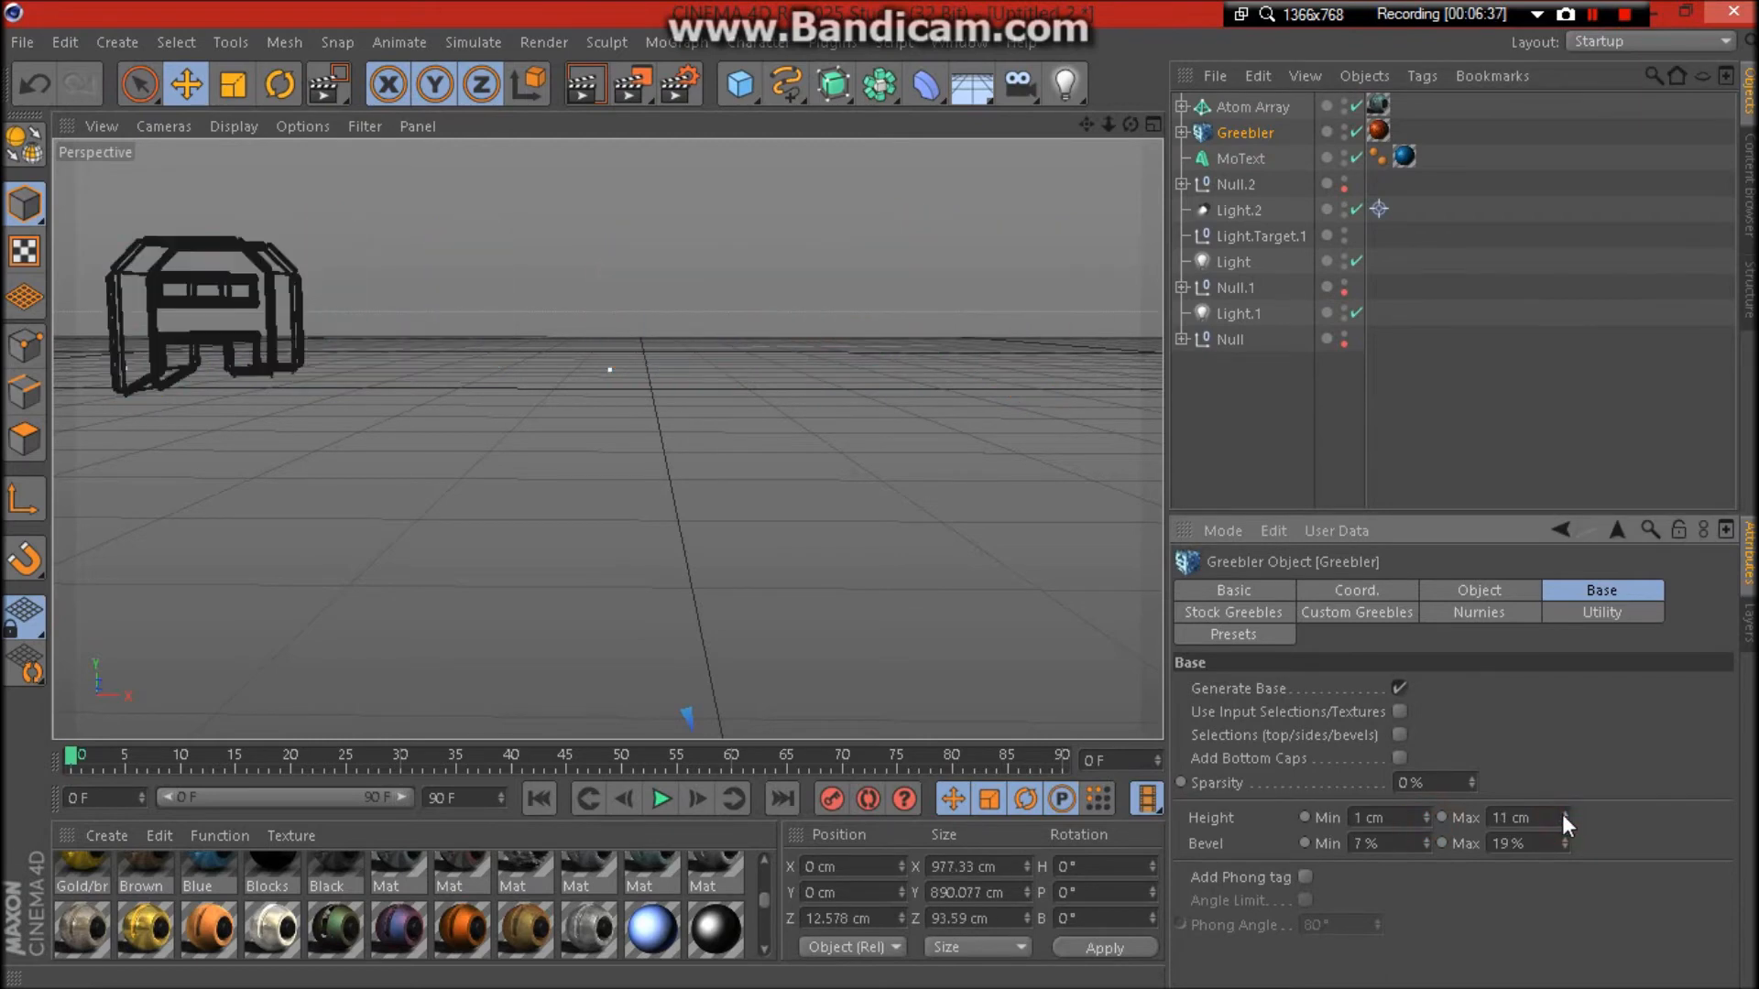
Set the Greebler's base bevel to a minimum of 11% and a maximum of 25%.
left_click(1426, 840)
left_click(1426, 841)
left_click(1426, 840)
left_click(1426, 840)
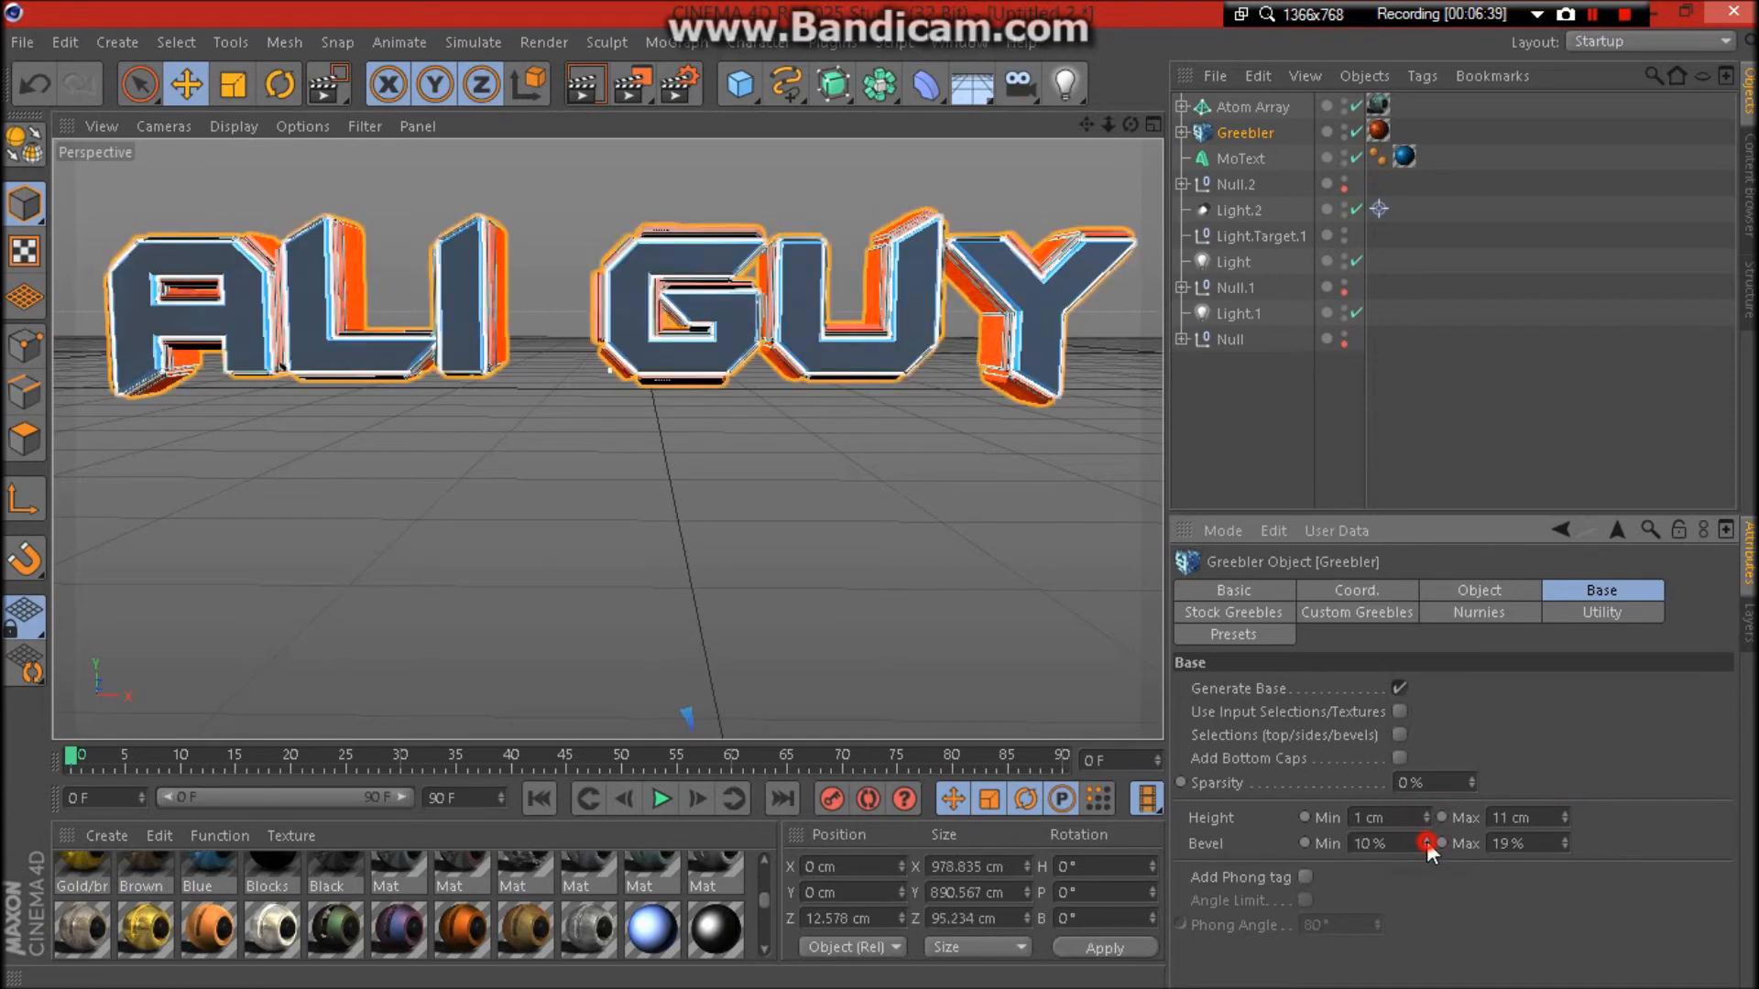
left_click(1564, 841)
left_click(1564, 840)
left_click(1564, 841)
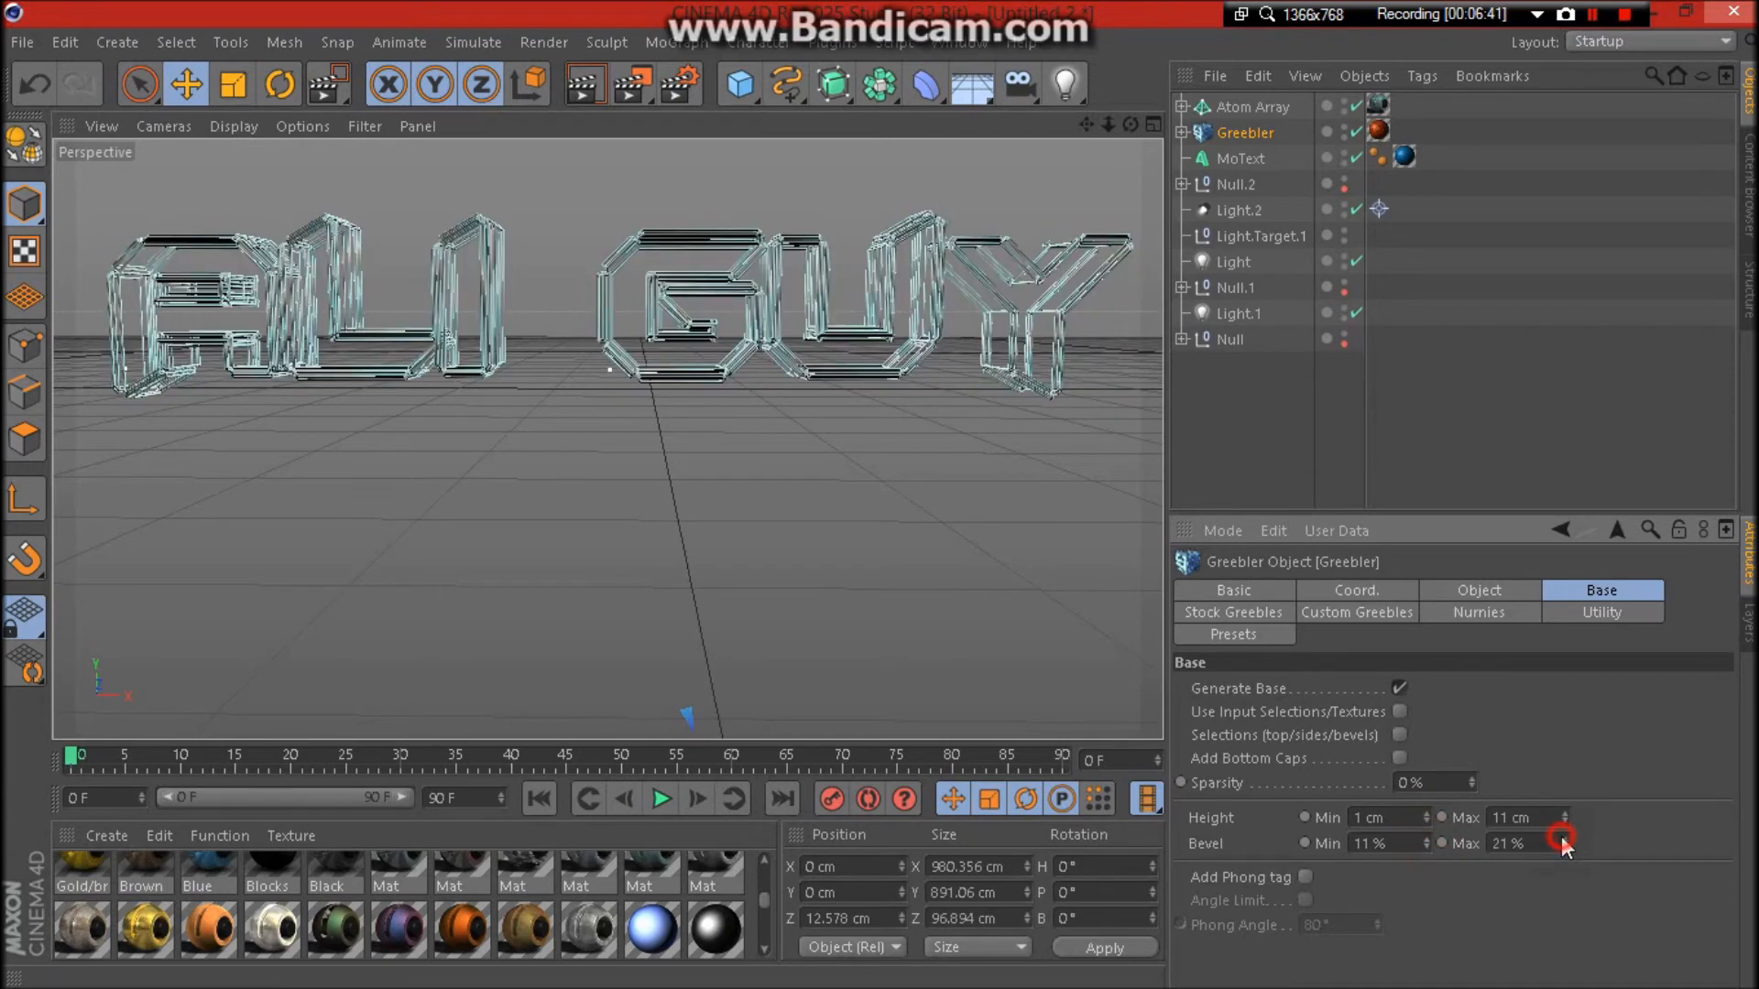
left_click(1563, 841)
left_click(1562, 839)
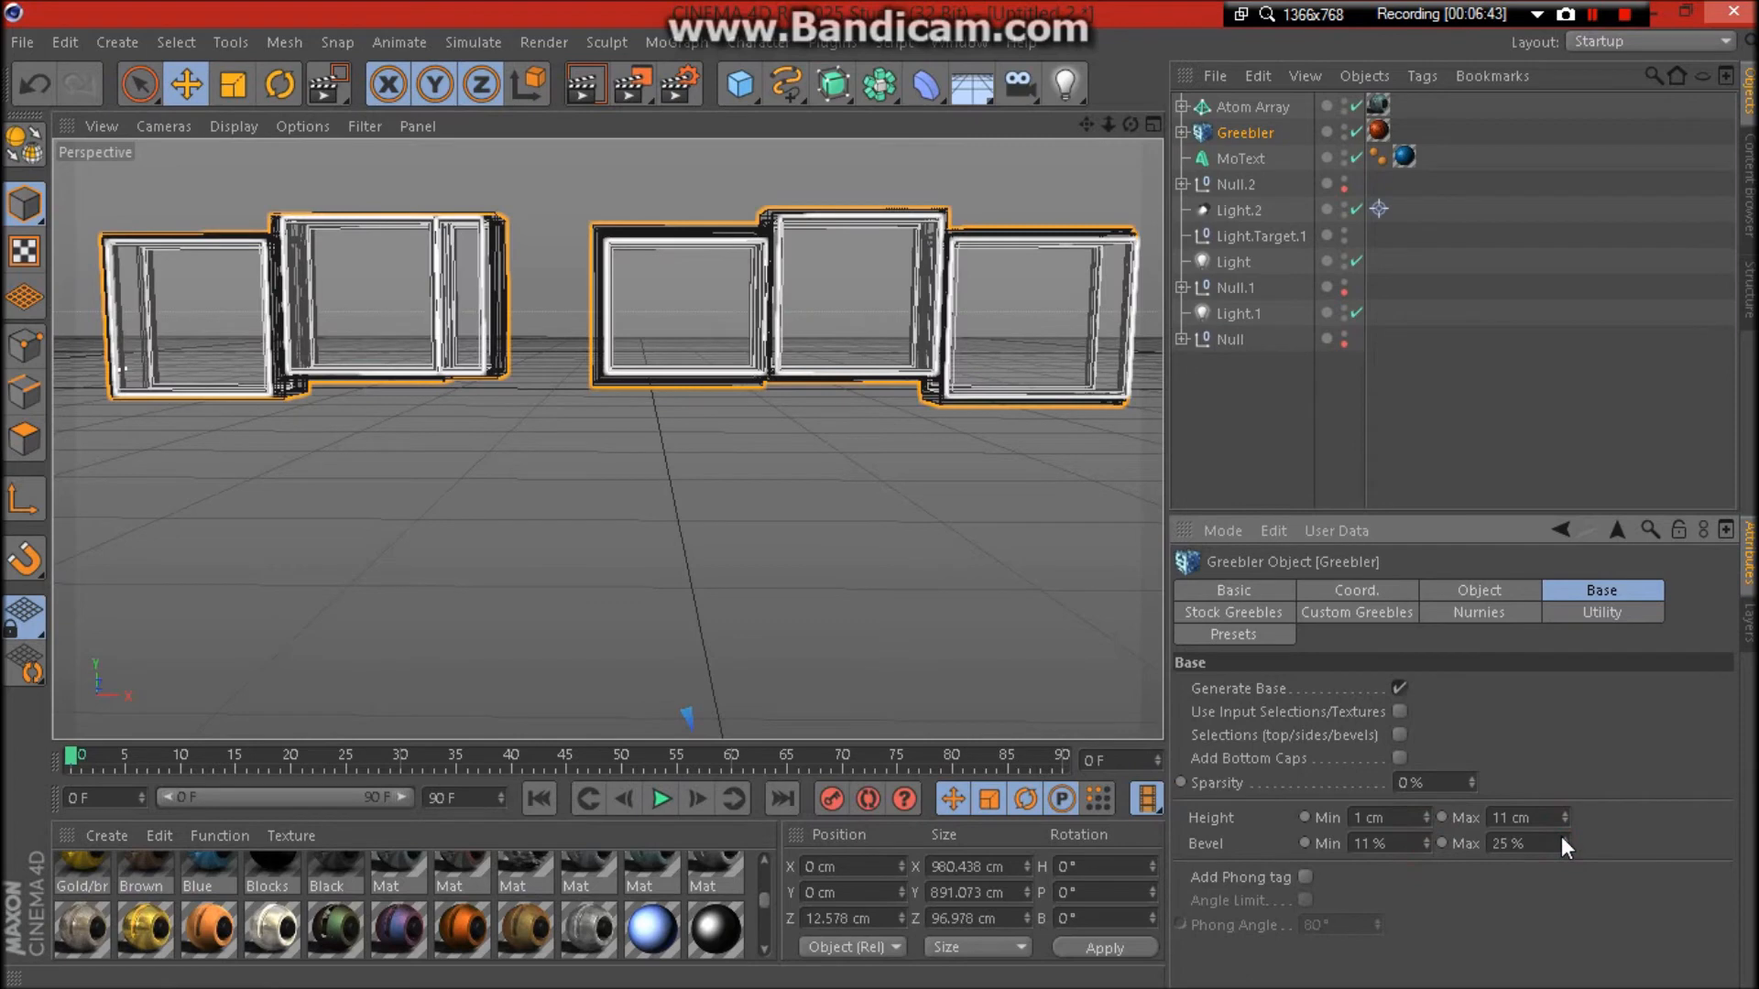
Duplicate the updated Greebler object.
left_click(1291, 448)
left_click(1256, 106)
double_click(1248, 132)
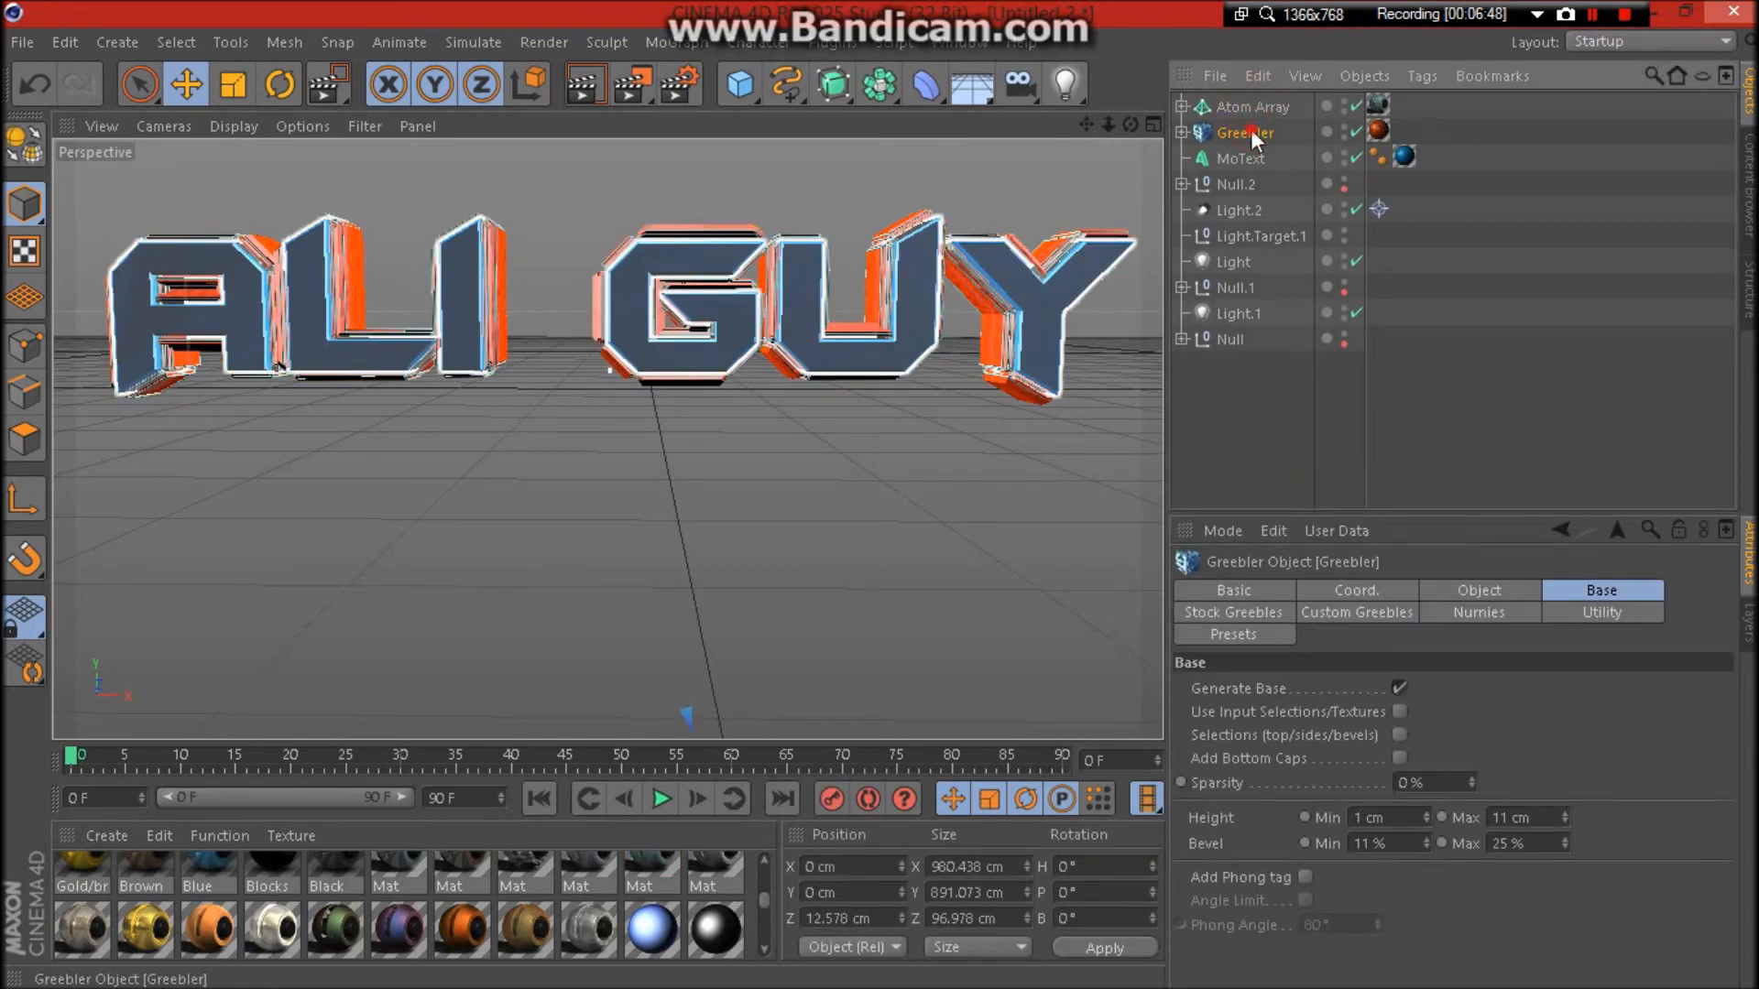
left_click(1218, 416)
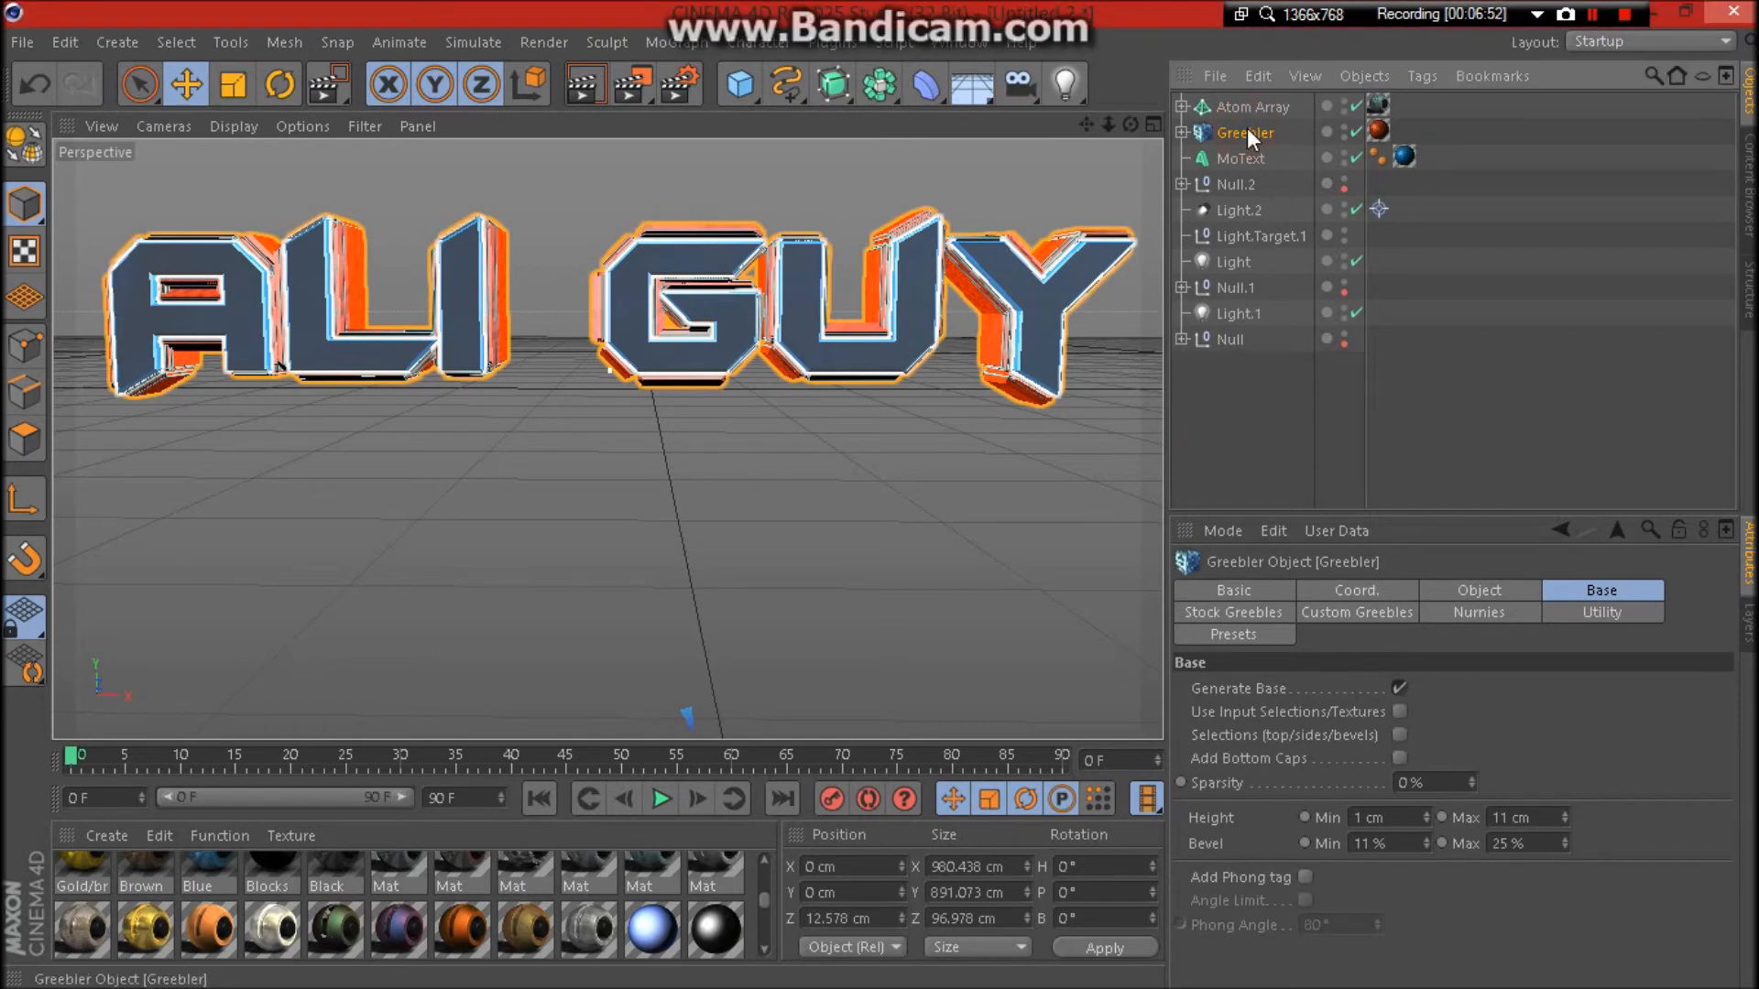
key("ctrl+c")
key("ctrl+v")
Replace the old Greebler inside the Atom Array with the new duplicate, then collapse the hierarchy and clear the selection.
left_click(1198, 129)
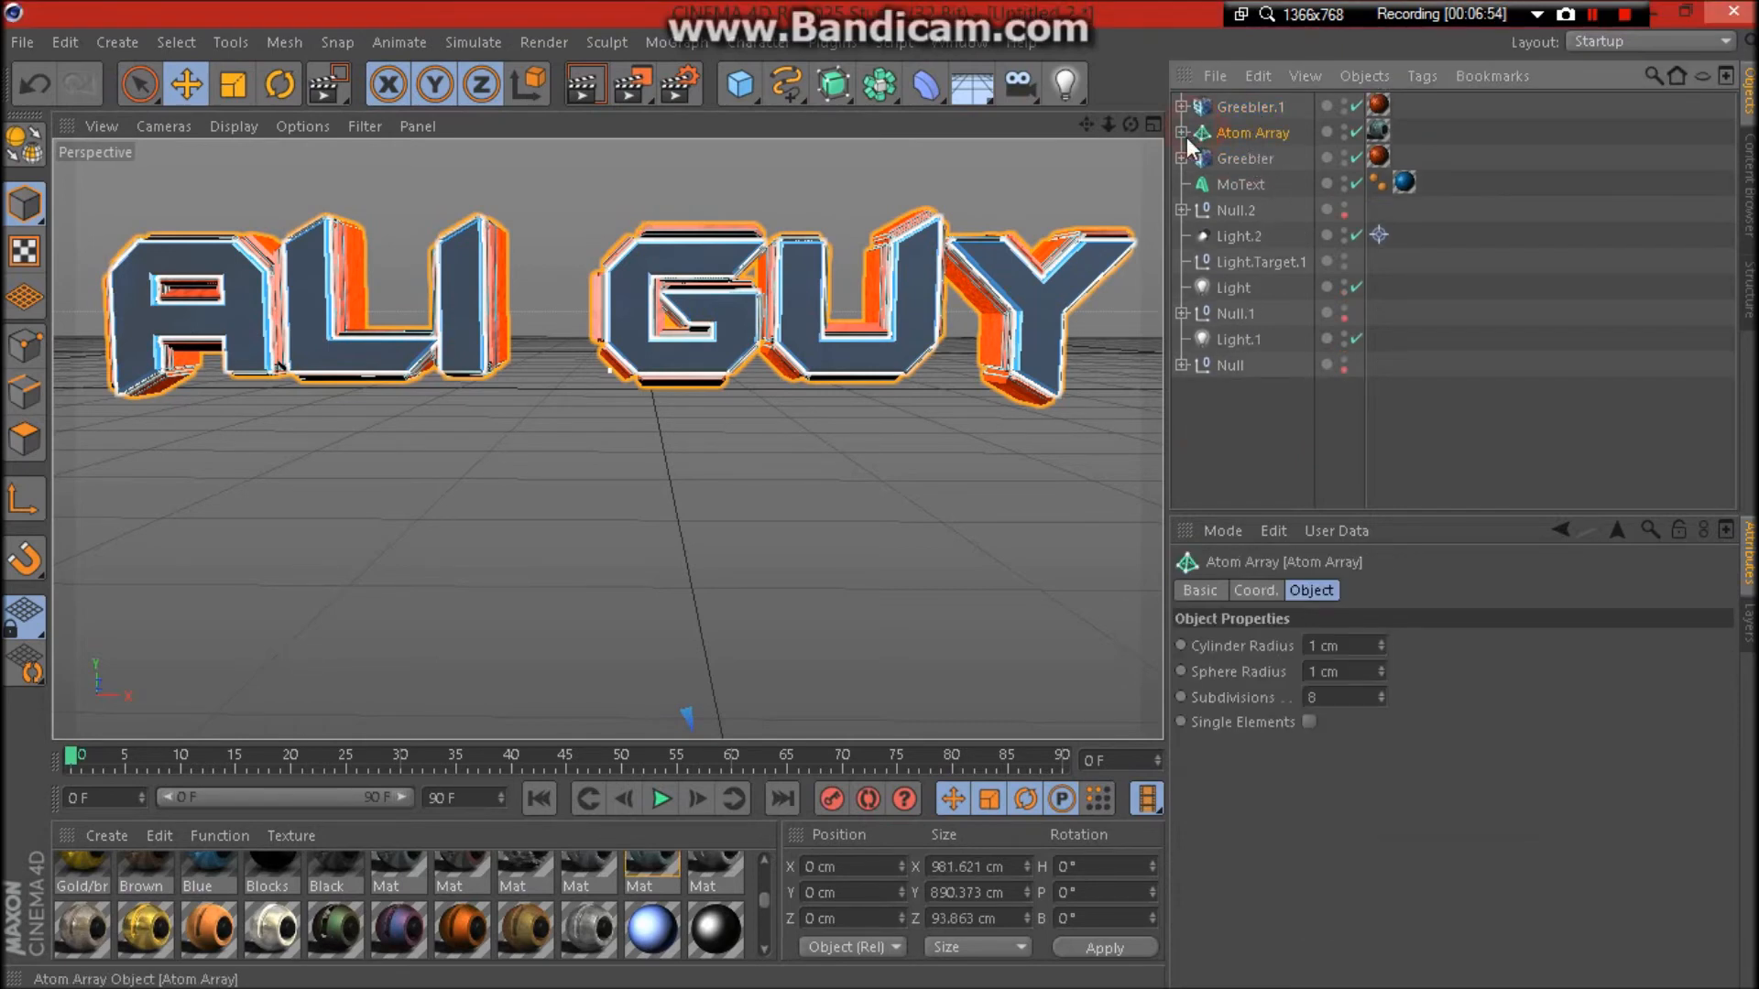
left_click(1182, 133)
left_click(1216, 161)
key("Delete")
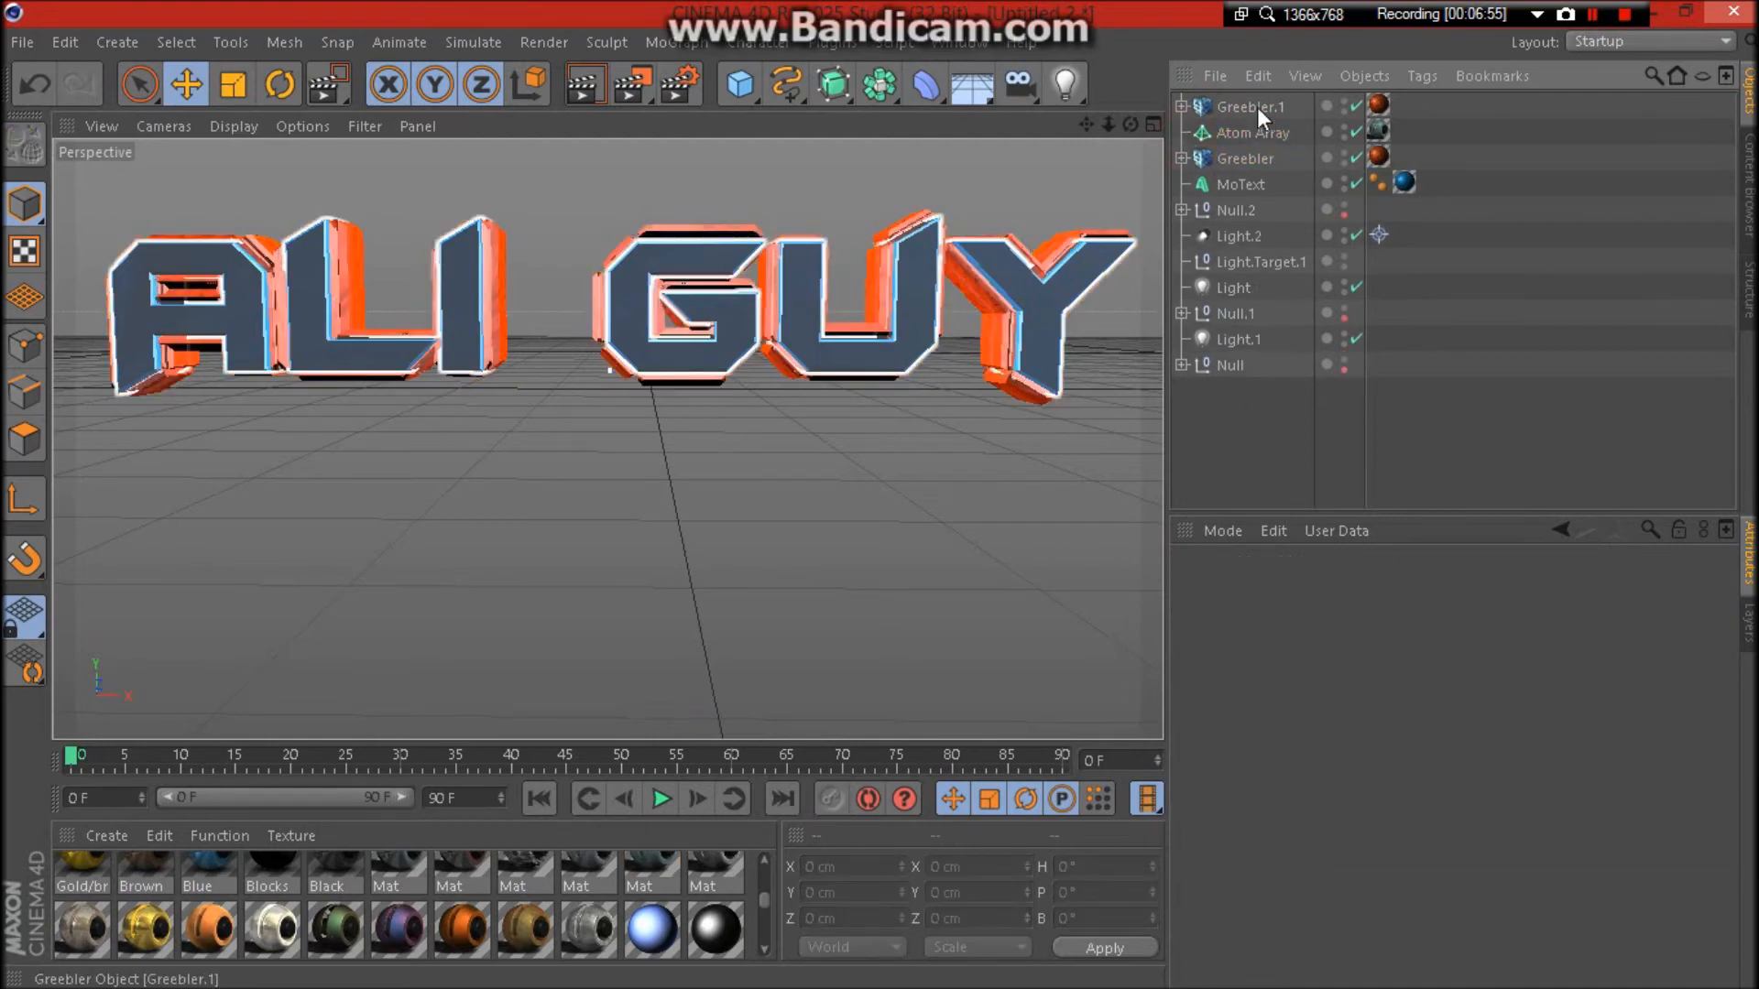
left_click_drag(1261, 134, 1261, 133)
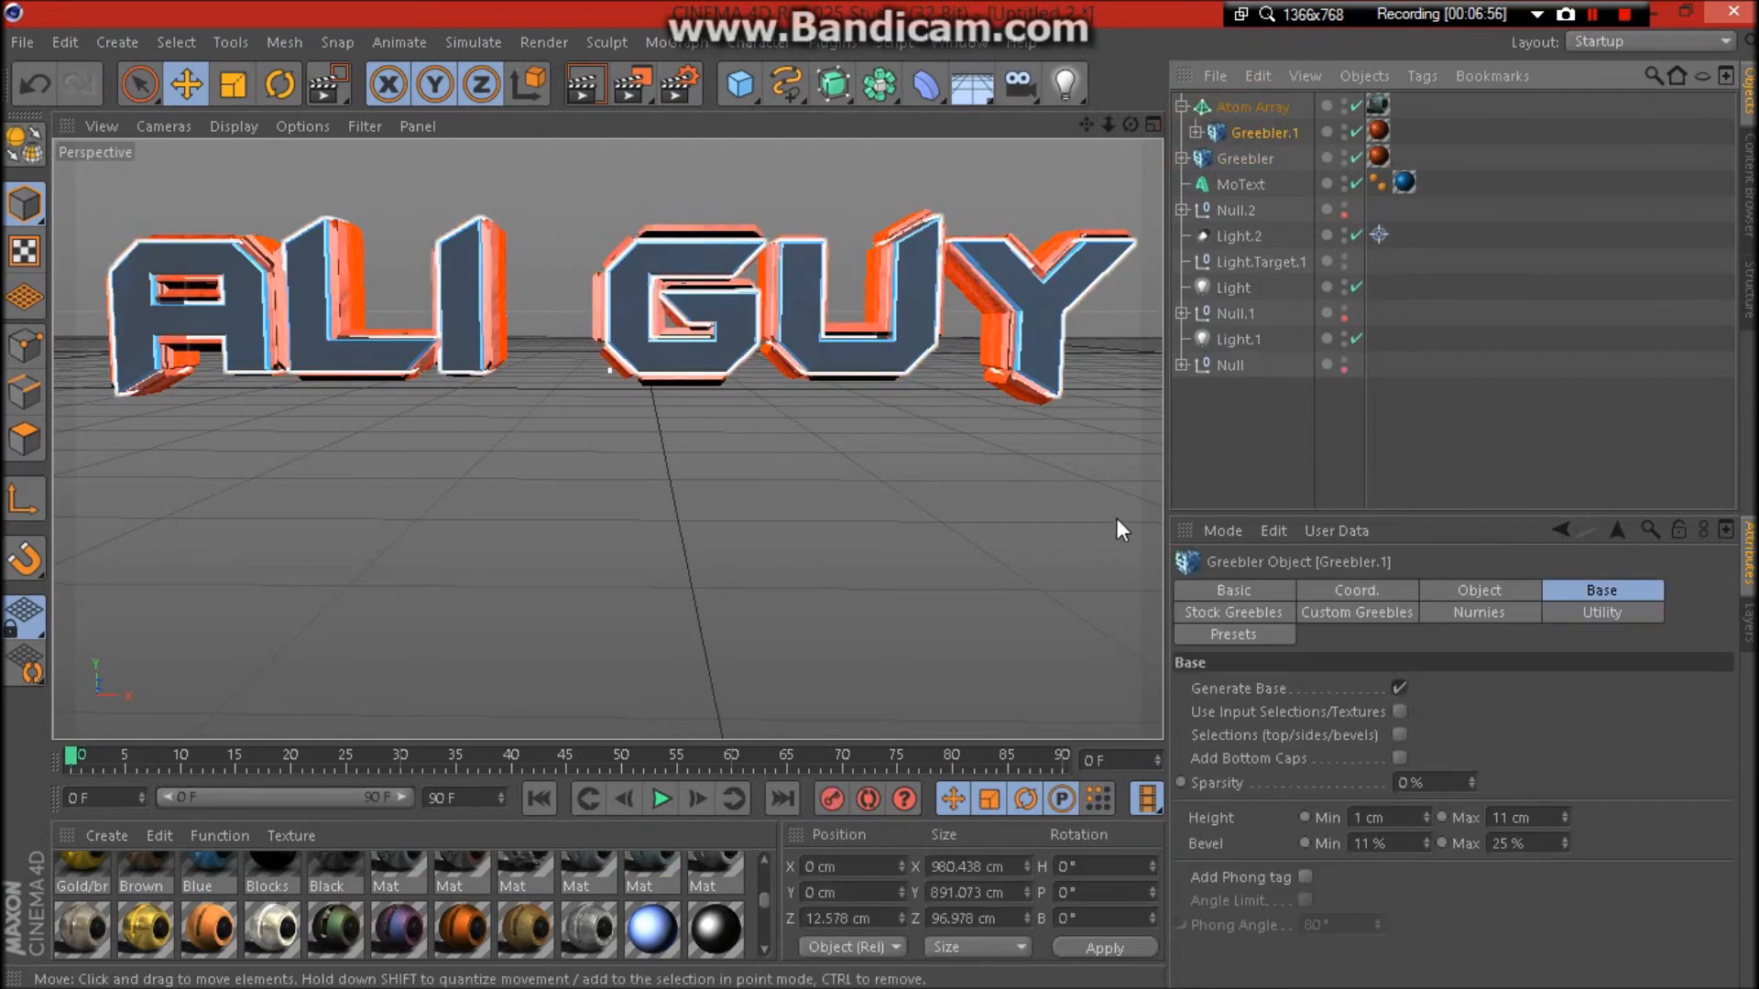
left_click(1196, 109)
left_click(1237, 443)
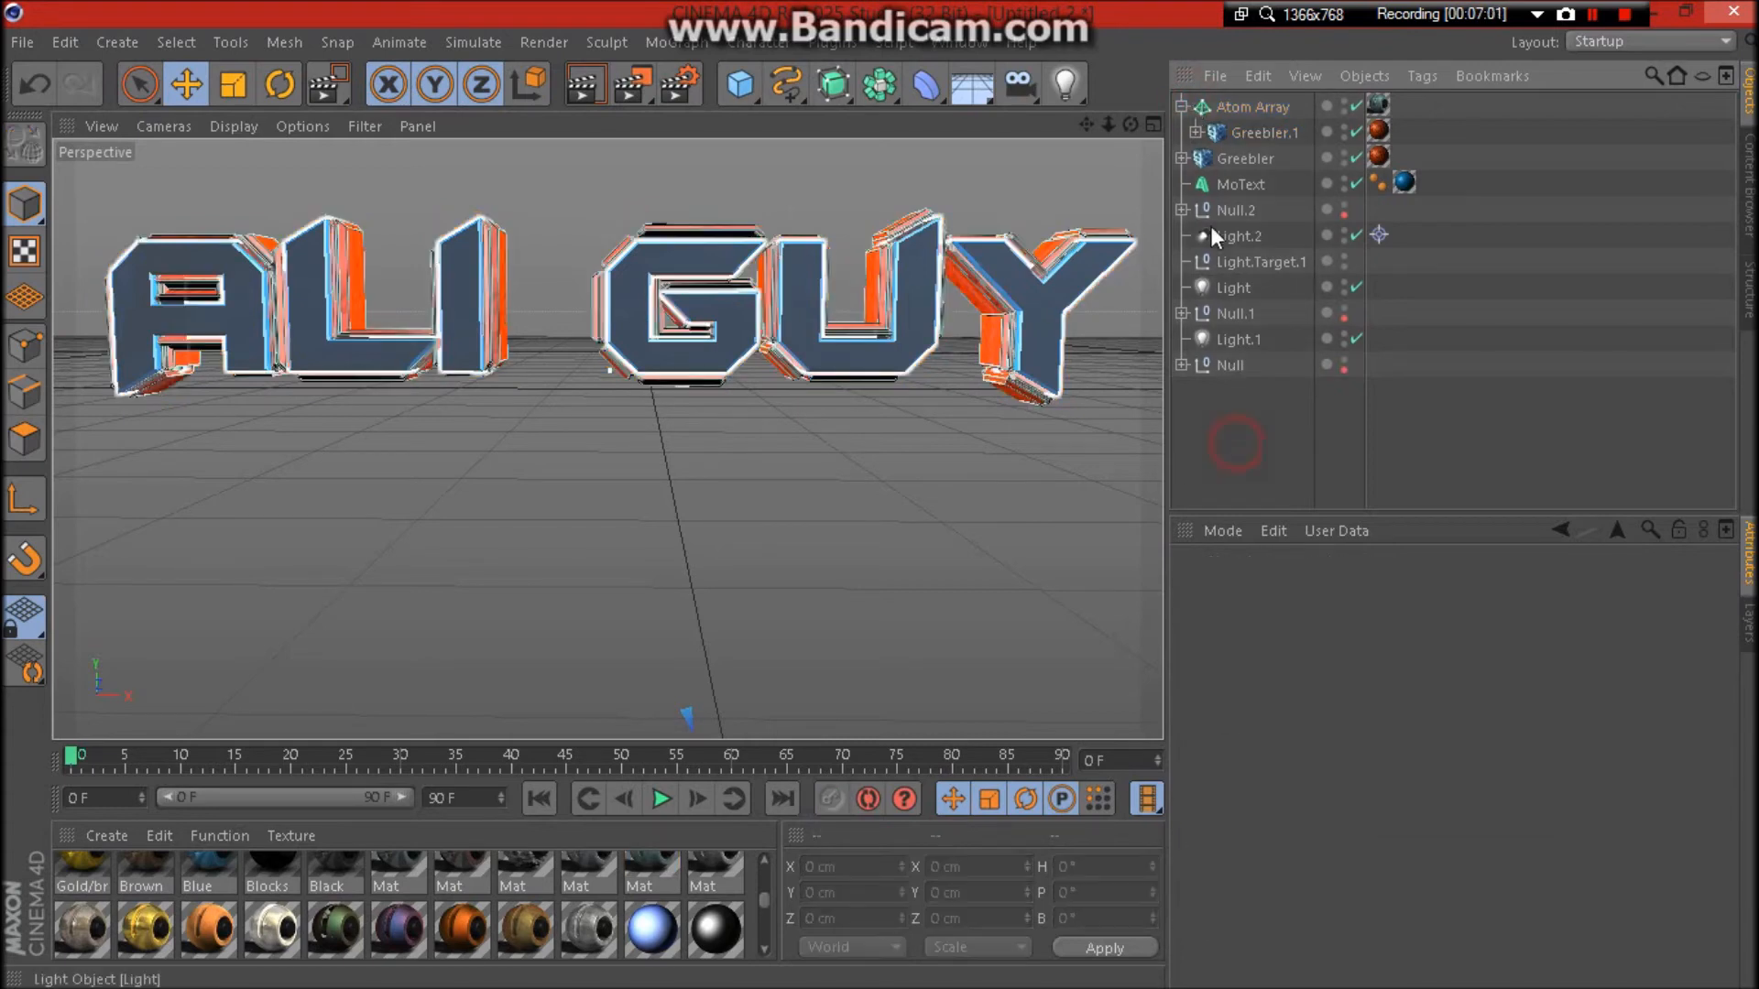
left_click(1182, 107)
left_click(1259, 422)
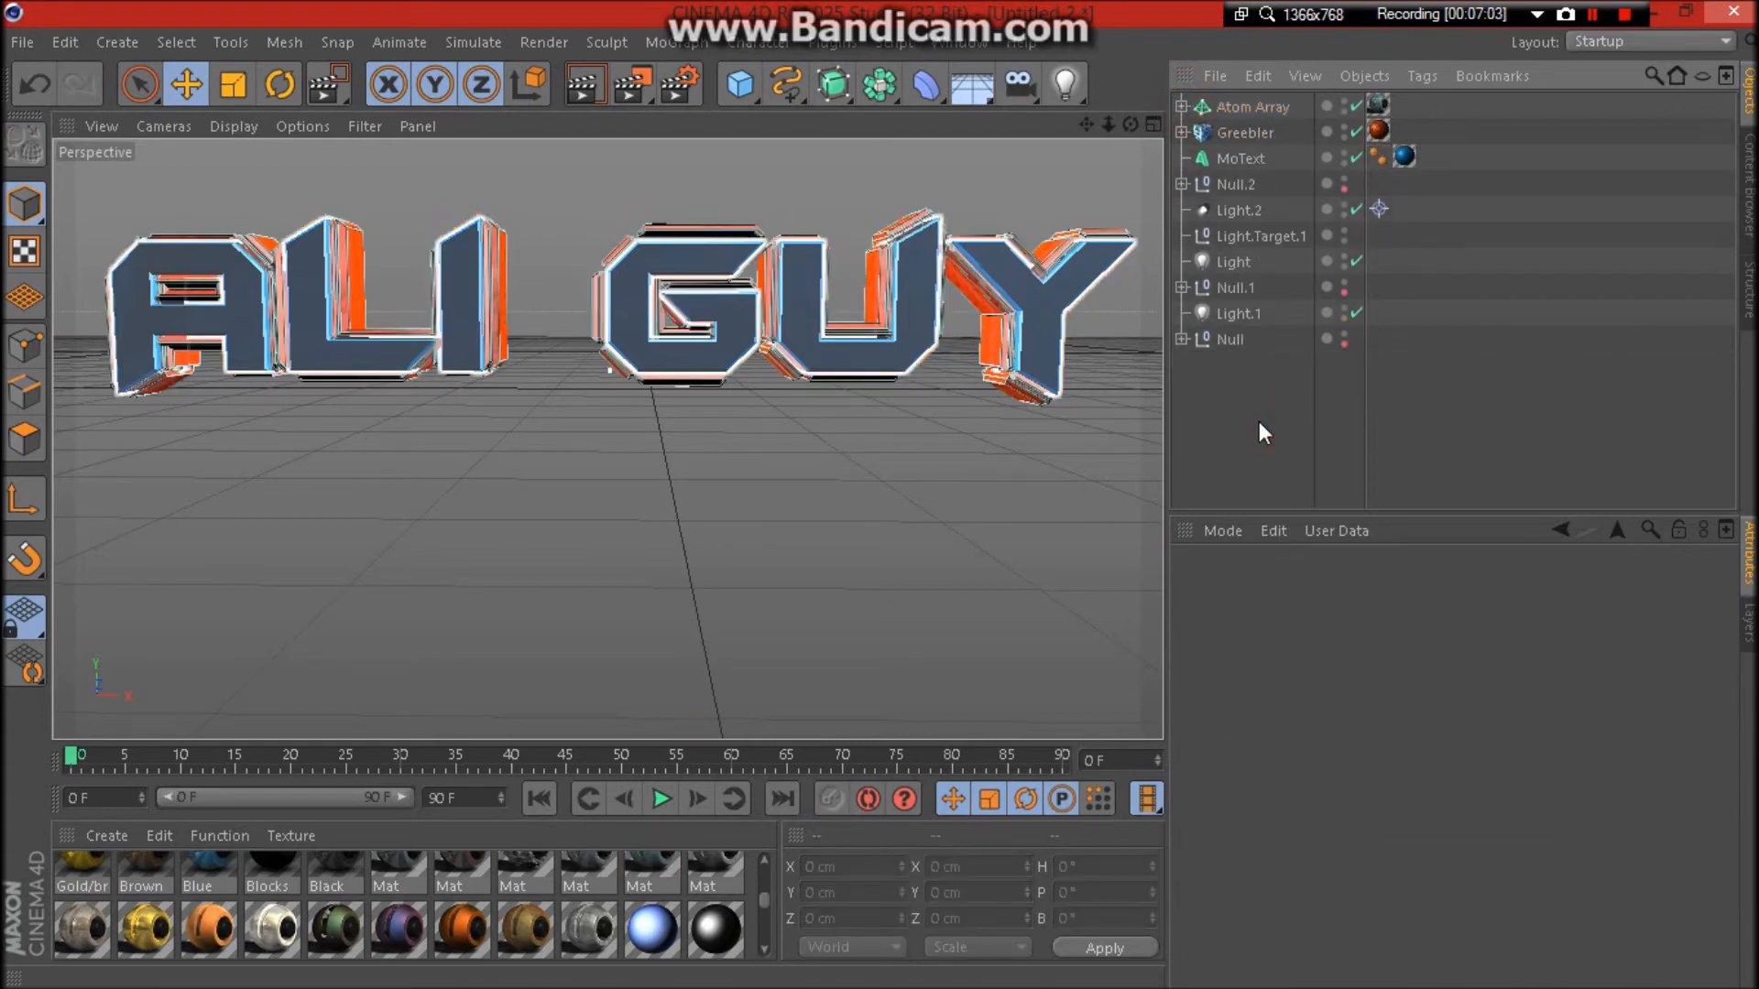
Duplicate the MoText object together with its material tag.
left_click(1236, 163)
key("ctrl+c")
key("ctrl+v")
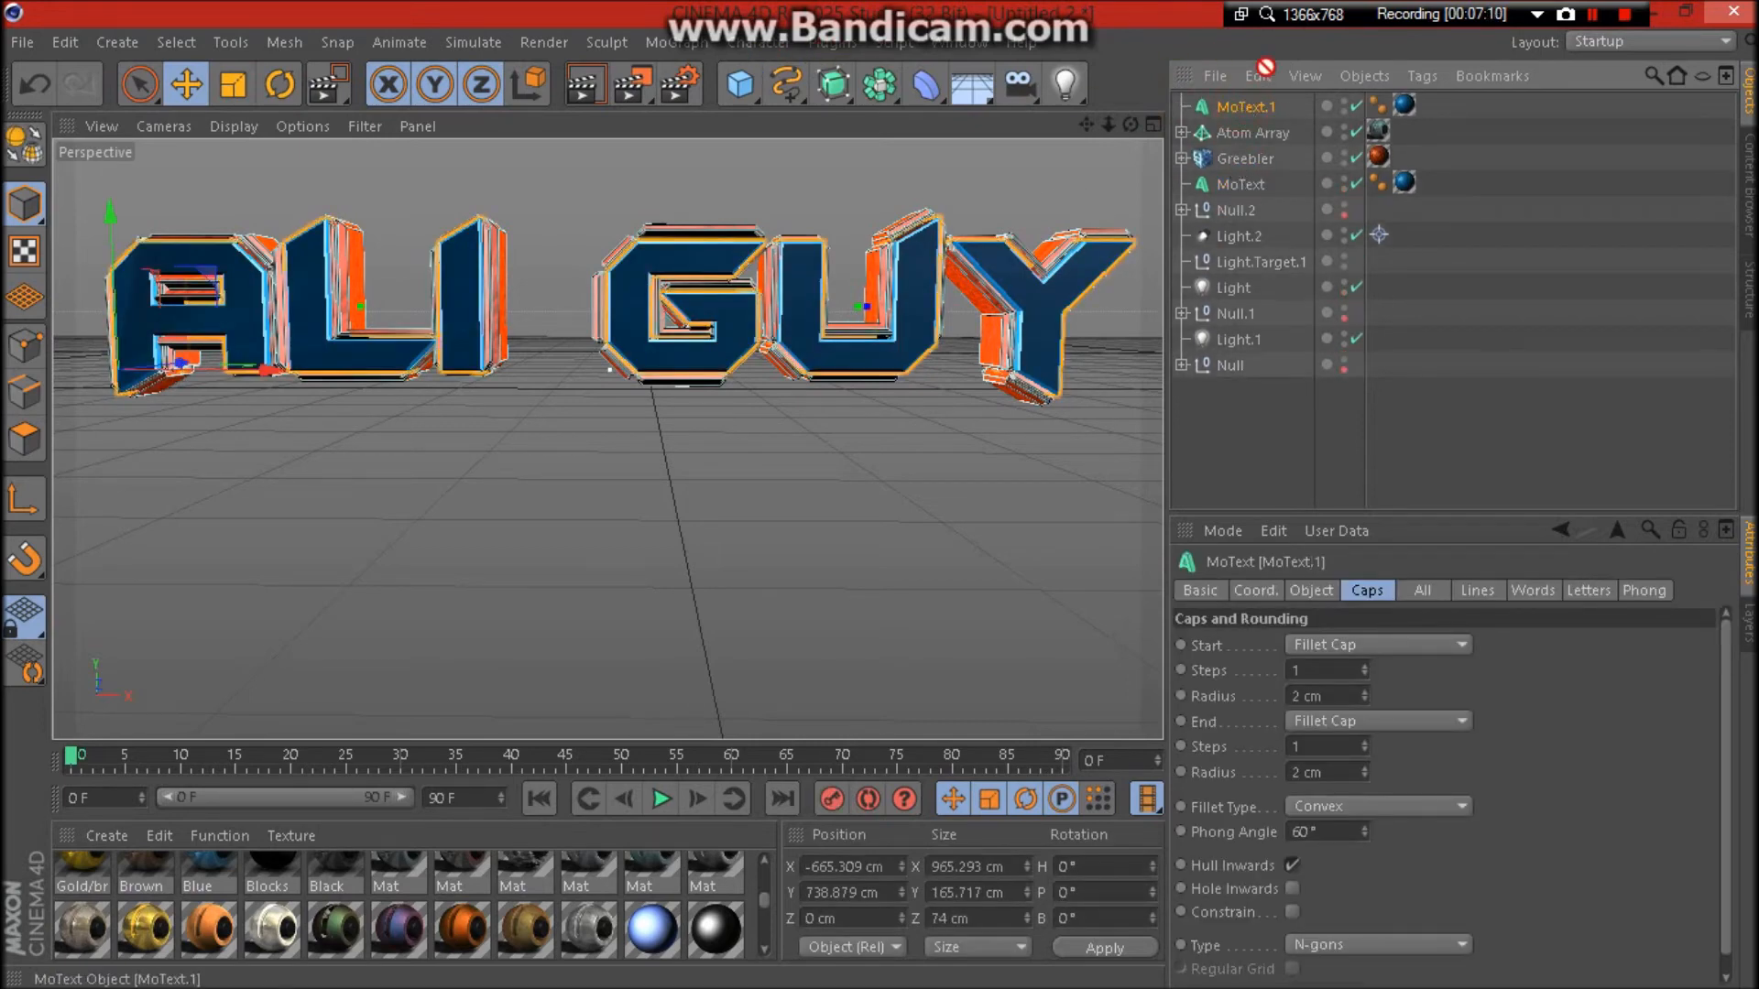
Break the MoText duplicate into 20 Voronoi pieces with the Thrausi plugin.
left_click(848, 47)
mouse_move(899, 167)
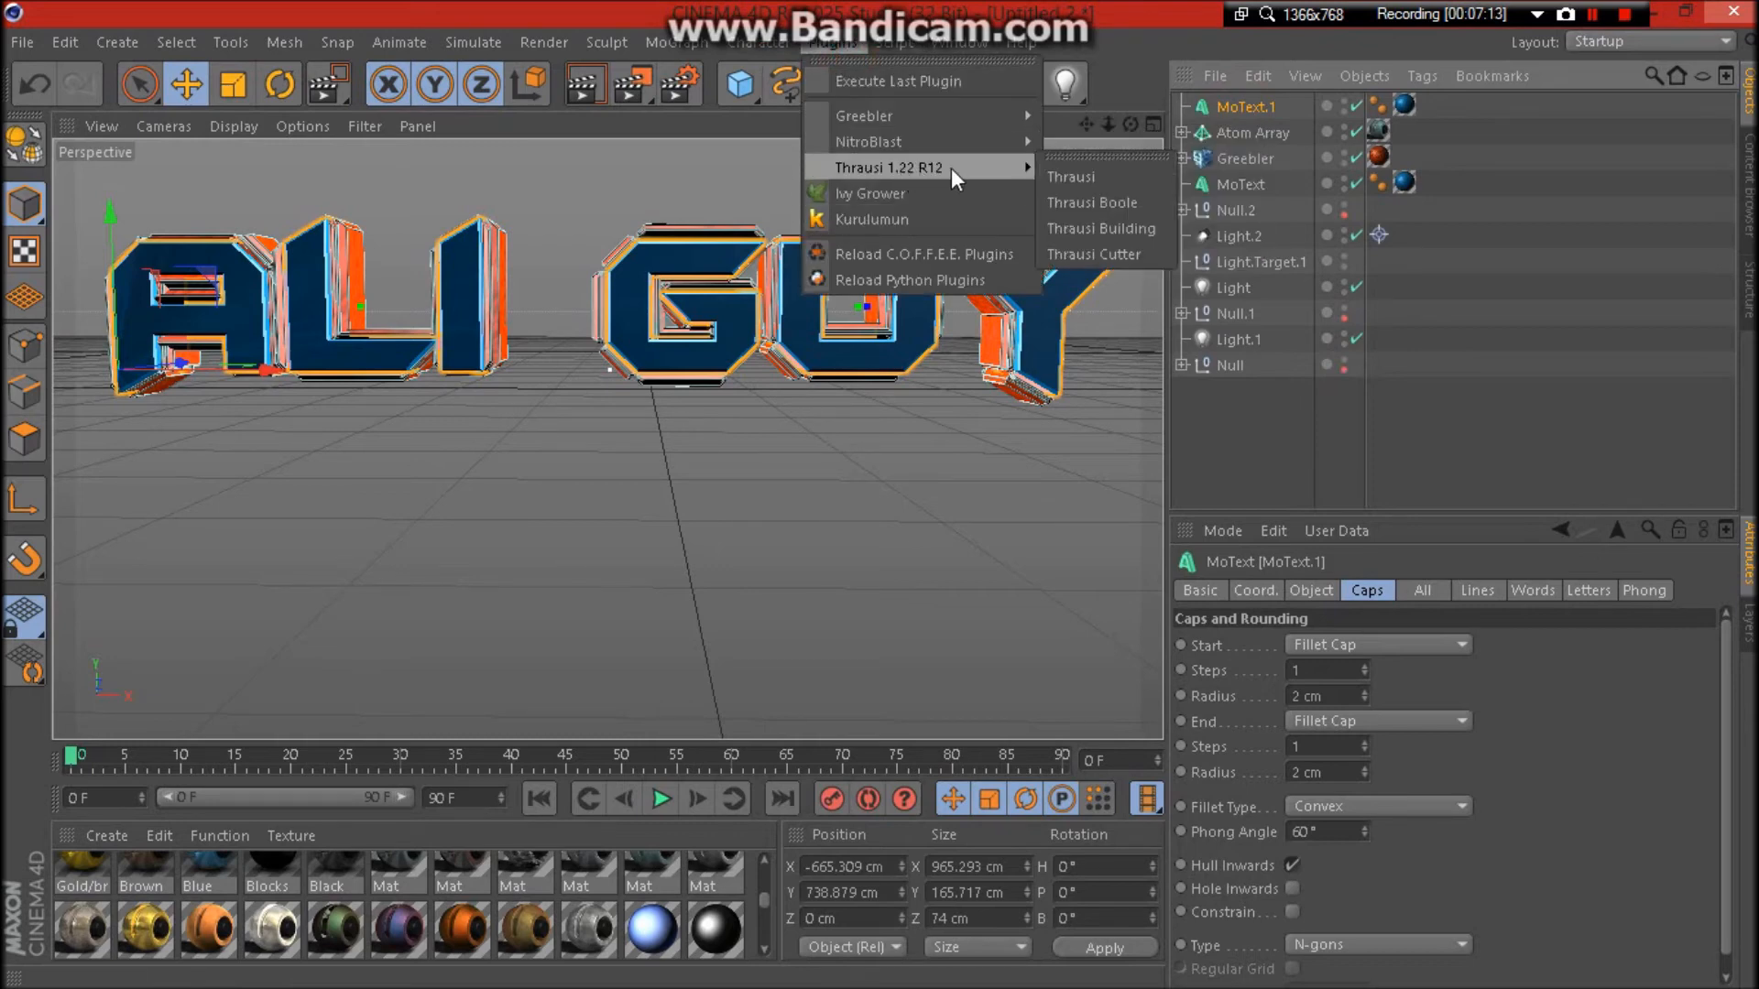
left_click(1044, 174)
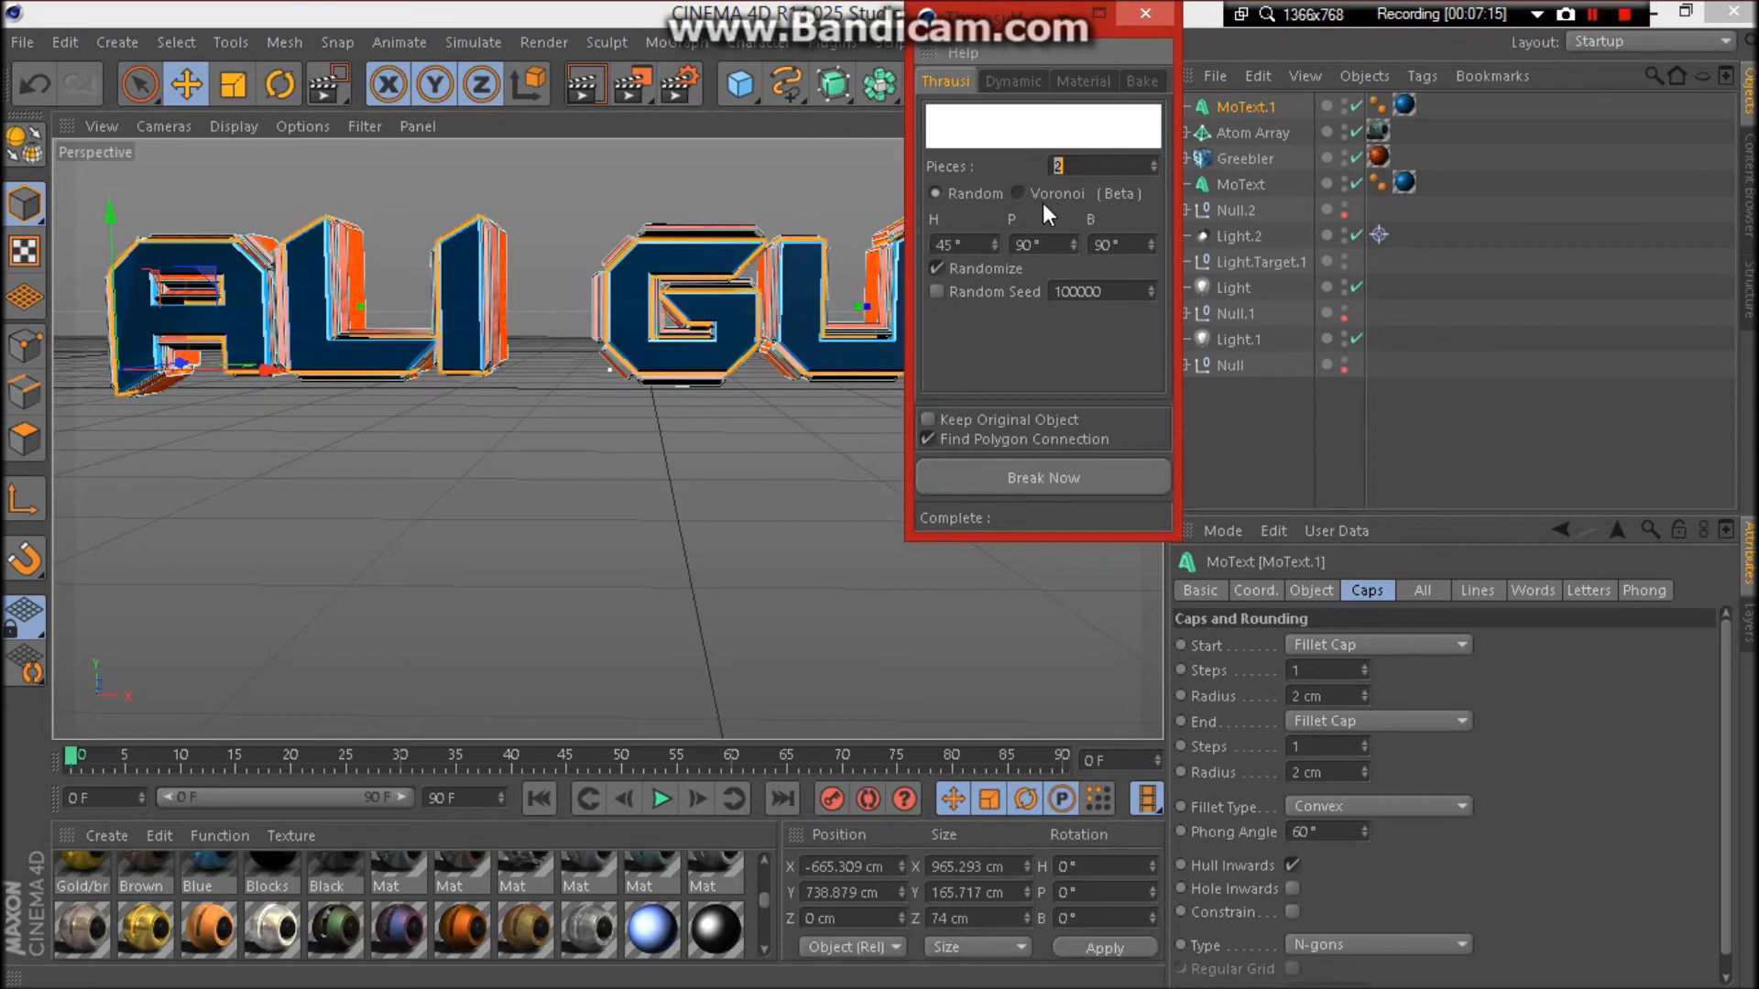
left_click(1017, 193)
double_click(1090, 166)
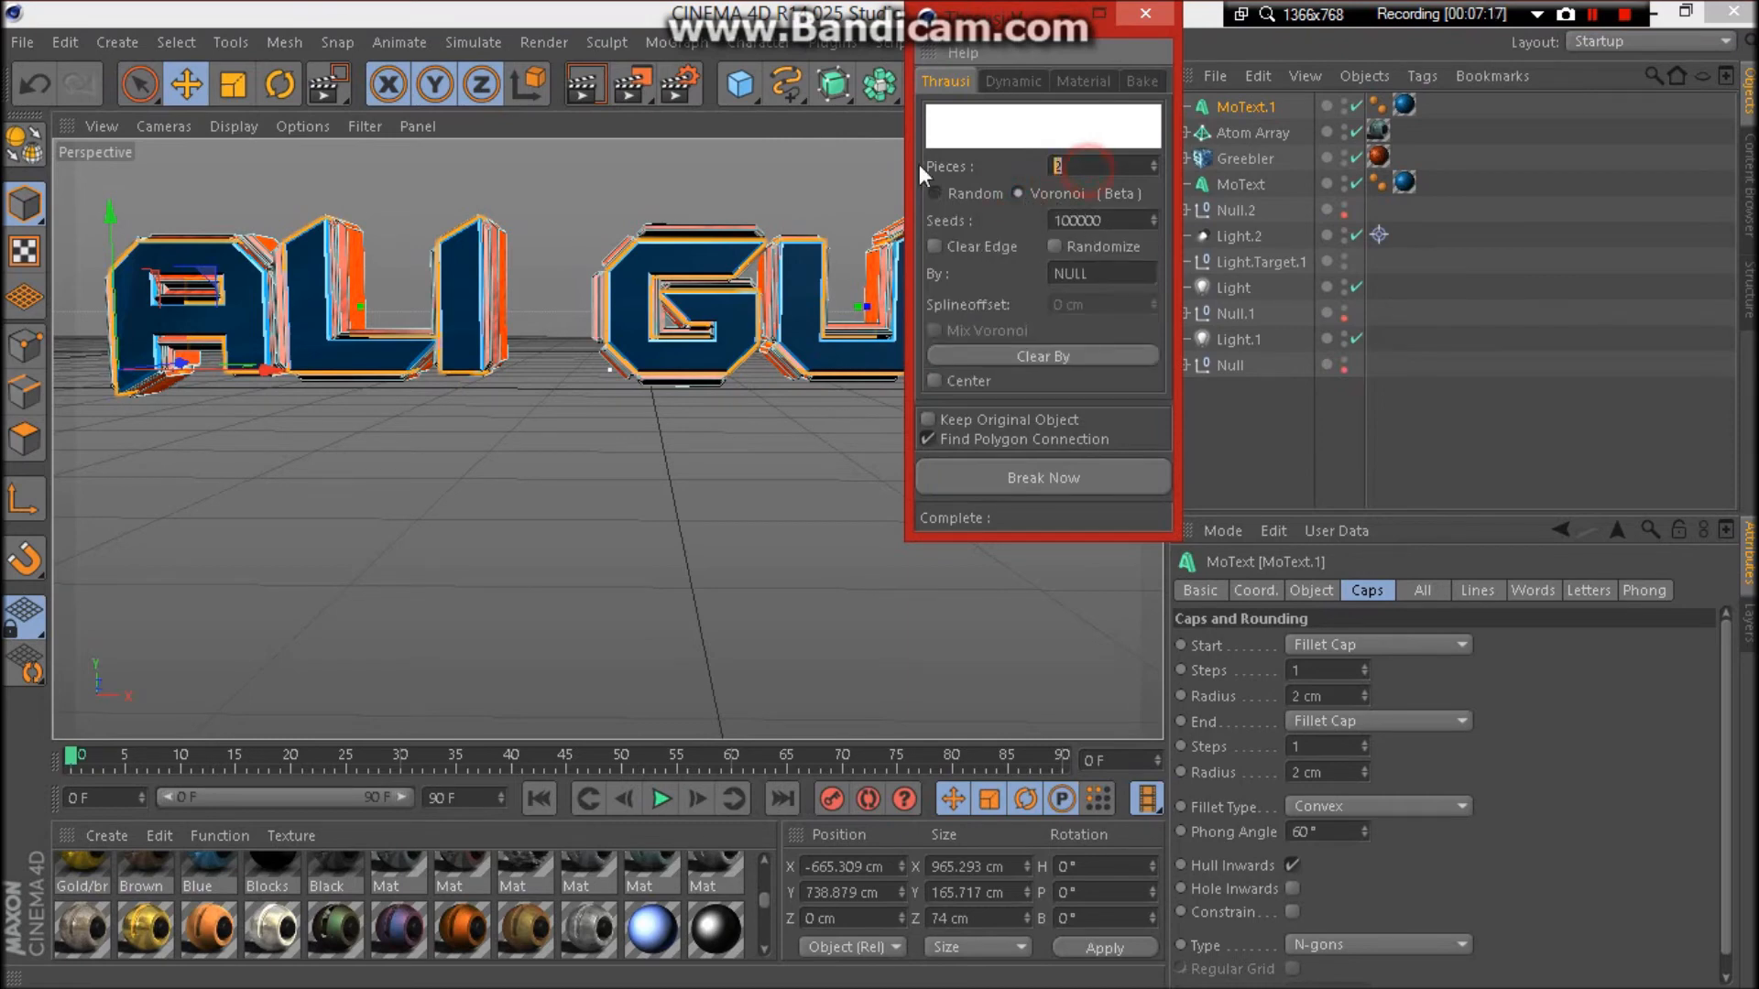
type("20")
left_click(1018, 480)
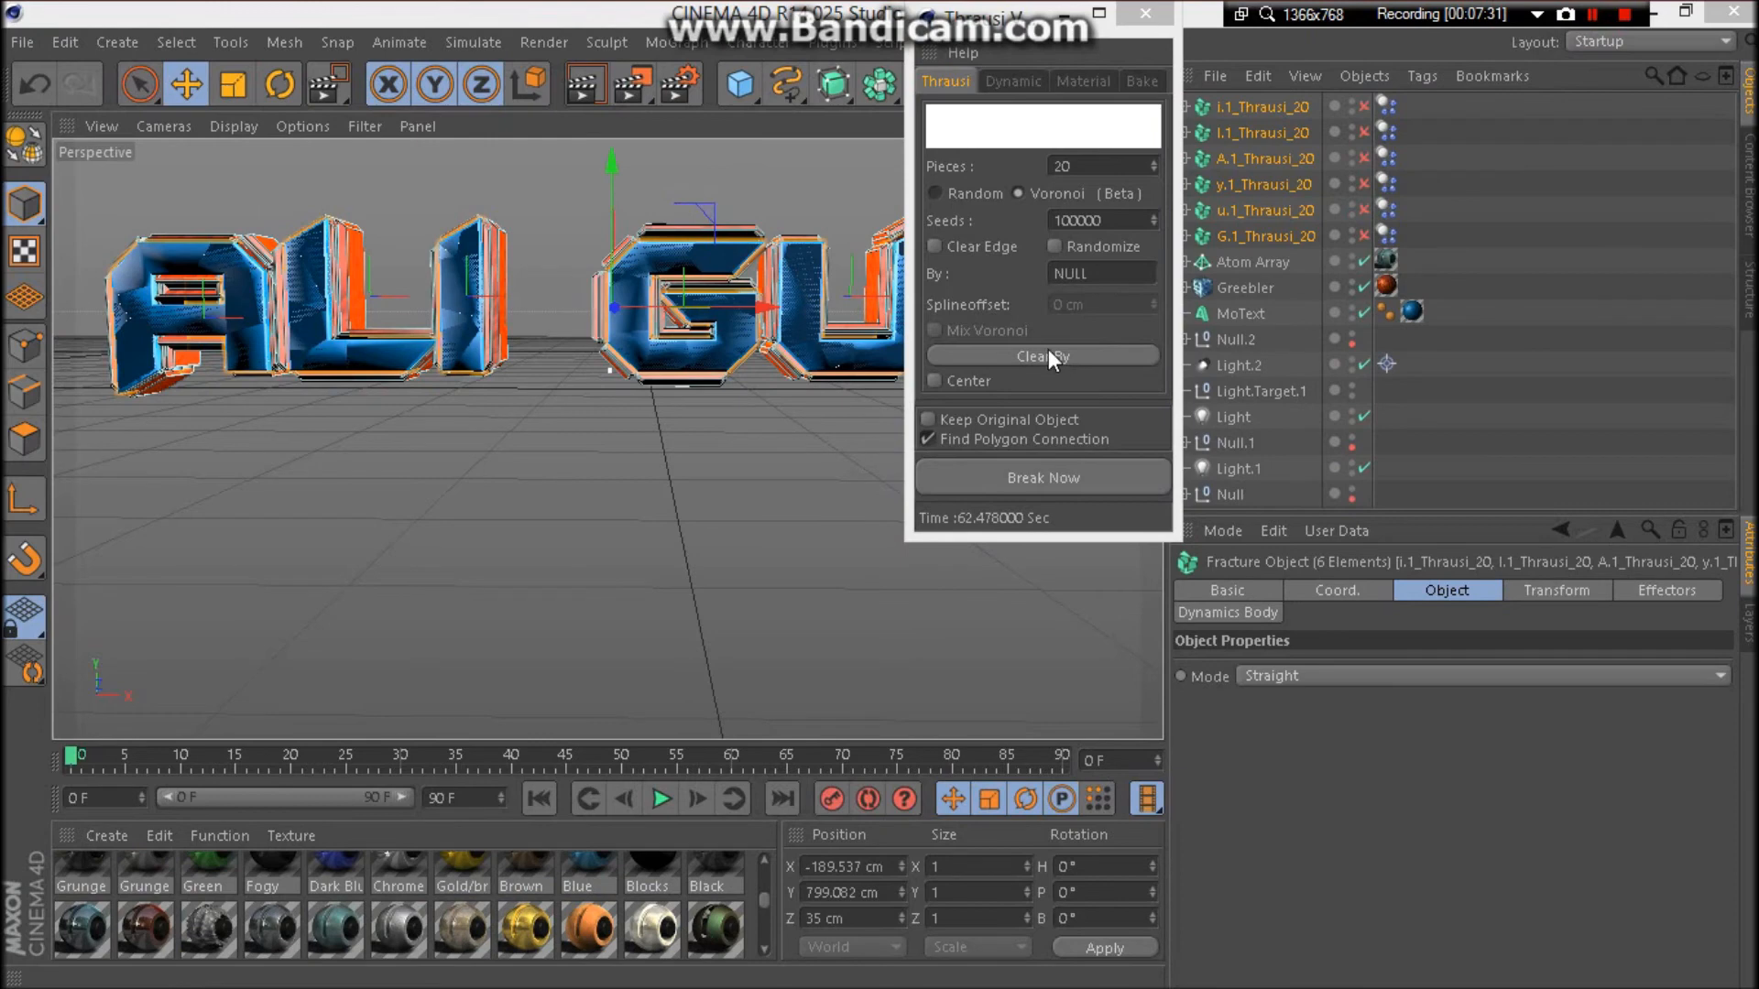
left_click(1144, 14)
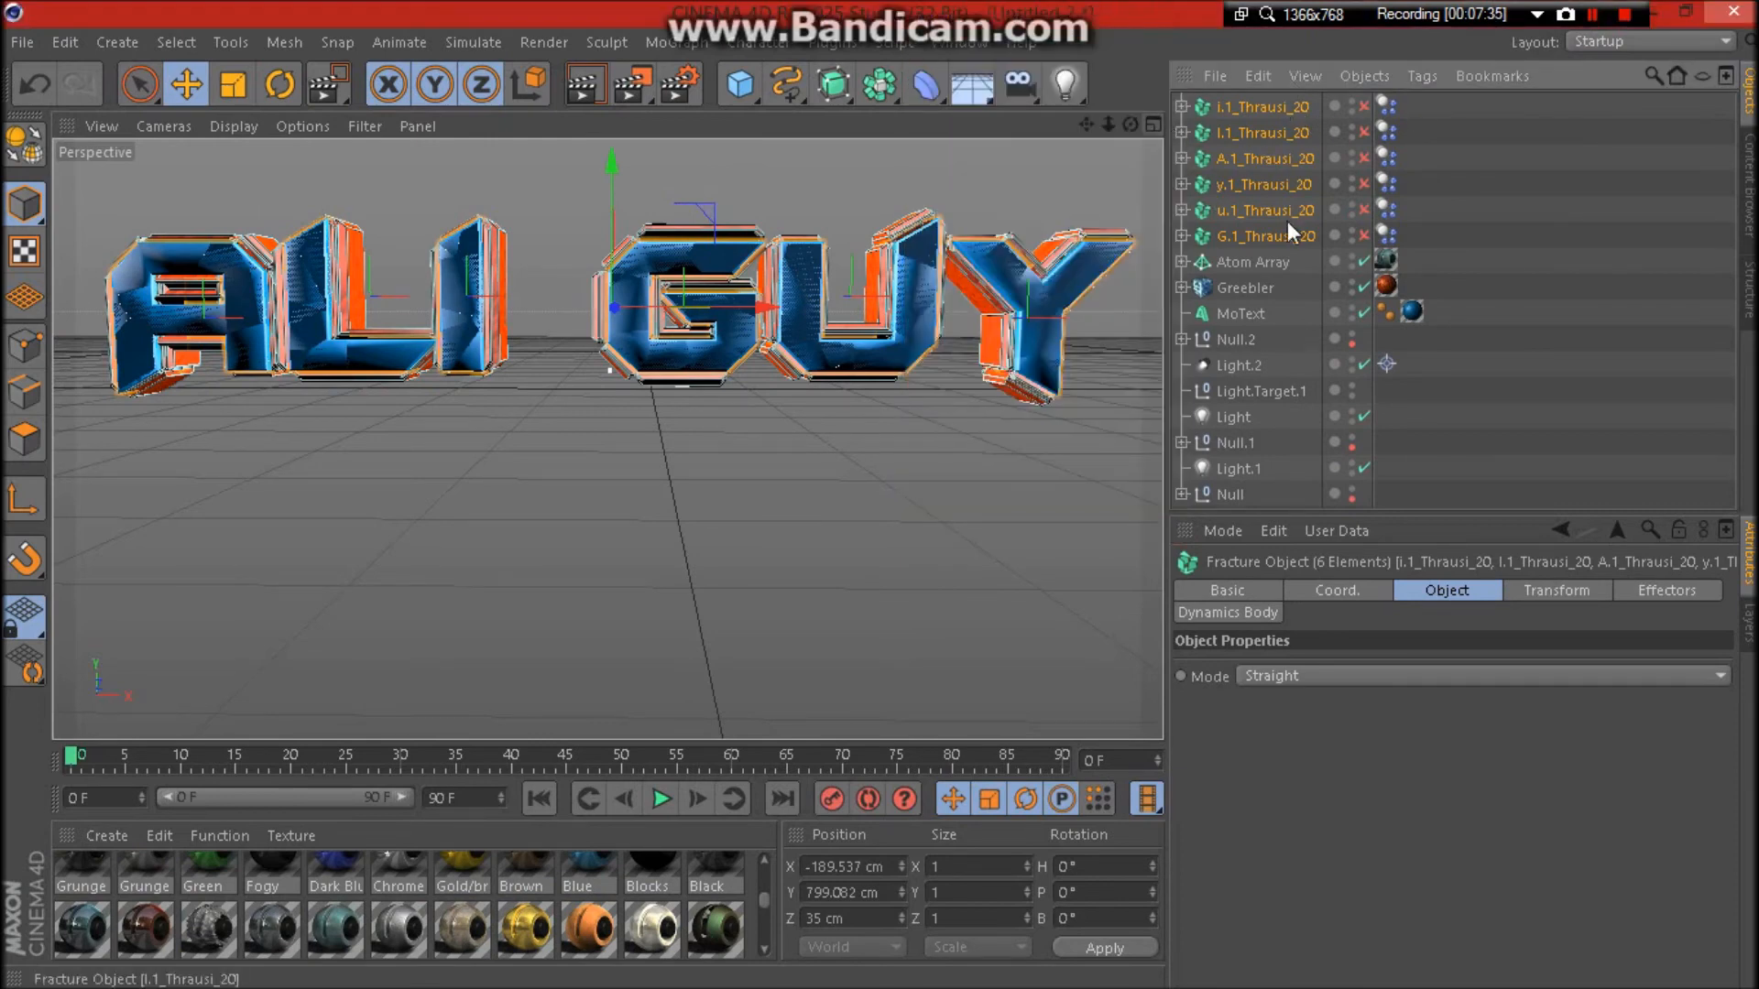
Enable all six Thrausi fracture objects of the broken text.
left_click(1363, 106)
left_click_drag(1360, 104, 1361, 234)
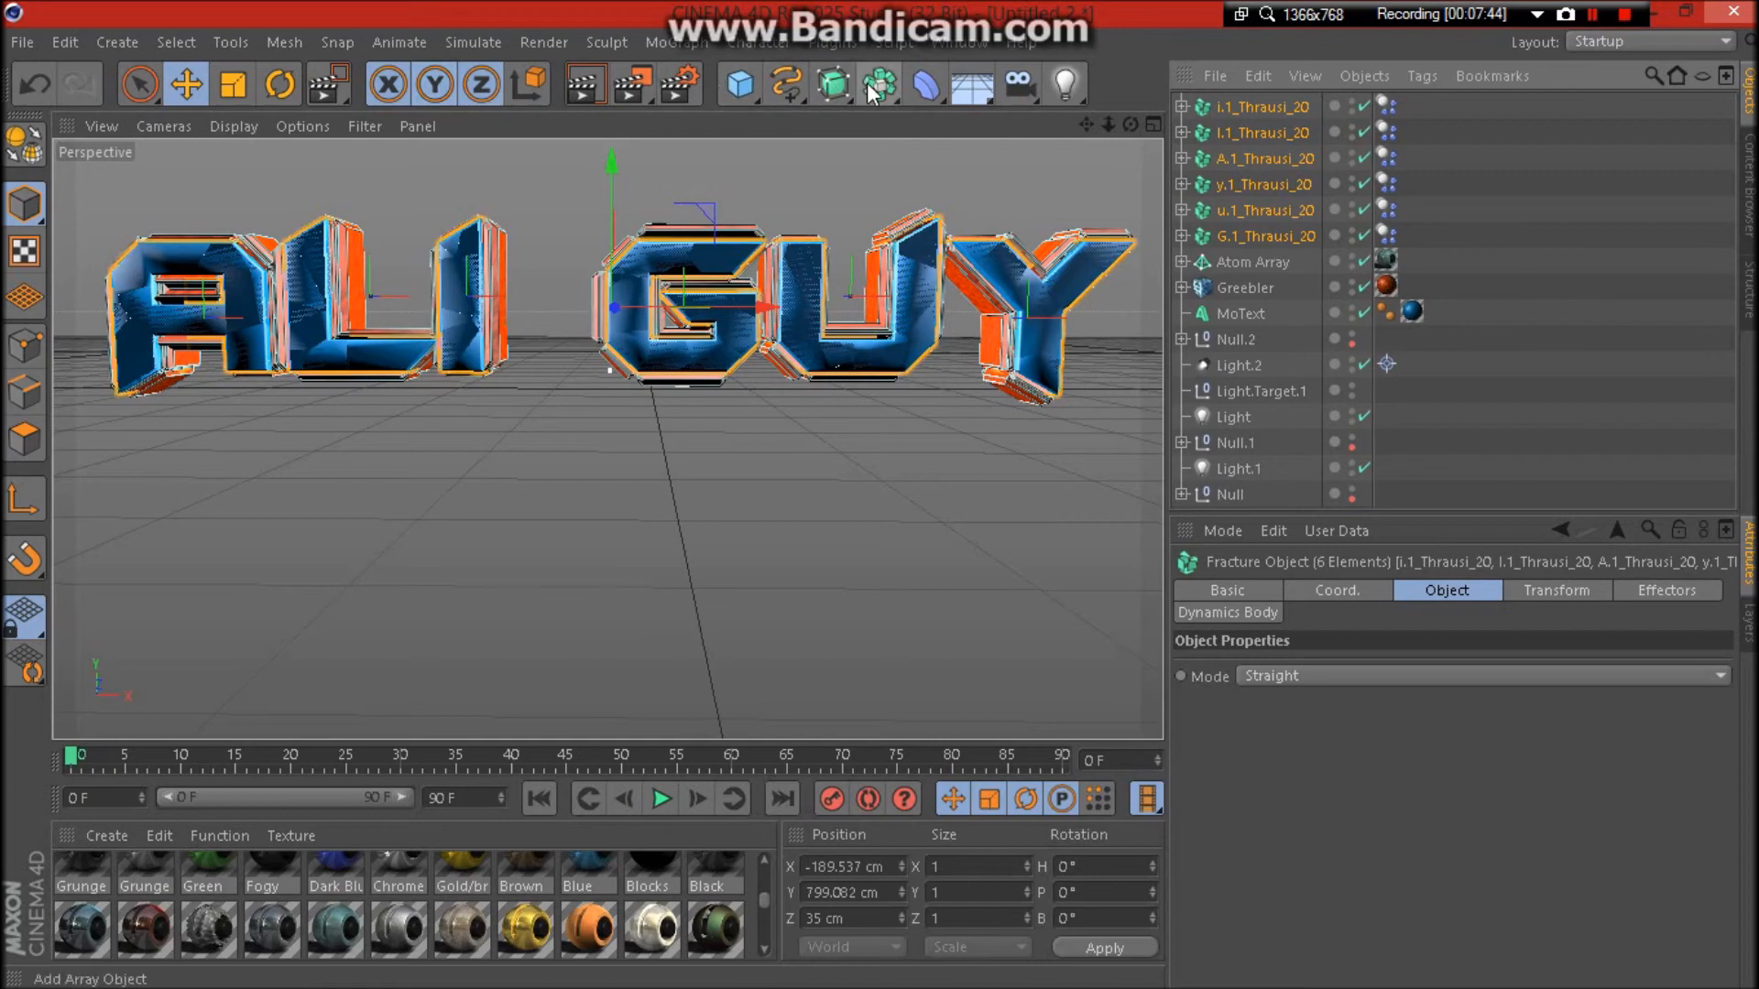
Add a Random effector to the six Thrausi fracture objects, nest them inside it and collapse the hierarchy.
left_click(669, 42)
mouse_move(696, 81)
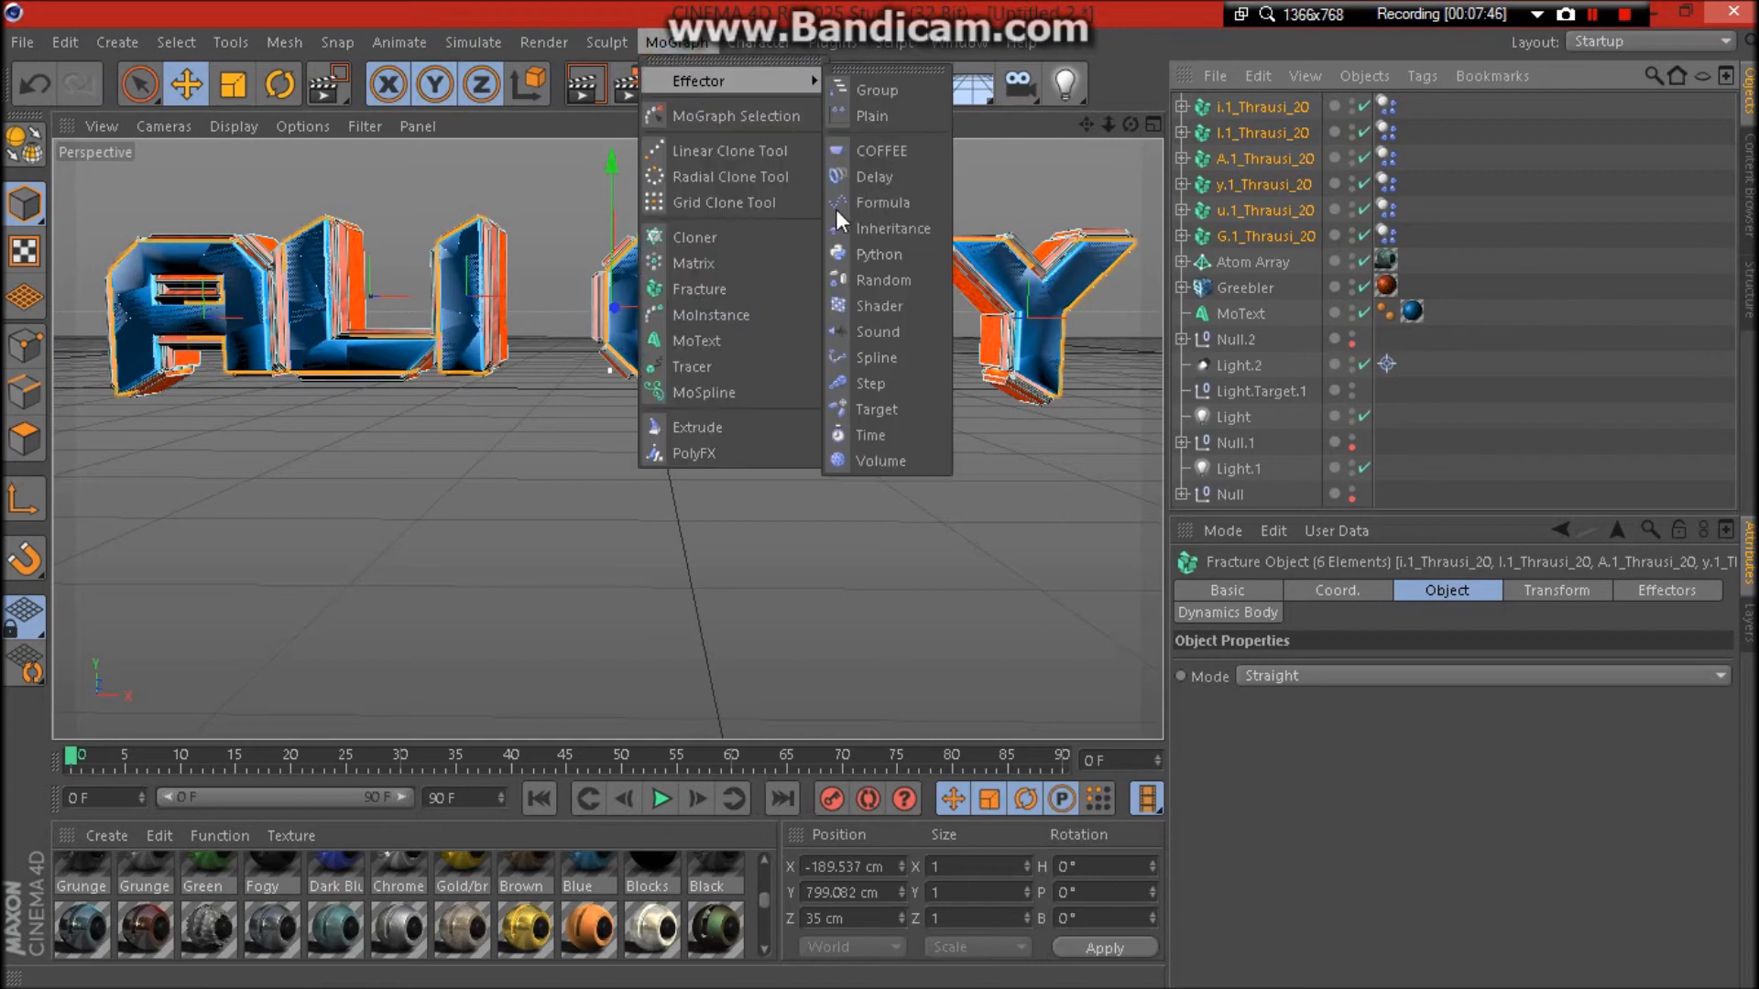
left_click(876, 279)
left_click(1236, 134)
left_click(1241, 263, "shift")
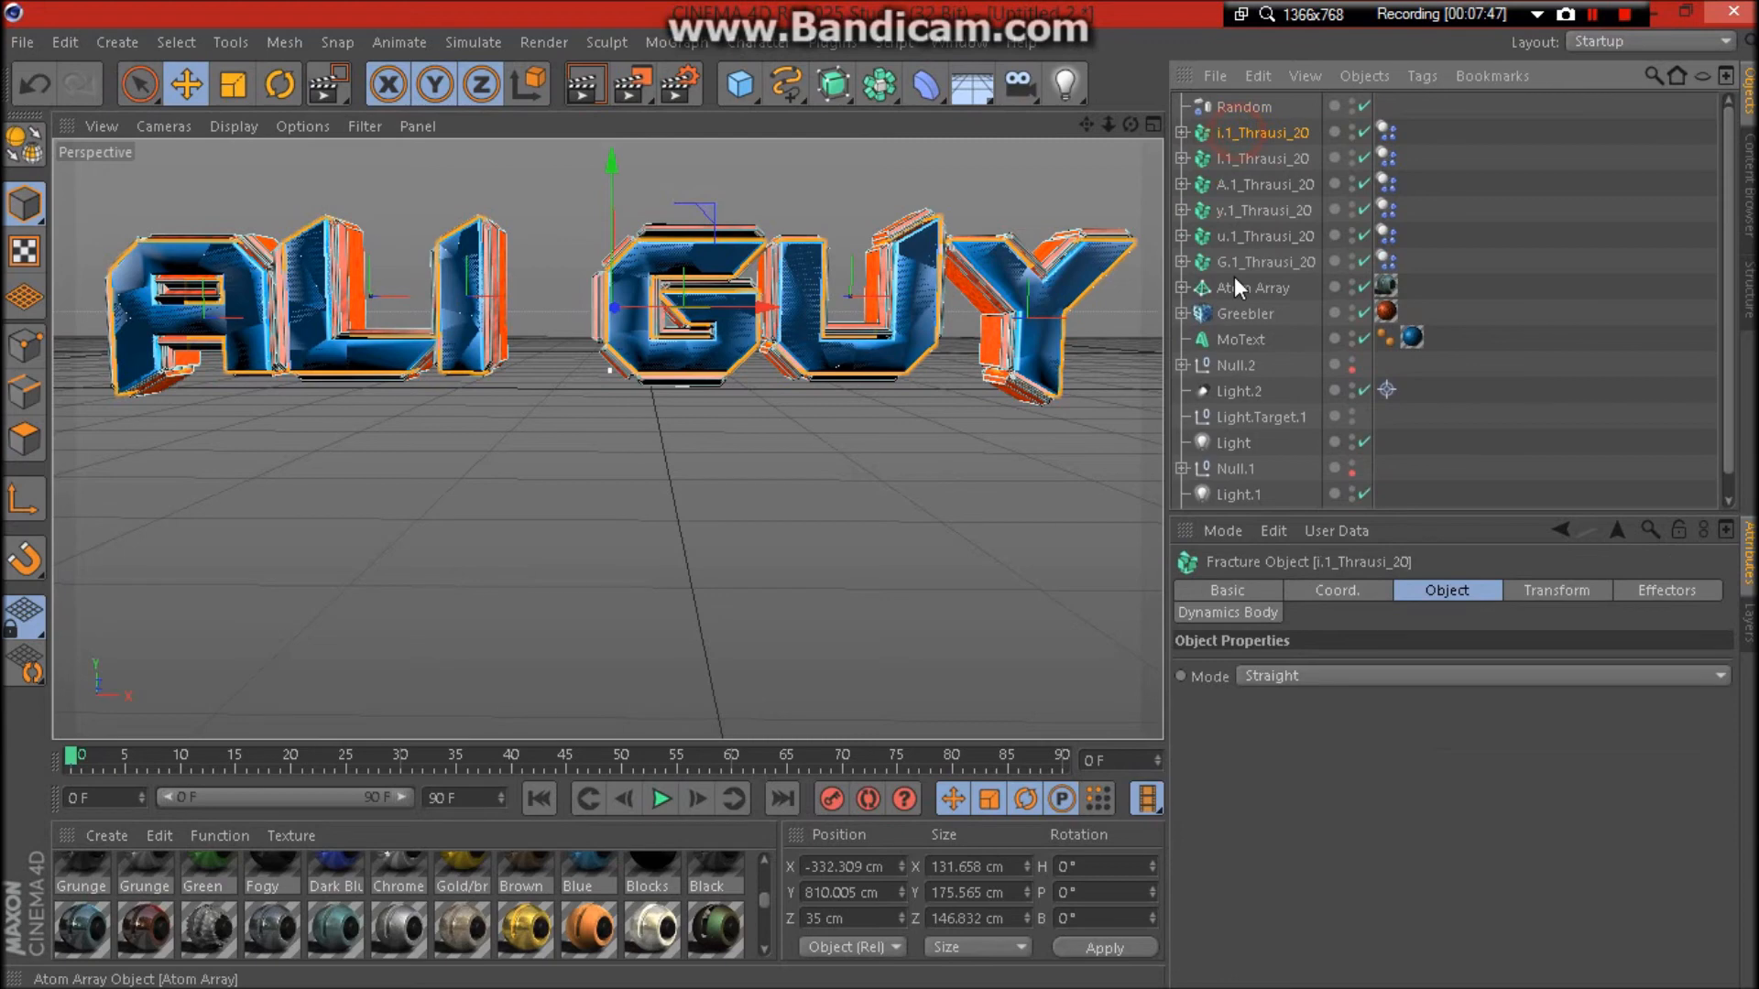
left_click_drag(1240, 261, 1250, 104)
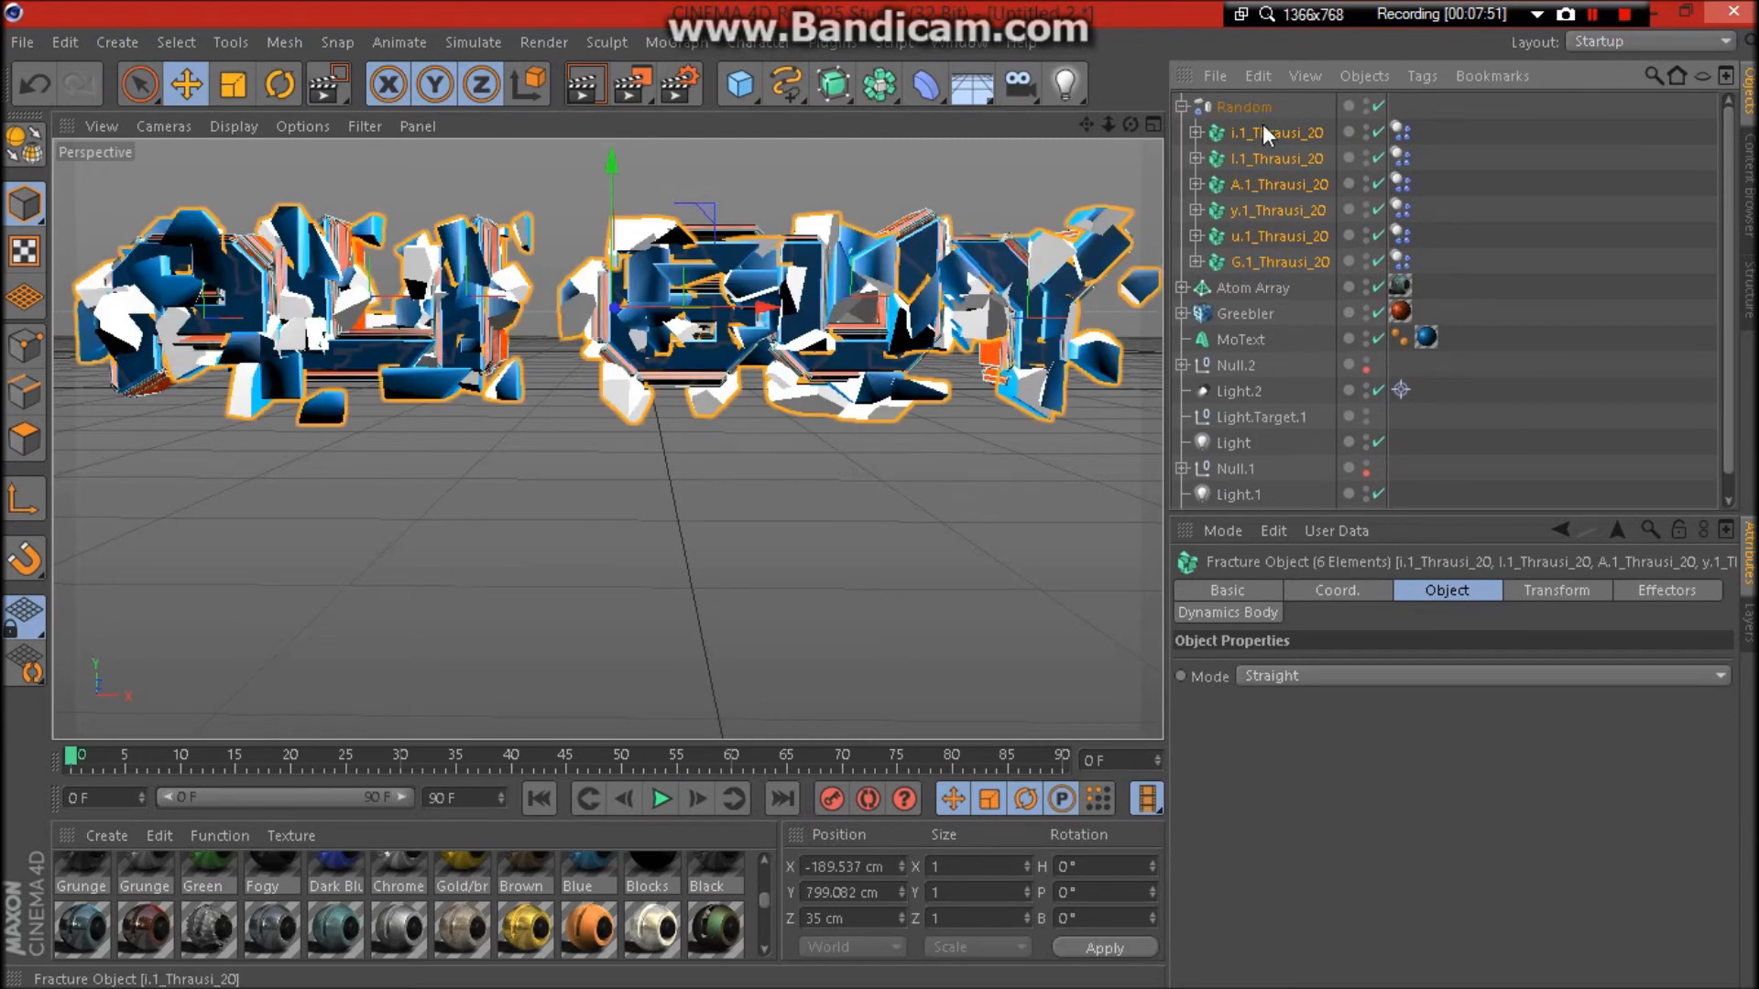
left_click(1181, 106)
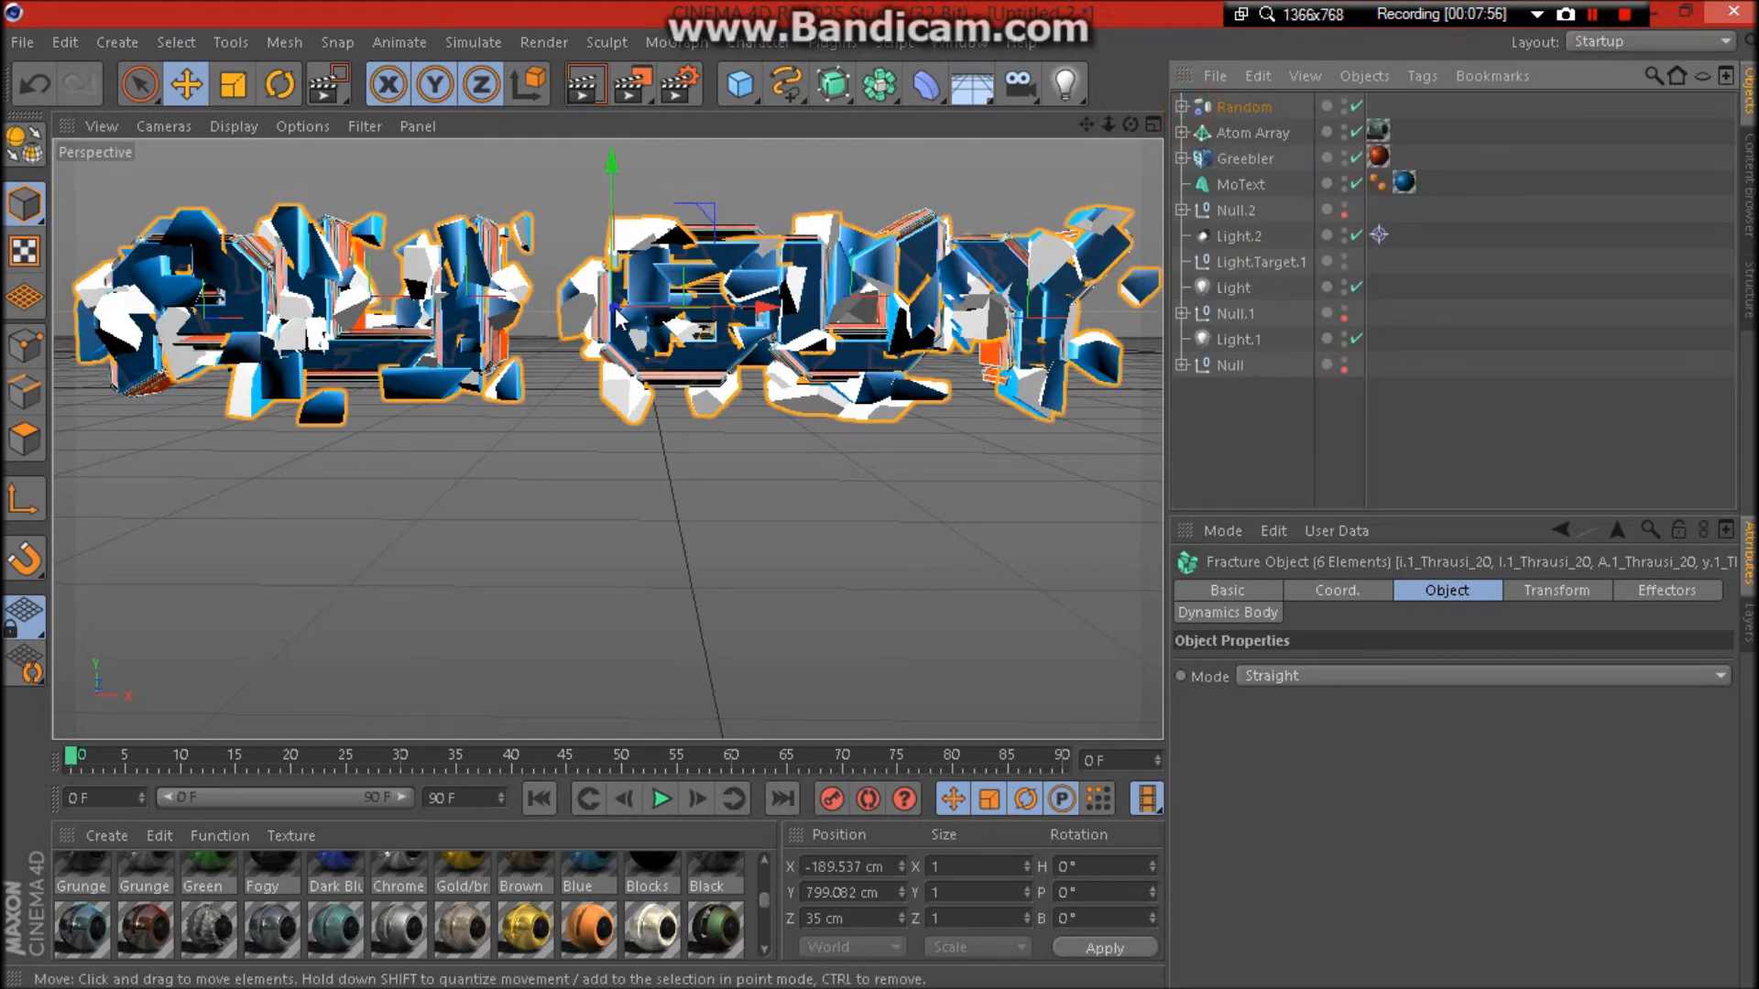
Move the six fracture objects back behind the text to about 127 cm along Z, and clear the selection.
mouse_move(1130, 124)
left_mouse_down()
mouse_move(930, 169)
mouse_move(591, 323)
mouse_move(667, 297)
left_mouse_up()
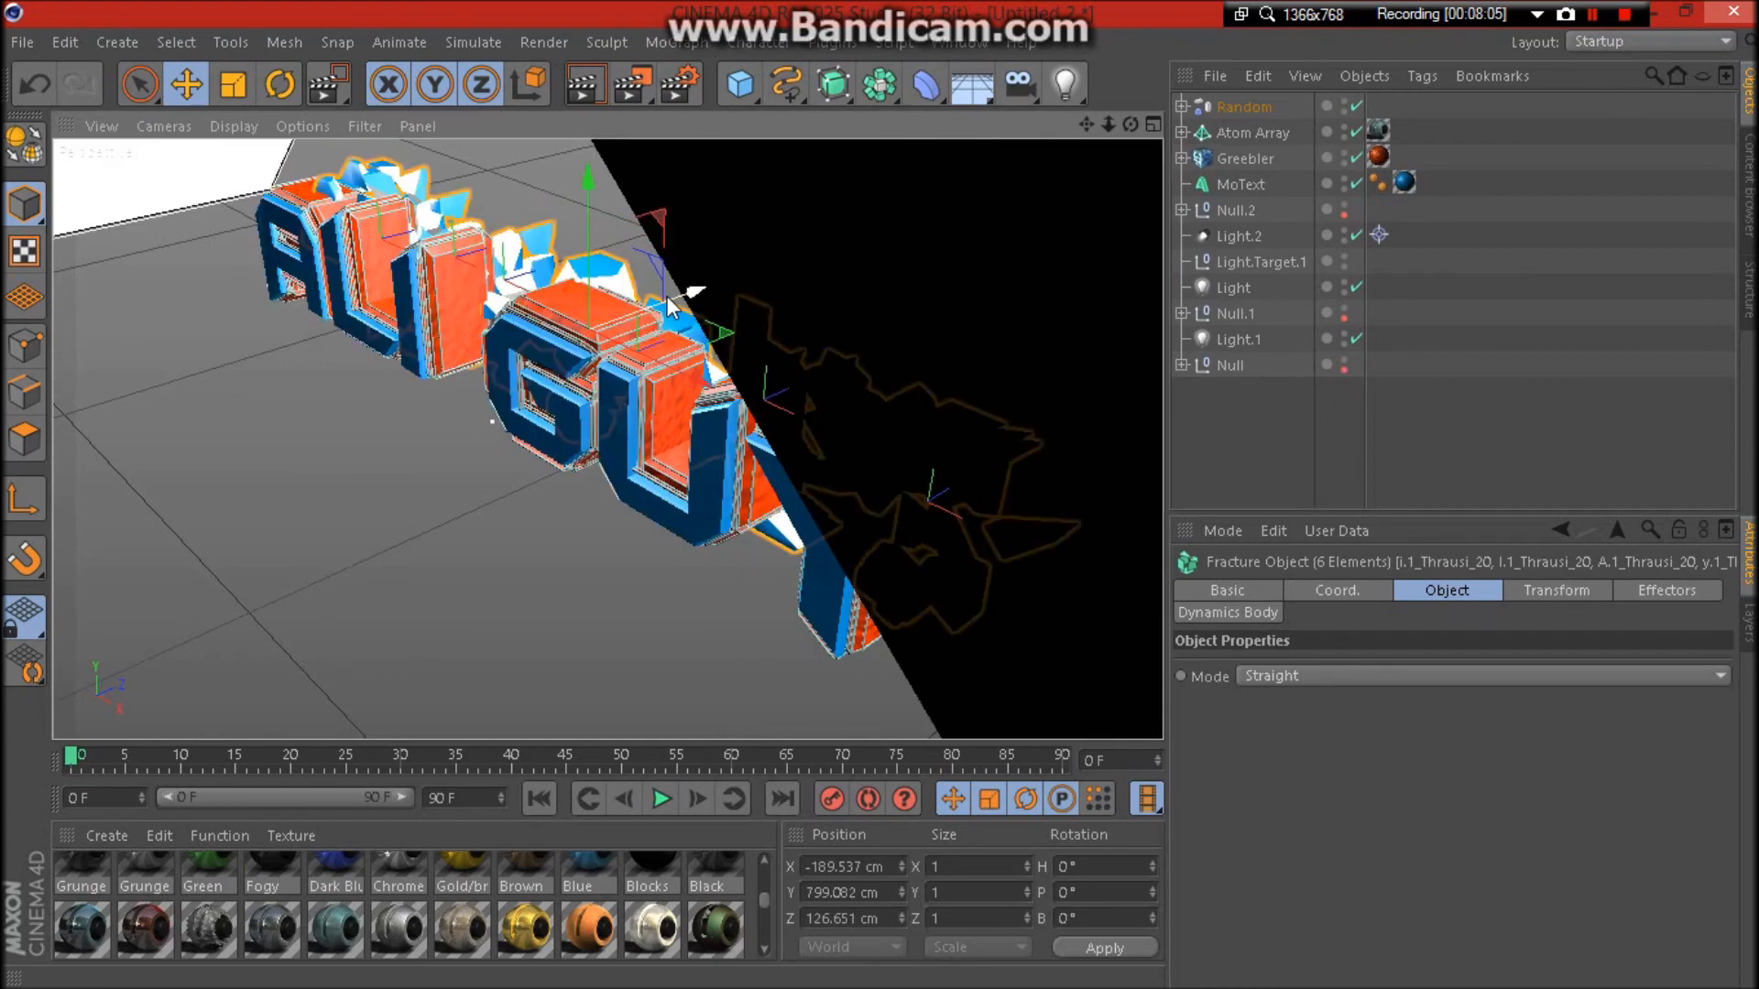
left_click(1304, 459)
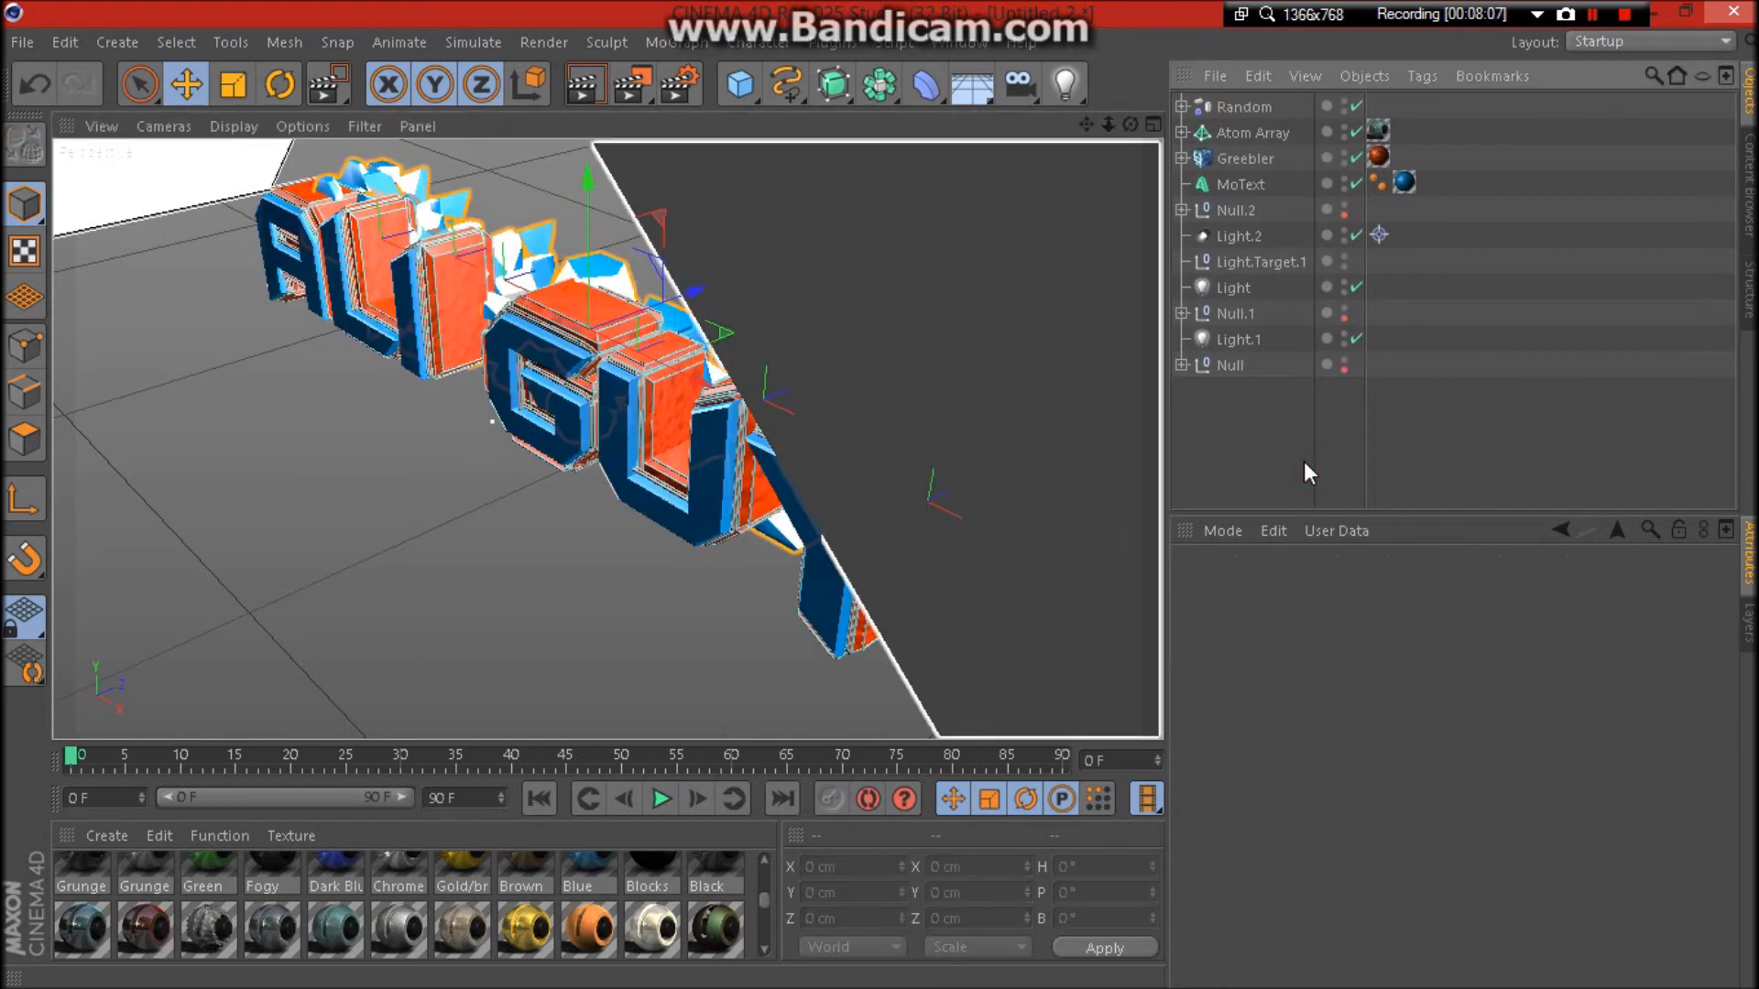
Examine the whole text with its scattered fragments from the front, framed centrally in the perspective view.
left_click_drag(1130, 124, 1169, 93)
left_click(1087, 127)
left_click_drag(1088, 127, 608, 441)
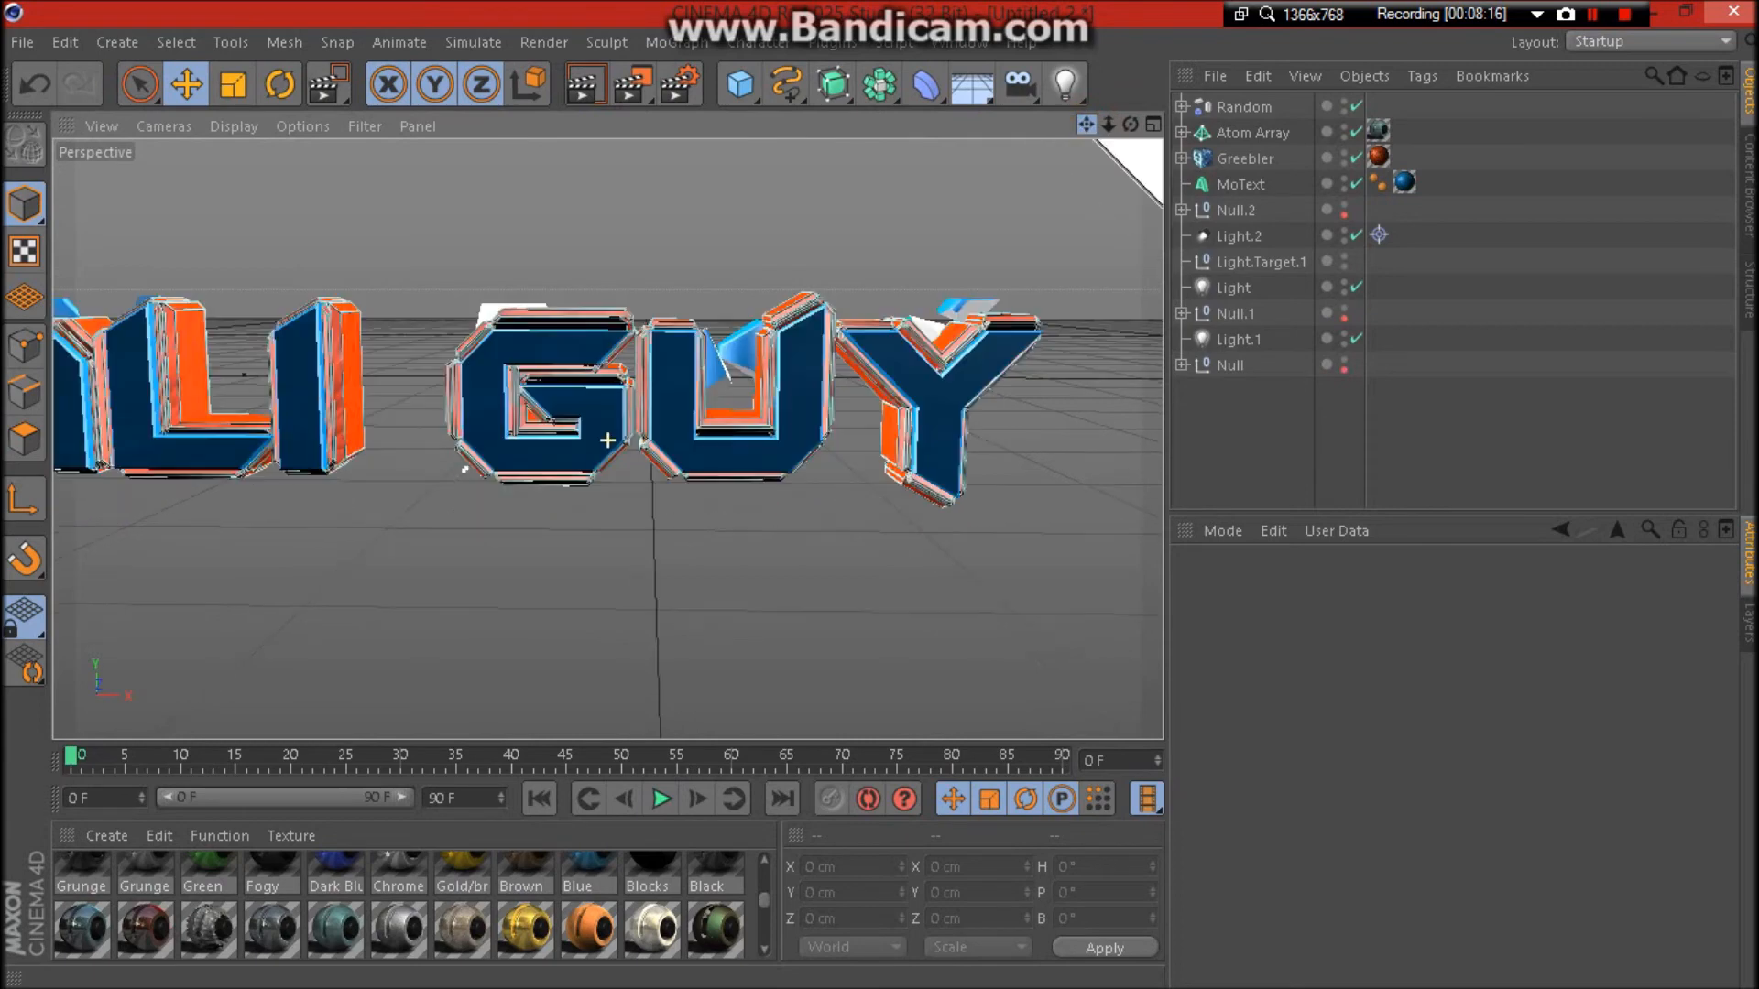
mouse_move(1087, 126)
left_mouse_down()
mouse_move(1254, 176)
mouse_move(1097, 126)
left_mouse_up()
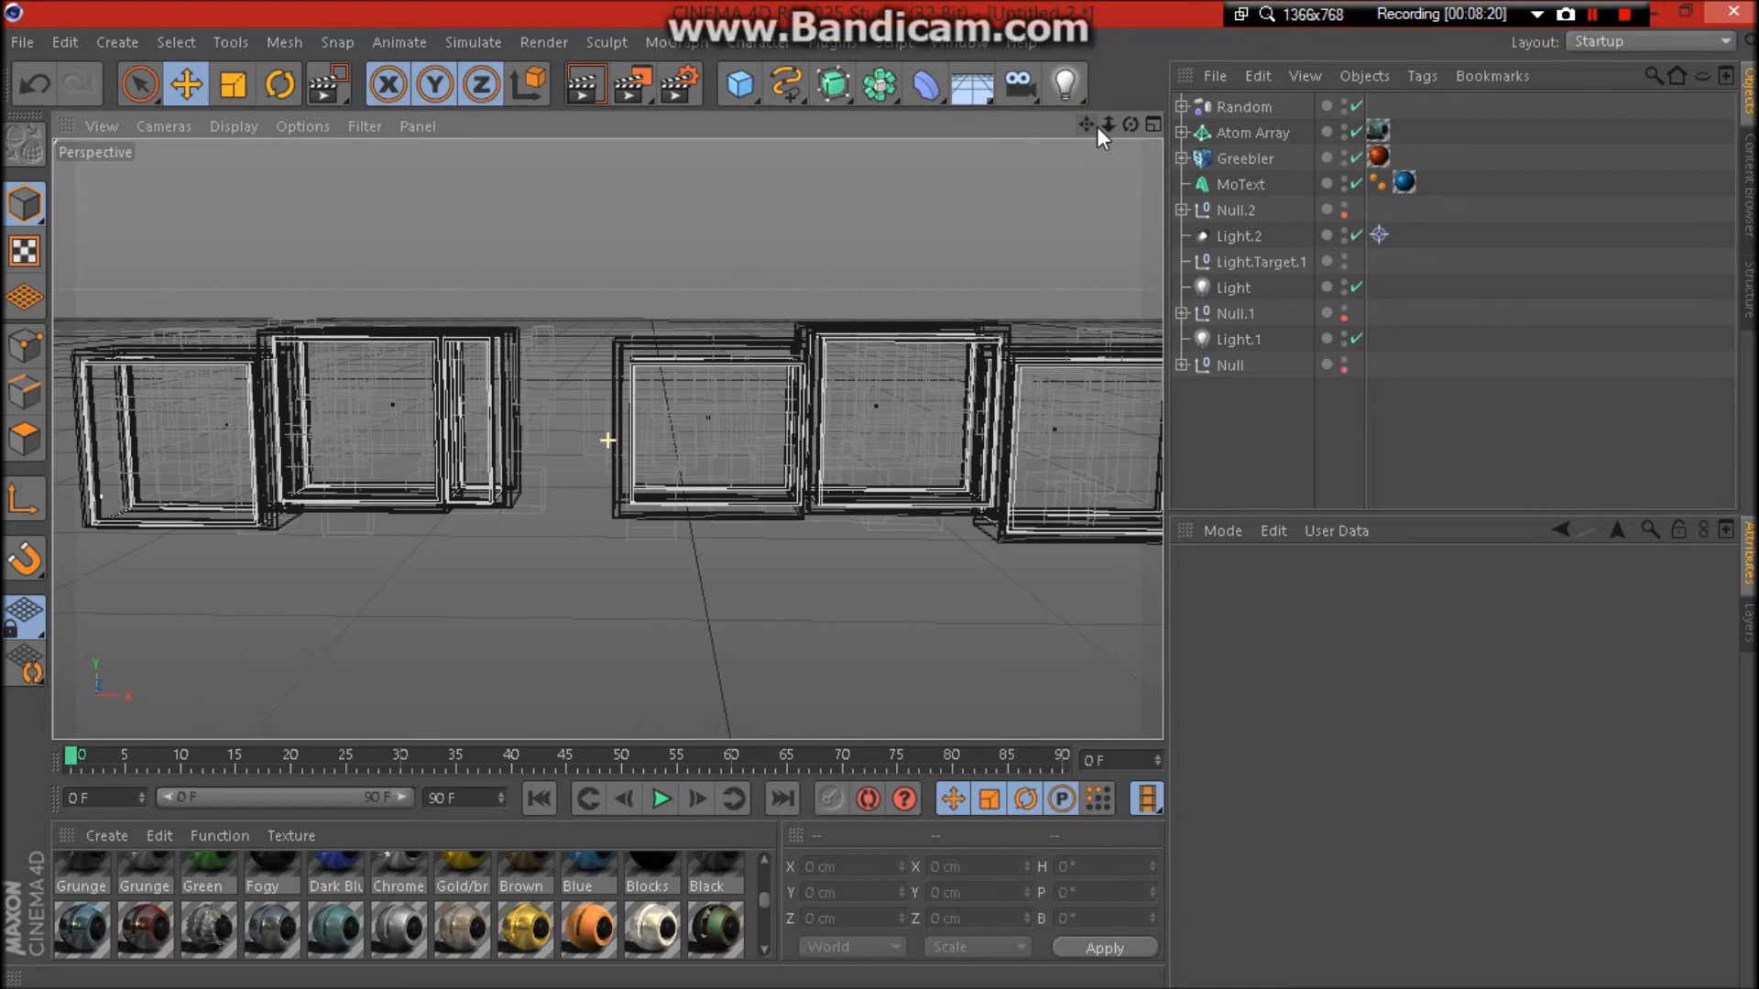
mouse_move(1107, 120)
left_mouse_down()
mouse_move(1081, 119)
mouse_move(1109, 113)
mouse_move(1090, 126)
mouse_move(1106, 135)
mouse_move(1127, 112)
left_mouse_up()
left_click(1108, 124)
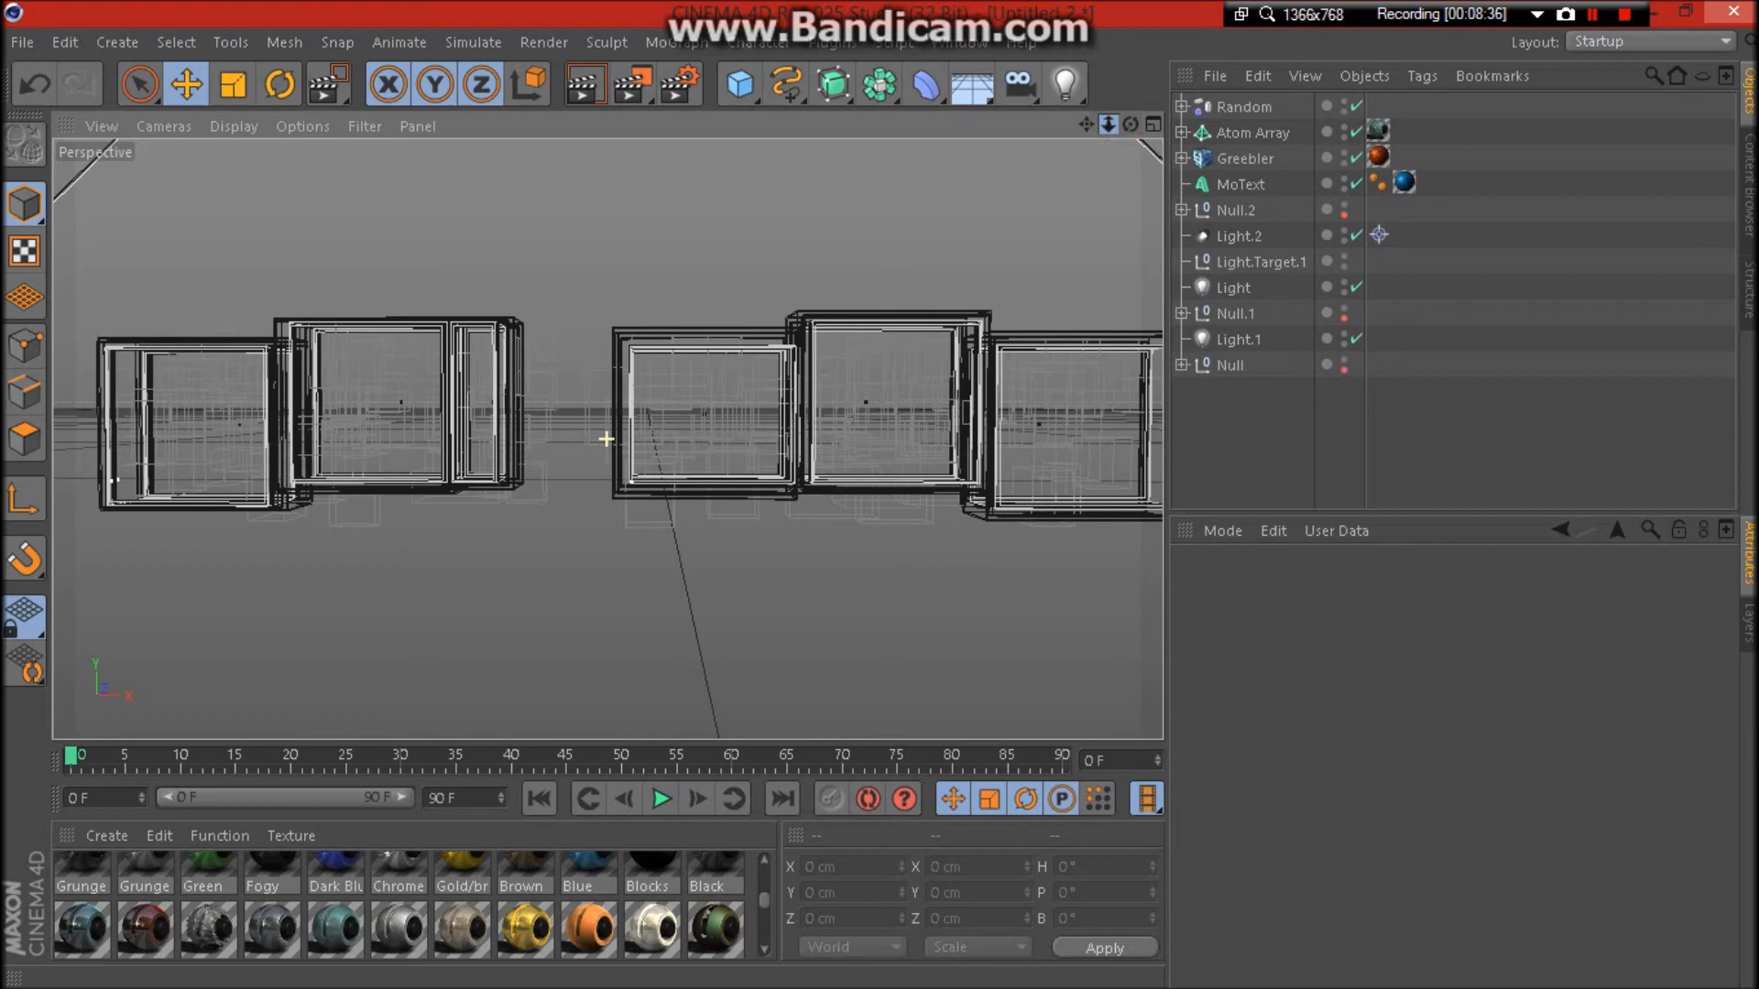
left_click_drag(1109, 124, 1105, 121)
left_click(1086, 123)
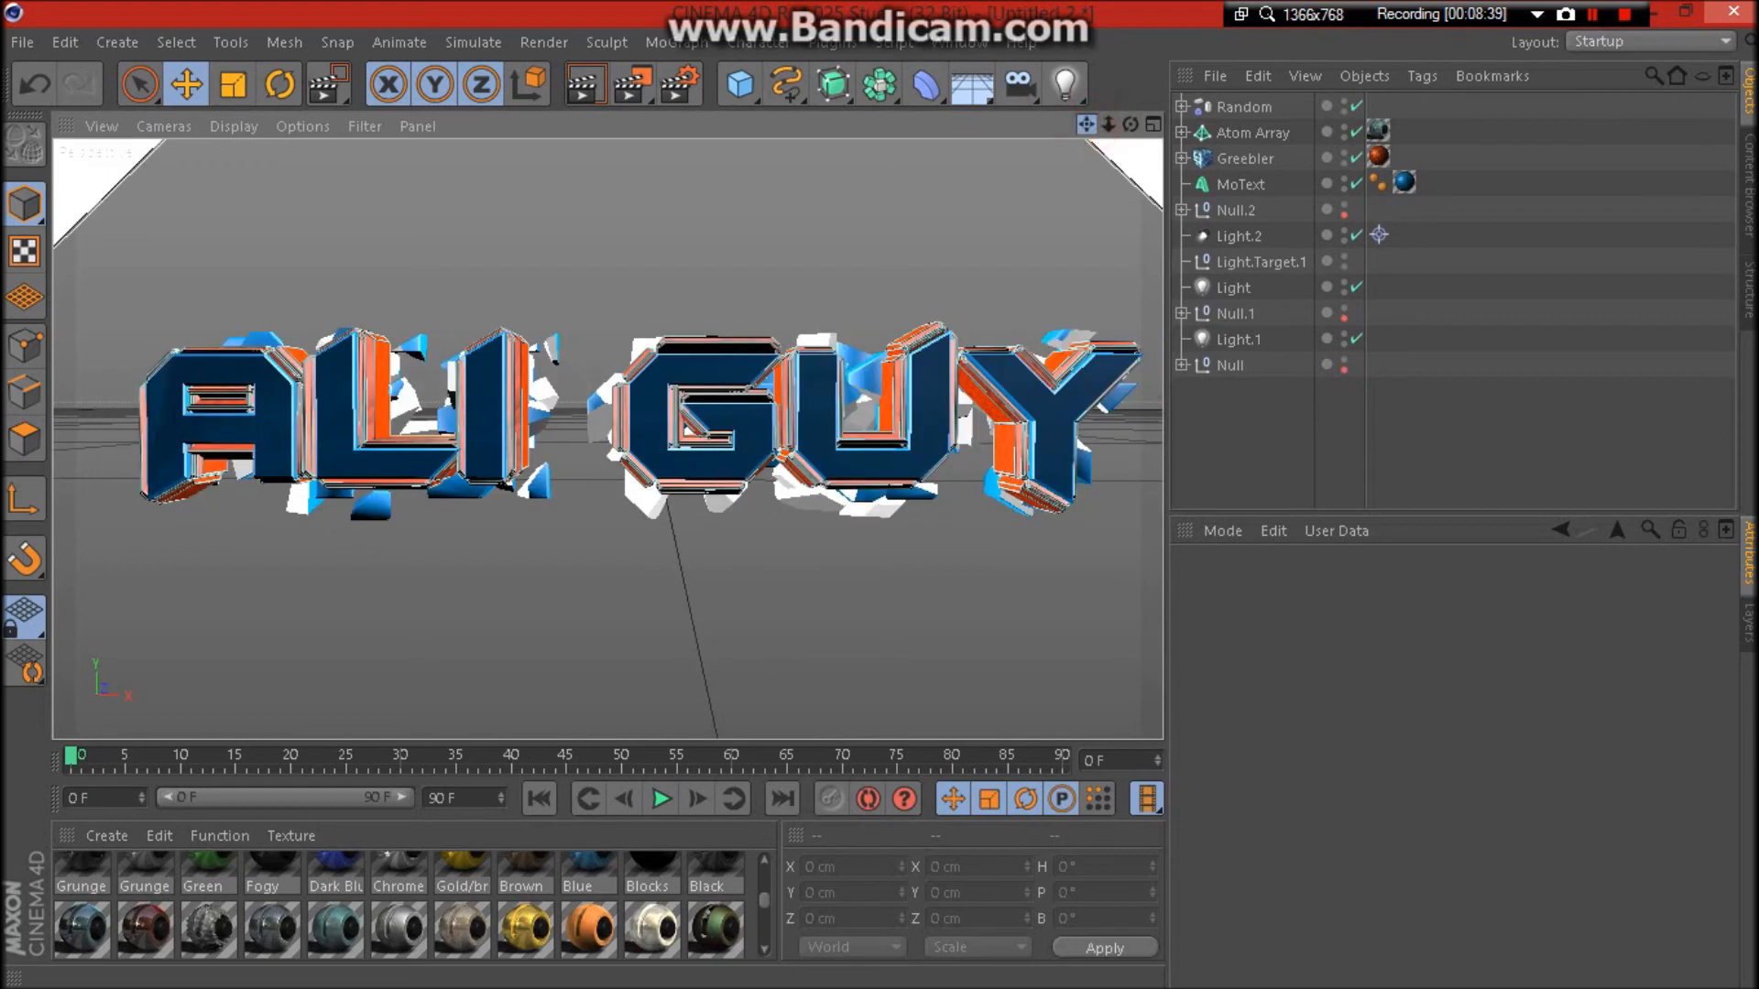
mouse_move(1086, 123)
left_mouse_down()
mouse_move(1064, 116)
mouse_move(1086, 124)
left_mouse_up()
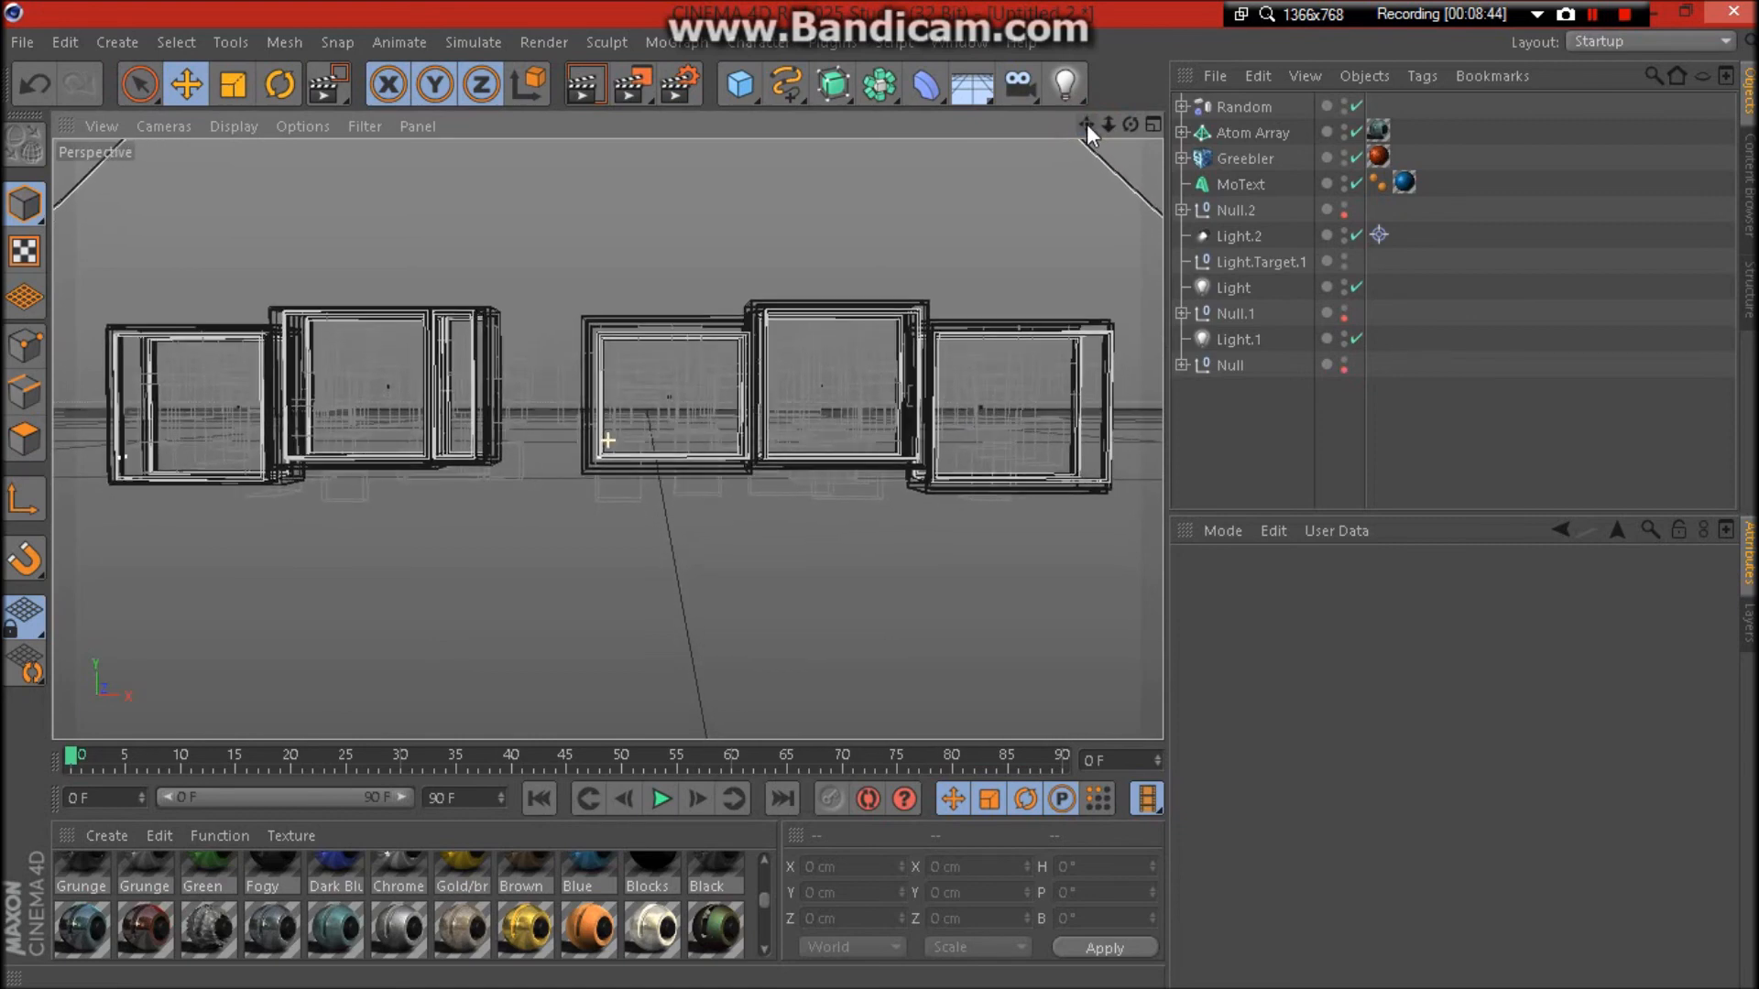
left_click(1255, 432)
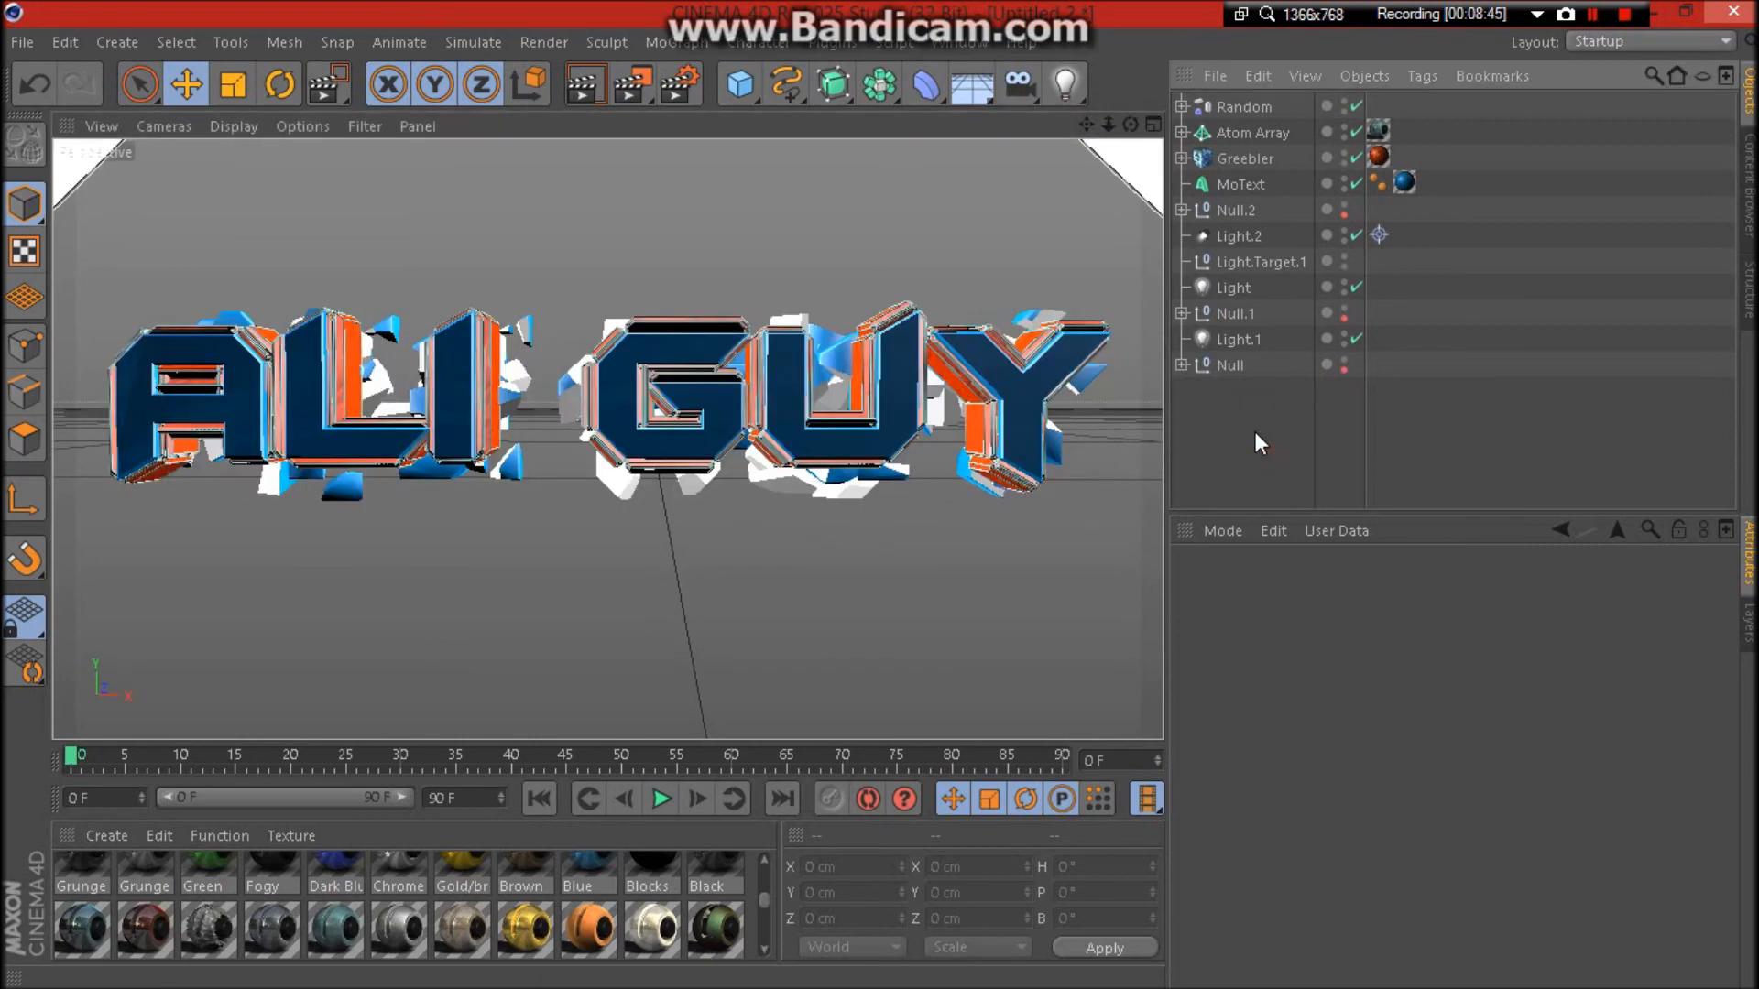
Move the Random effector along Z to about -24 cm and clear the selection.
left_click(1216, 101)
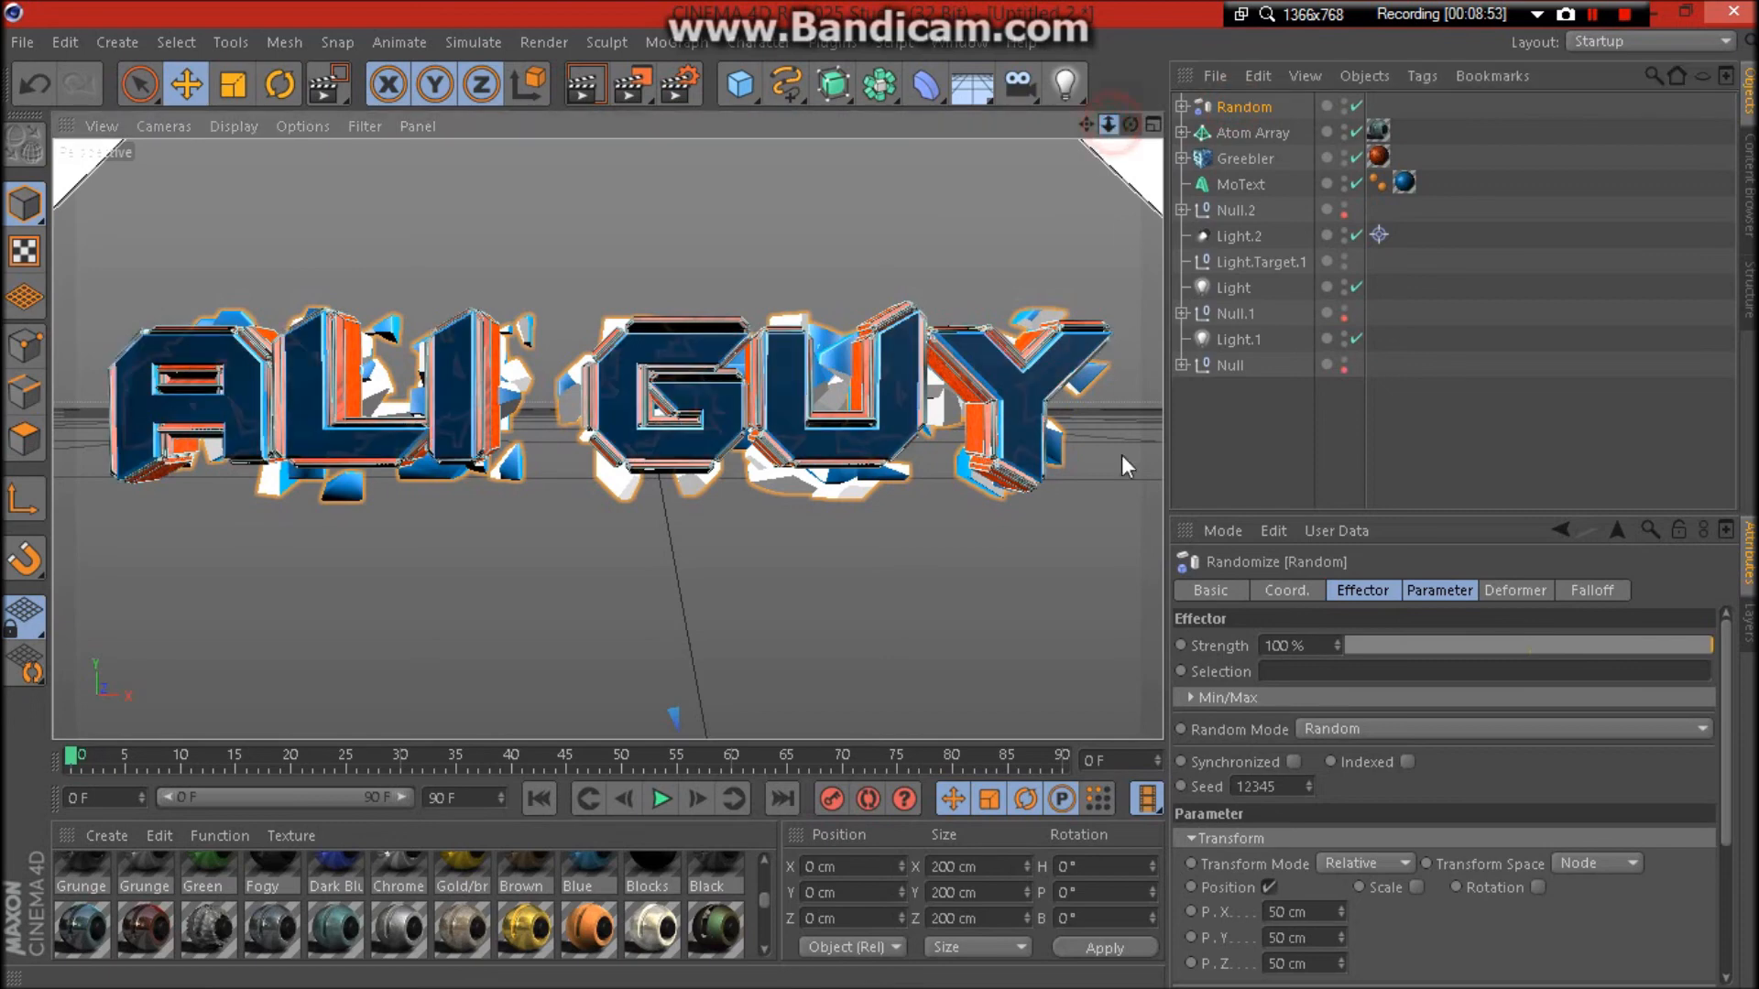
left_click_drag(1108, 125, 971, 124)
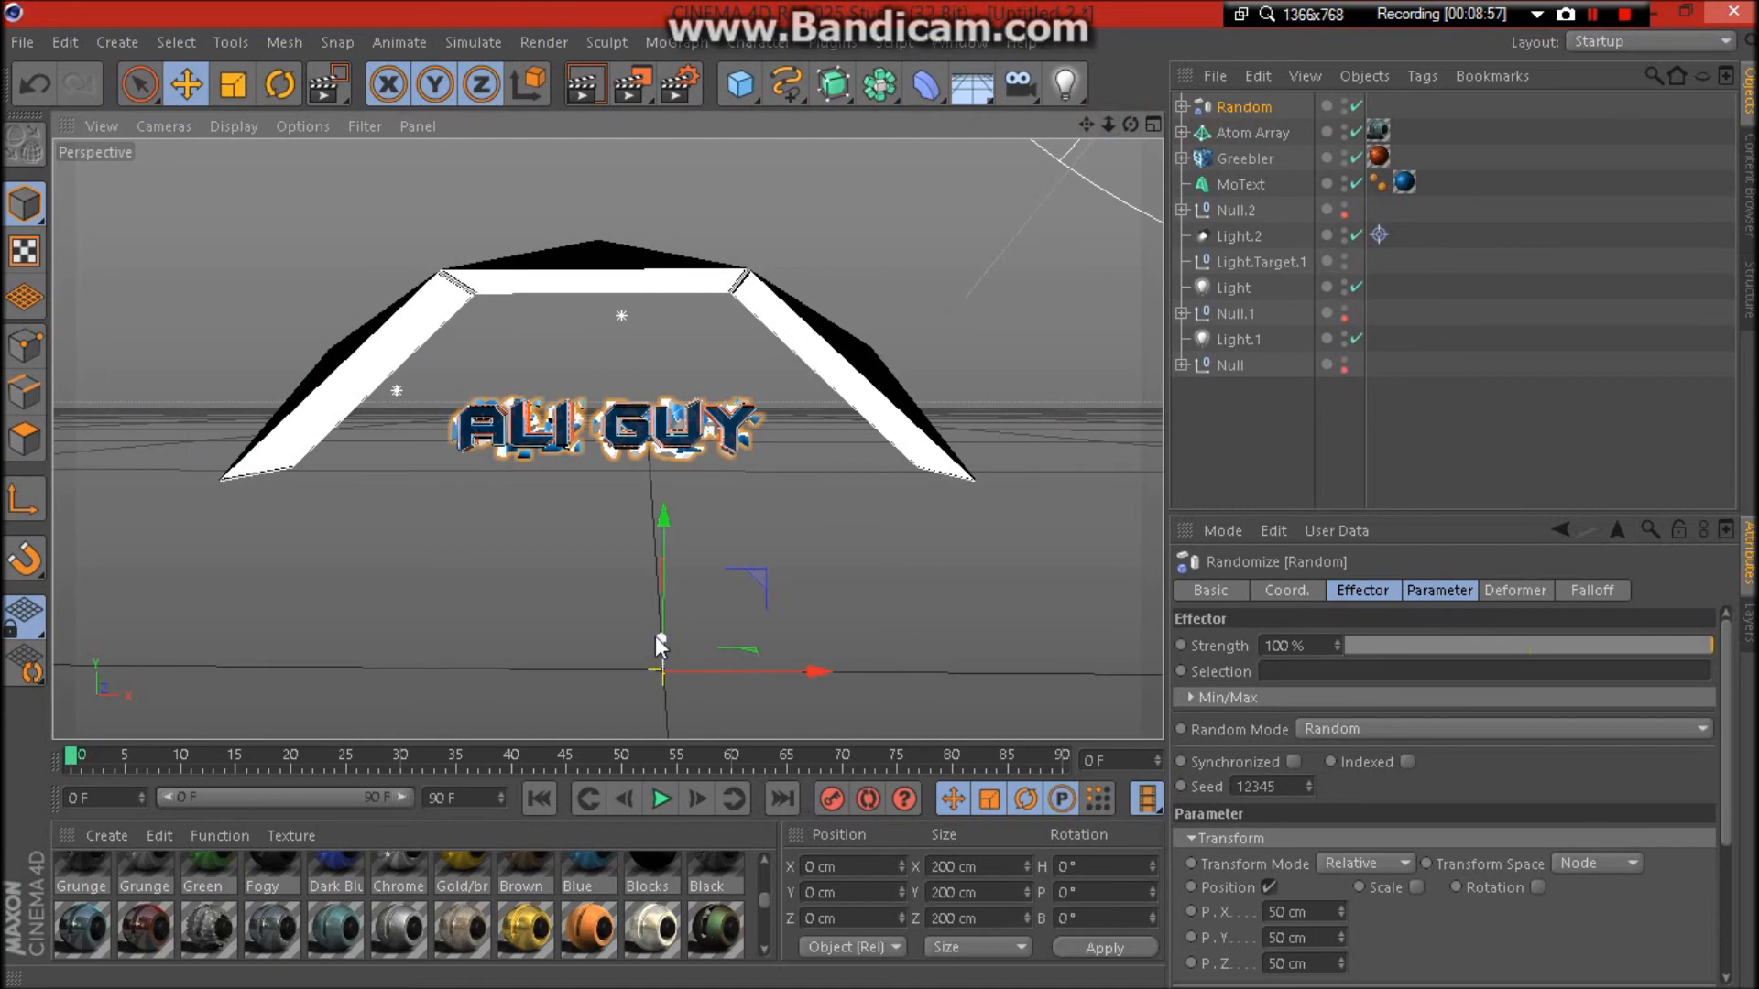
left_click_drag(659, 650, 662, 639)
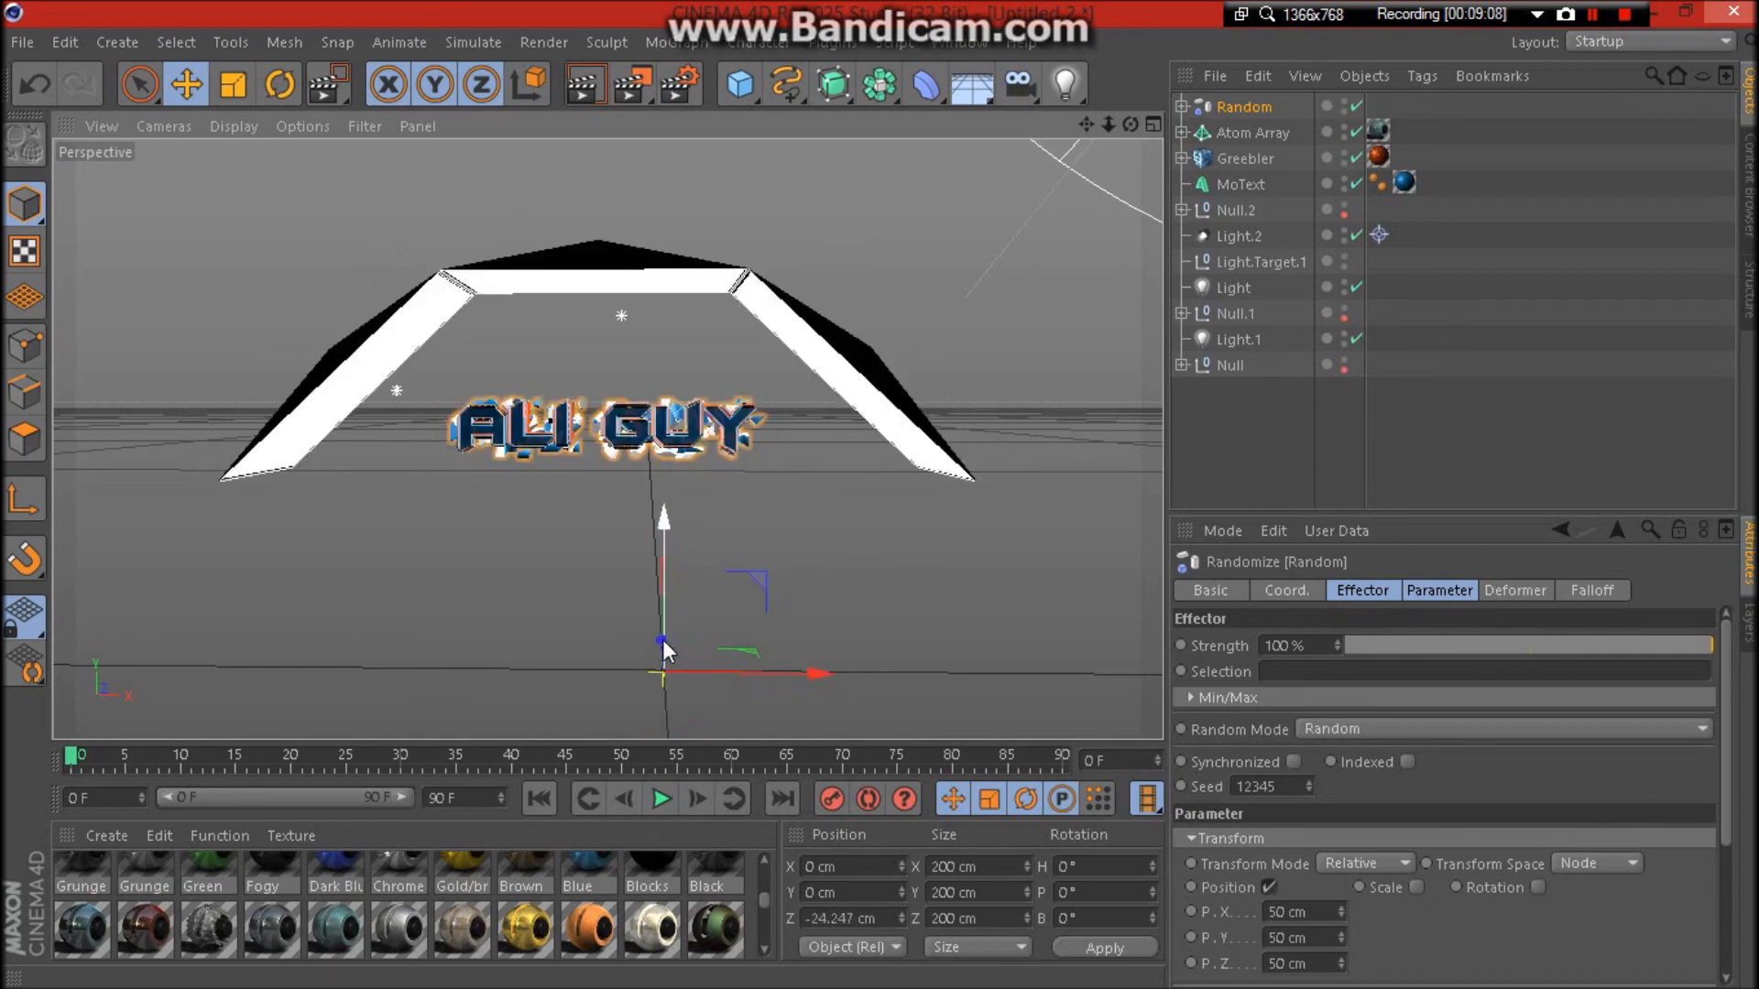
left_click(1312, 421)
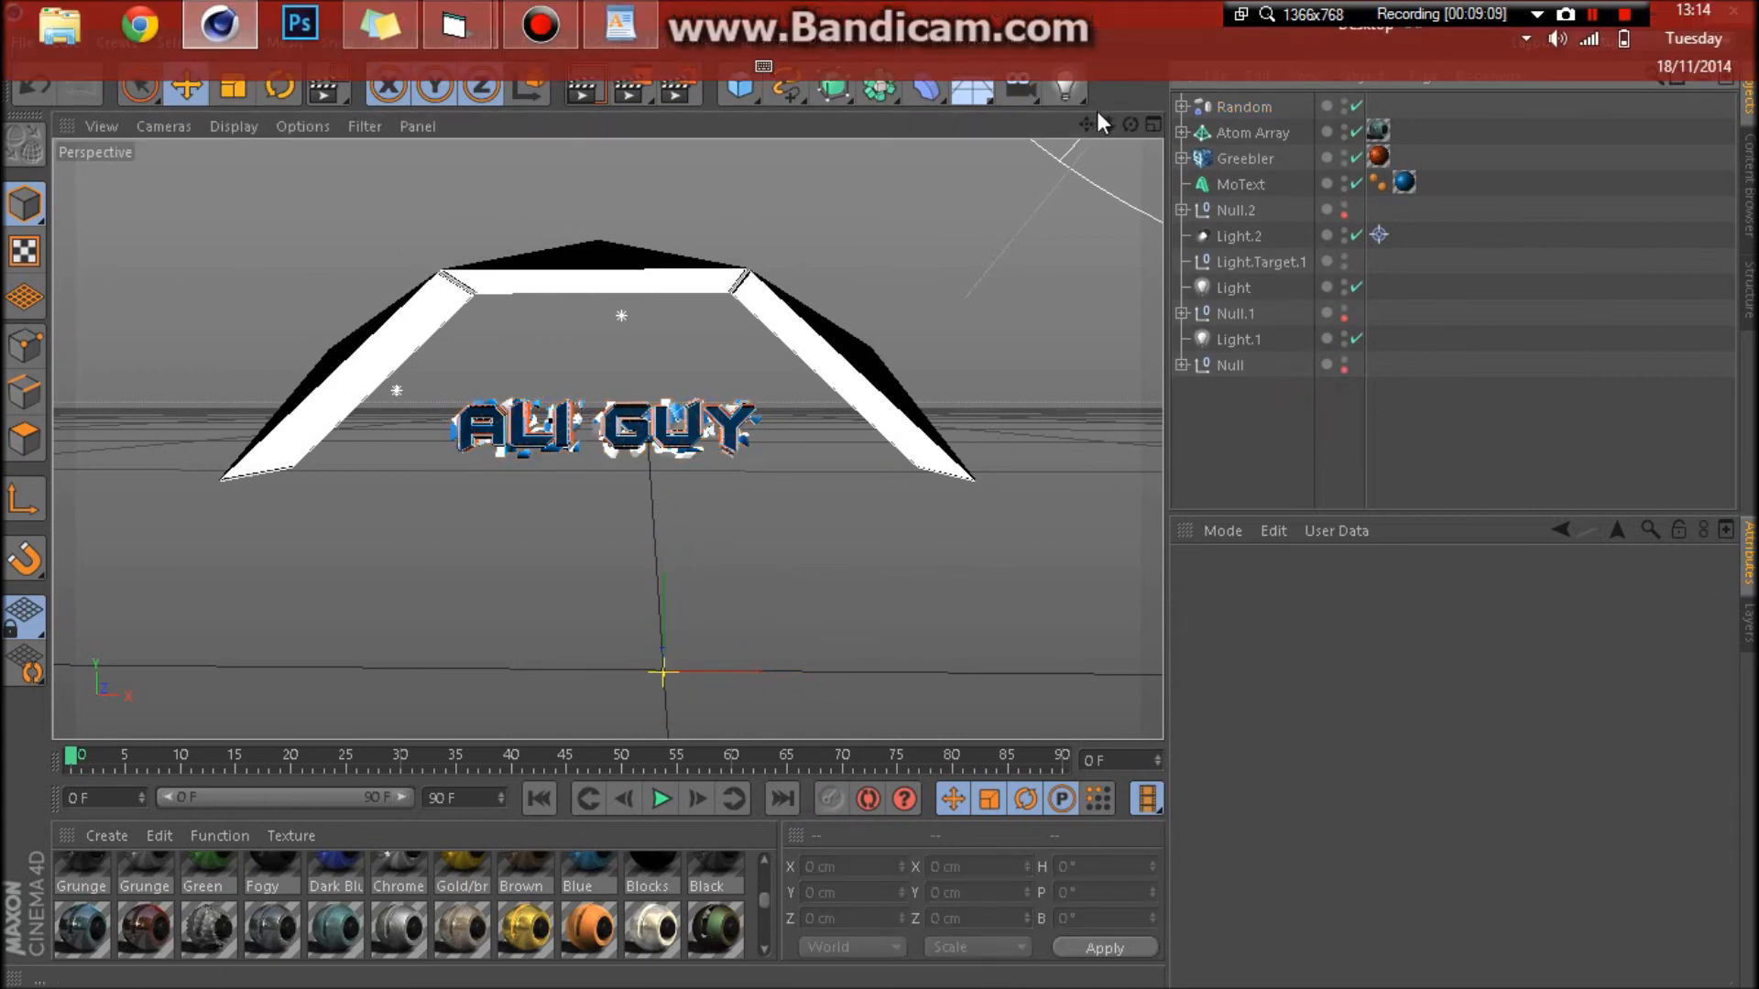
Enable Ambient Occlusion and Global Illumination in the render settings and render the front view of the text to the Picture Viewer.
left_click_drag(1108, 129, 1106, 116)
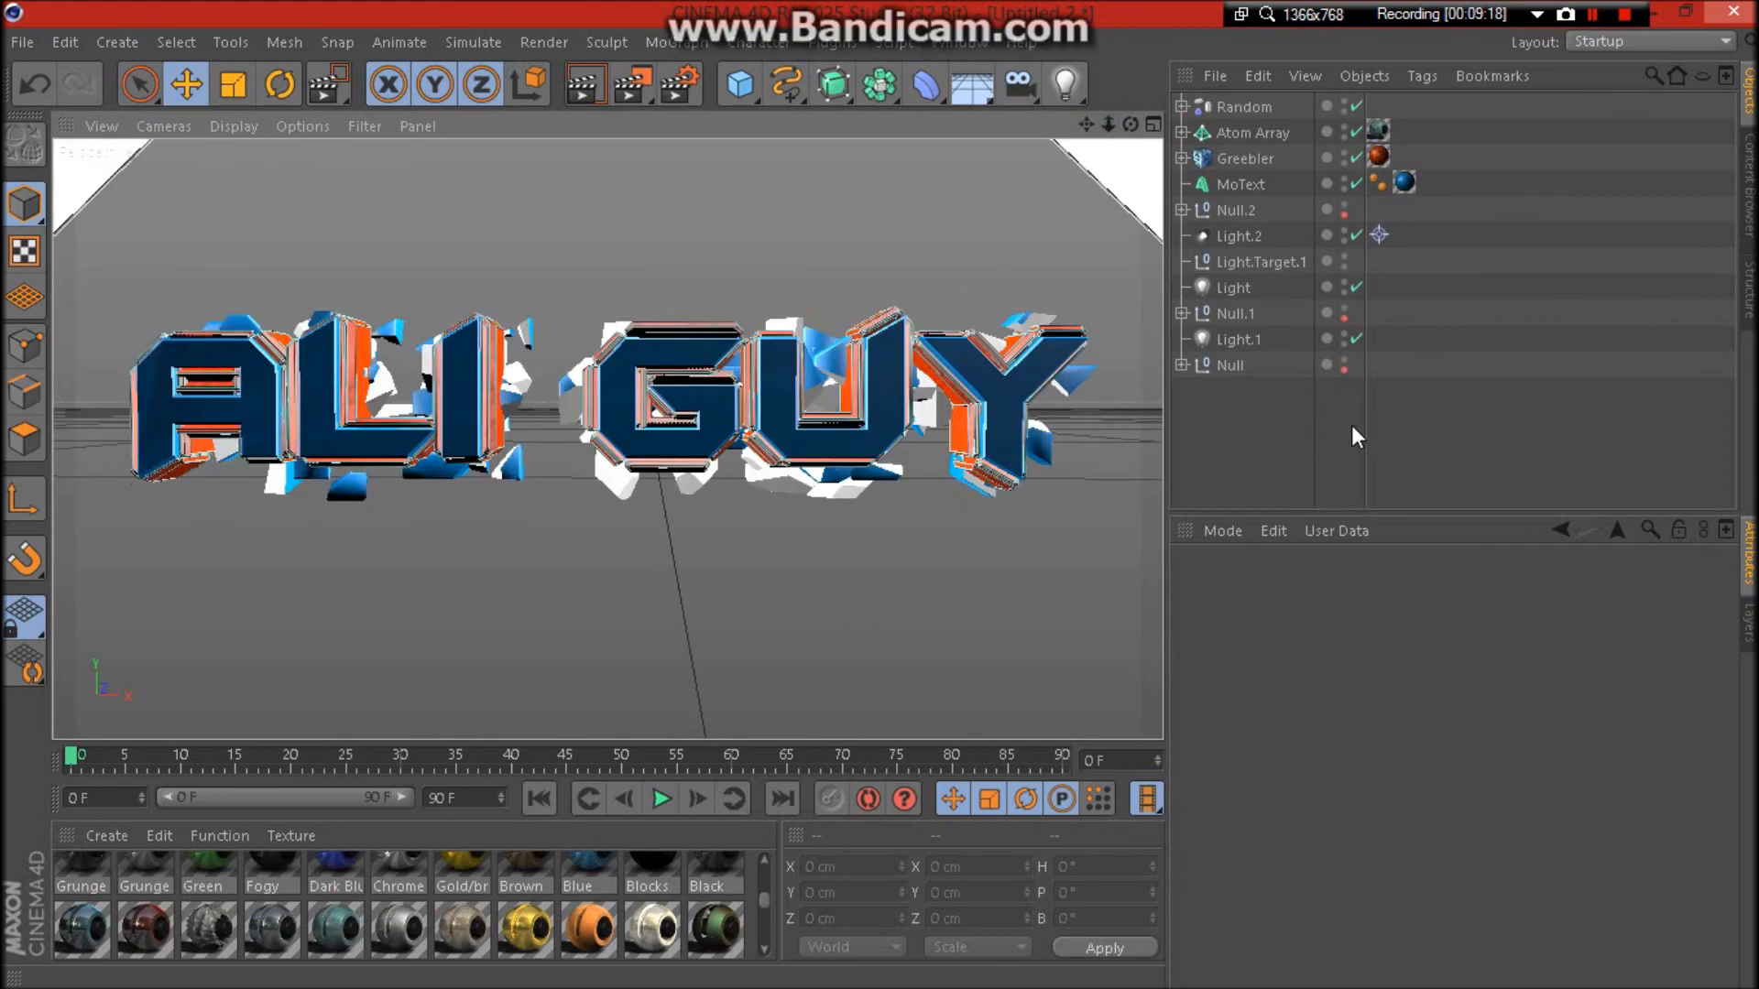
left_click(1322, 424)
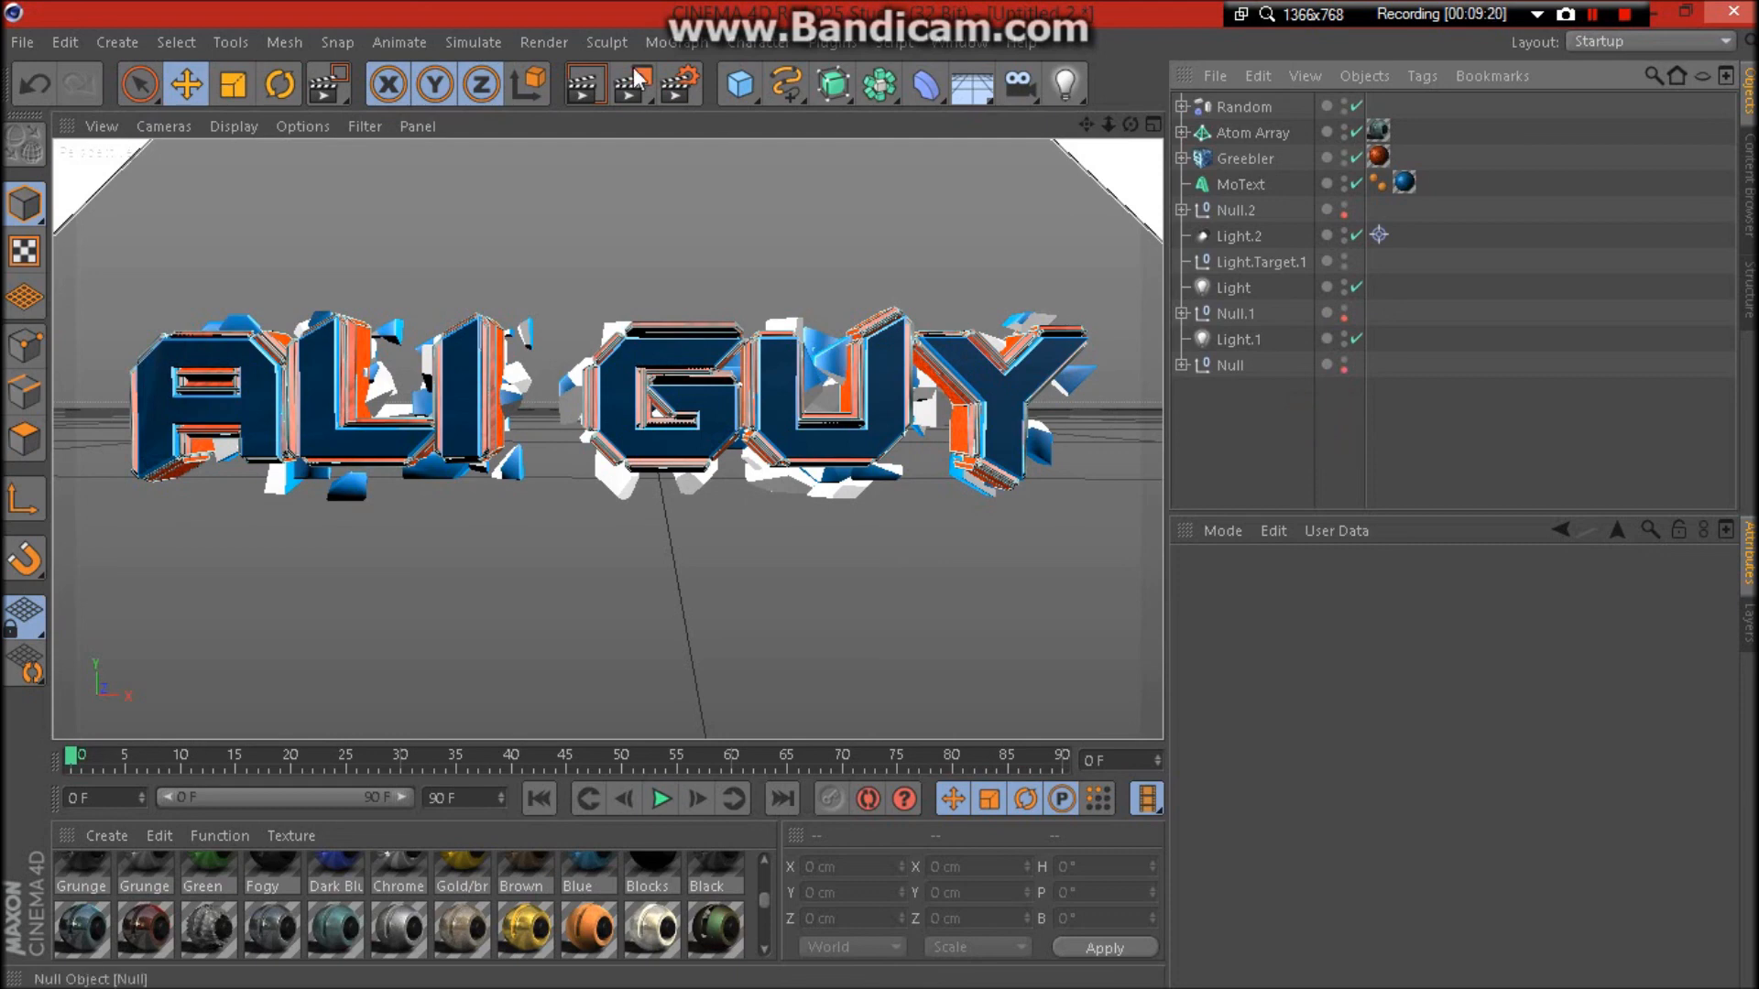
left_click(674, 88)
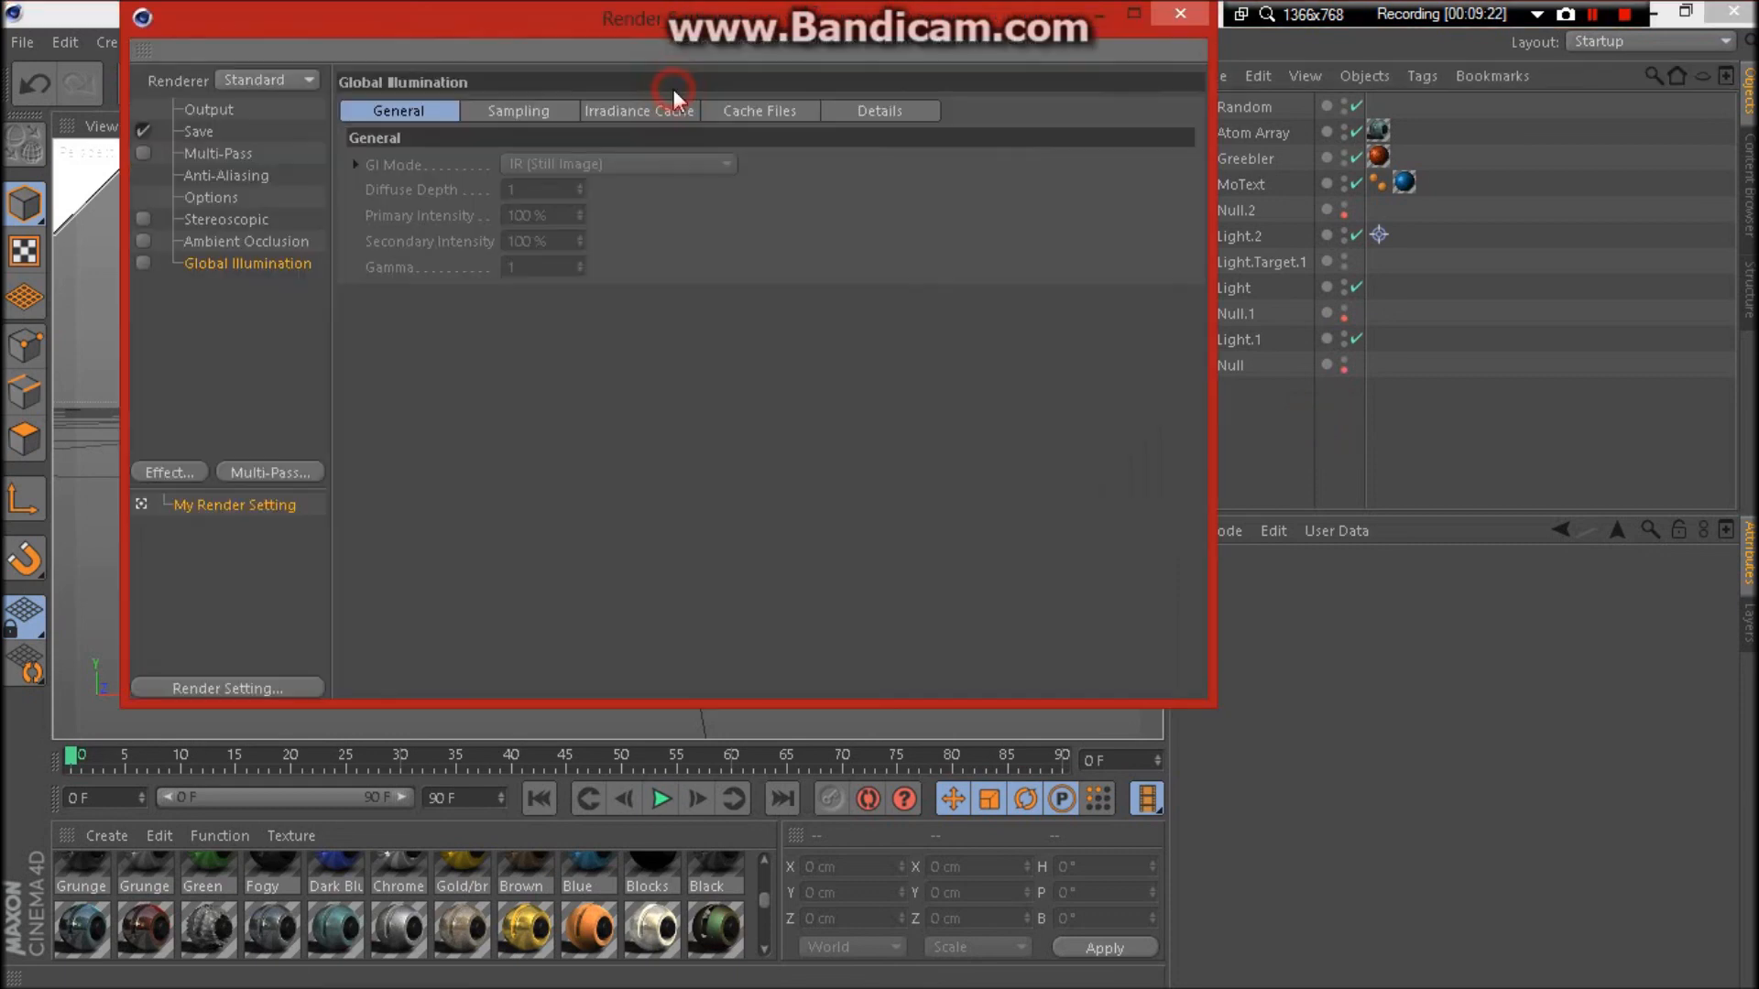
left_click(143, 240)
left_click(143, 263)
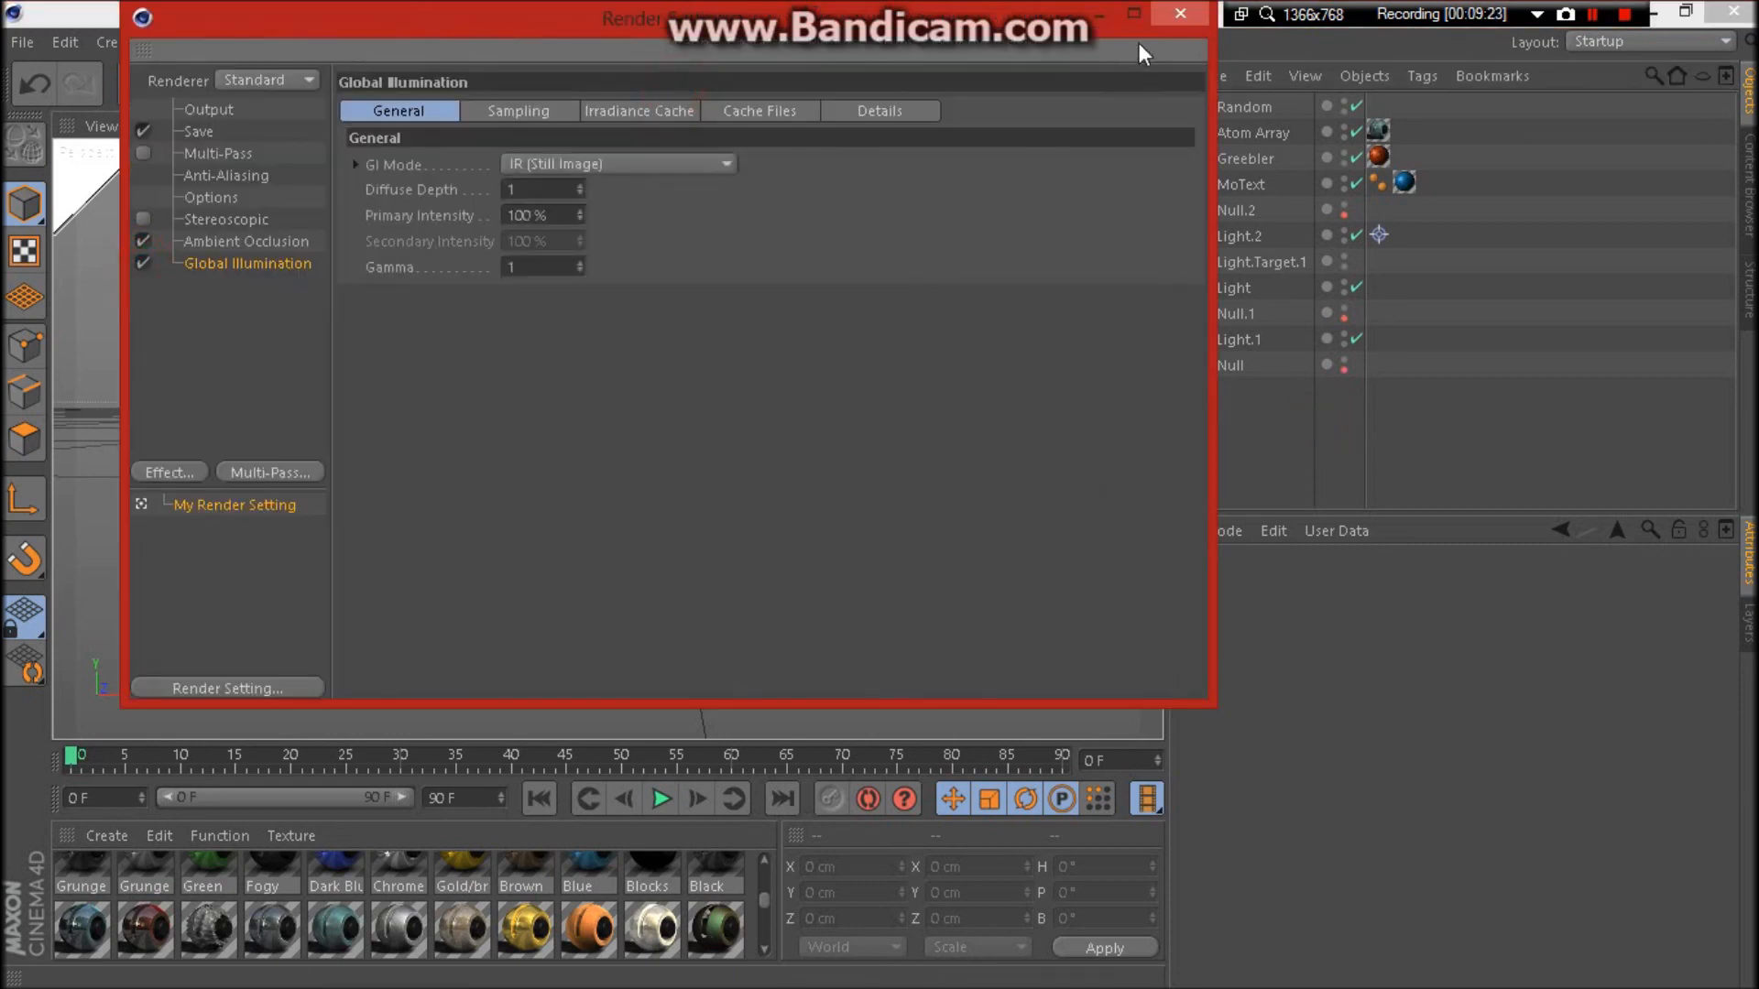
left_click(1179, 15)
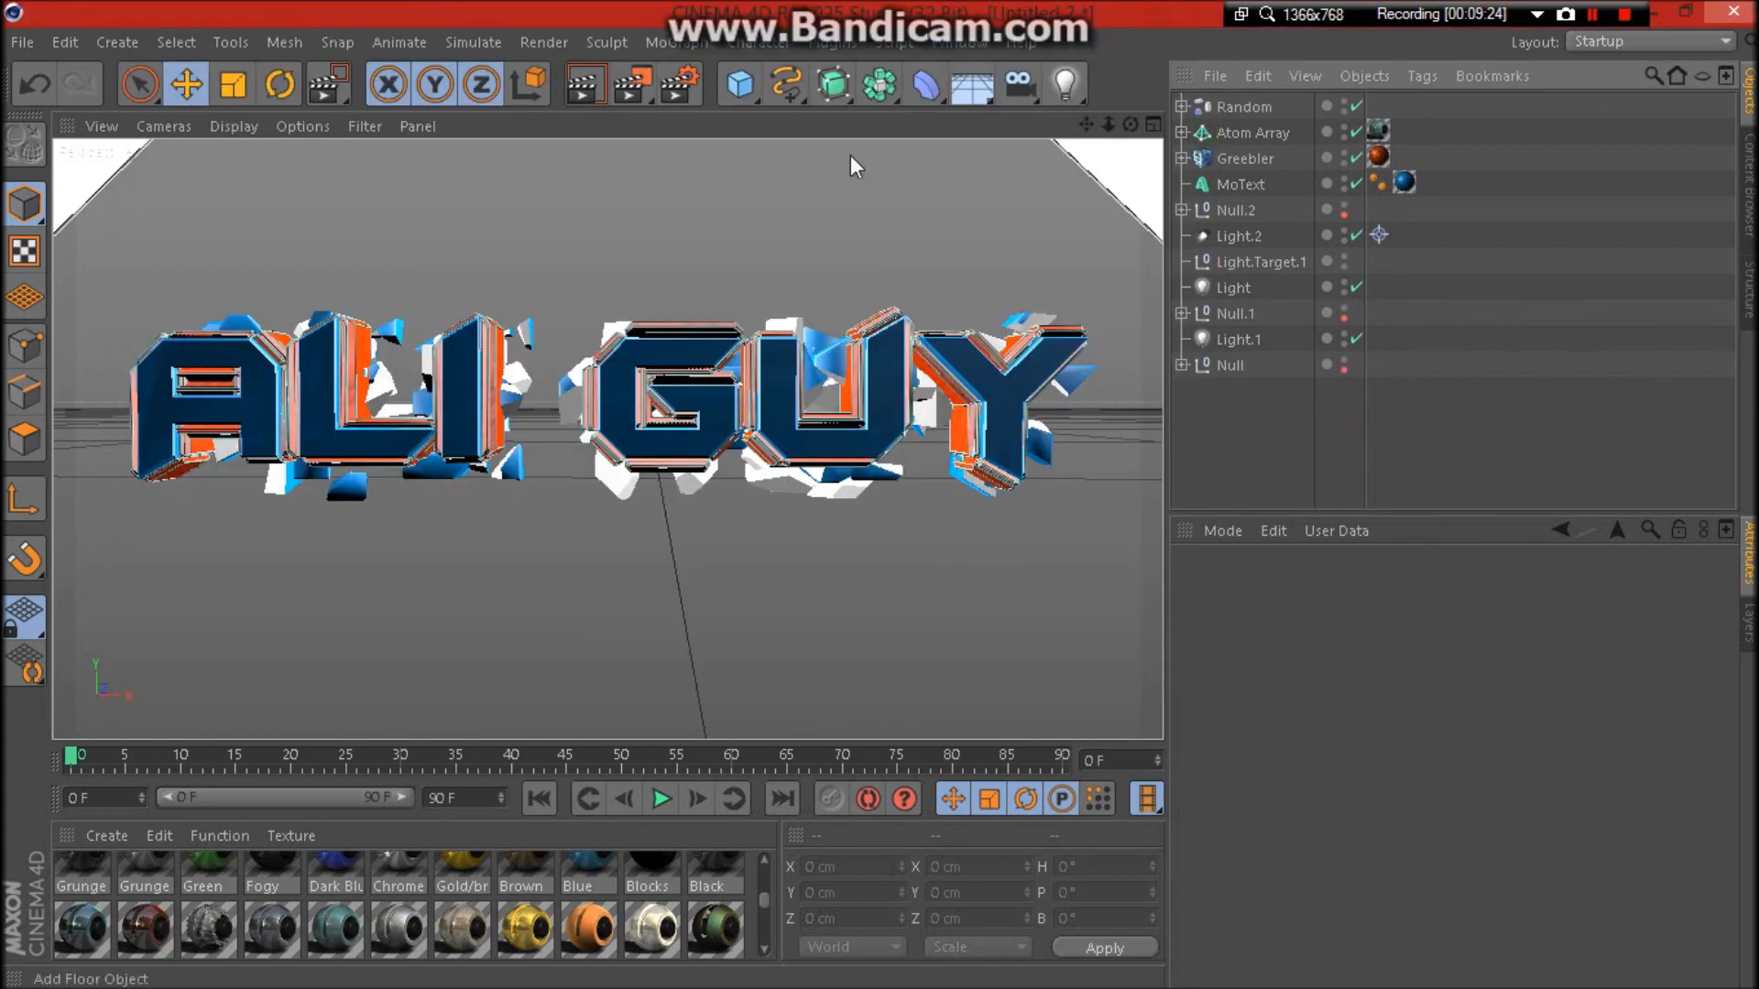
left_click(634, 88)
left_click(1592, 16)
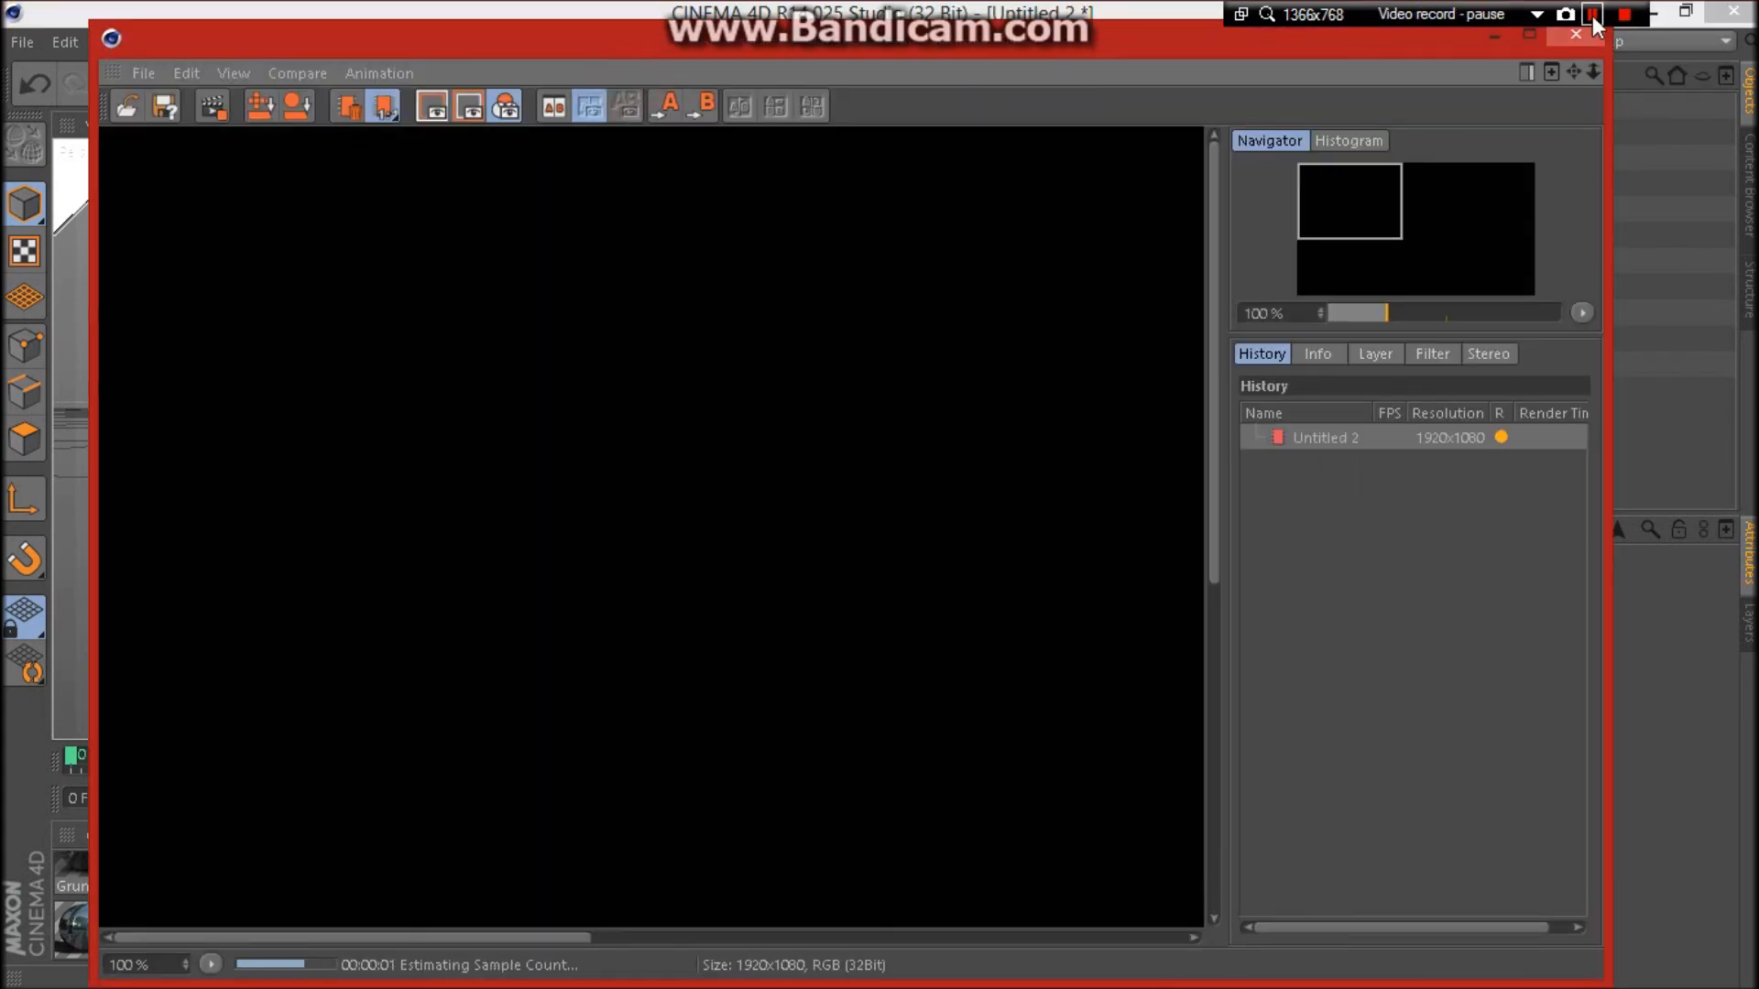